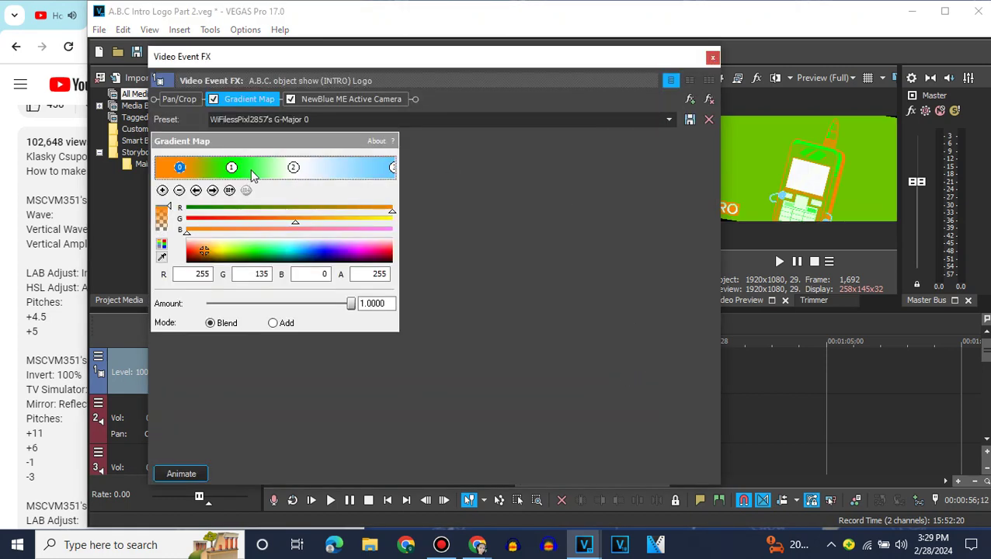
Review the colour points of the clip's Gradient Map effect and its Active Camera settings
left_click(232, 169)
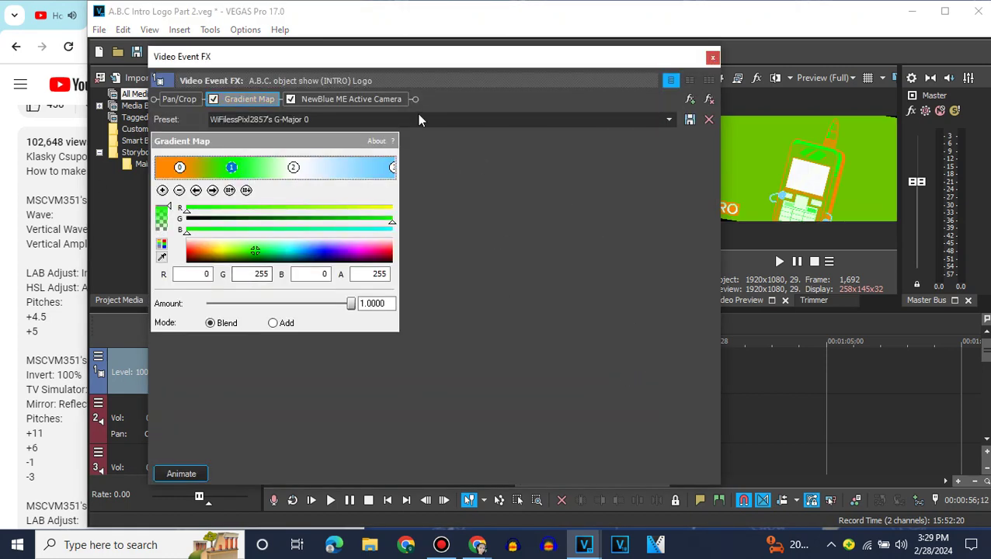
left_click(293, 168)
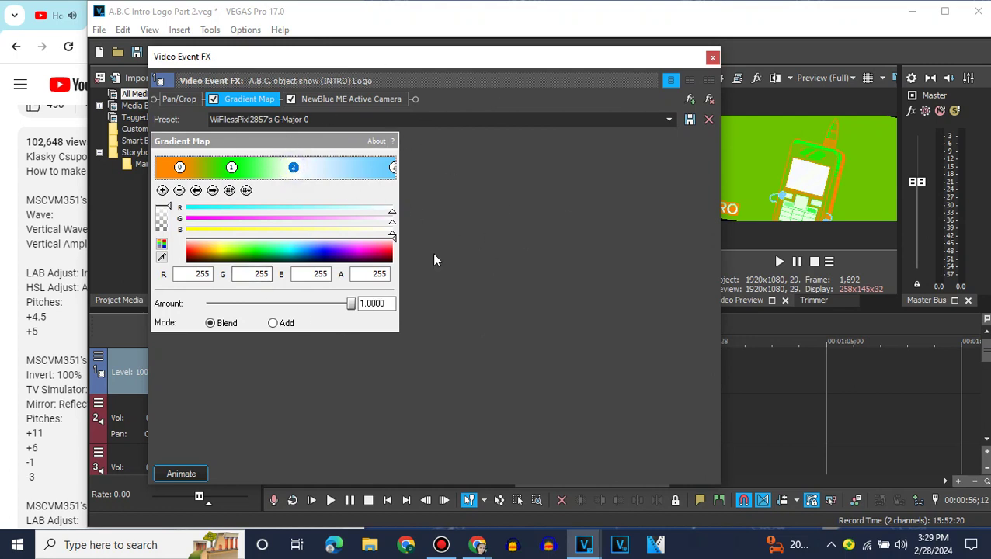
left_click(395, 168)
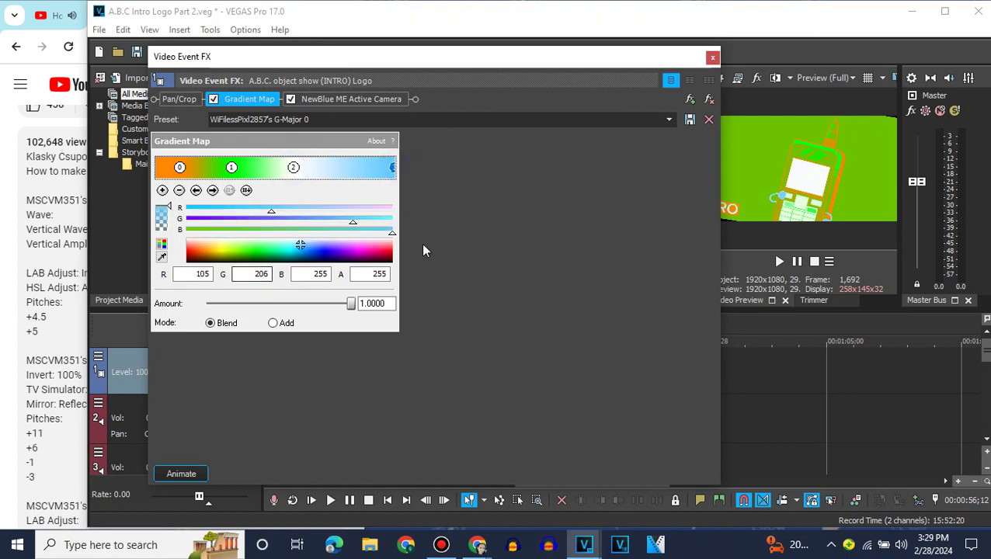
left_click(348, 101)
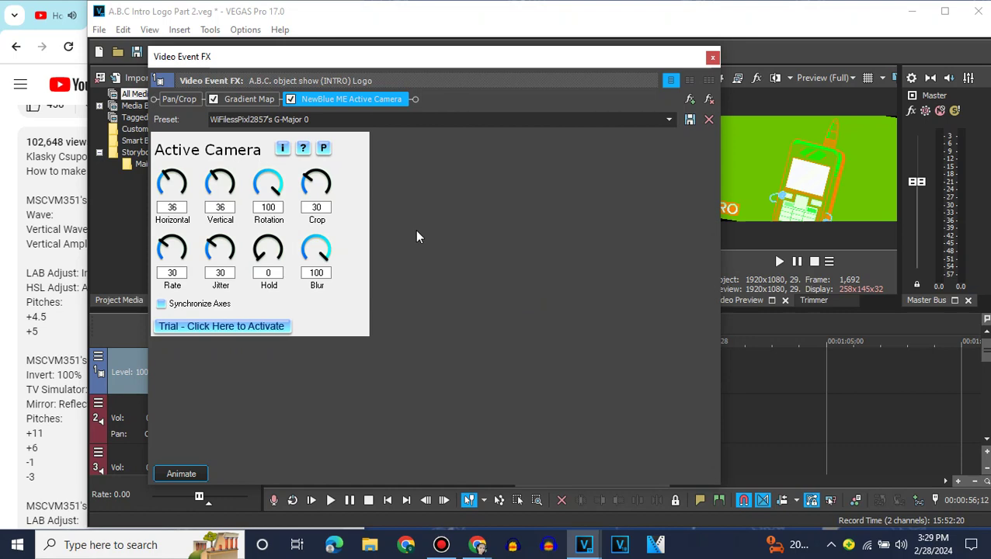
left_click(711, 57)
Pitch-shift the last audio event on track 2 with the Classic method, A17 Drums, unpitched (minimum echo), and a pitch change of 5
scroll(650, 392, "down", 1)
right_click(651, 389)
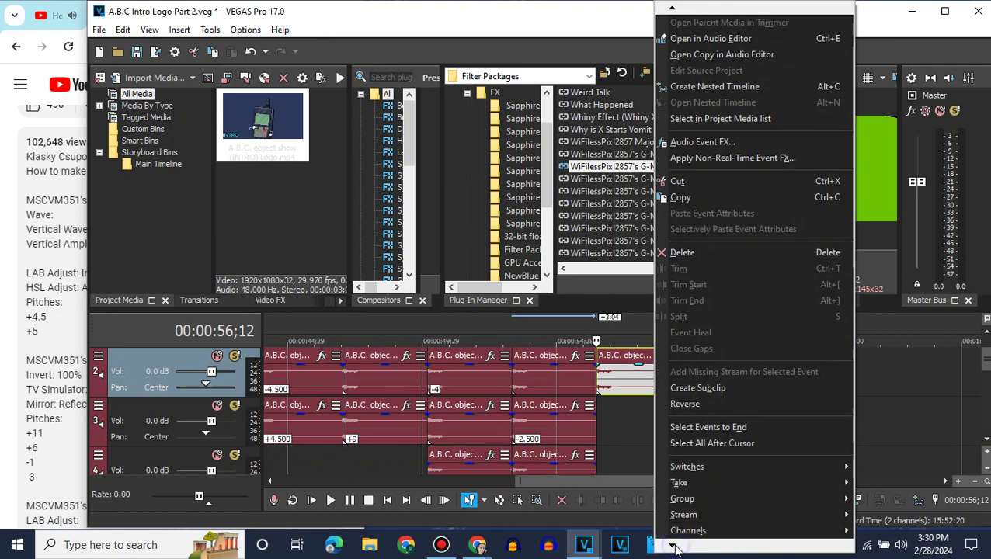
left_click(687, 536)
left_click(573, 232)
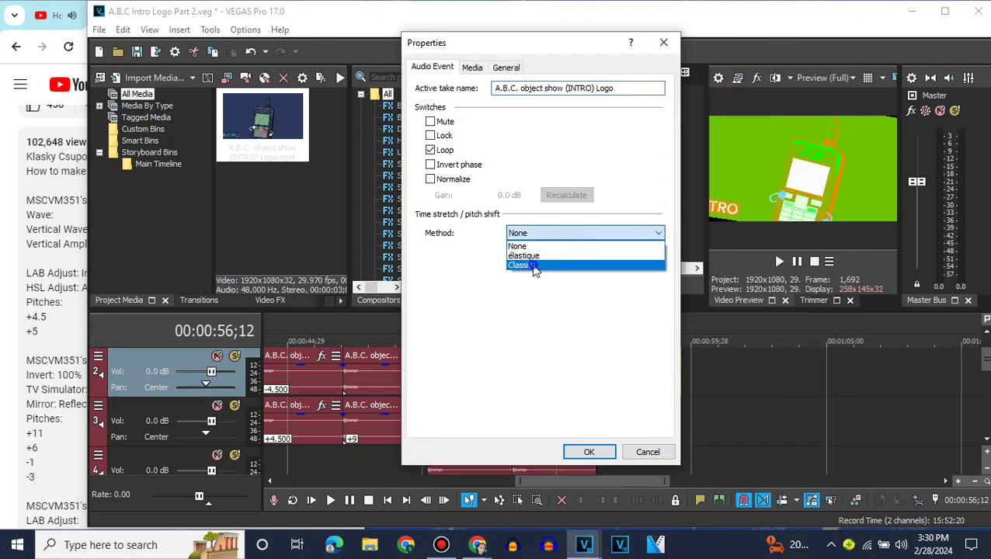
left_click(544, 263)
left_click(583, 253)
left_click(538, 416)
left_click(625, 310)
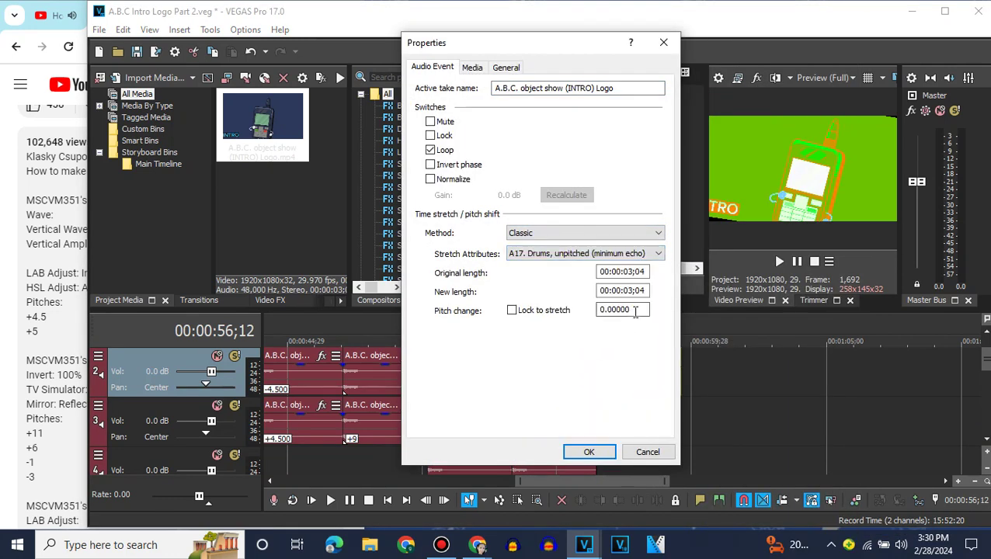
left_click(599, 449)
Copy the last audio event on track 3 and paste it at 00:00:56;12 on the same track
right_click(583, 433)
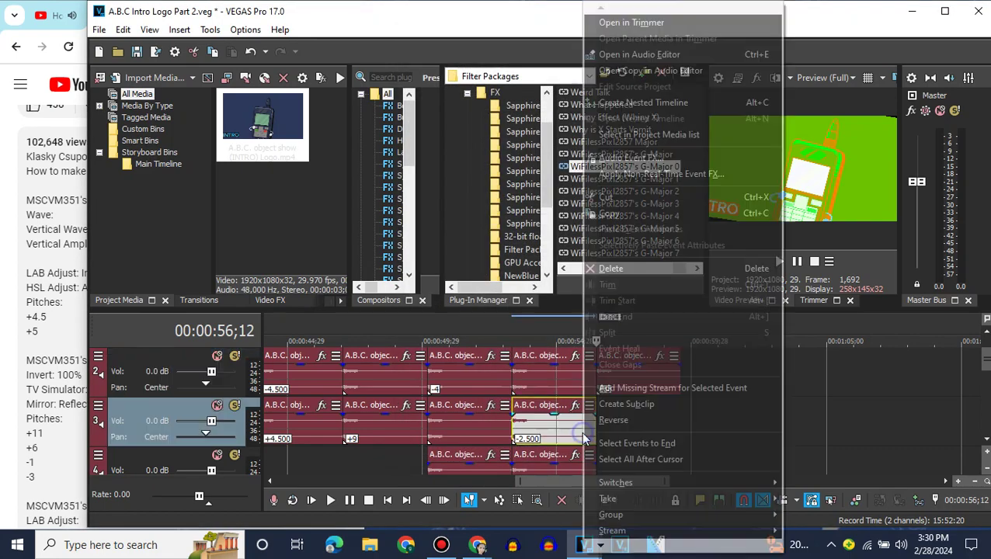
left_click(605, 212)
key("ctrl+v")
left_click(603, 413)
Set the pasted track 3 event to the Classic method, A17 Drums, unpitched (minimum echo), with a pitch change of 8
right_click(614, 415)
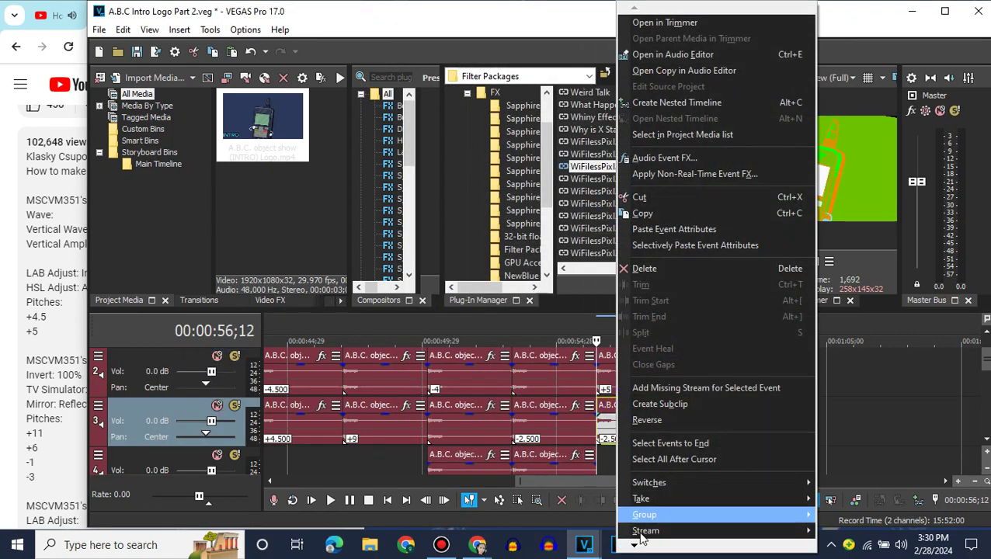
left_click(648, 531)
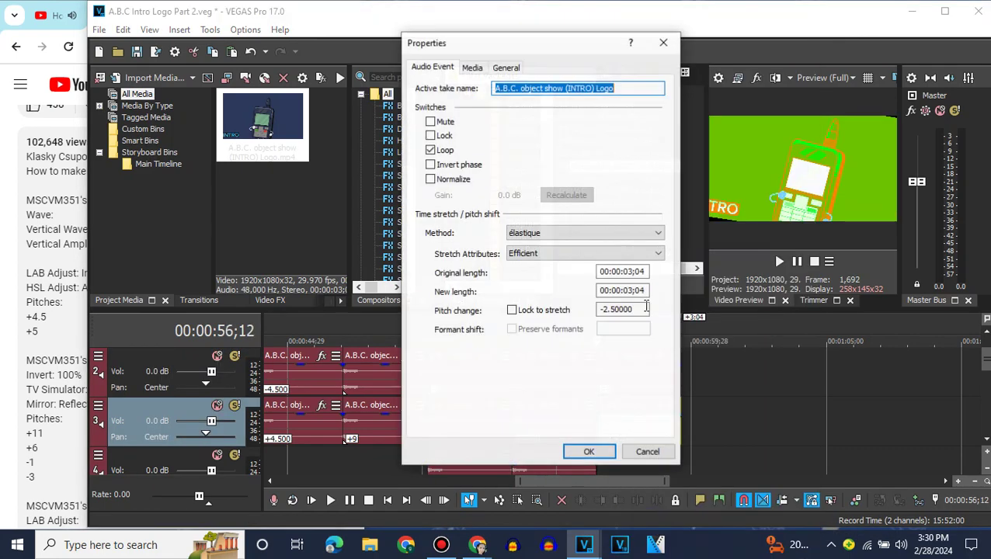
left_click(542, 233)
left_click(546, 264)
left_click(548, 253)
left_click(532, 419)
left_click(589, 451)
Insert another copy of the logo clip on tracks 1 and 2, directly after the last clip
scroll(714, 381, "up", 1)
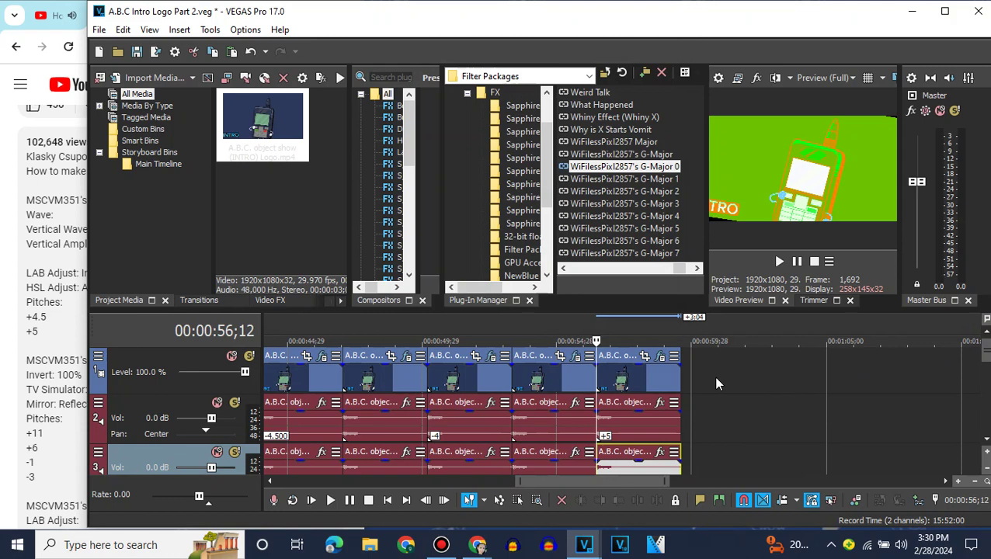
left_click(679, 378)
key("ctrl+v")
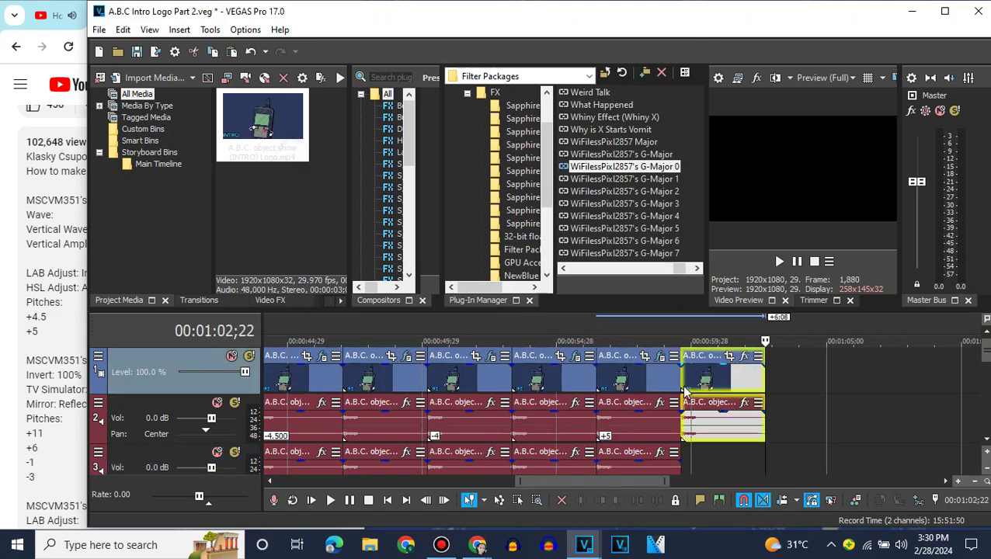
Apply the G-Major 1 filter package to the new video clip and review its LAB Adjust and HSL Adjust settings
left_click_drag(652, 179, 704, 364)
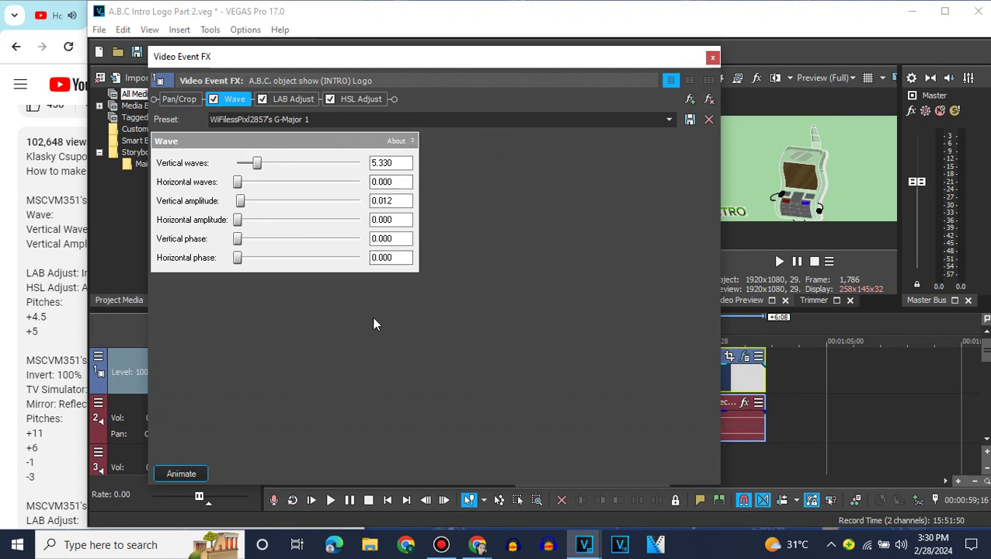
left_click(293, 99)
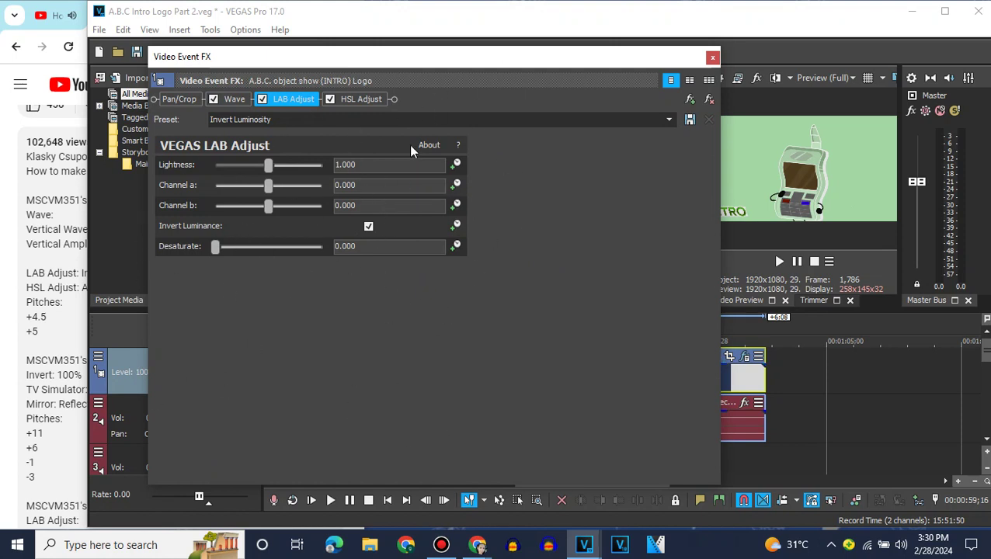
left_click(361, 98)
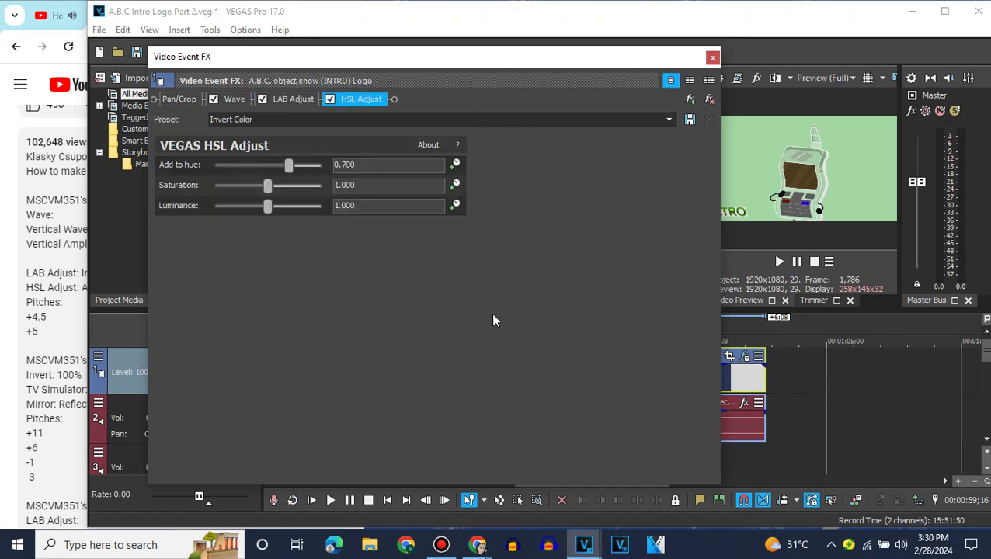
left_click(711, 60)
Set the pitch change of the new clip's audio event on track 2 to 4.5
left_click(986, 439)
right_click(704, 395)
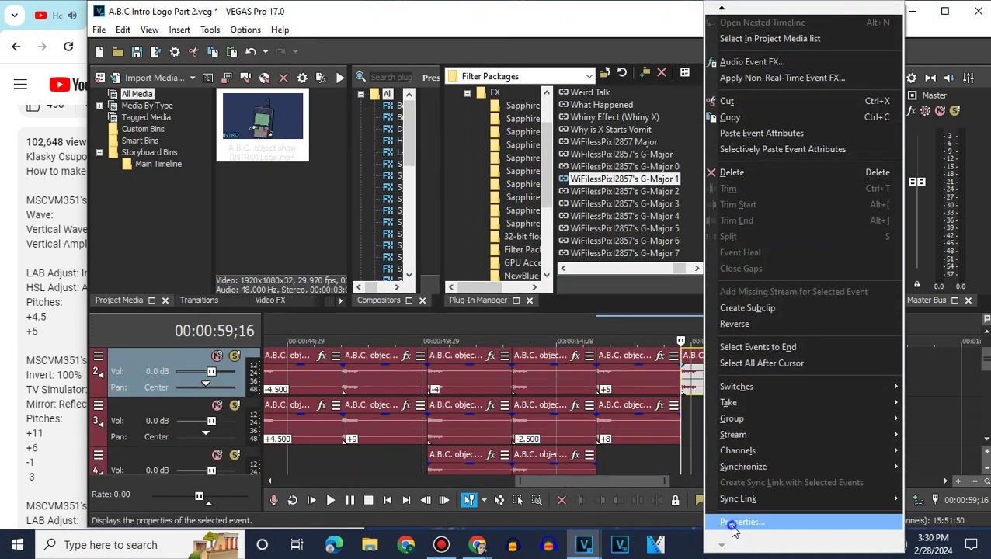
left_click(731, 523)
left_click(582, 233)
left_click(562, 245)
left_click(617, 309)
type("4.5")
key("Return")
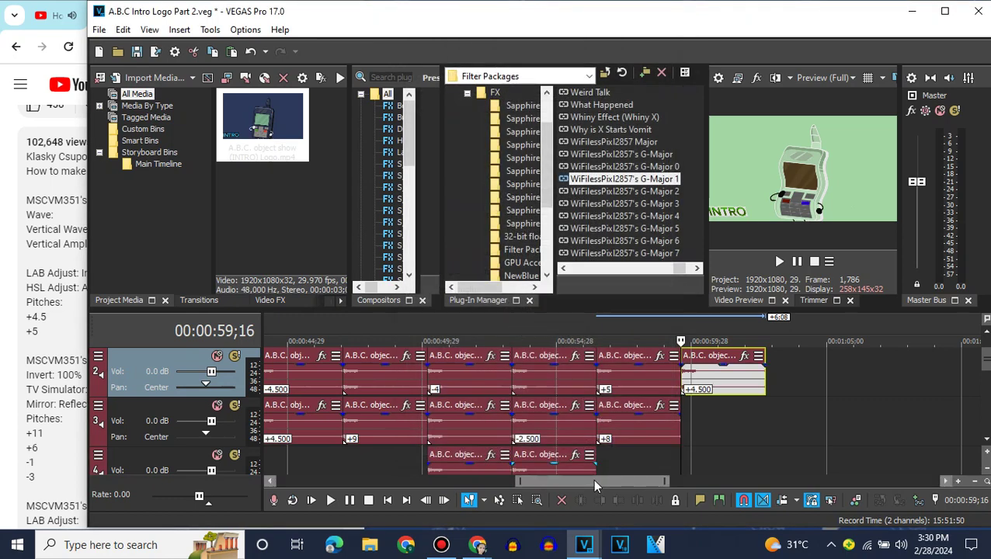
Copy the last audio event on track 3 to 00:00:59;16 and give the copy a pitch change of 5
left_click_drag(594, 481, 616, 486)
right_click(393, 424)
left_click(420, 212)
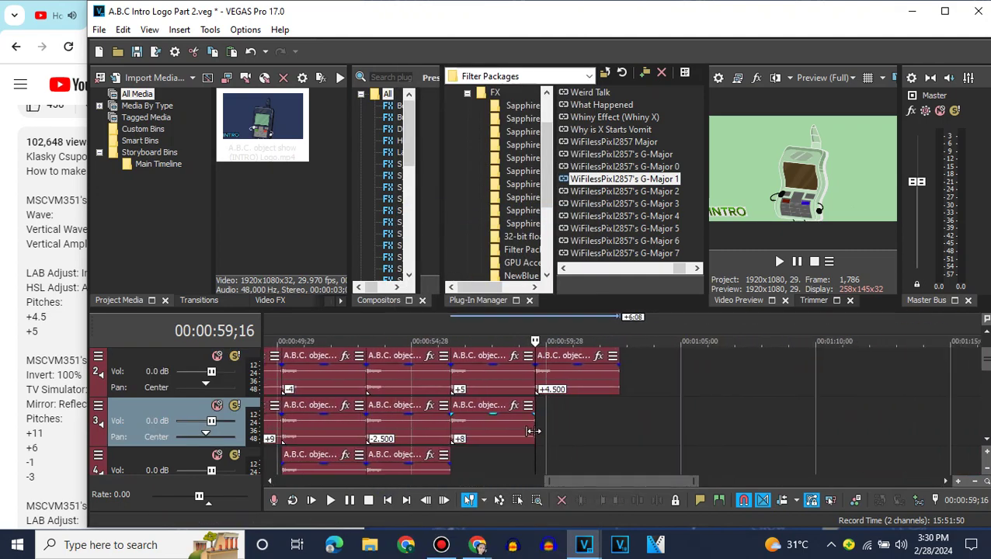
right_click(531, 431)
left_click(597, 213)
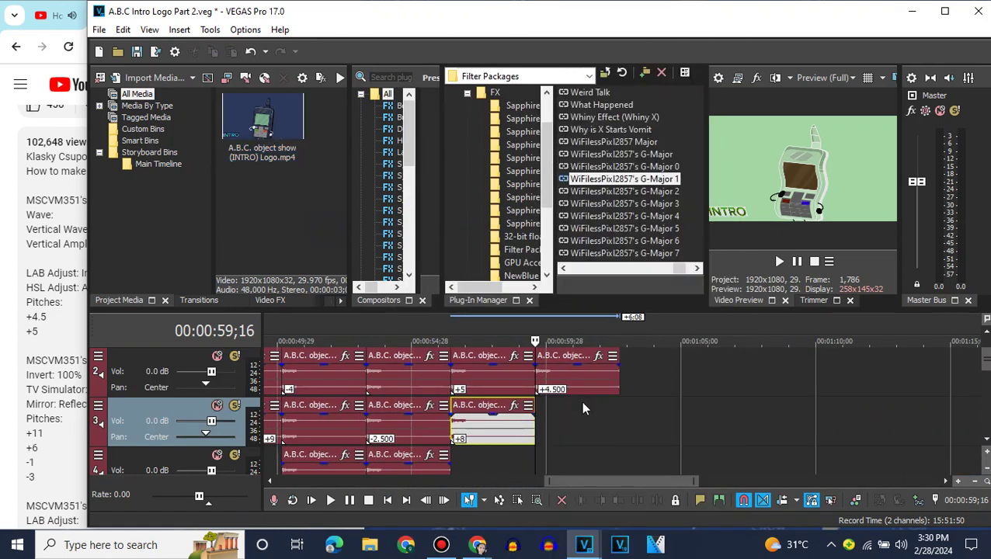
right_click(559, 408)
left_click(609, 103)
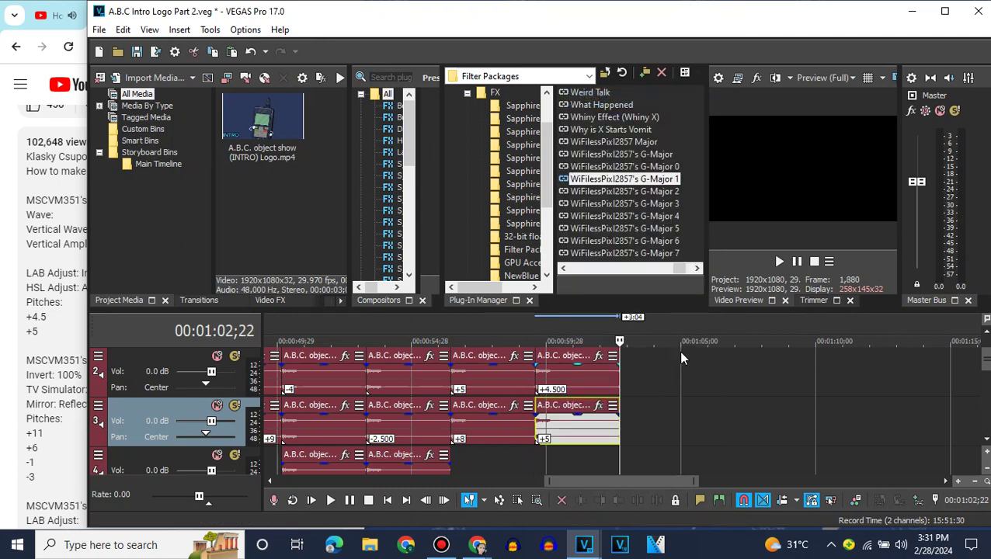
Insert the logo clip at 00:01:02;22, placed on tracks 1 and 2, and remove the extra video track
left_click_drag(986, 357, 986, 338)
double_click(288, 158)
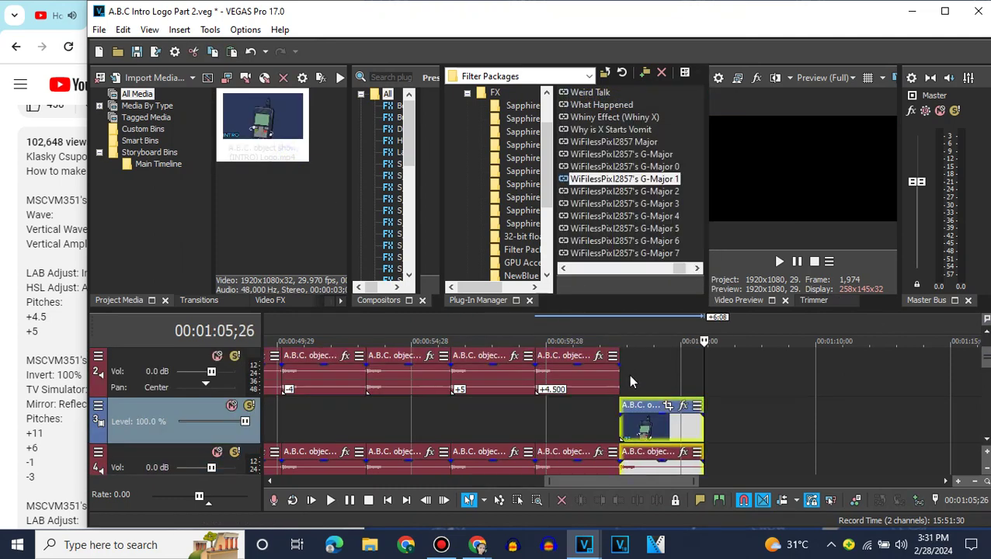
left_click_drag(627, 405, 626, 372)
right_click(606, 466)
left_click(648, 332)
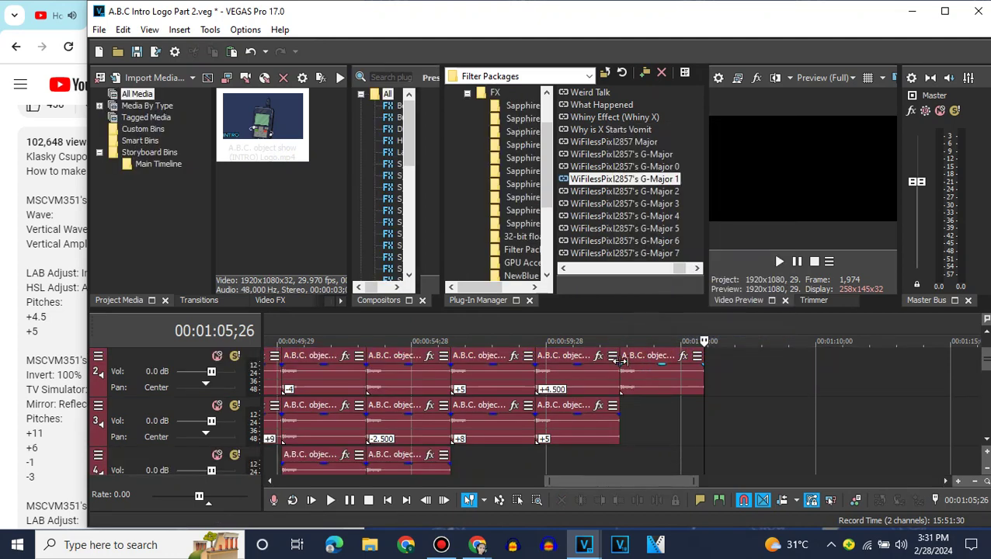
left_click(621, 360)
key("ctrl+z")
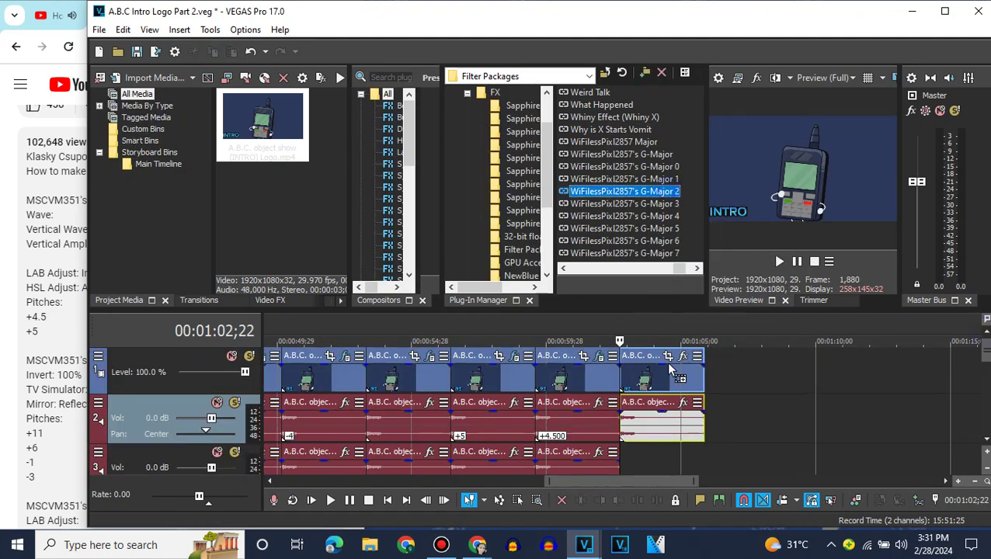
Apply the G-Major 2 filter package to the newest video clip and review its Invert, TV Simulator and Mirror settings
left_click_drag(669, 364, 669, 375)
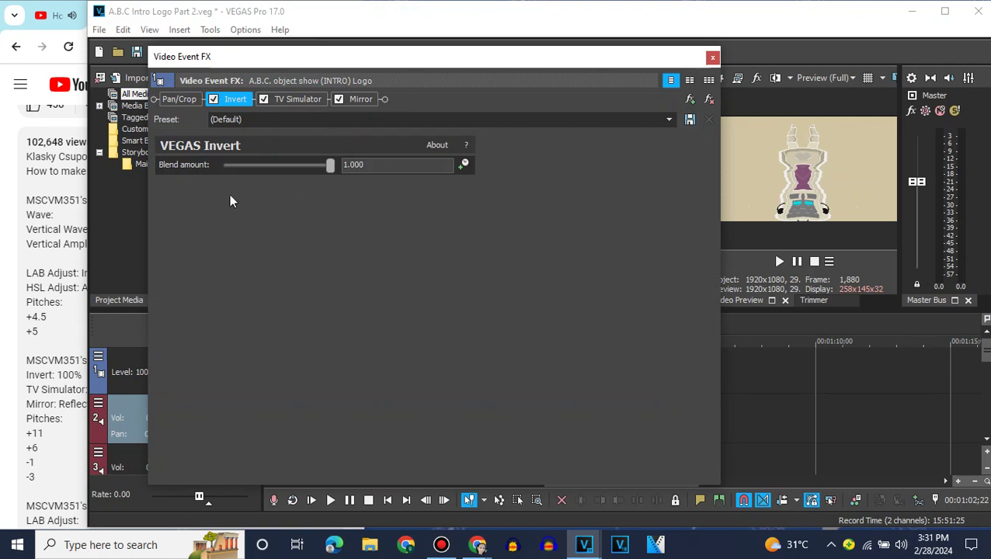
left_click(297, 100)
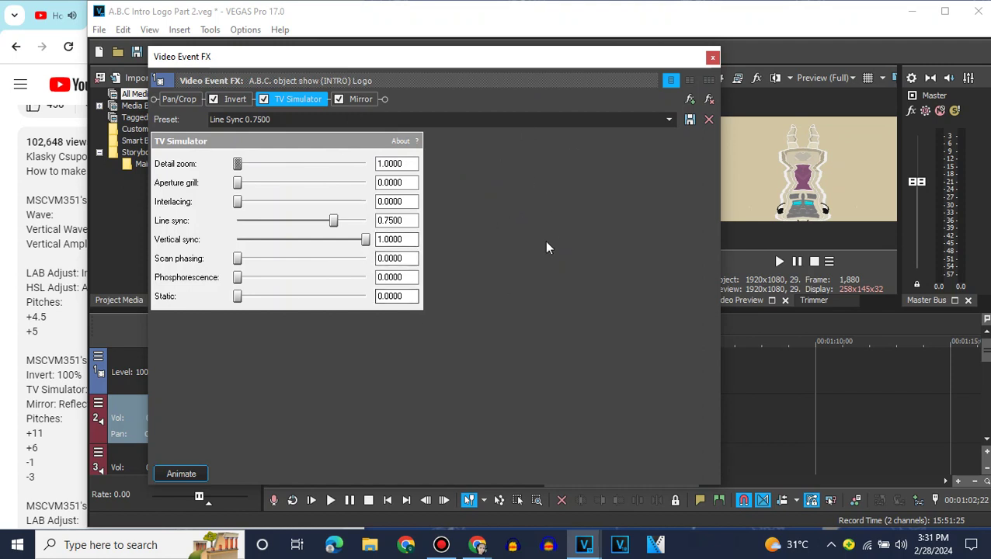
left_click(371, 100)
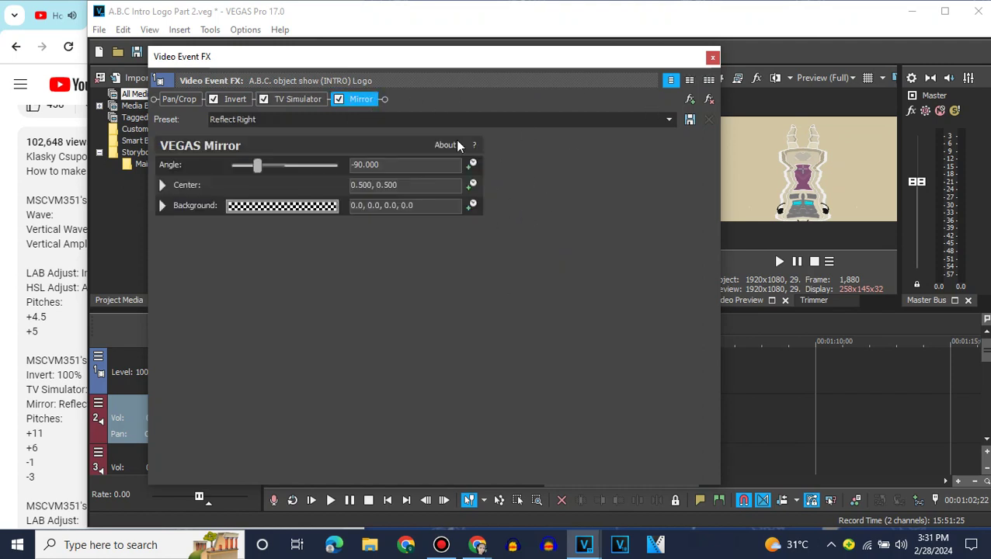
left_click(711, 56)
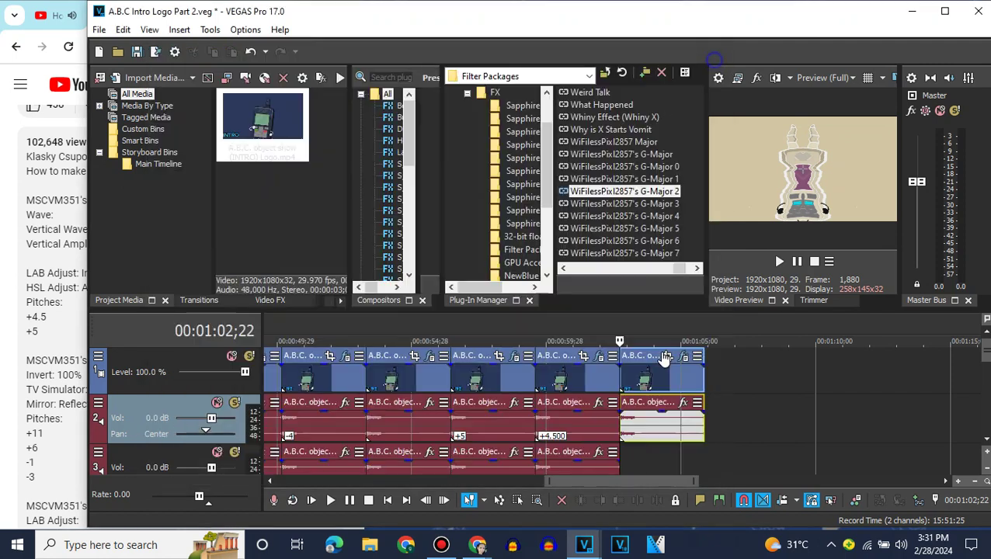
Set the newest audio event on track 2 to the Classic method, A17 Drums, unpitched (minimum echo), with a pitch change of 11
right_click(628, 430)
mouse_move(647, 543)
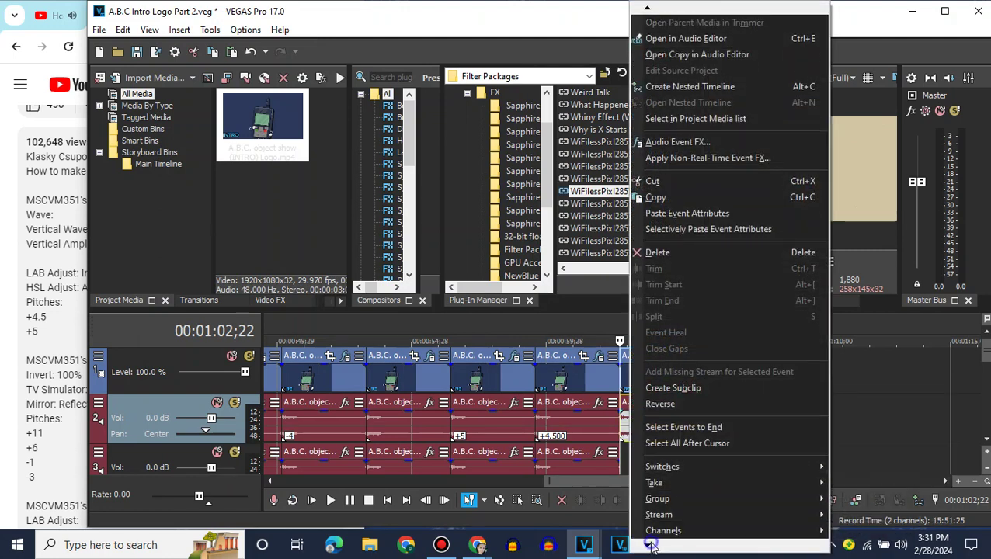
left_click(658, 525)
left_click(550, 233)
left_click(555, 253)
left_click(544, 254)
left_click(534, 419)
key("Tab")
type("11")
left_click(588, 451)
Copy the last audio event on track 3 and paste it at 00:01:02;22 on the same track
scroll(979, 429, "down", 1)
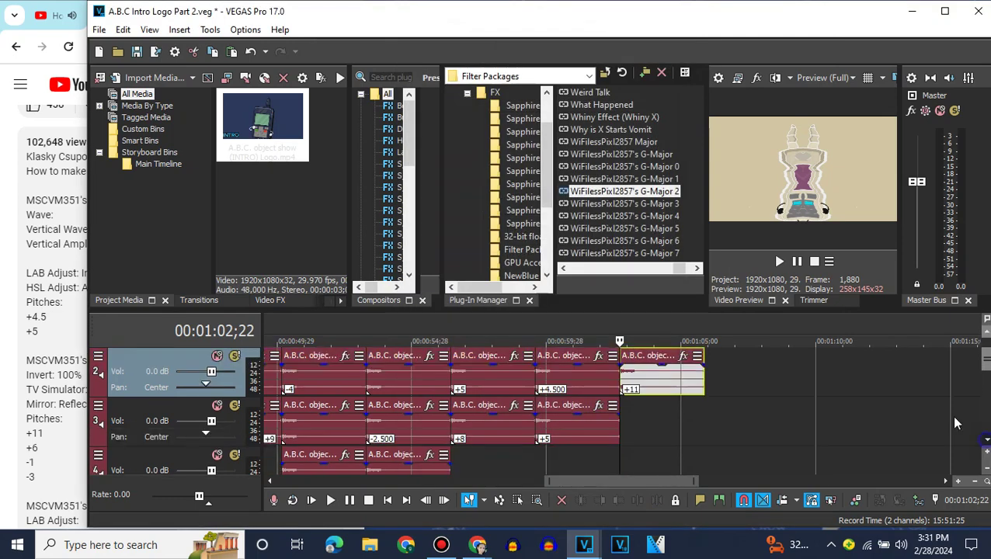
right_click(575, 426)
left_click(617, 214)
key("ctrl+v")
left_click(633, 408)
Set the pasted track 3 event to the Classic method, A17 Drums, unpitched (minimum echo), with a pitch change of 6
right_click(634, 411)
mouse_move(654, 542)
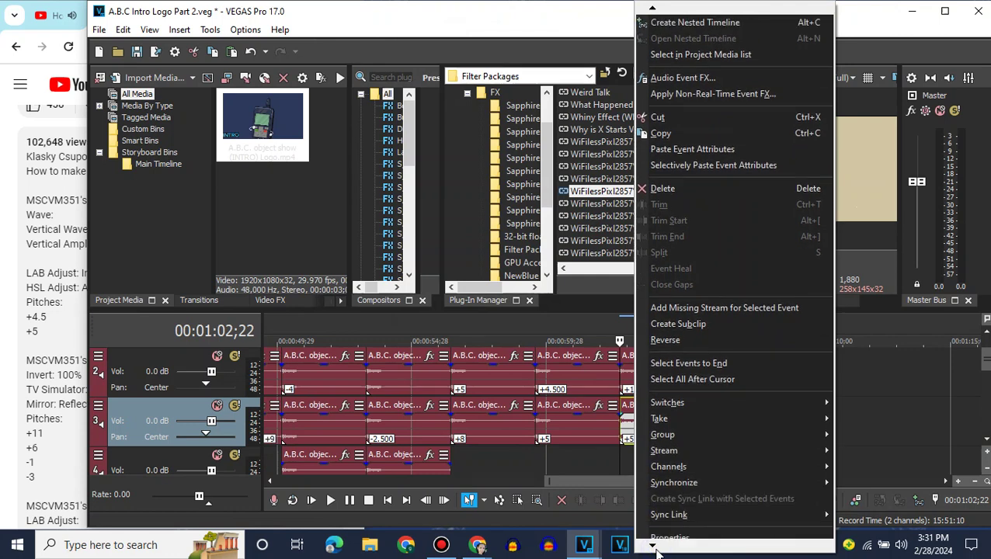
left_click(674, 524)
left_click(586, 233)
left_click(577, 259)
left_click(577, 253)
left_click(531, 420)
double_click(621, 310)
type("6")
left_click(604, 453)
Paste a copy of the +6 audio event onto track 4 at 00:01:02;22
scroll(726, 430, "down", 1)
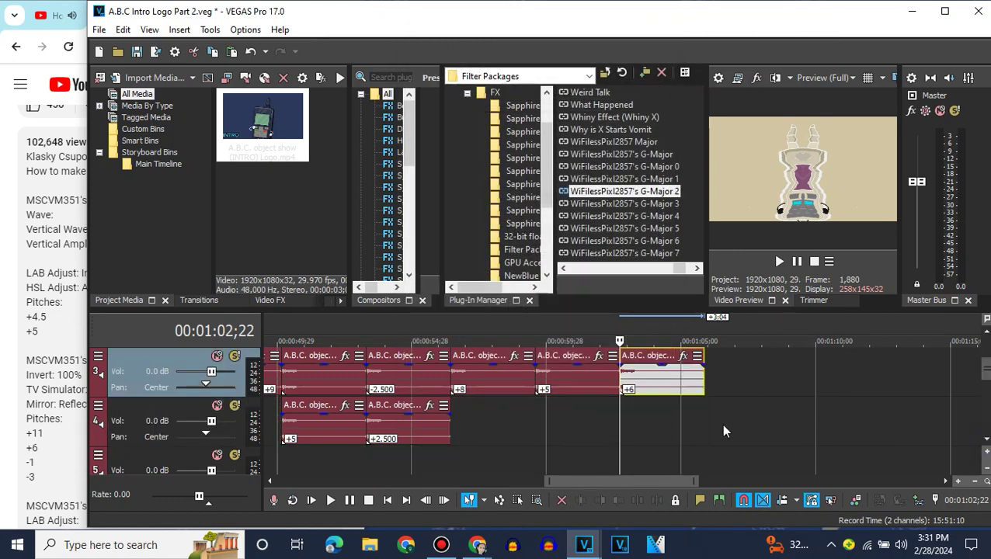
right_click(653, 426)
left_click(658, 103)
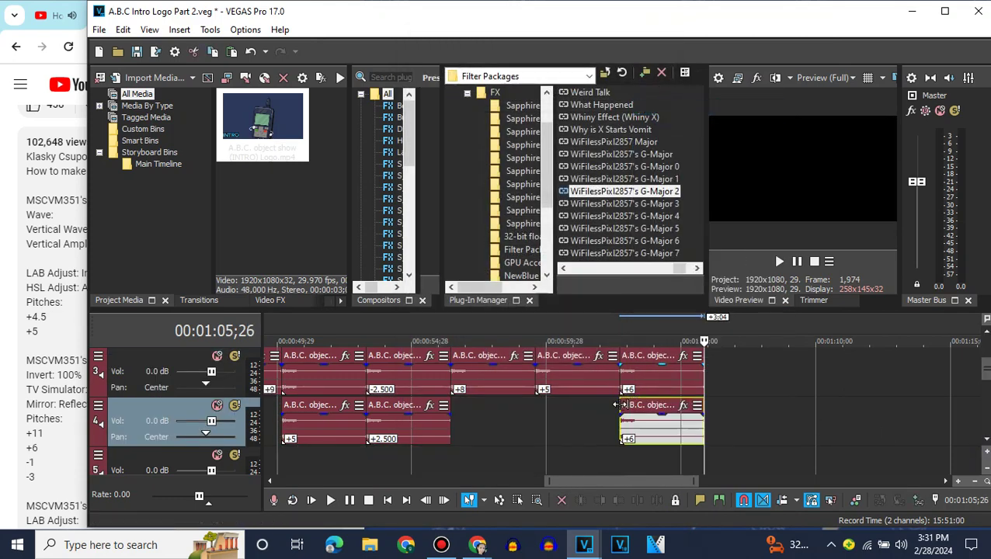
Set the pitch change of the pasted track 4 event to -1
right_click(654, 409)
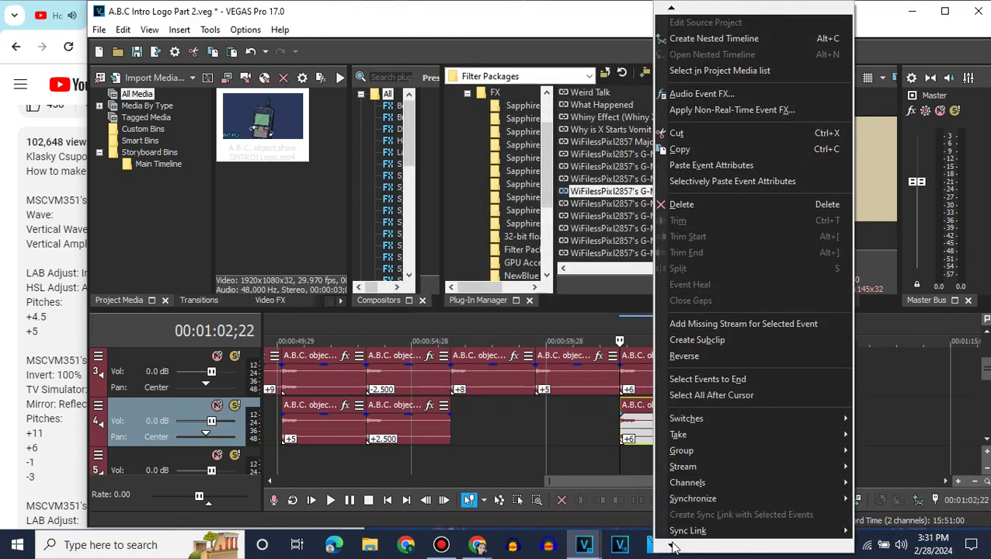
left_click(690, 522)
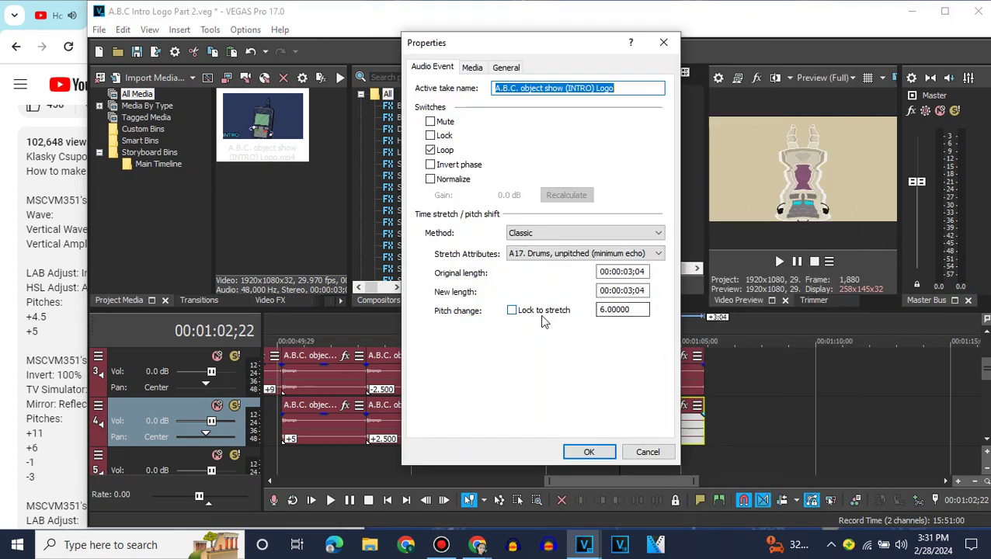
left_click(640, 310)
key("Return")
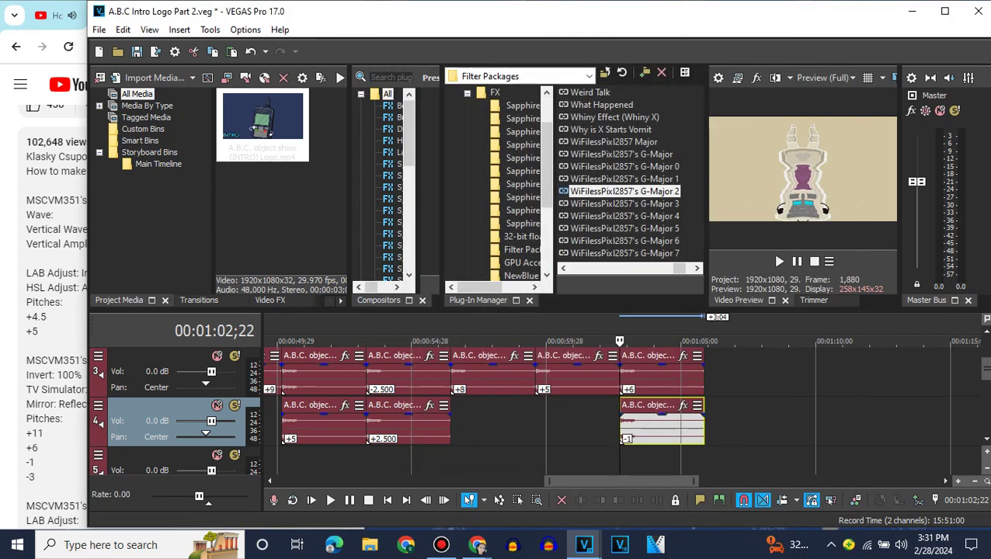
Paste a copy of the -1 audio event onto track 5 at 00:01:02;22 and set its pitch change to -3
left_click(986, 439)
right_click(680, 439)
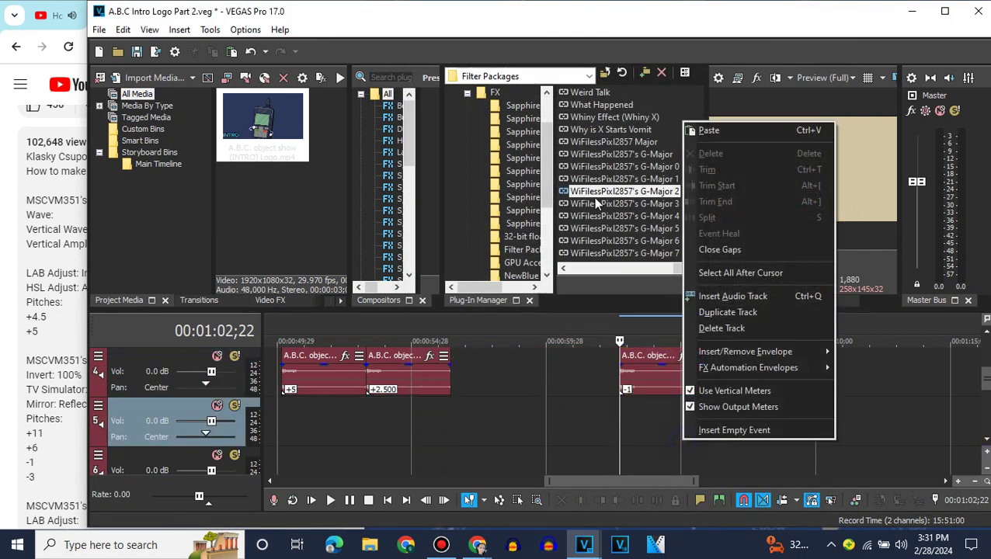
left_click(705, 129)
left_click(618, 398)
right_click(647, 399)
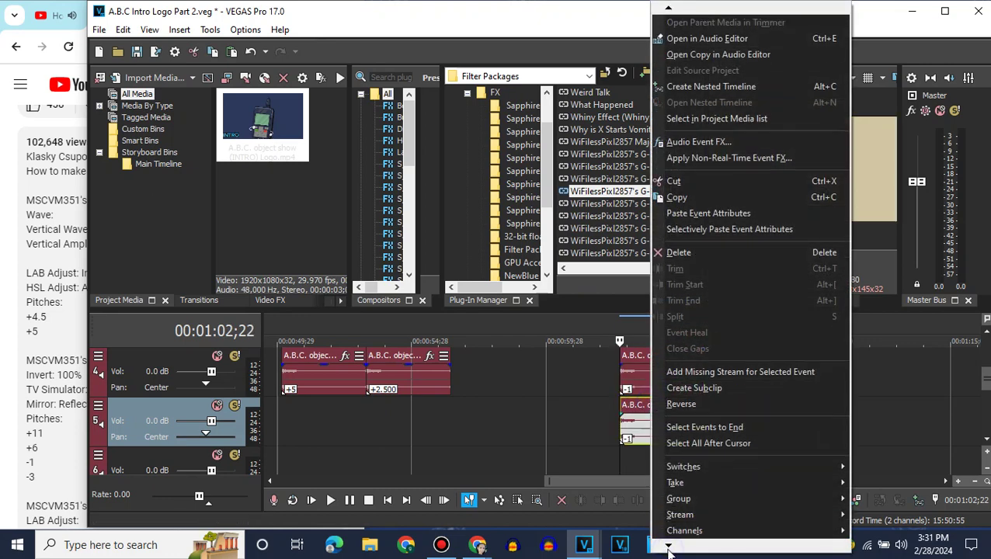
left_click(685, 536)
double_click(605, 310)
type("-3")
left_click(603, 451)
Add the logo clip from the project media to the end of video track 1 at 00:01:05;26
left_click(986, 333)
left_click(986, 333)
left_click(985, 334)
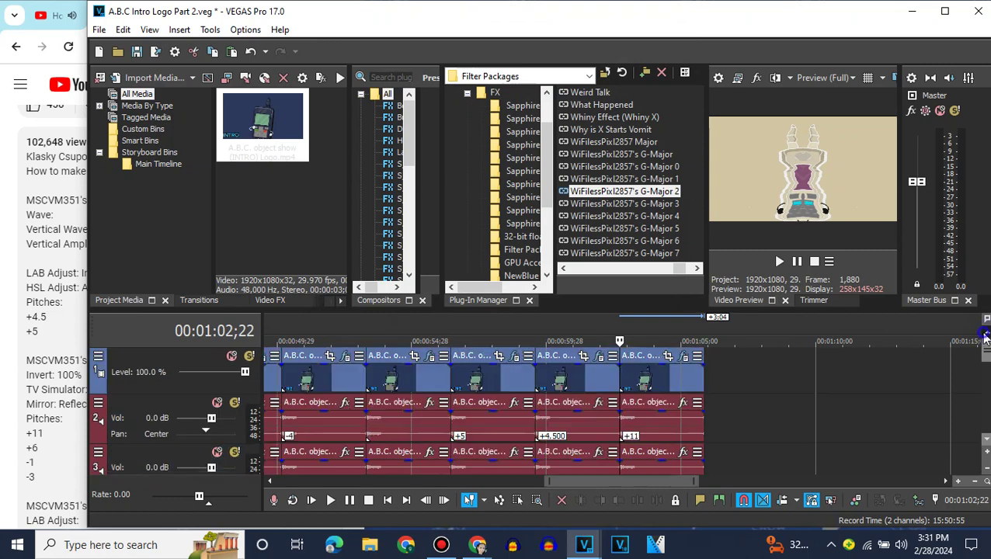
left_click(702, 376)
double_click(293, 159)
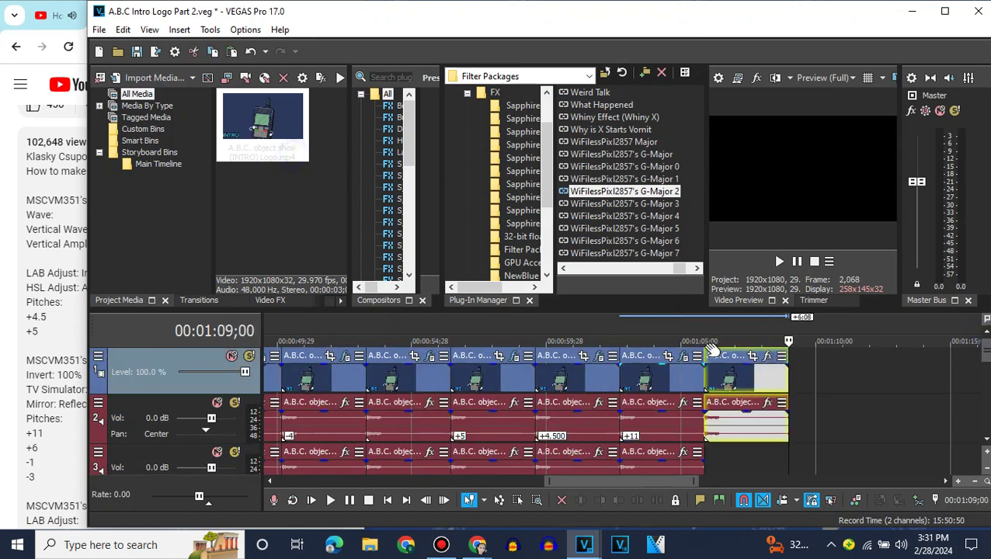
Apply the WiFilessPixl2857's G-Major 3 filter package to the new video clip and check its Swirl and TV Simulator settings
left_click_drag(670, 204, 739, 382)
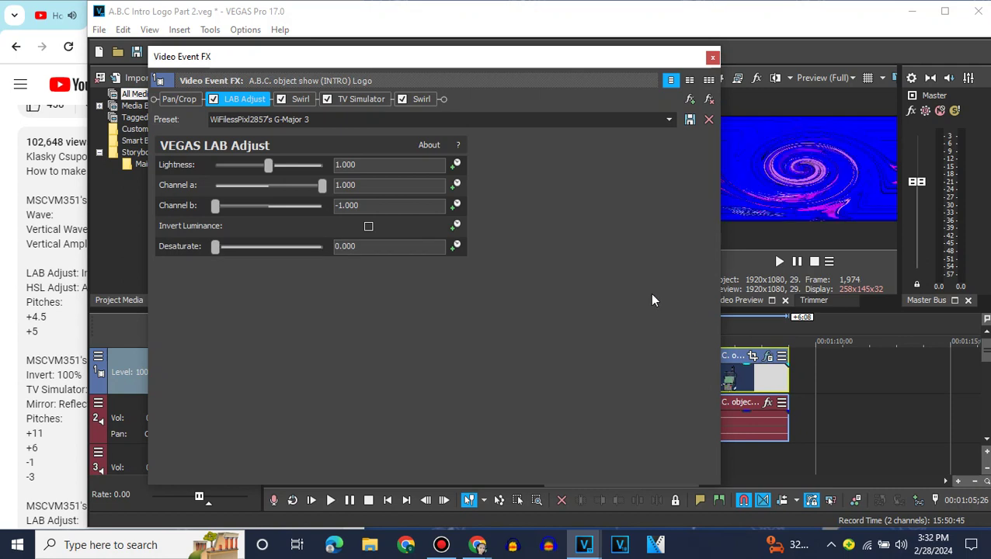
left_click(302, 100)
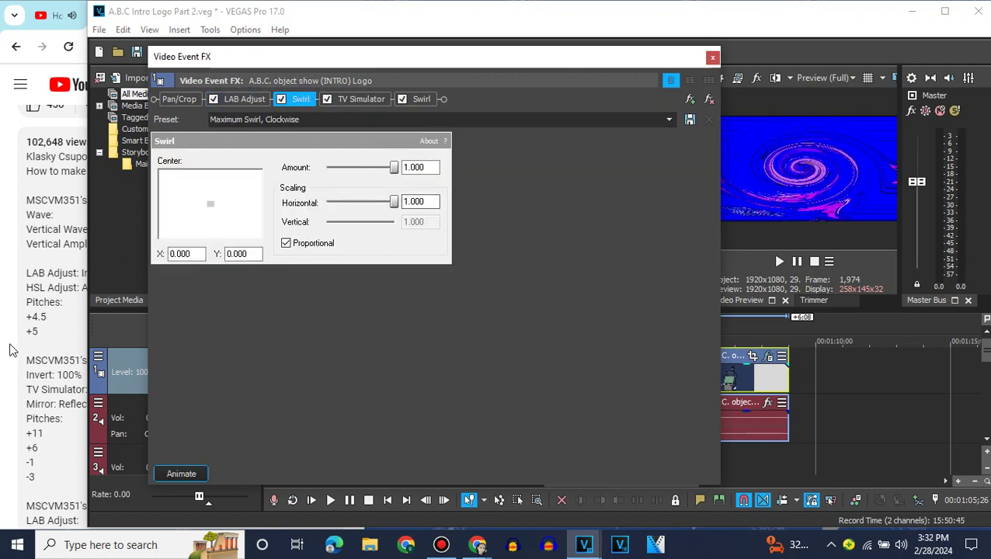
scroll(13, 350, "down", 3)
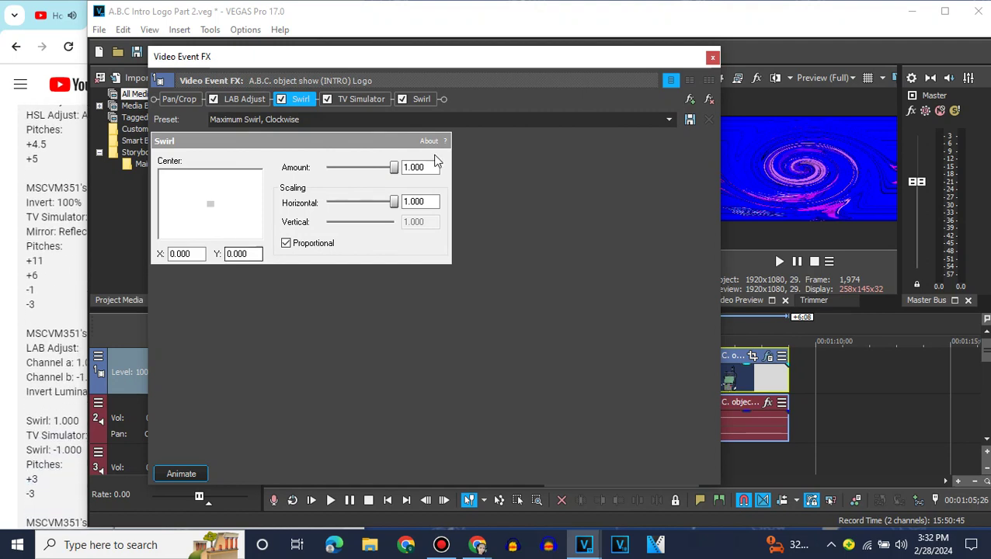
left_click(363, 100)
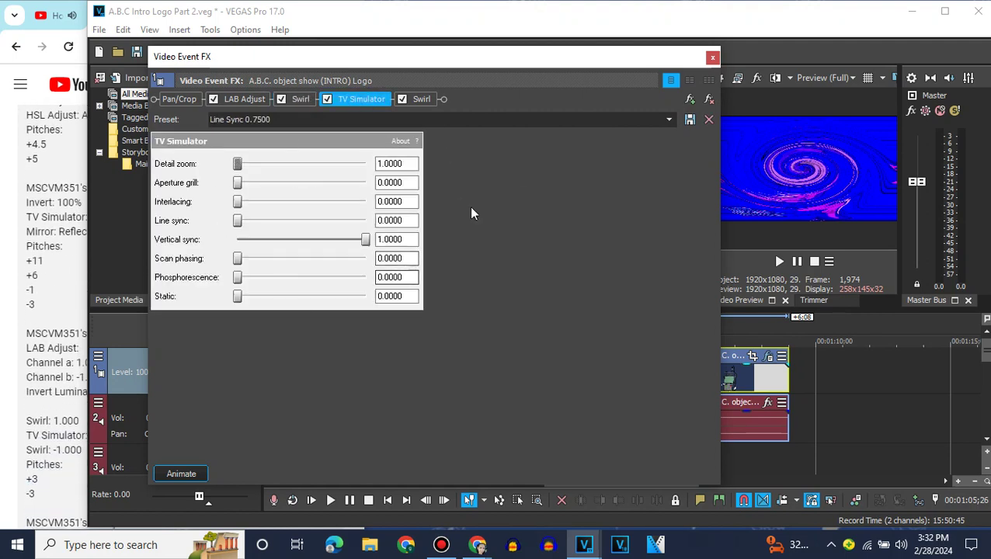
left_click(418, 99)
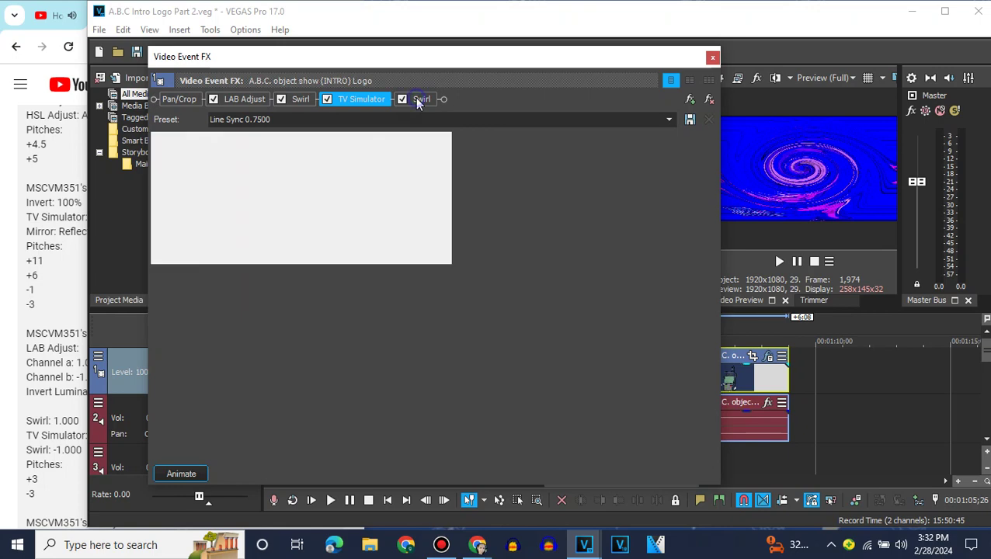
left_click(711, 57)
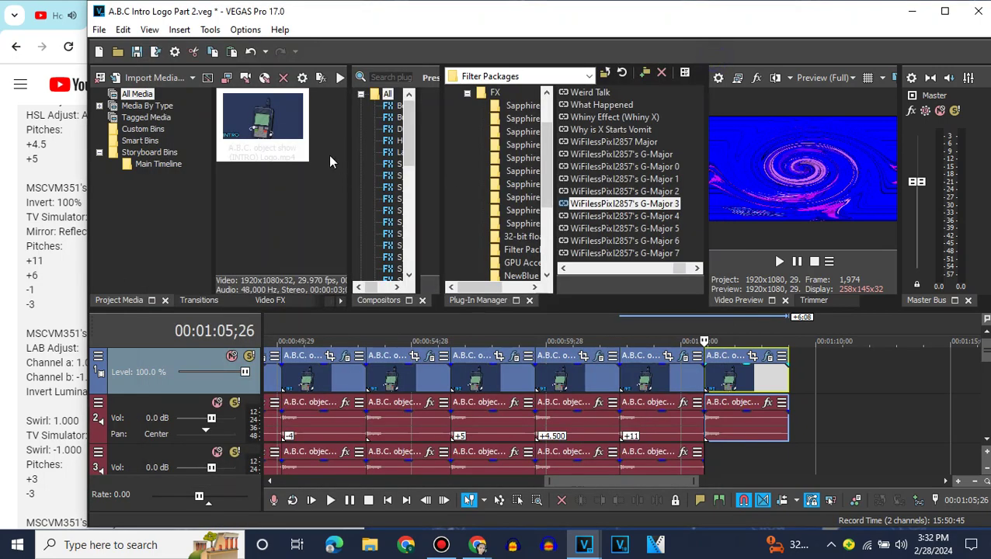
Place a second logo clip on a new video track above at 00:01:05;26 and delete its extra audio track
left_click_drag(707, 333, 708, 335)
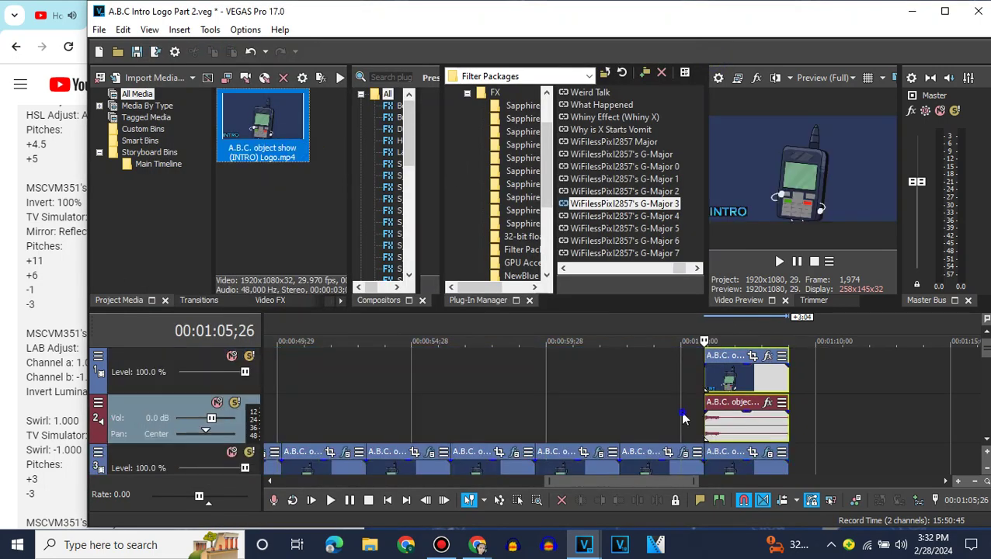
right_click(681, 413)
left_click(721, 301)
Apply the default Invert effect to the upper logo clip on track 1
left_click(289, 300)
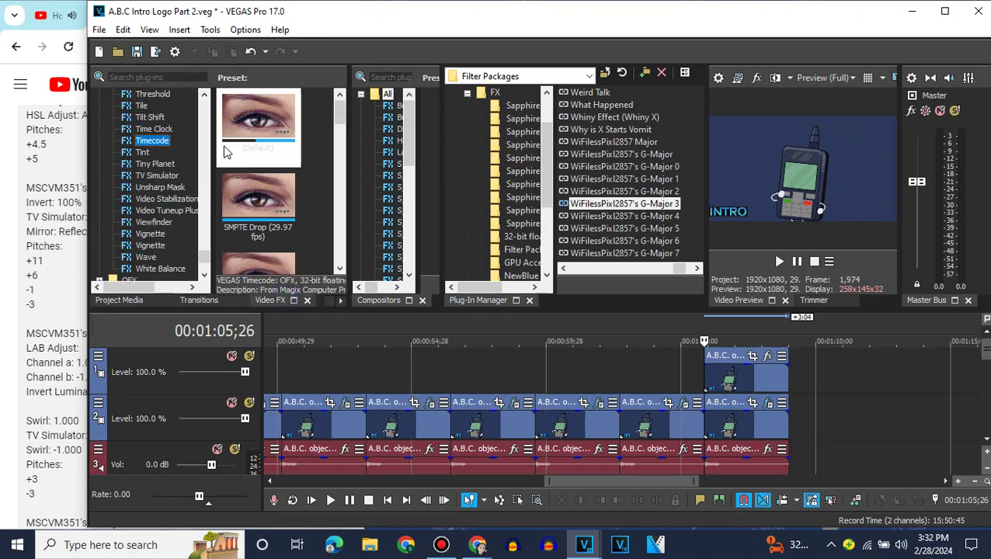
left_click_drag(208, 260, 757, 374)
left_click(147, 105)
left_click_drag(455, 60, 637, 67)
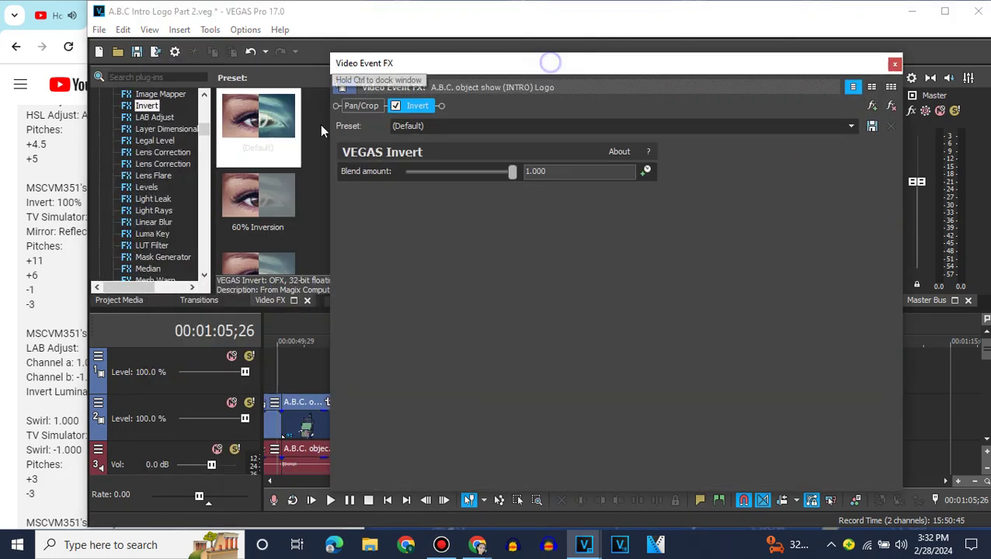
Add HSL Adjust with the Invert Color preset to the upper clip and set Add to hue to 0.639
left_click(203, 133)
left_click(155, 259)
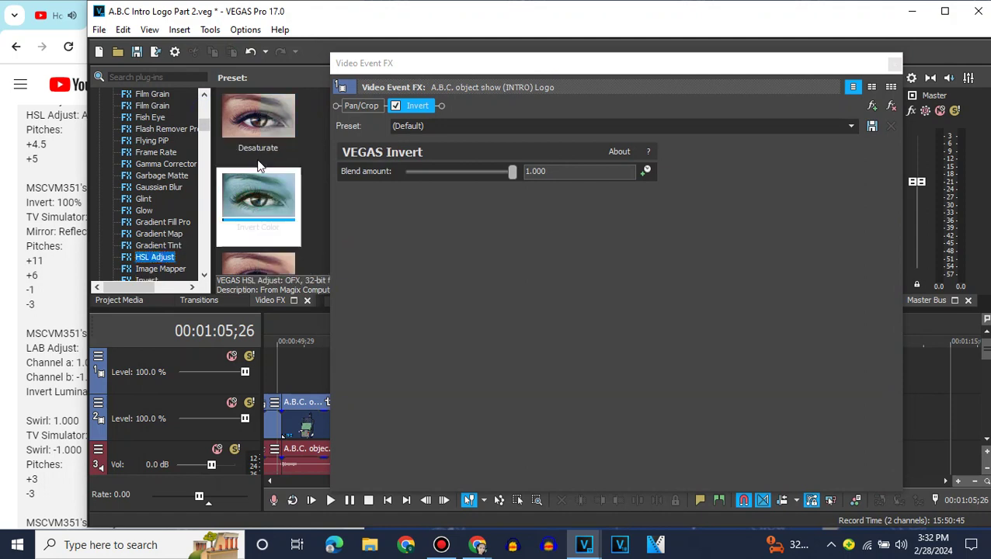
left_click_drag(260, 202, 581, 117)
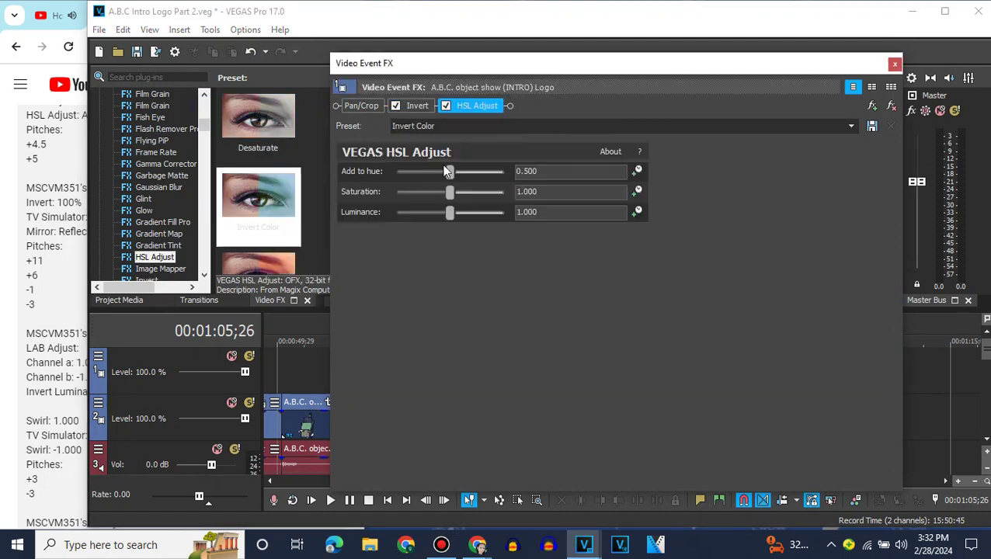
left_click_drag(467, 172, 463, 171)
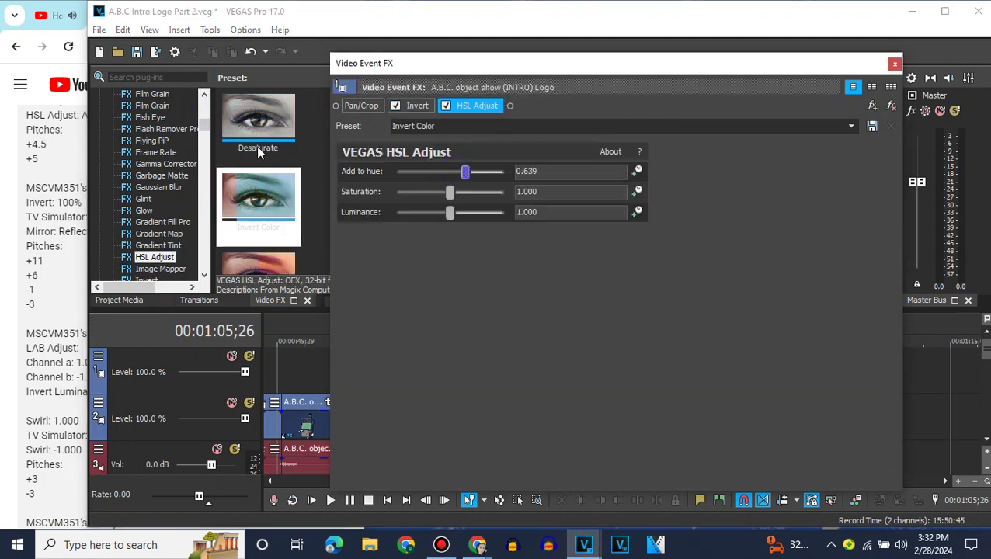
Add the Crop effect with the Crop Left Half, No Angle, Opaque preset to the upper clip and close its effect settings
left_click(205, 116)
left_click(205, 117)
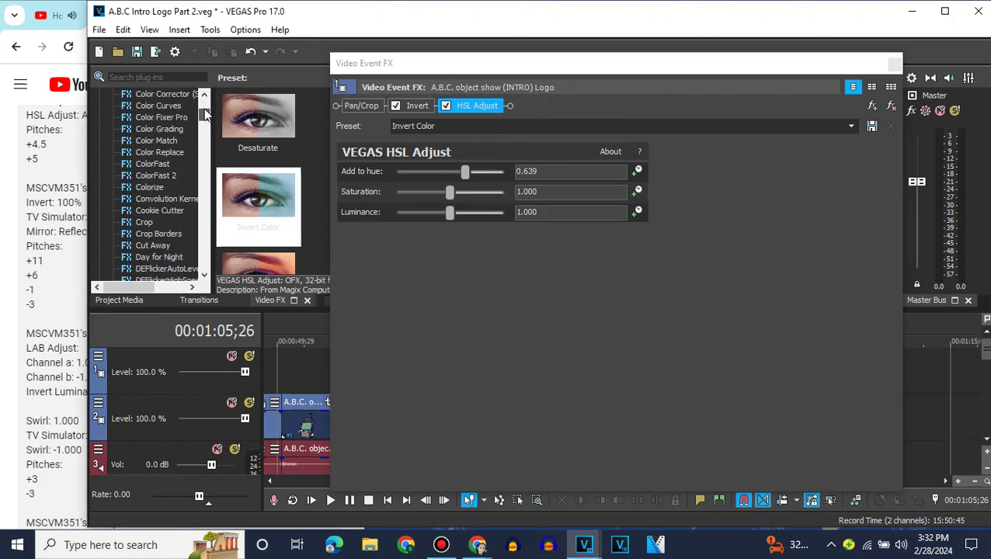
left_click(147, 222)
left_click_drag(472, 73, 518, 234)
left_click_drag(342, 115, 344, 131)
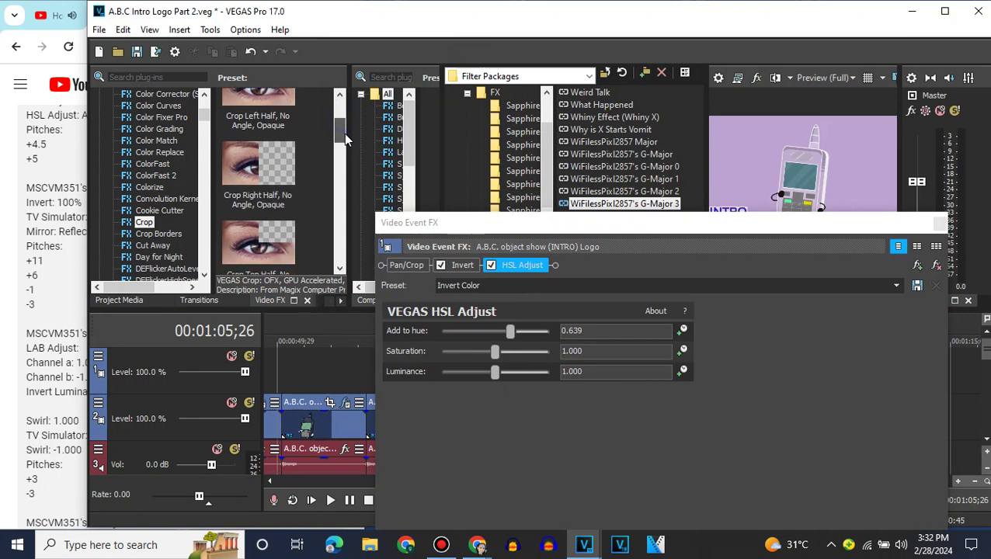
left_click_drag(264, 134, 614, 256)
left_click_drag(661, 224, 469, 31)
left_click(731, 35)
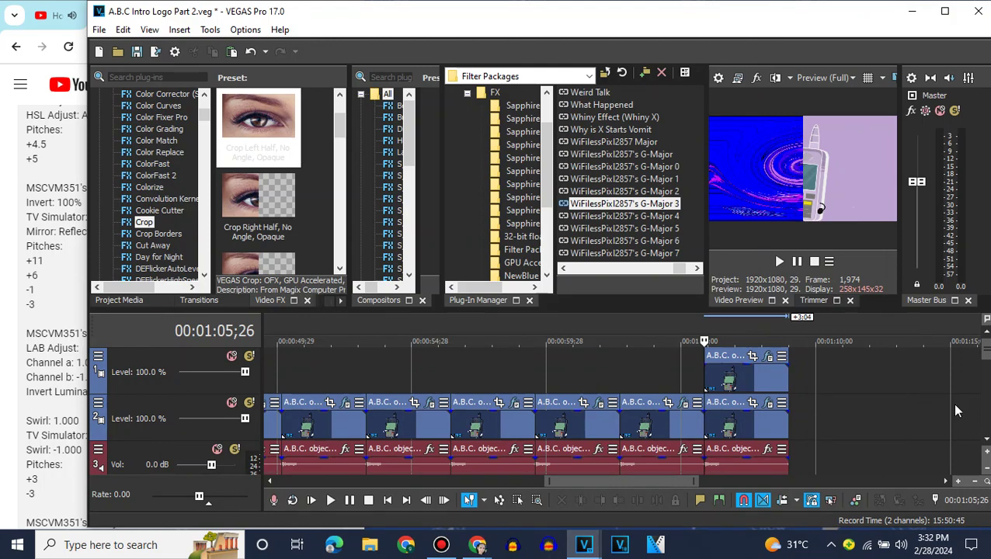
Open the properties of the new track 3 audio event and use the élastique method with Efficient stretch attributes
left_click(986, 440)
right_click(744, 434)
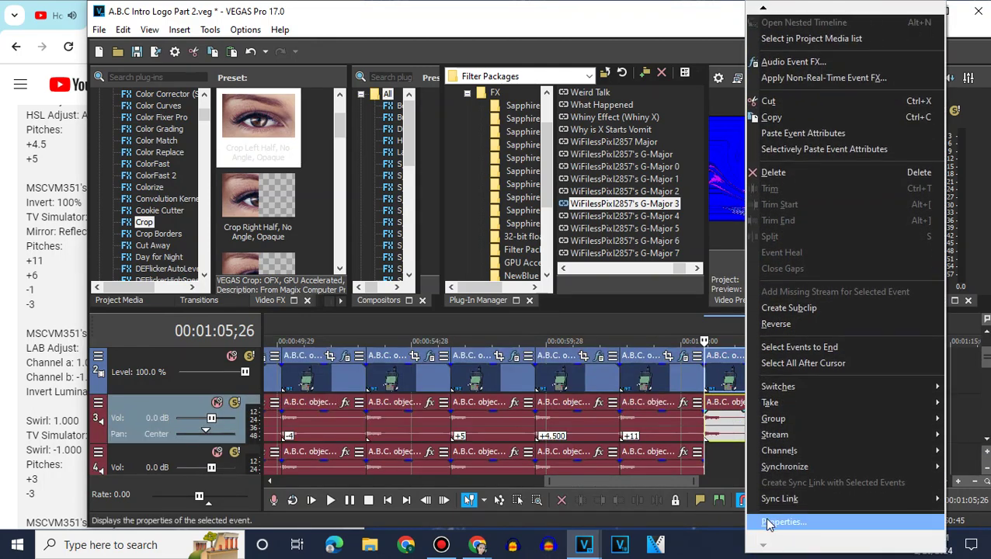
left_click(783, 522)
left_click(528, 235)
left_click(531, 254)
left_click(2, 310)
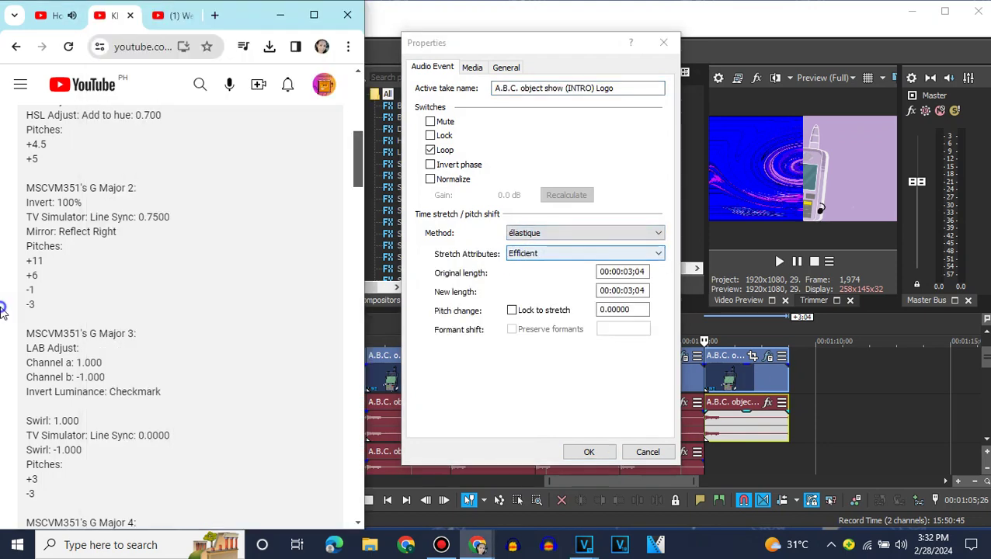
left_click(164, 24)
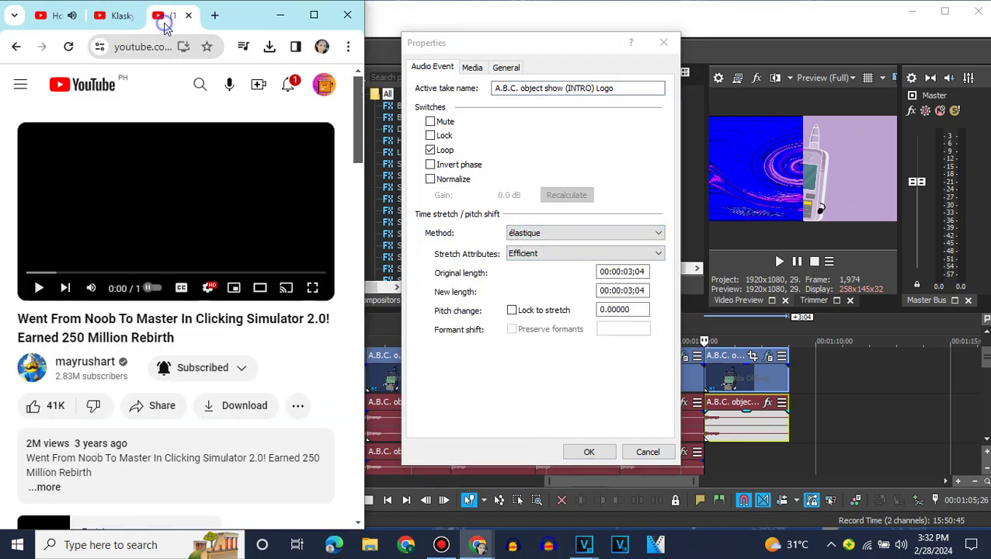
left_click(123, 21)
left_click(62, 16)
left_click(117, 22)
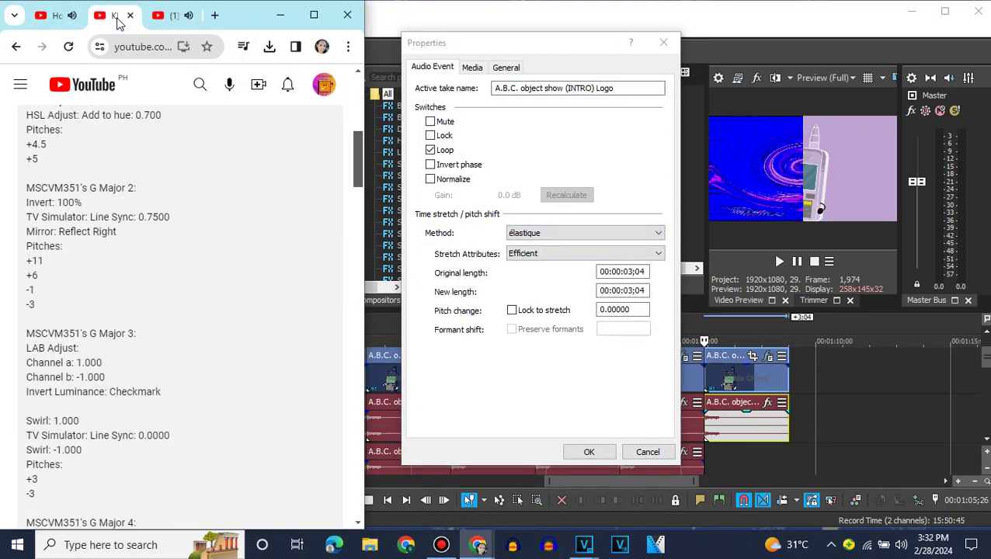
Set the pitch change of the track 3 audio event to -3 and confirm its properties
left_click(623, 309)
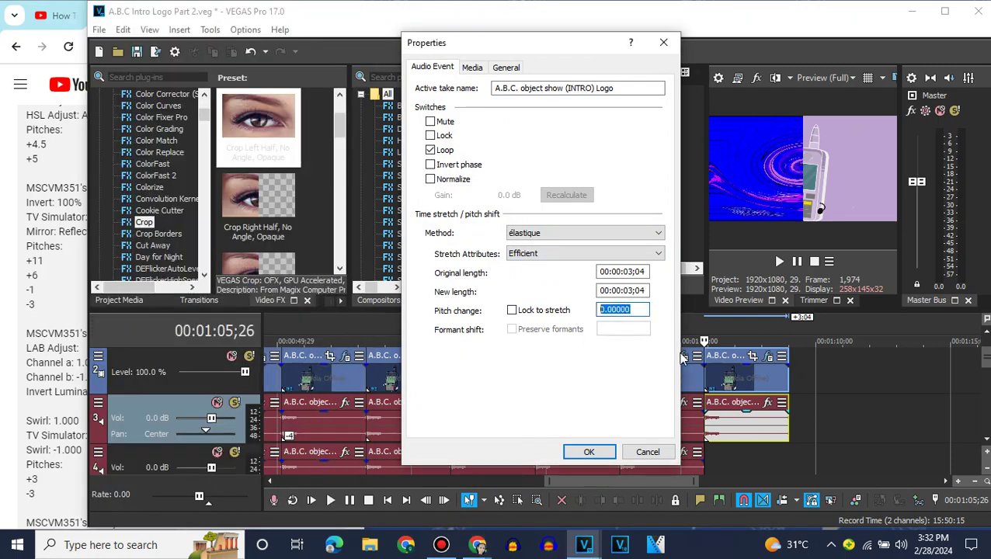
type("-3")
key("Return")
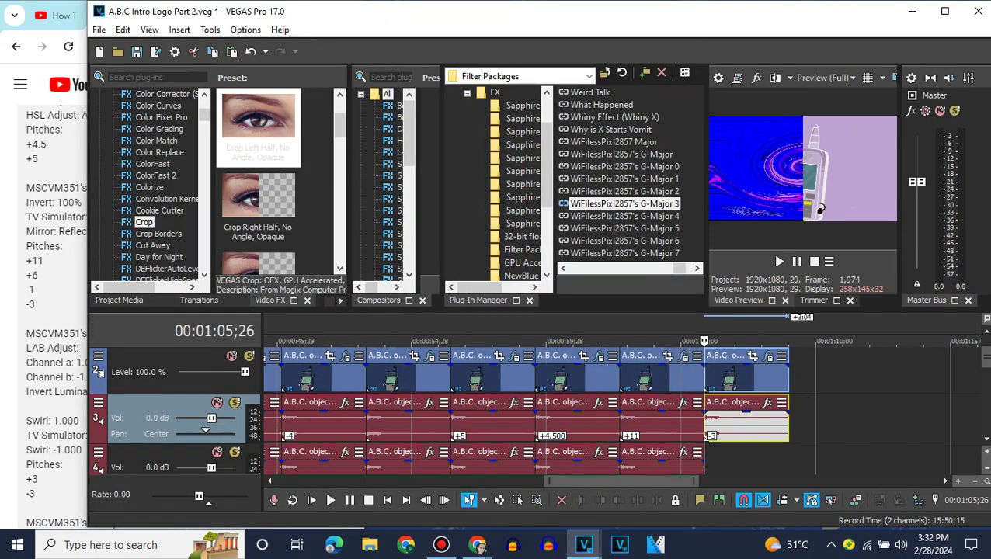
Copy the +6 audio event on track 4 and paste it at 00:01:05;26 on the same track
scroll(710, 436, "down", 1)
right_click(664, 424)
left_click(694, 212)
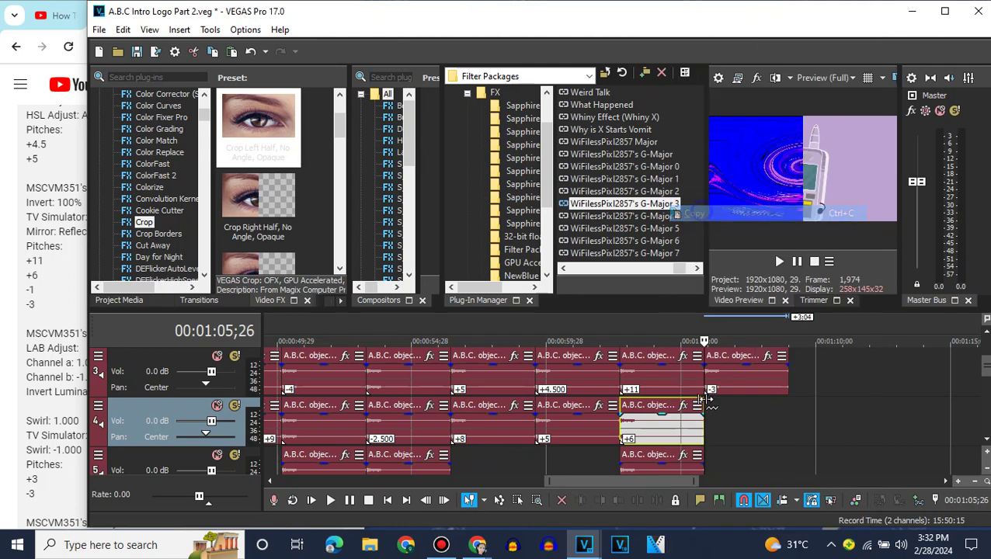
key("ctrl+v")
left_click(705, 411)
Set the pitch change of the pasted track 4 audio event to 3
right_click(733, 421)
mouse_move(759, 545)
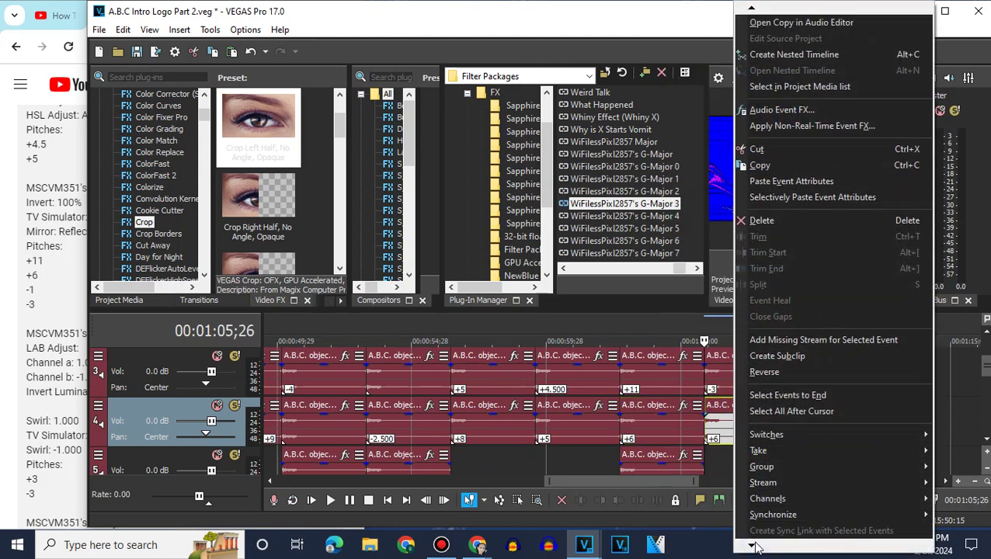
scroll(757, 547, "down", 1)
left_click(776, 524)
type("3")
left_click(584, 233)
left_click(540, 251)
left_click(588, 454)
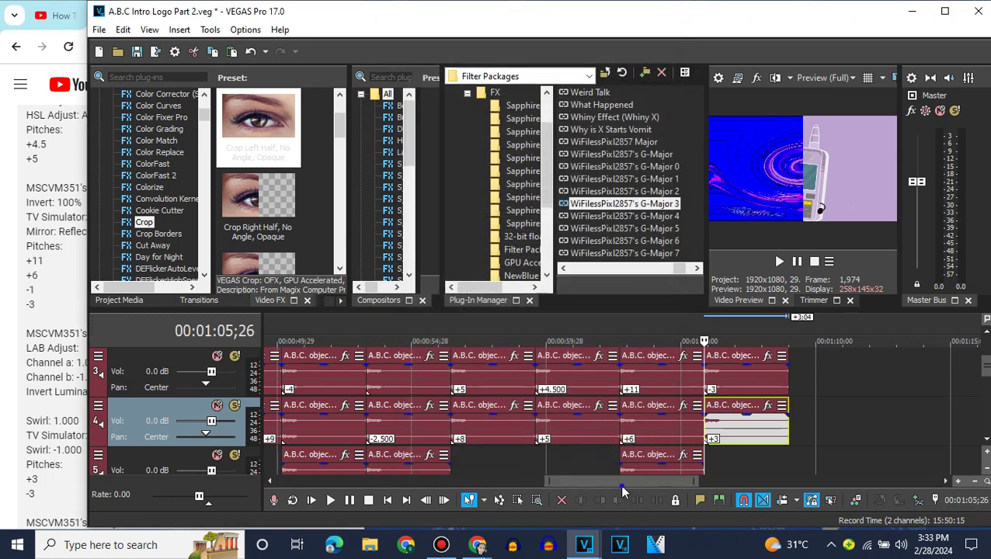
Add the logo clip from the project media to video track 2 at 00:01:09;00
left_click_drag(659, 481, 712, 481)
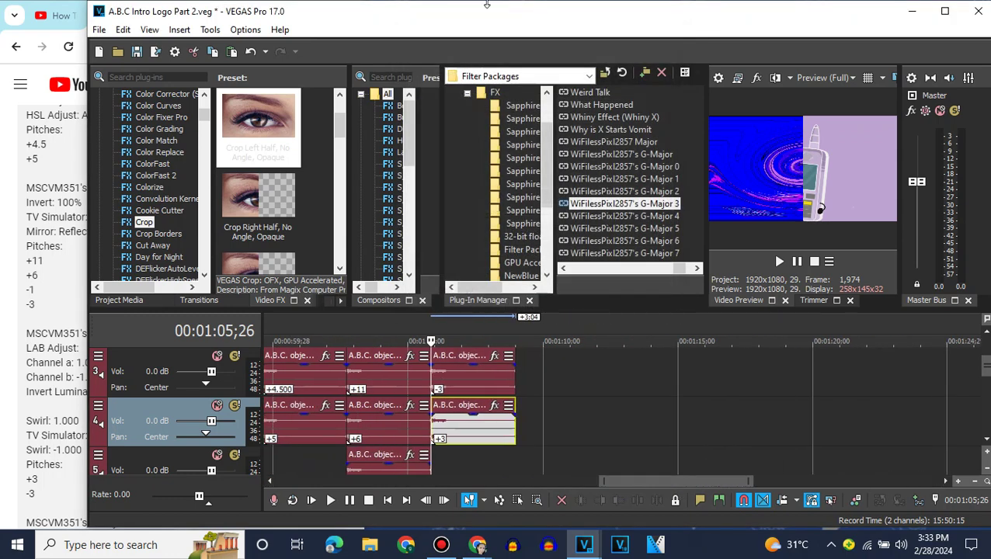
scroll(495, 415, "up", 2)
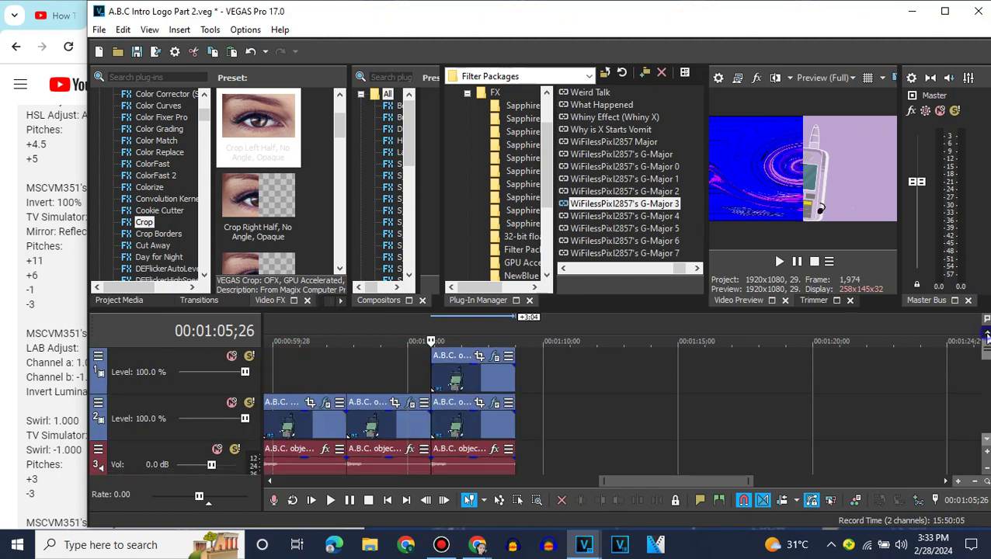
left_click(516, 402)
left_click(131, 303)
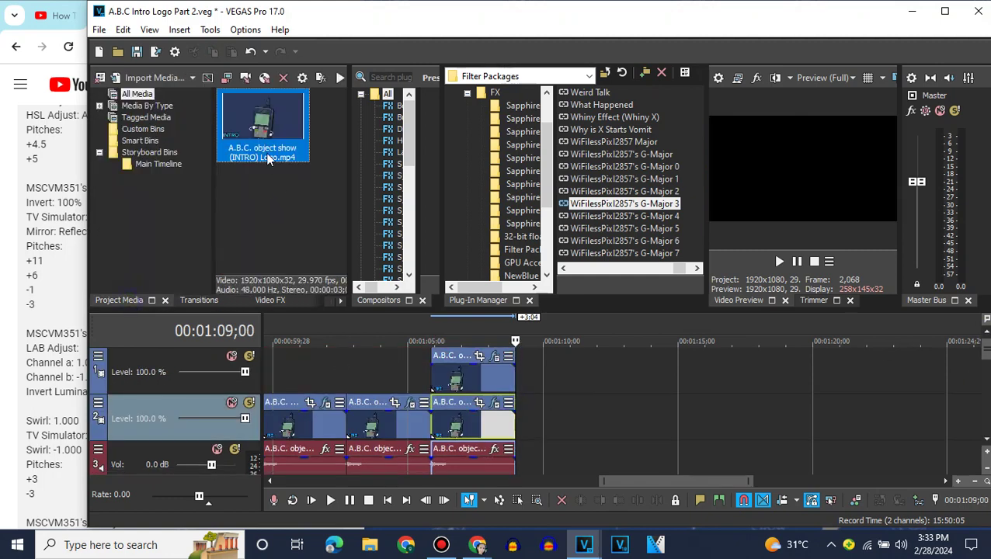
left_click_drag(264, 154, 522, 405)
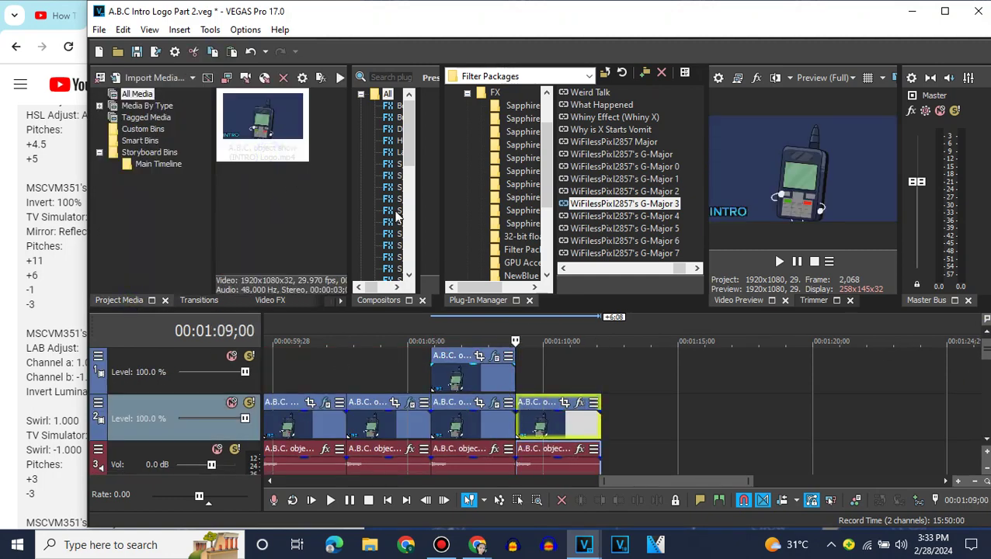
Place another logo clip on track 1 at 00:01:09;00 and delete its extra audio track
left_click_drag(288, 156, 520, 373)
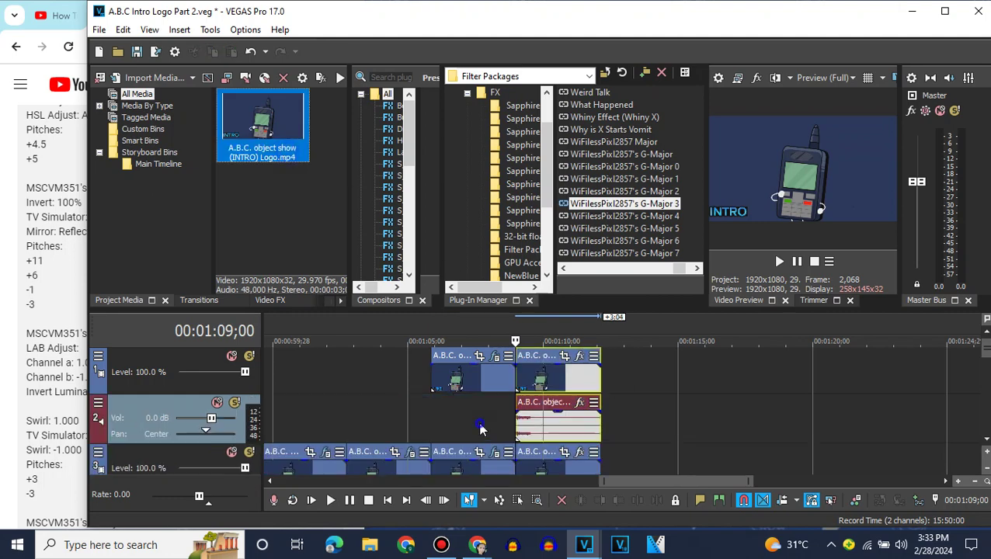
right_click(480, 423)
left_click(524, 295)
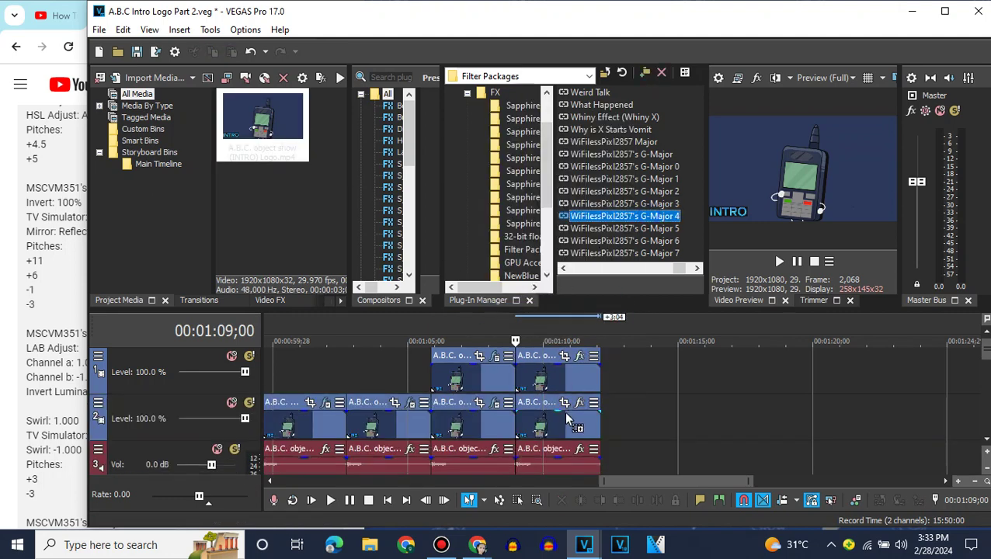
Apply the WiFilessPixl2857's G-Major 4 package to the track 2 clip at 00:01:09;00 and move its last HSL Adjust keyframe to 00:00:03;04
left_click_drag(571, 427, 571, 428)
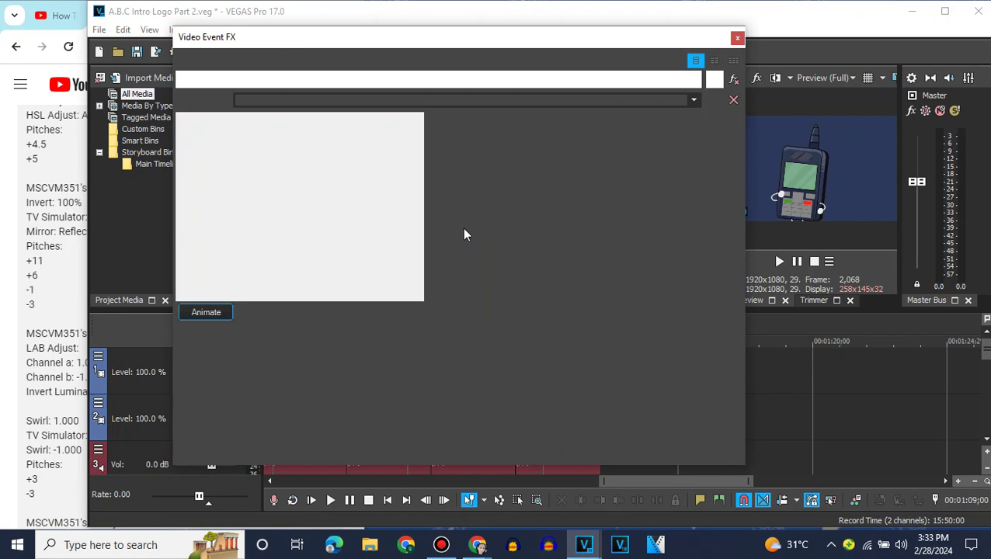
left_click_drag(711, 354, 779, 354)
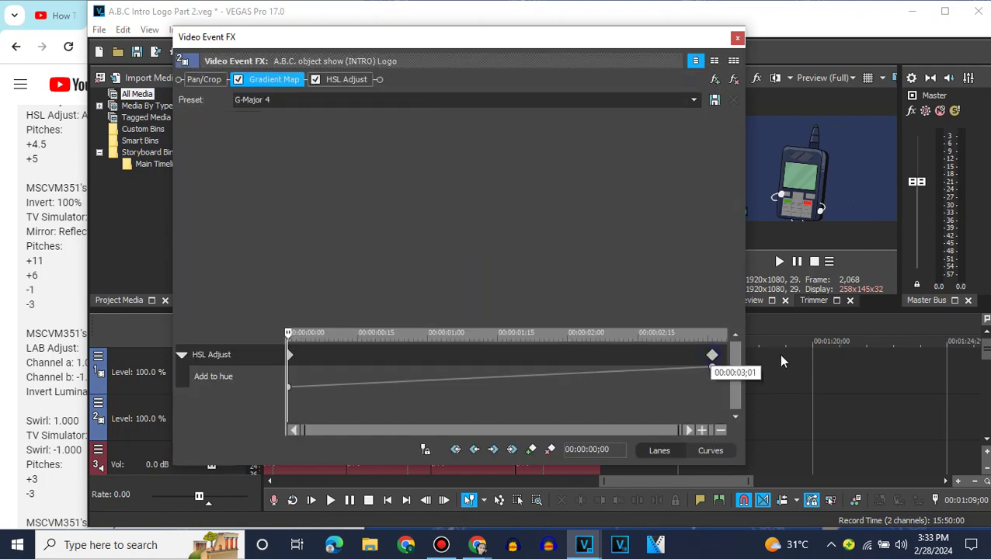
left_click_drag(714, 355, 784, 358)
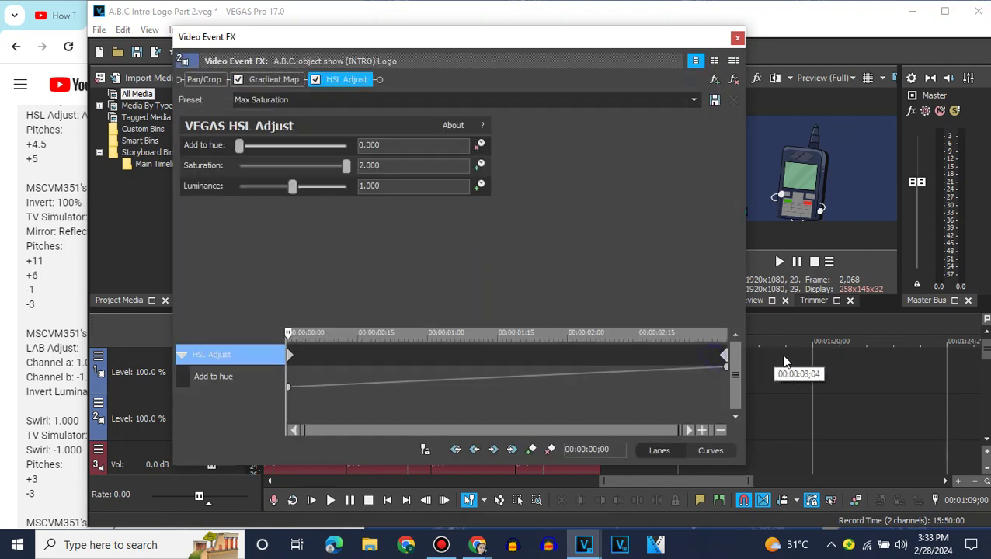
left_click(277, 81)
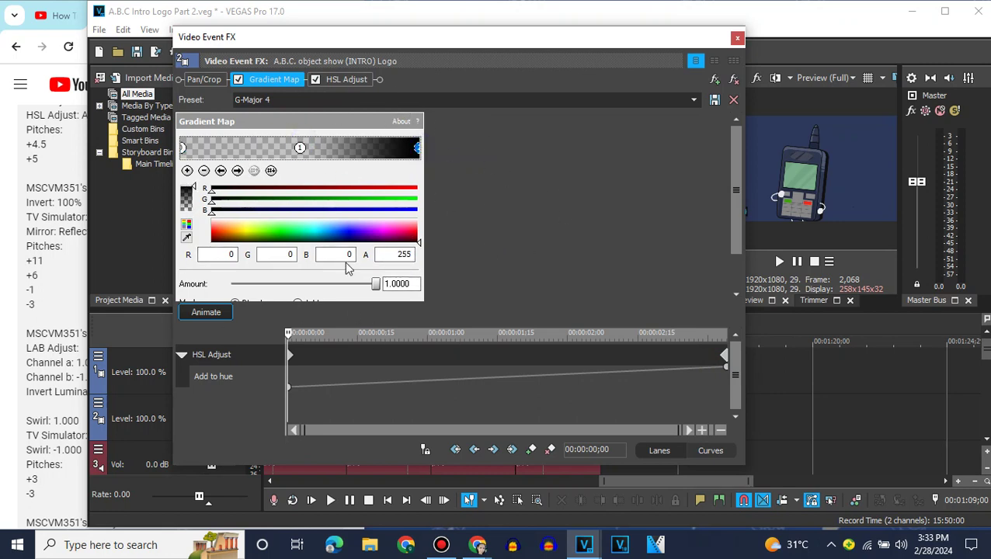
scroll(14, 312, "down", 5)
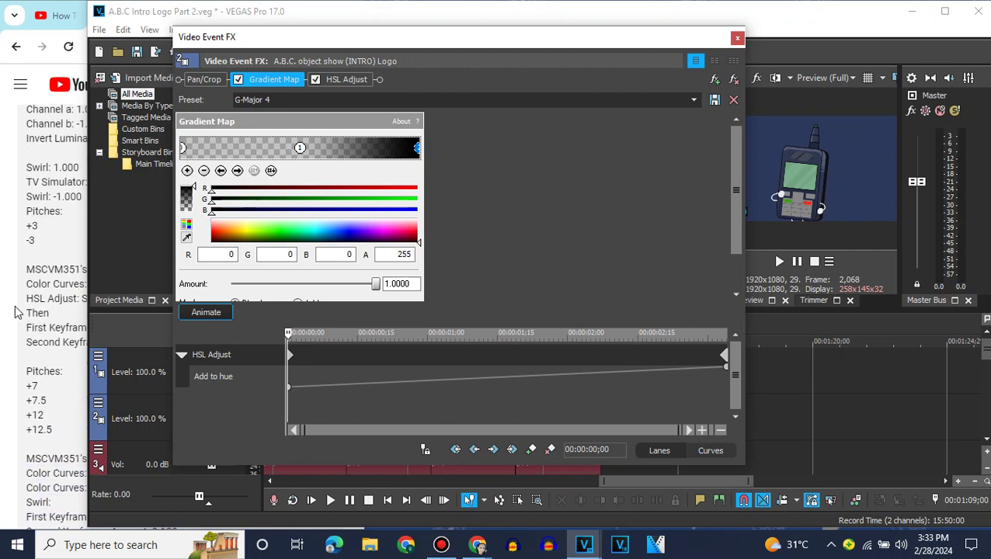
left_click(349, 84)
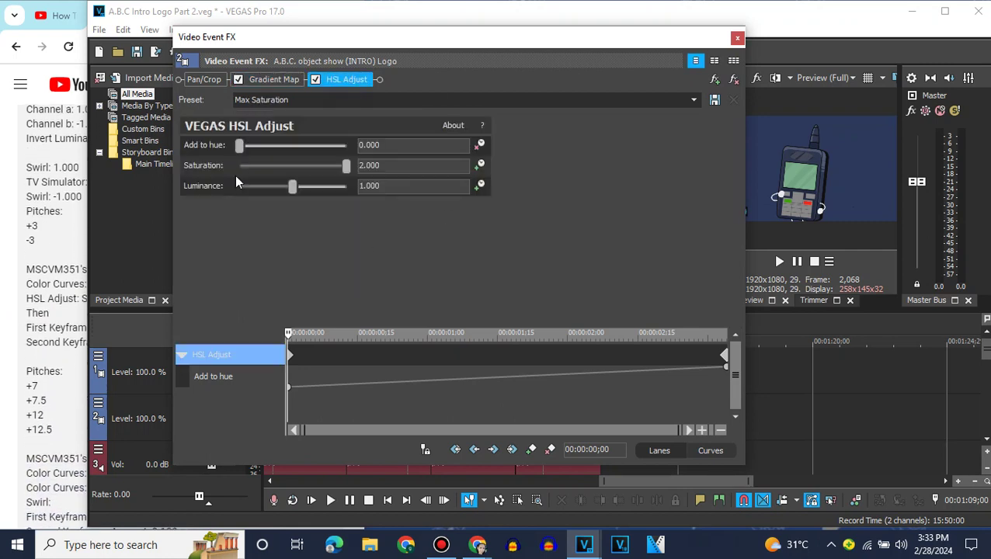
left_click_drag(288, 334, 726, 334)
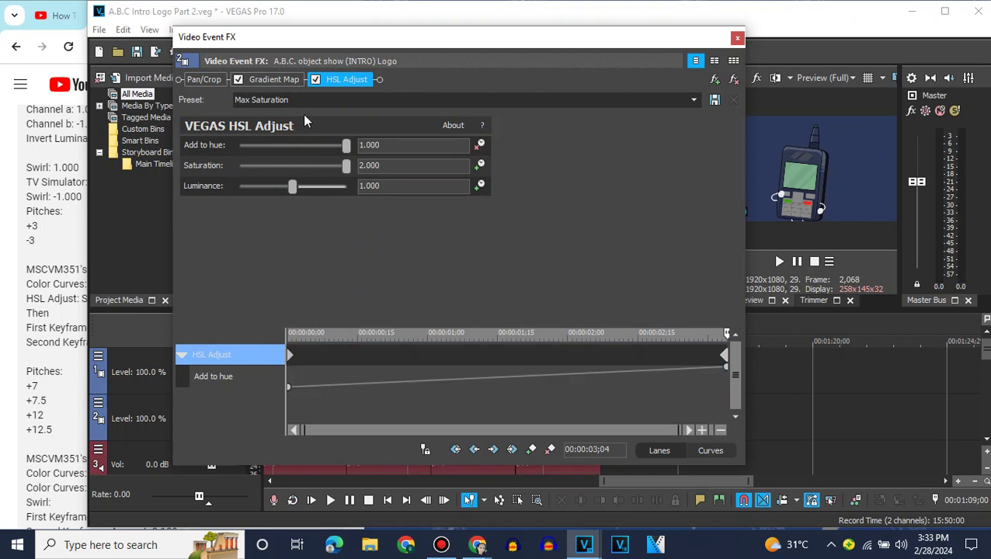
left_click(735, 39)
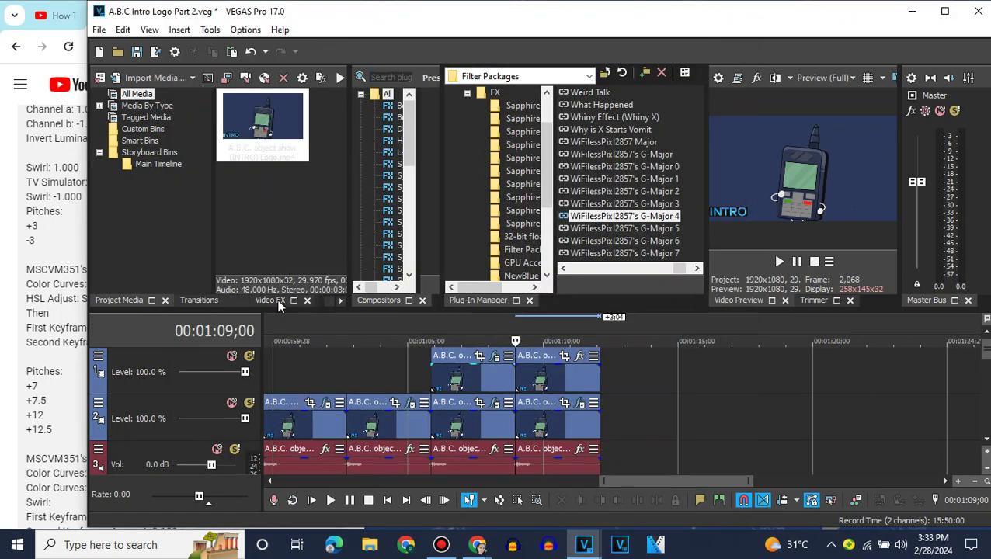
Apply the WiFilessPixl2857's G-Major 4 package to the track 1 clip at 00:01:09;00 and remove its Gradient Map effect
left_click_drag(593, 257, 552, 366)
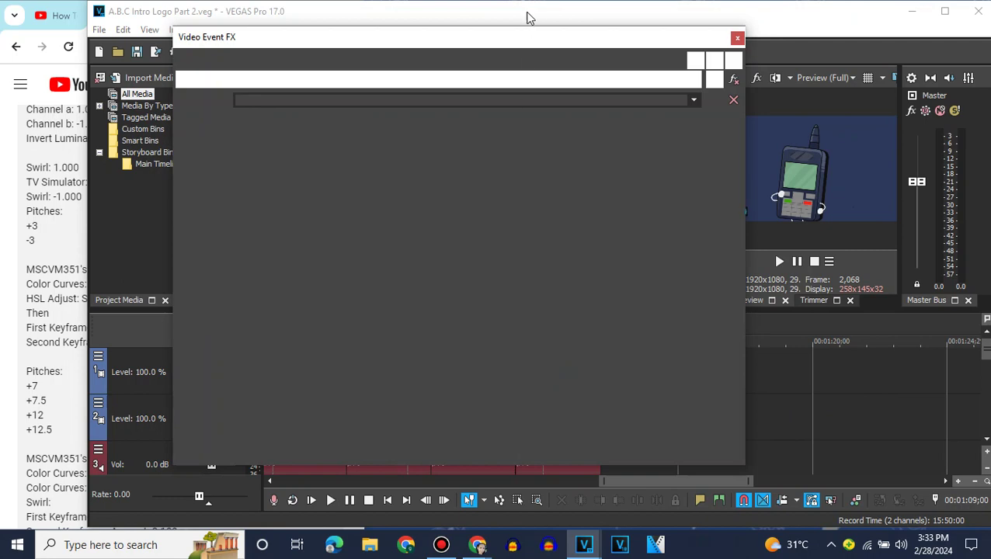
left_click_drag(503, 42, 704, 32)
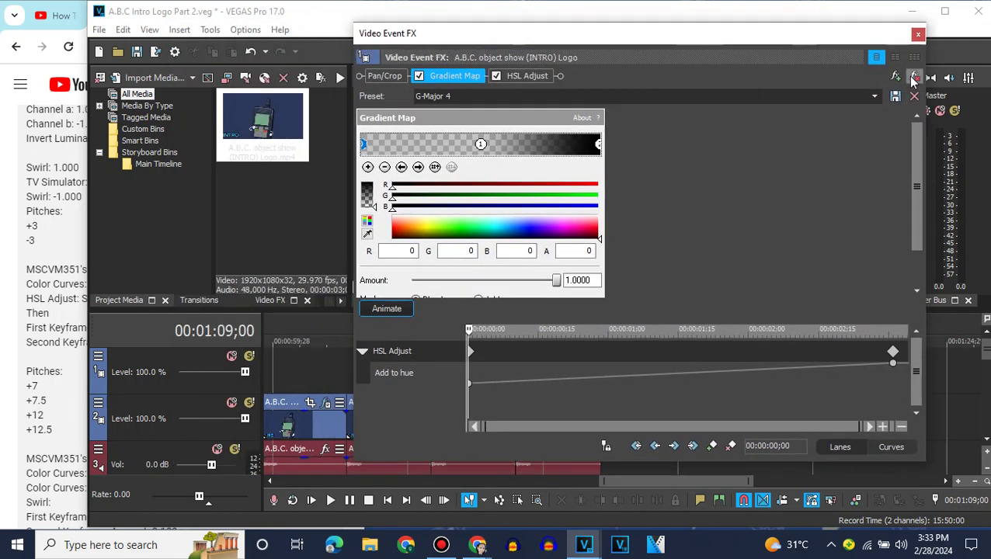
left_click(913, 76)
Add Color Curves with the Real G Major 4 (REAL) preset before HSL Adjust in the track 1 clip's effect chain
left_click(271, 300)
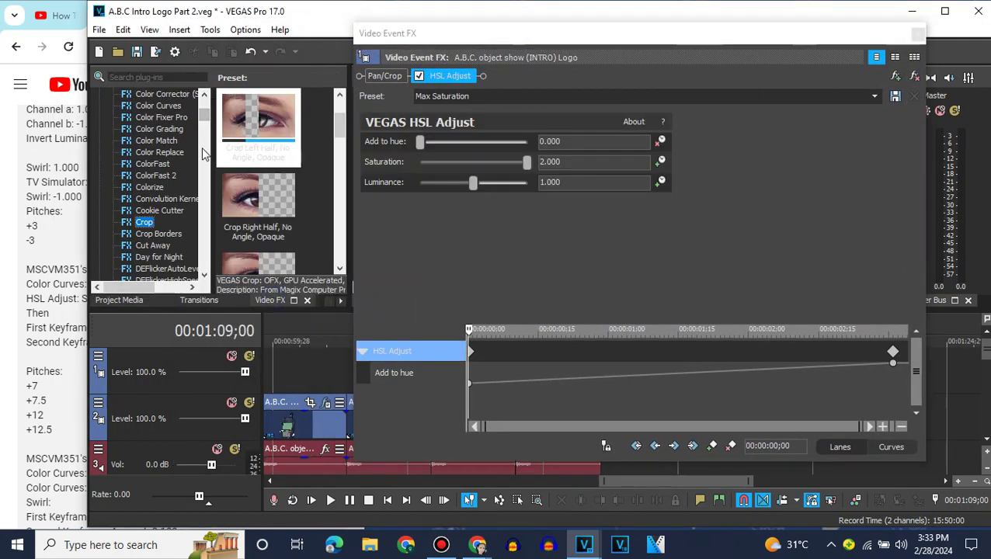
left_click(179, 106)
left_click_drag(339, 140, 339, 227)
left_click(339, 194)
left_click_drag(263, 213, 425, 71)
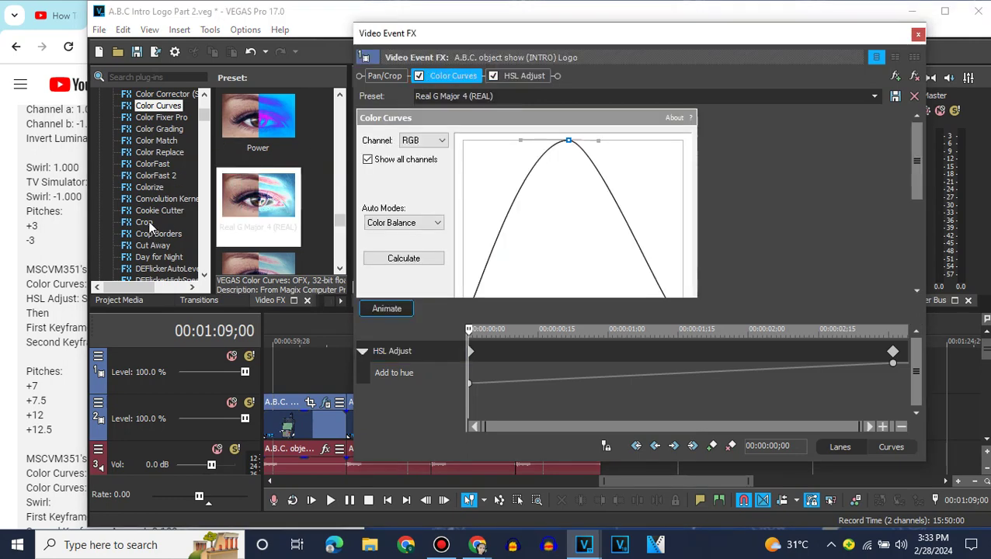
Add the Crop effect with the Crop Left Half, No Angle, Opaque preset to the end of the track 1 clip's effect chain
left_click(148, 224)
left_click_drag(259, 132, 552, 76)
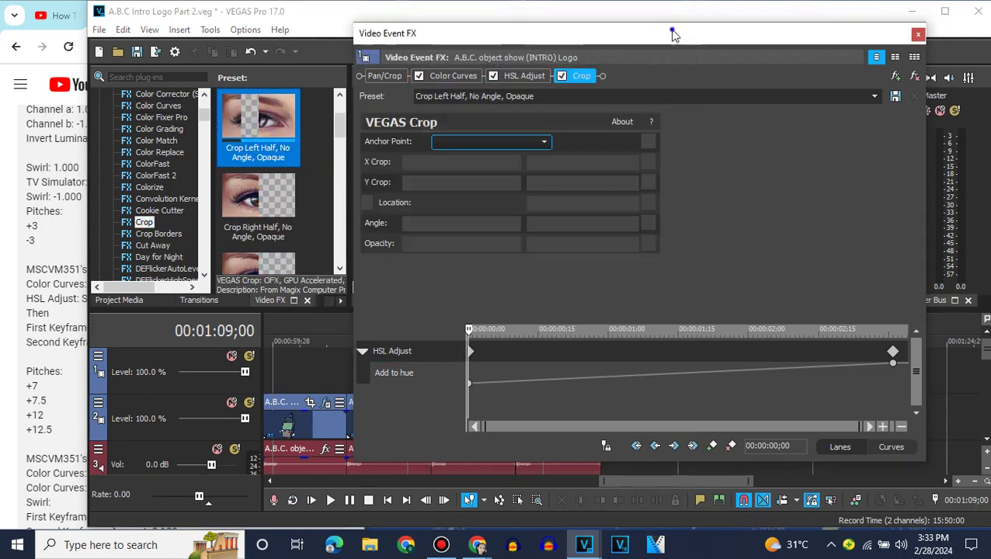
left_click_drag(674, 31, 399, 43)
left_click(641, 46)
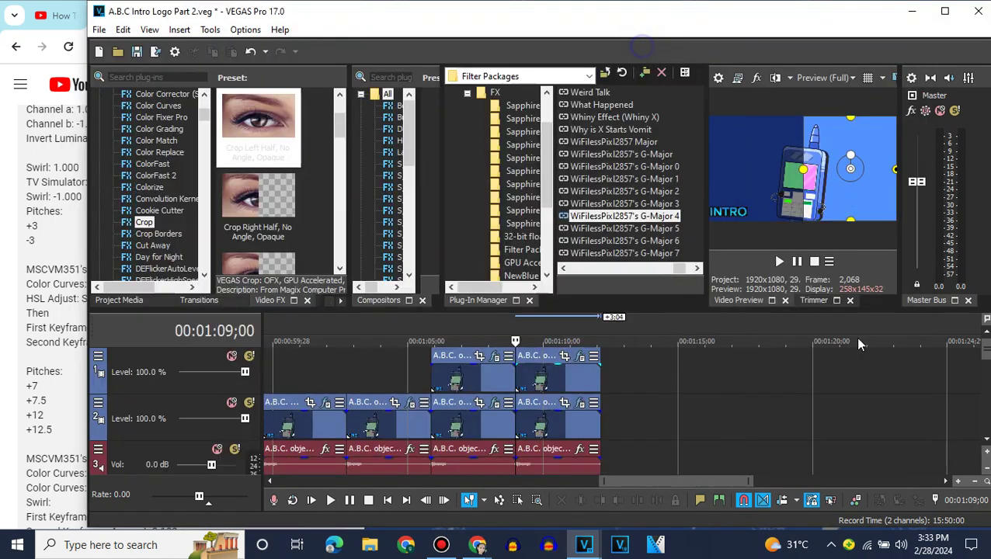
Set the track 3 audio event at 00:01:09;00 to the élastique pitch shift method with a pitch change of 7
left_click(564, 409)
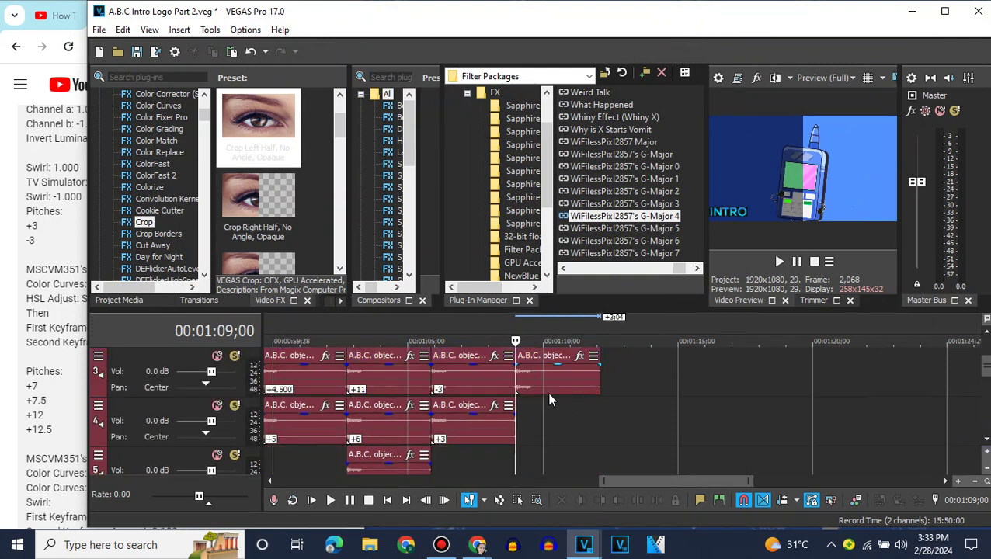
right_click(540, 380)
mouse_move(554, 548)
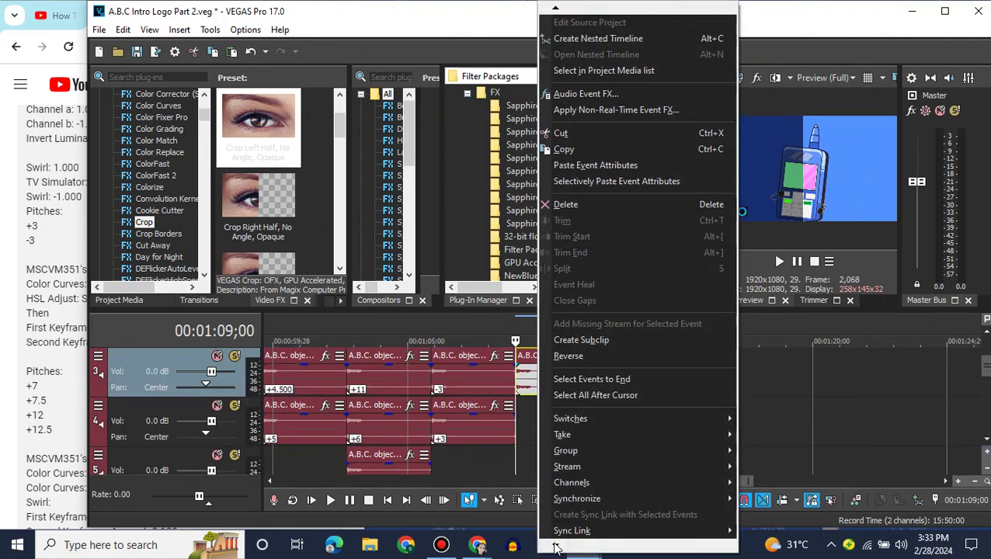
left_click(566, 528)
left_click(547, 233)
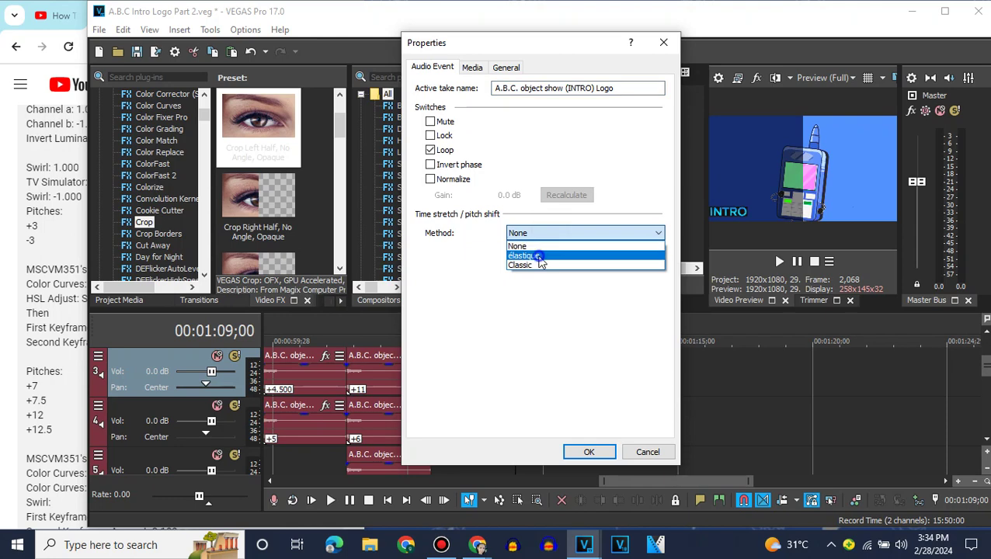
left_click(539, 256)
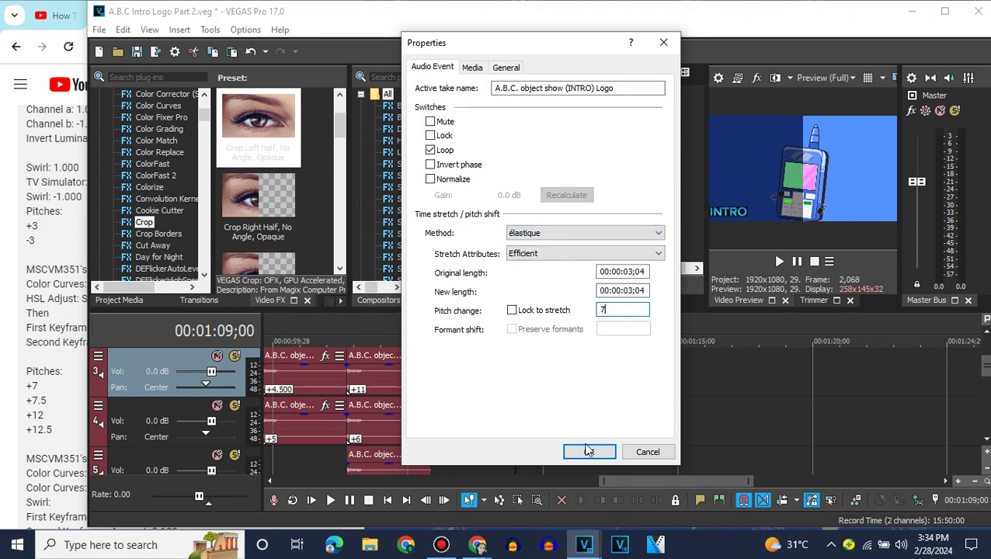
type("7")
left_click(588, 451)
Copy the +3 audio event on track 4 to 00:01:09;00 on the same track and set the copy's pitch change to 7.5
right_click(477, 426)
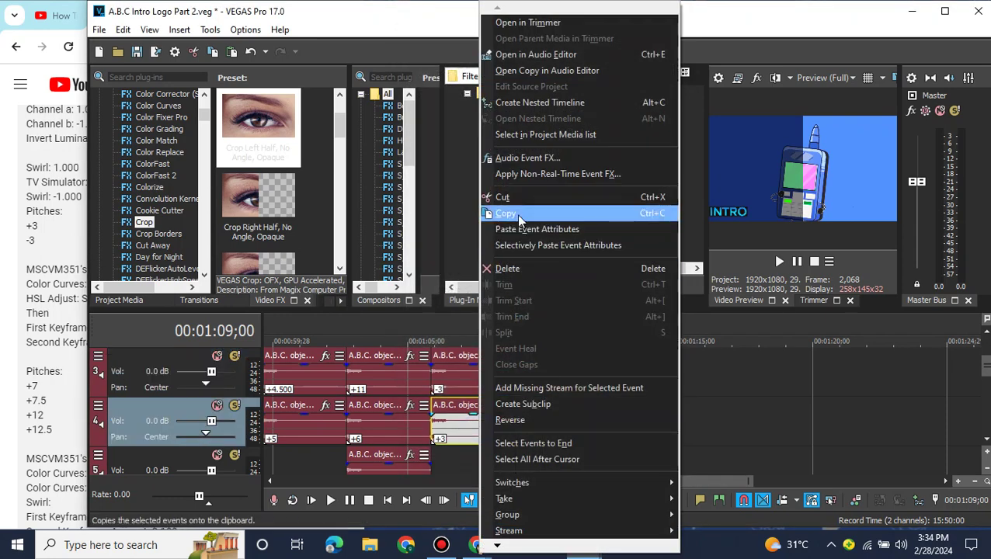
left_click(516, 214)
right_click(541, 420)
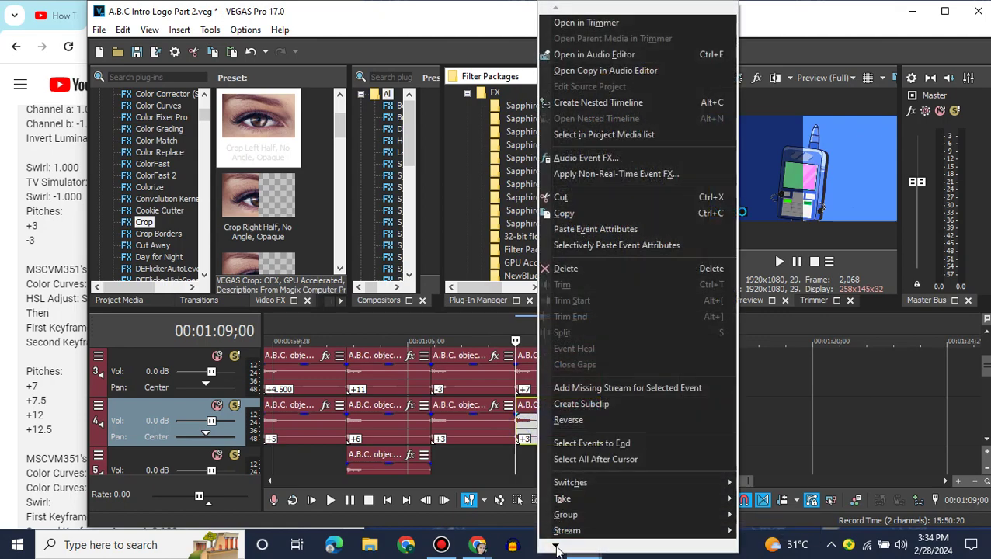
left_click(574, 530)
double_click(642, 308)
type("7.")
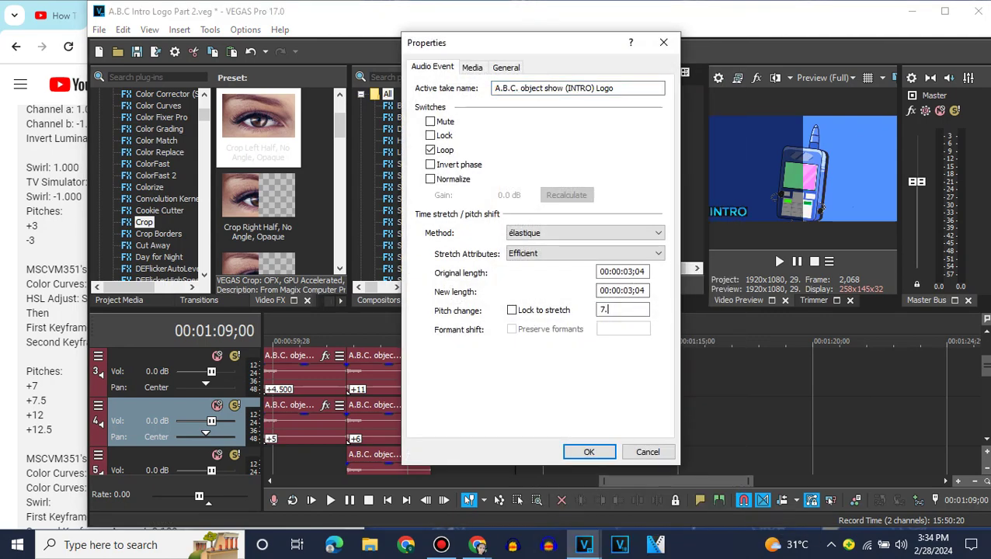
type("5")
key("Return")
Paste a copy of the +7.5 audio event on track 5 at 00:01:09;00 and set its pitch change to 12
left_click(986, 440)
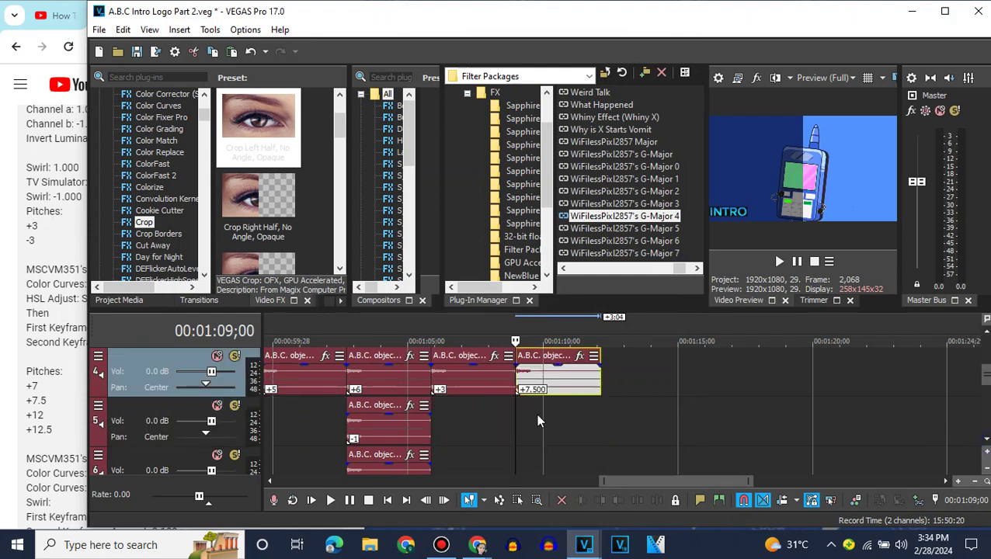
left_click(516, 414)
key("ctrl+v")
left_click(518, 419)
right_click(549, 422)
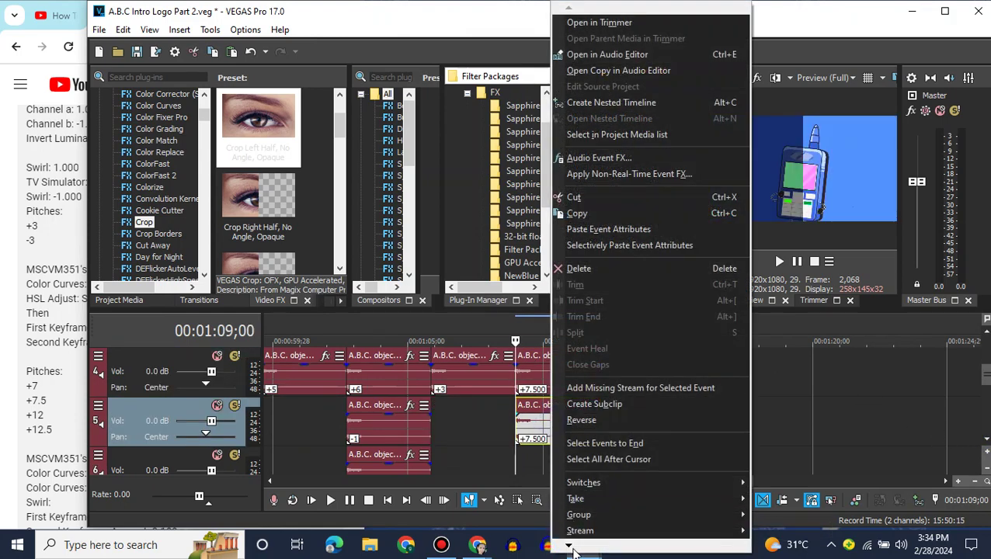
mouse_move(572, 552)
left_click(590, 527)
left_click_drag(647, 310, 598, 310)
type("12")
Paste a copy of the +12 audio event on track 6 at 00:01:09;00 and set its pitch change to 12.5
left_click(986, 439)
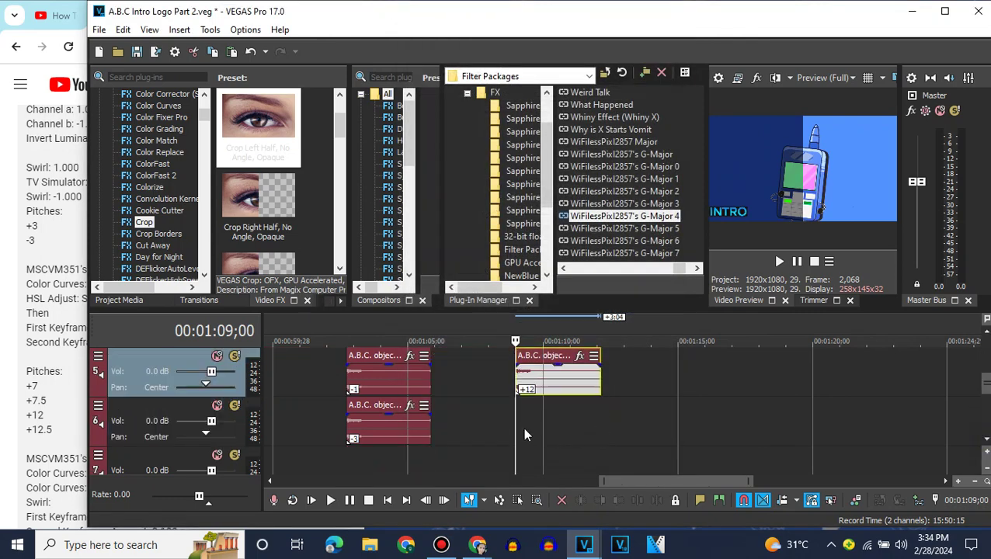
right_click(522, 426)
left_click(562, 118)
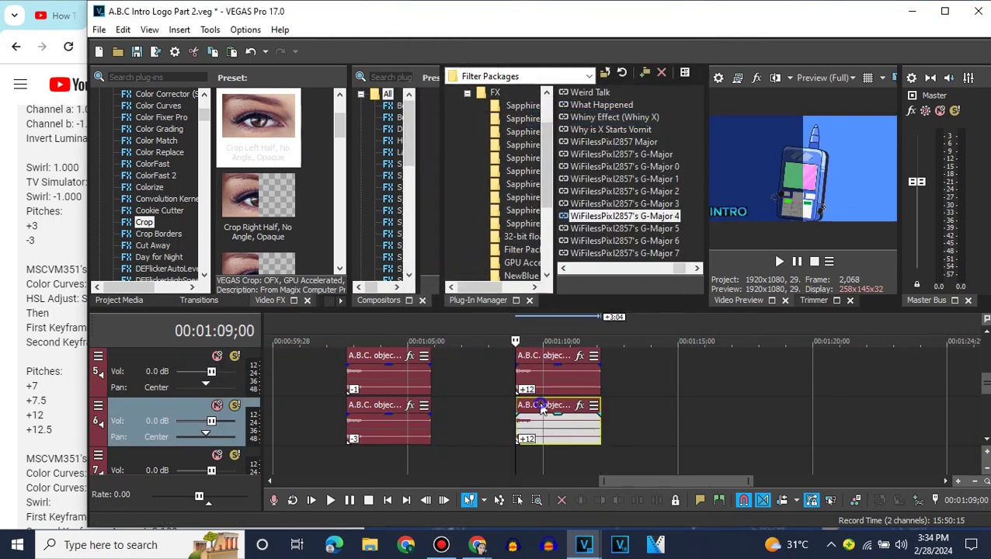
right_click(524, 423)
mouse_move(560, 546)
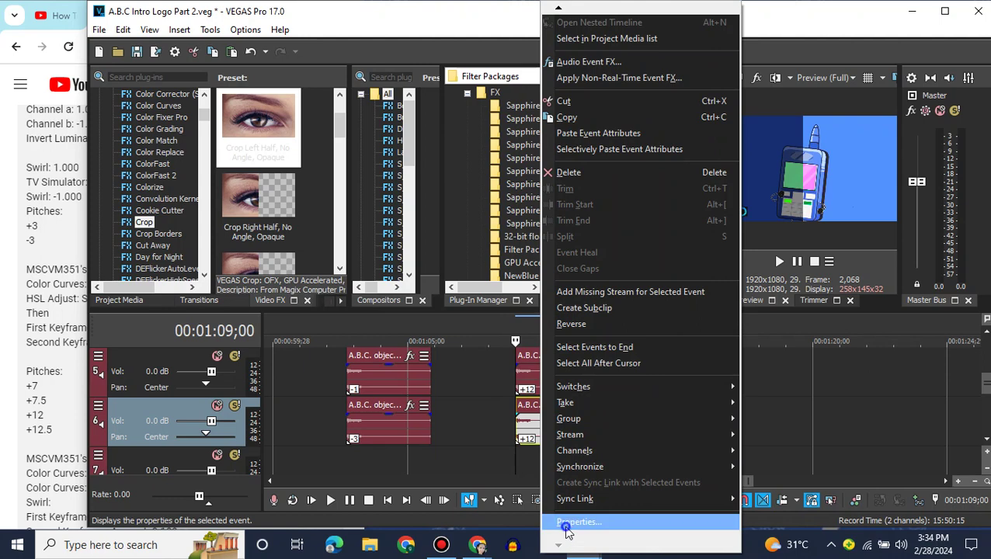
left_click(578, 522)
left_click_drag(613, 309, 649, 366)
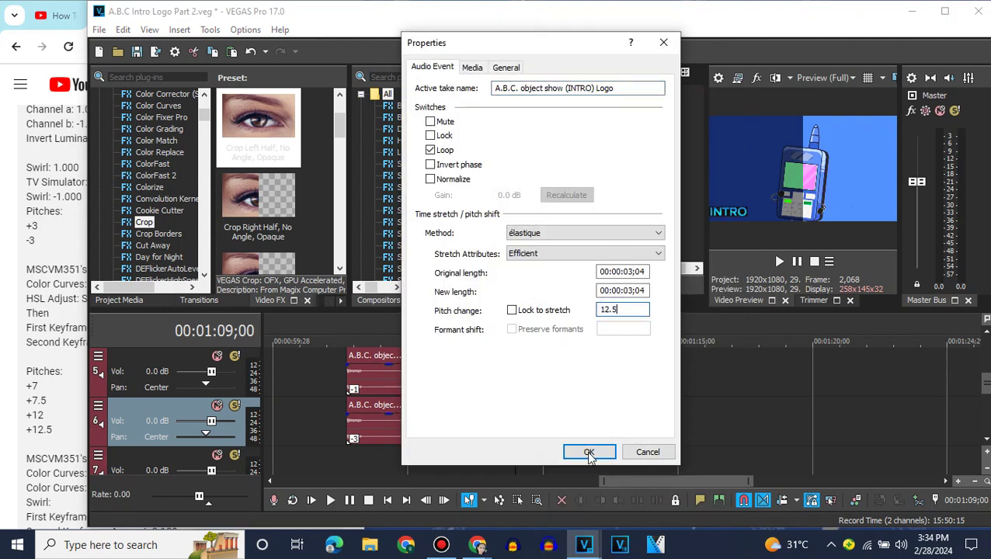
left_click(589, 452)
Add the logo clip from the project media to video track 2 at 00:01:12;04
scroll(596, 394, "up", 5)
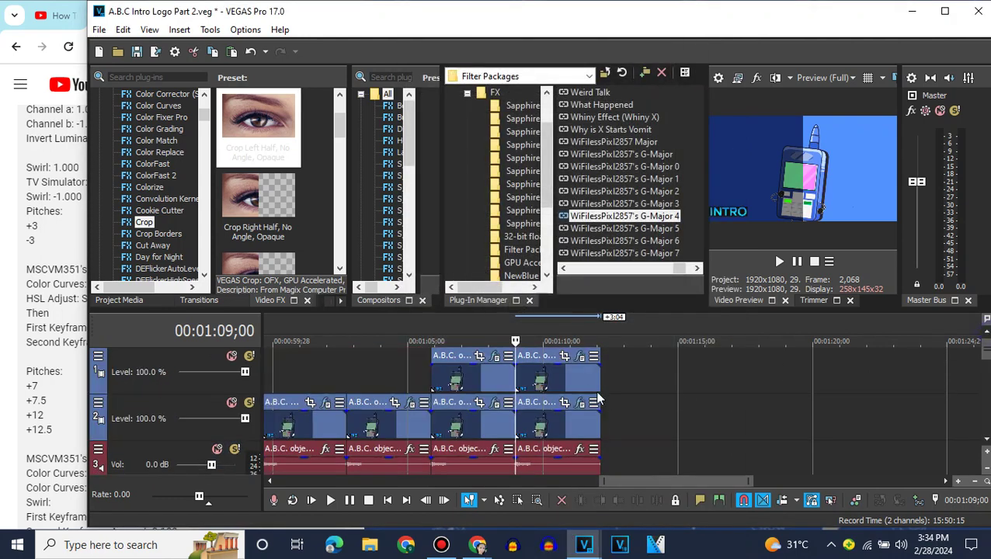
left_click(597, 404)
left_click(137, 301)
left_click_drag(262, 158, 603, 399)
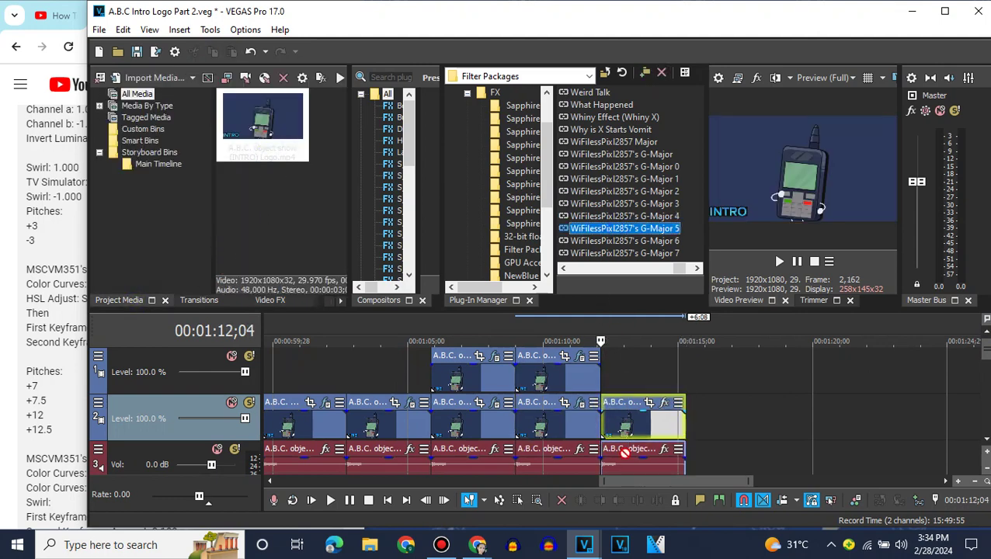
Apply the WiFilessPixl2857's G-Major 5 package to the track 2 clip at 00:01:12;04 and move its last Swirl keyframe to 00:00:03;04
left_click_drag(624, 452, 626, 429)
left_click(4, 293)
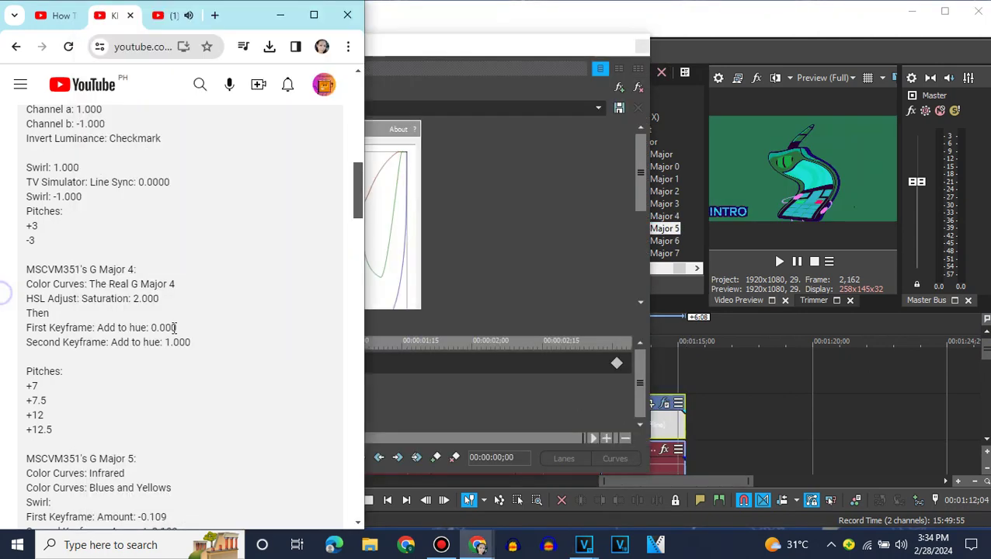
scroll(174, 327, "down", 3)
left_click(619, 363)
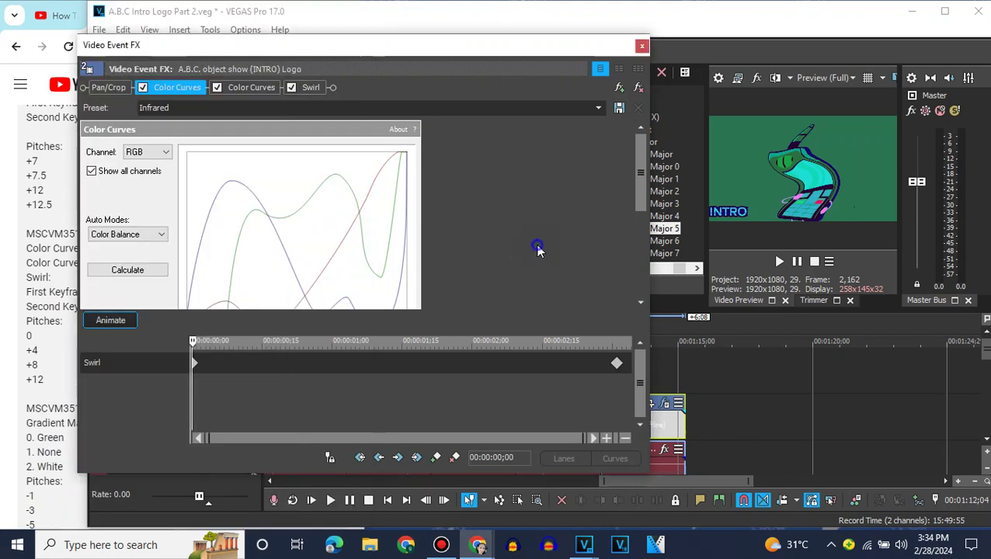
mouse_move(643, 153)
left_mouse_down()
mouse_move(641, 194)
mouse_move(639, 144)
left_mouse_up()
left_click(256, 87)
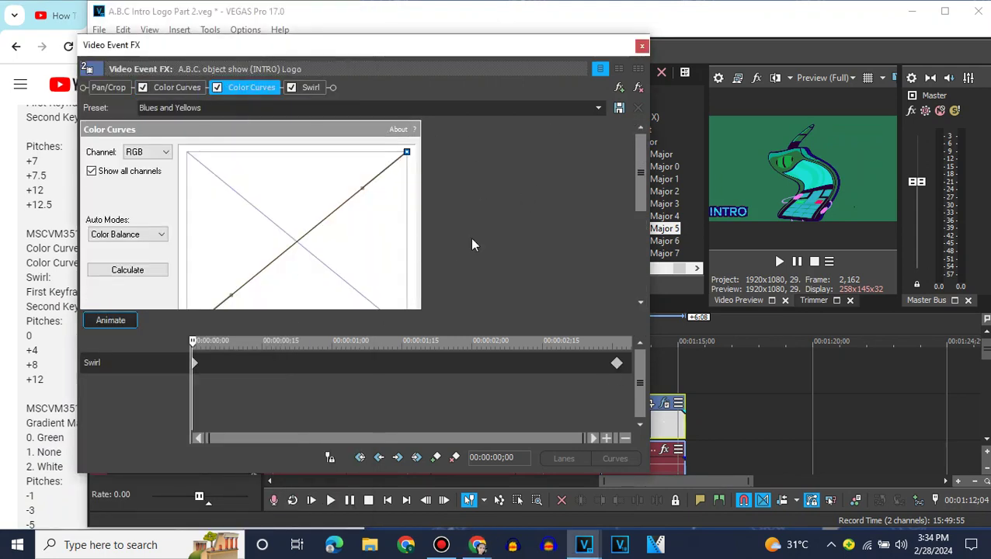
left_click(310, 87)
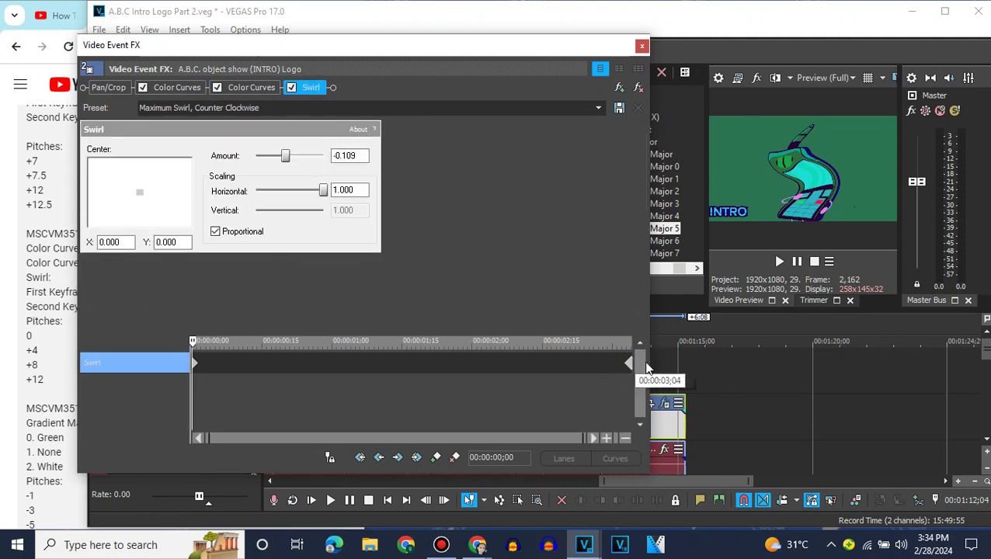
left_click_drag(200, 345, 631, 343)
left_click(642, 49)
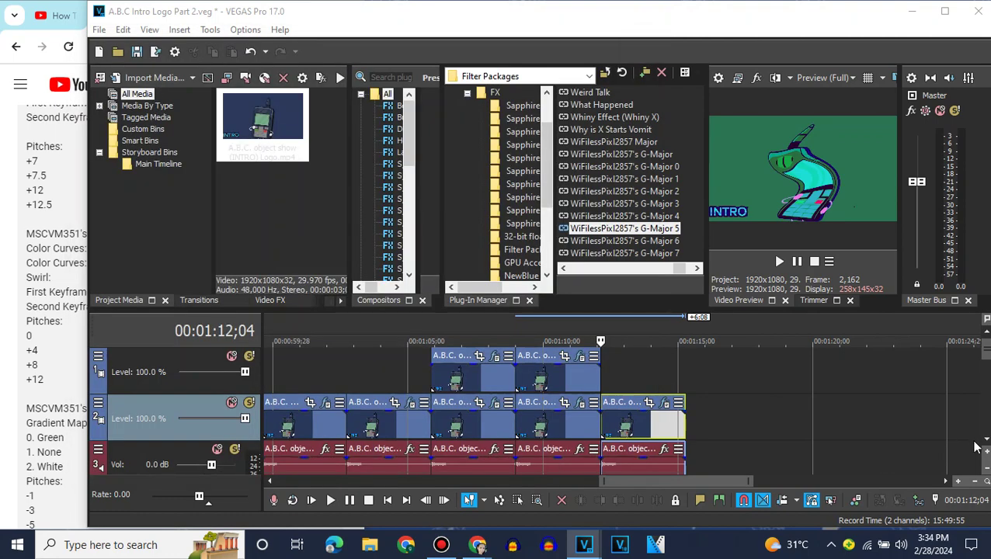
Paste a copy of the +3 audio event on track 4 at 00:01:12;04 and set its pitch change to 4
left_click(40, 397)
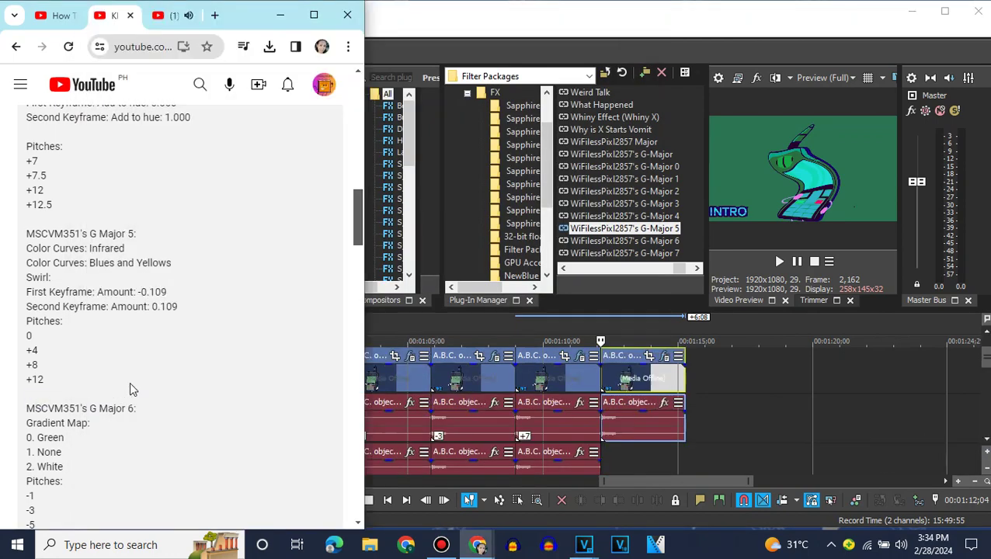
scroll(130, 389, "down", 1)
left_click(718, 442)
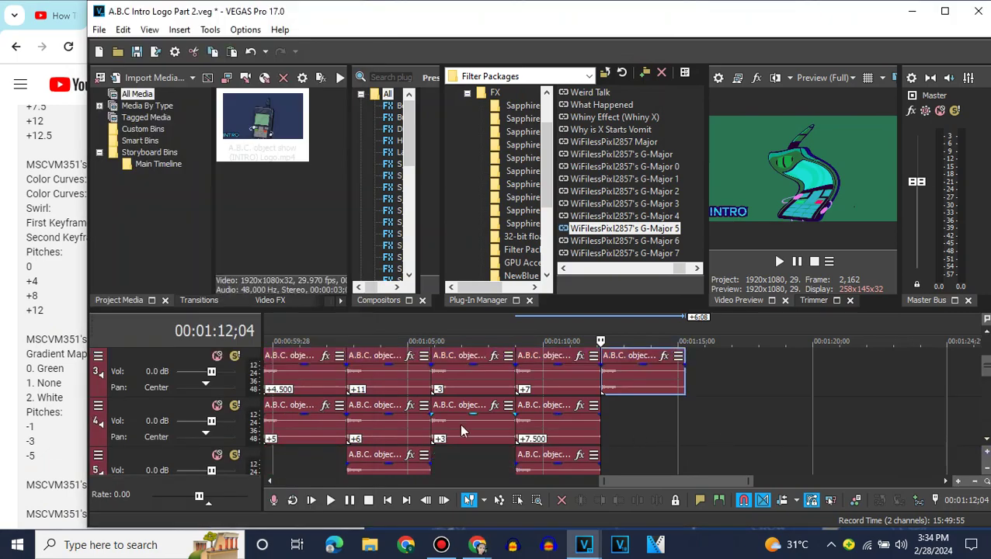
right_click(463, 431)
left_click(543, 211)
key("ctrl+v")
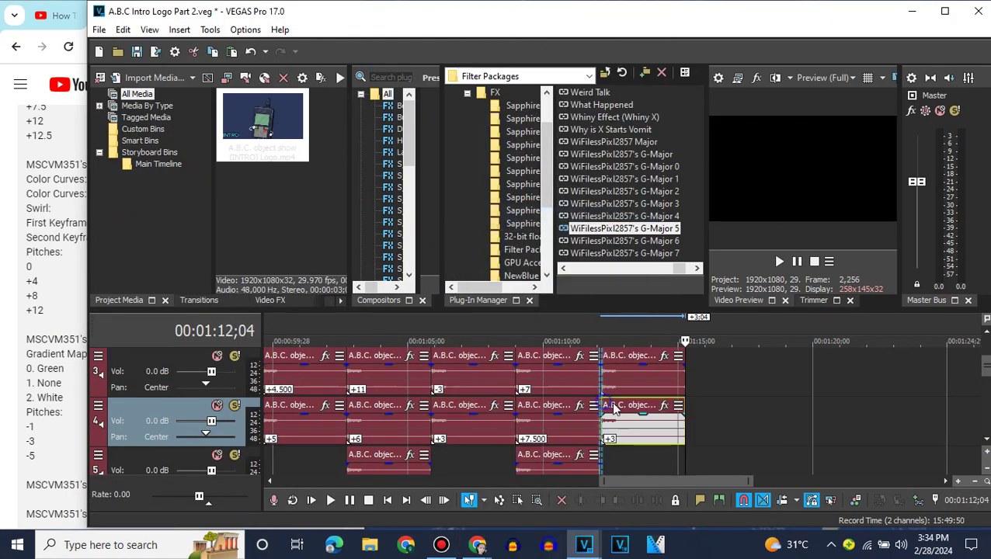
right_click(605, 403)
scroll(625, 546, "down", 5)
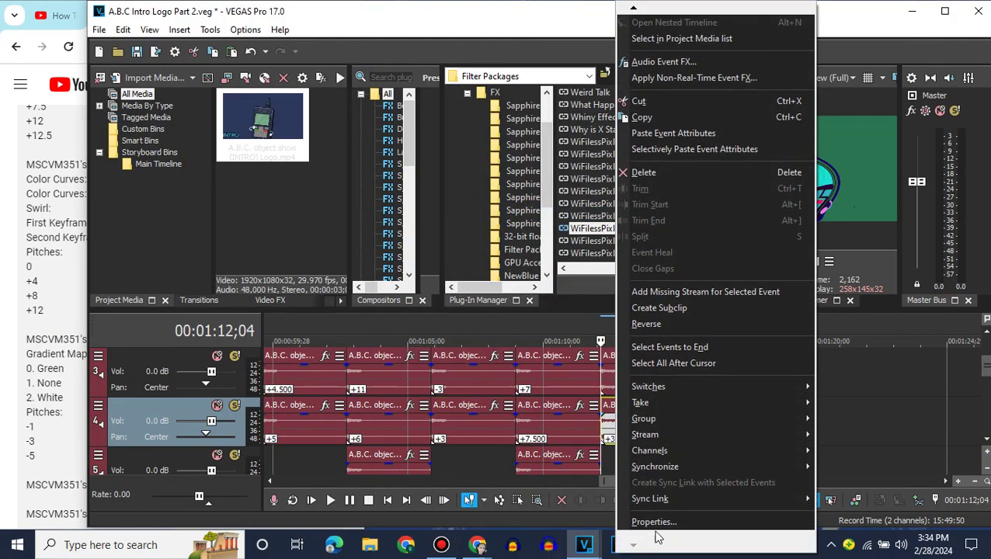
left_click(656, 522)
double_click(642, 309)
type("4")
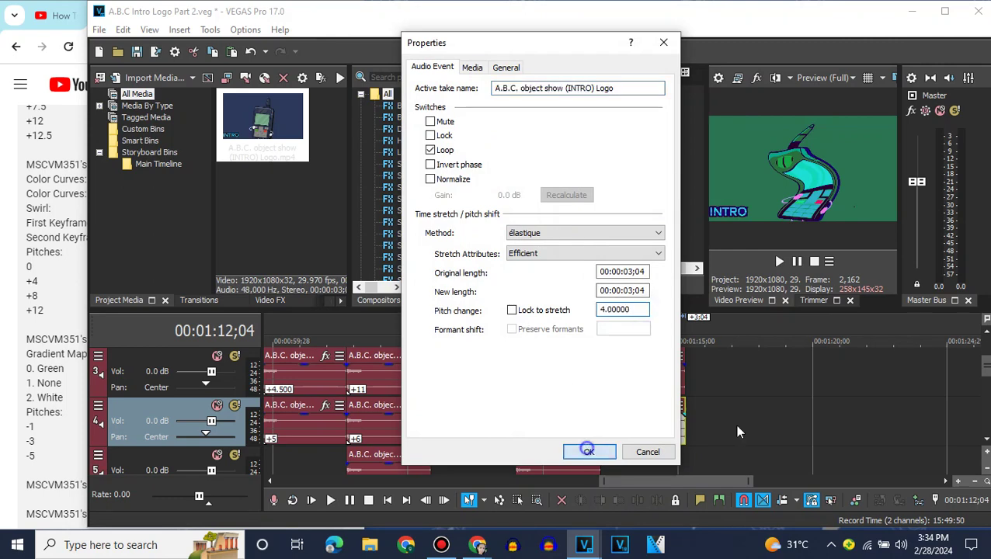
left_click(587, 450)
Paste a copy of the +4 audio event on track 5 at 00:01:12;04 and set its pitch change to 8
left_click_drag(985, 366, 985, 374)
right_click(638, 426)
left_click(680, 117)
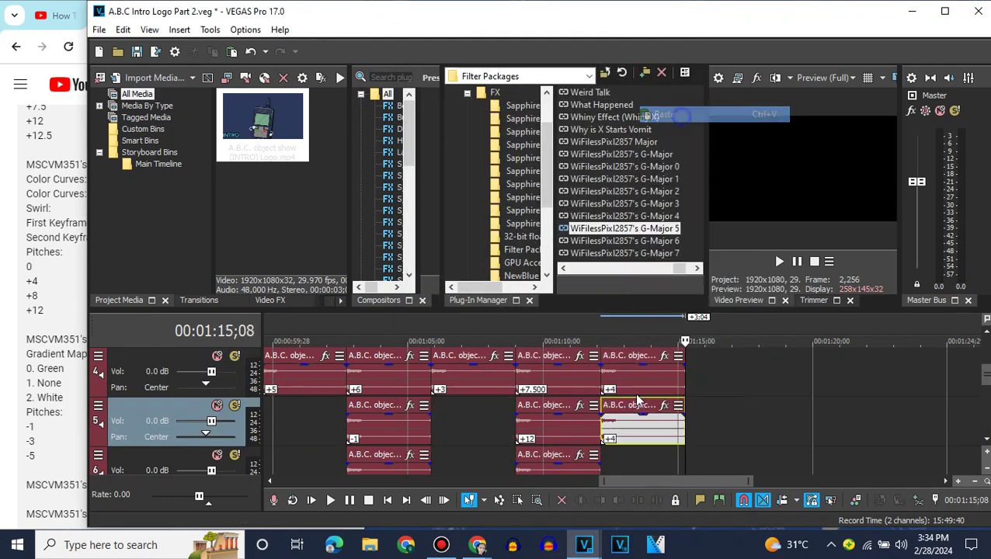
right_click(619, 396)
scroll(637, 548, "down", 1)
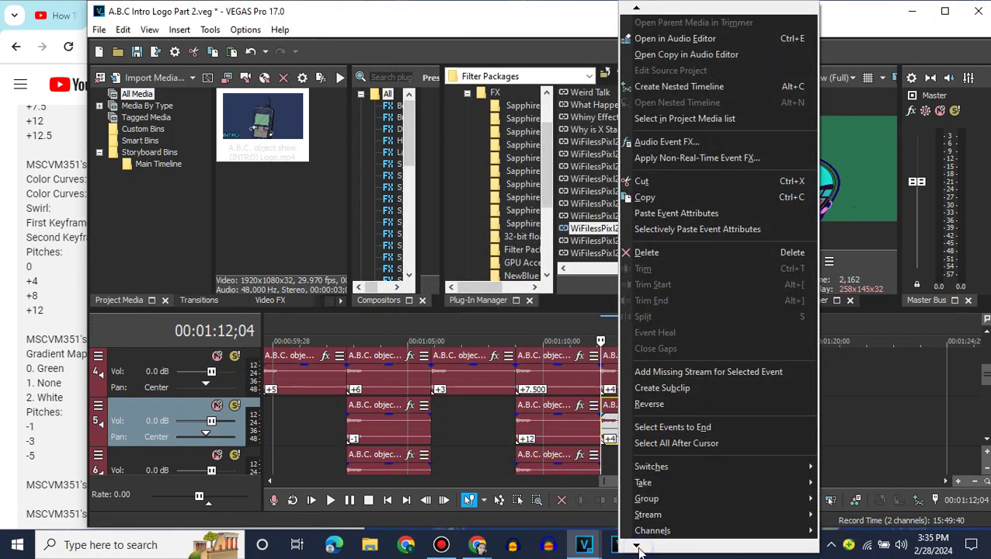
scroll(637, 548, "down", 2)
left_click(656, 523)
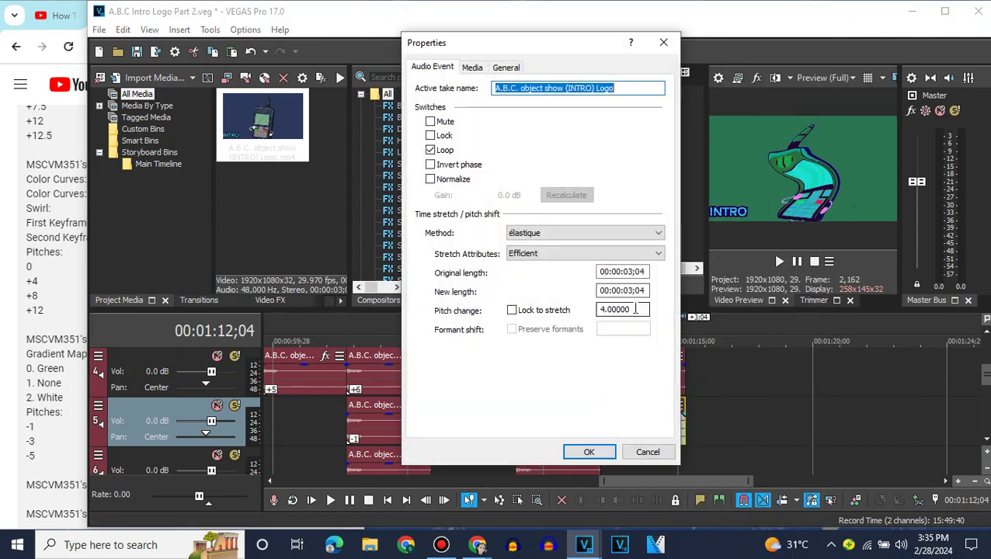
double_click(635, 309)
type("8")
left_click(595, 452)
Paste a copy of the +8 audio event on track 6 at 00:01:12;04 and set its pitch change to 12
left_click(984, 439)
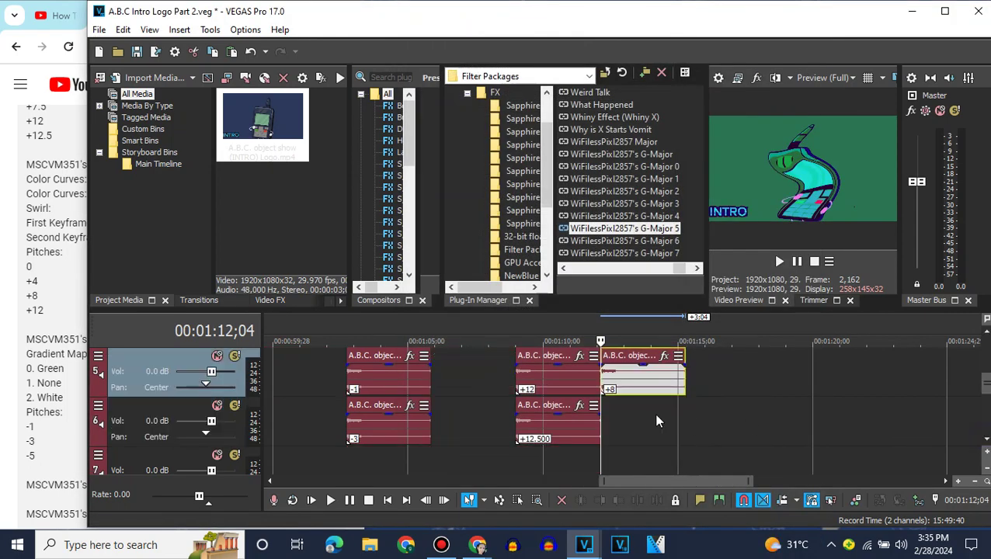
right_click(654, 412)
left_click(686, 111)
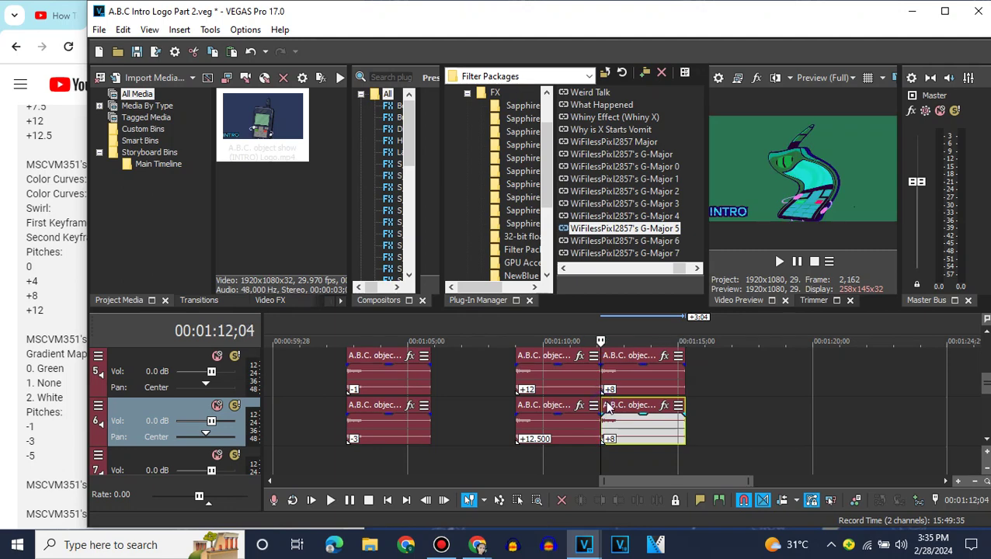
right_click(607, 420)
scroll(628, 547, "down", 2)
scroll(627, 547, "down", 2)
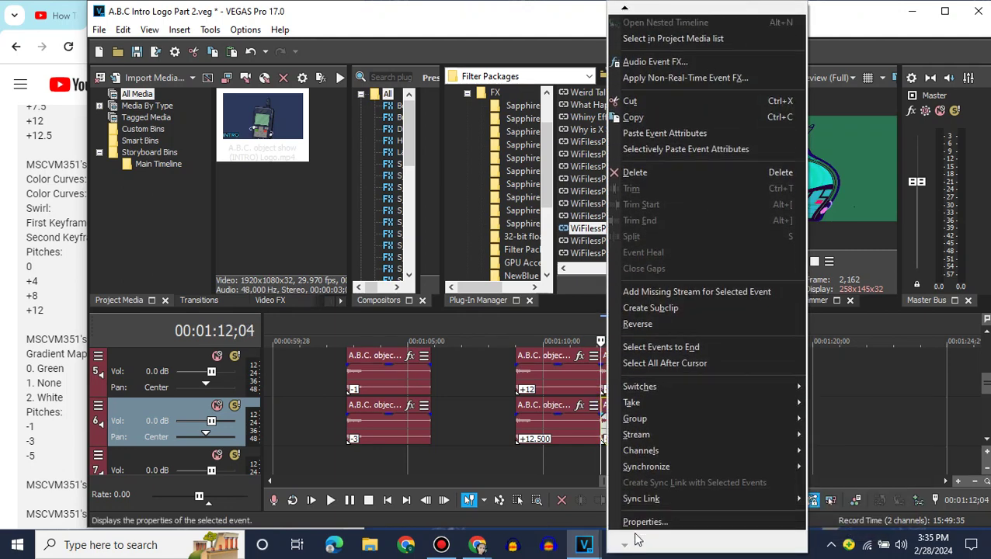
left_click(635, 531)
double_click(631, 310)
type("12.00000")
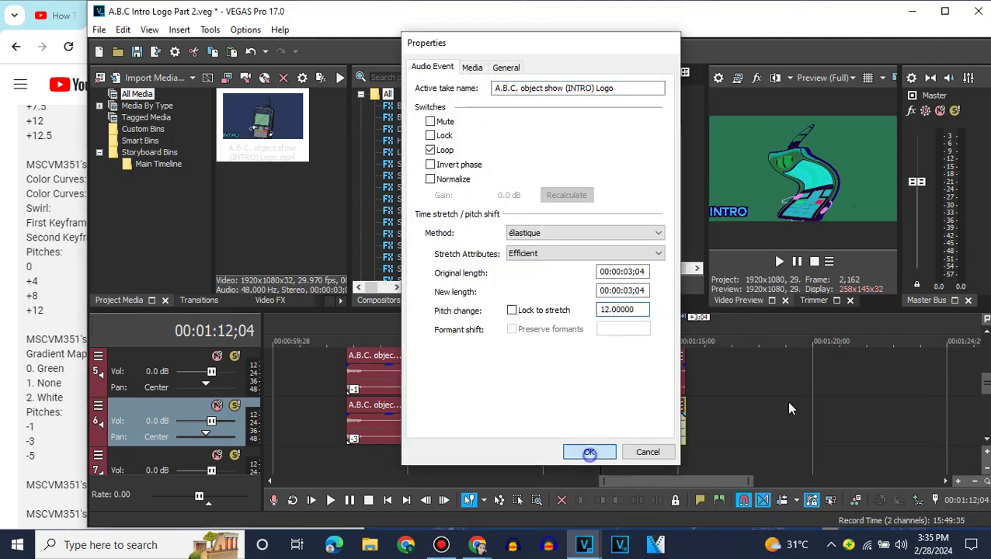
type("2")
left_click(590, 452)
Add the logo clip to video track 2 at 00:01:15;08 and apply the WiFilessPixl2857's G-Major 6 package to it
scroll(795, 402, "up", 5)
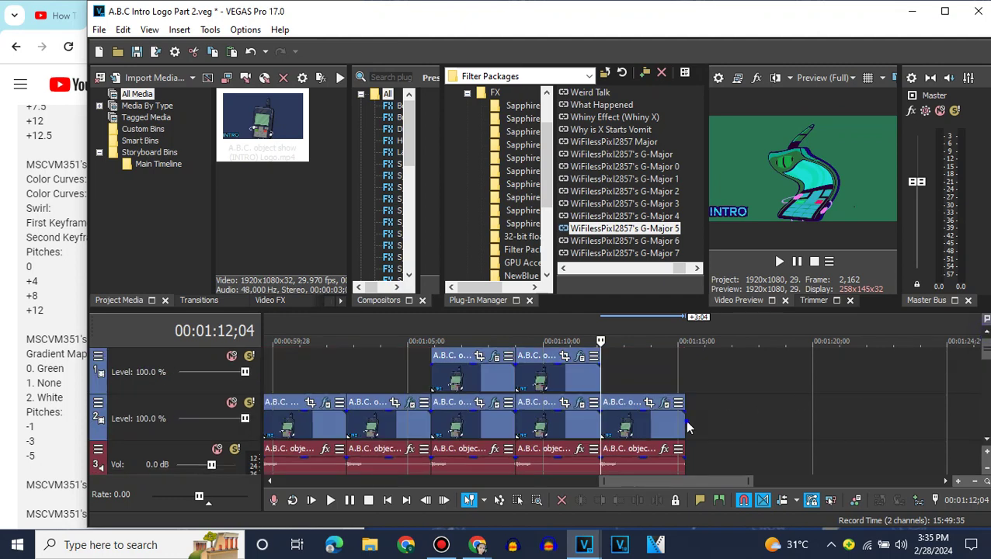
left_click(687, 427)
left_click_drag(280, 155, 710, 429)
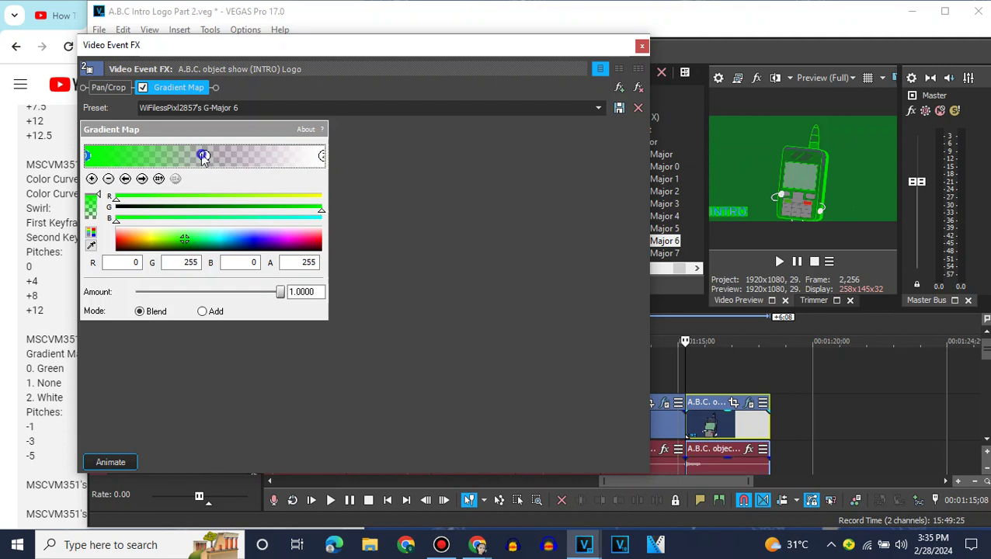
Compare the clip's Gradient Map color stops with the G Major 6 settings listed in the browser, then close the effect window
left_click(203, 156)
left_click(322, 158)
left_click(22, 375)
scroll(214, 359, "down", 2)
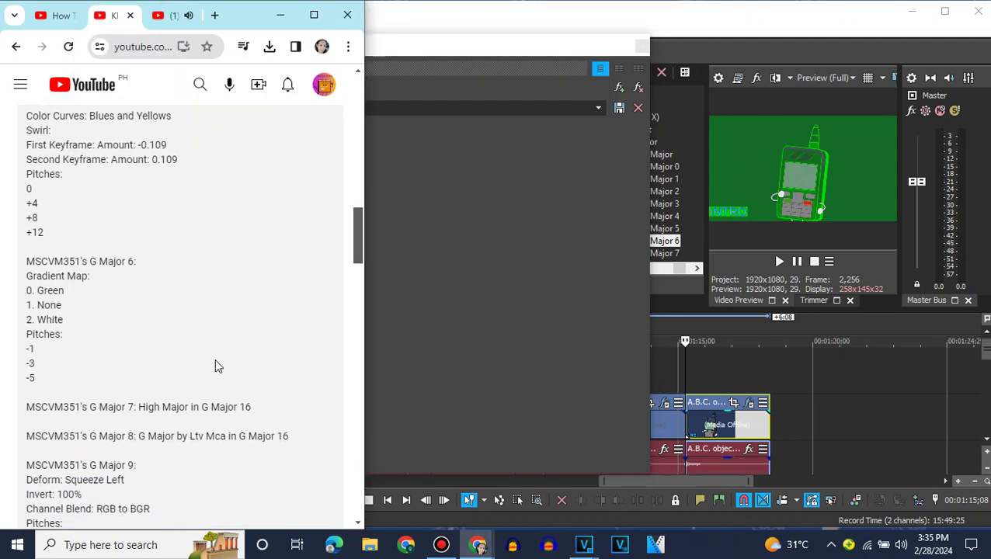
scroll(214, 358, "down", 1)
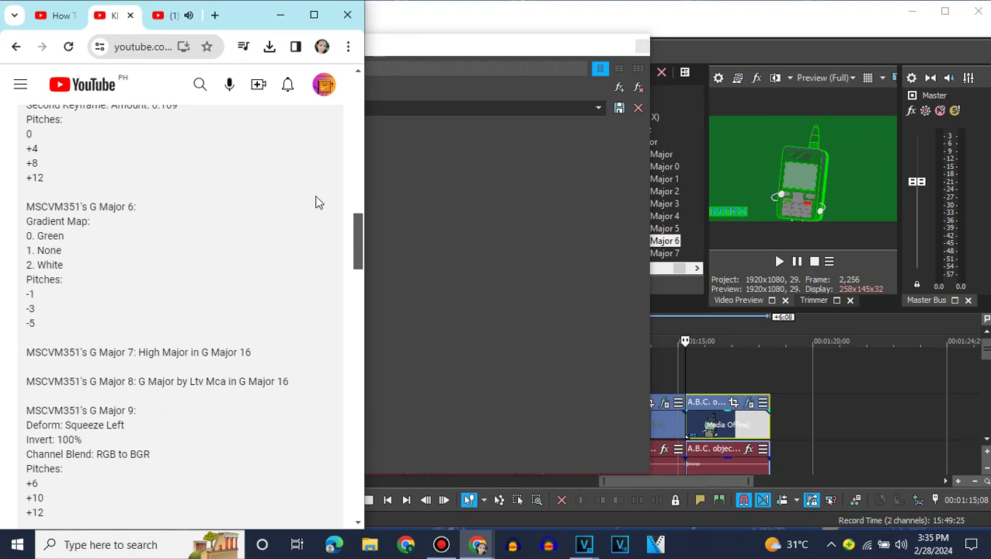
left_click(479, 270)
left_click(641, 45)
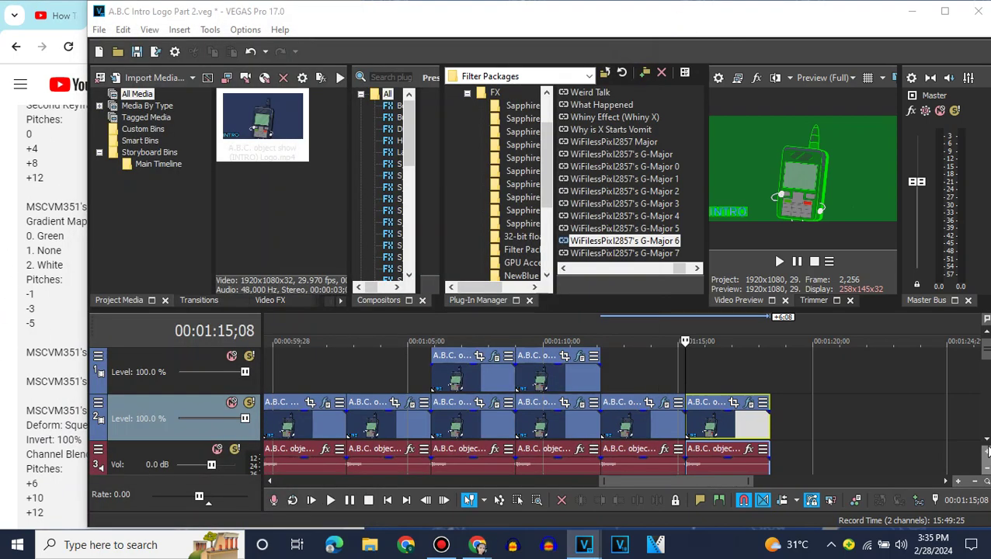
Set the track 3 audio event at 00:01:15;08 to the élastique method with Efficient stretch attributes and a pitch change of -1
left_click(987, 453)
right_click(694, 375)
mouse_move(719, 534)
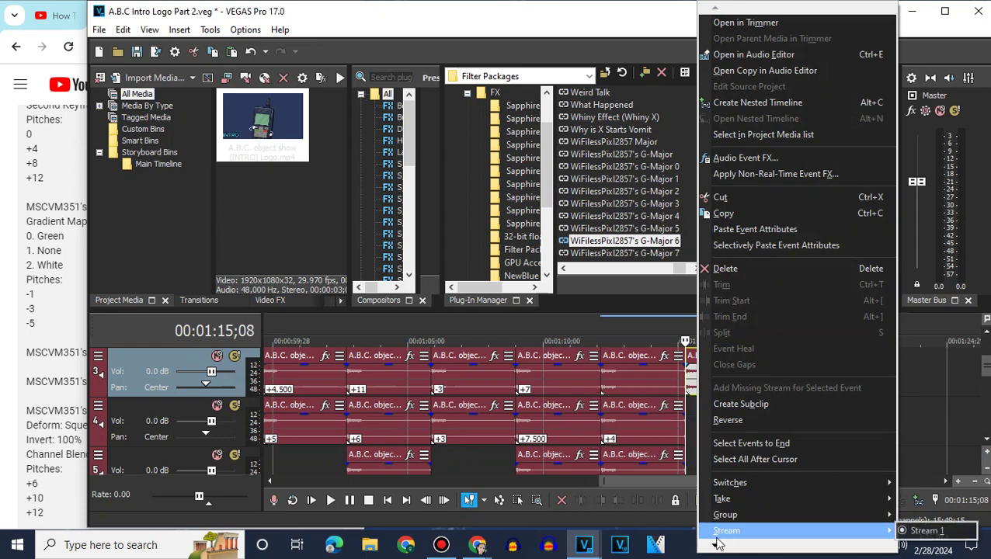
scroll(719, 540, "down", 2)
left_click(726, 536)
left_click(565, 242)
left_click(516, 251)
left_click(641, 310)
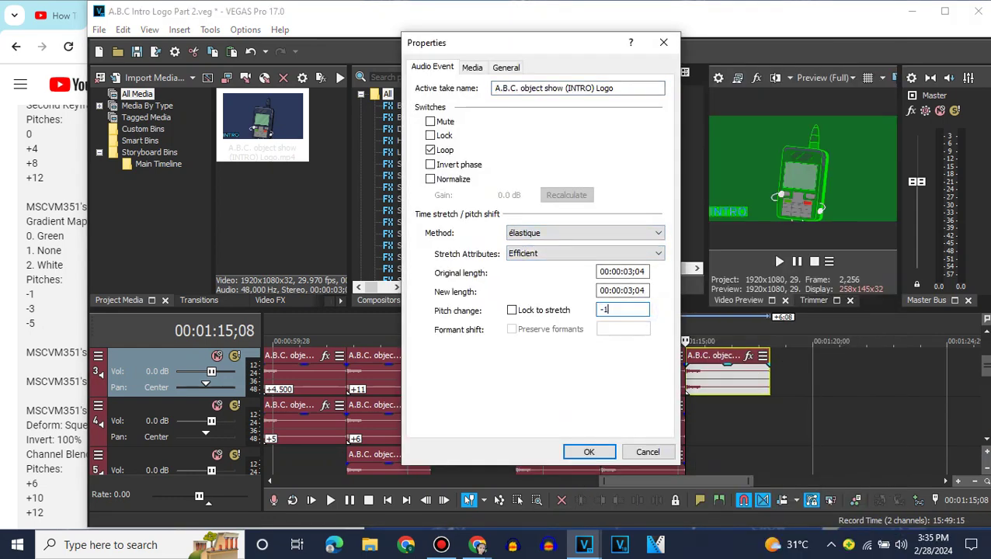
key("Return")
Paste a copy of the +3 audio event on track 4 at 00:01:15;08 and set its pitch change to -3
right_click(461, 410)
left_click(543, 209)
key("ctrl+v")
right_click(695, 415)
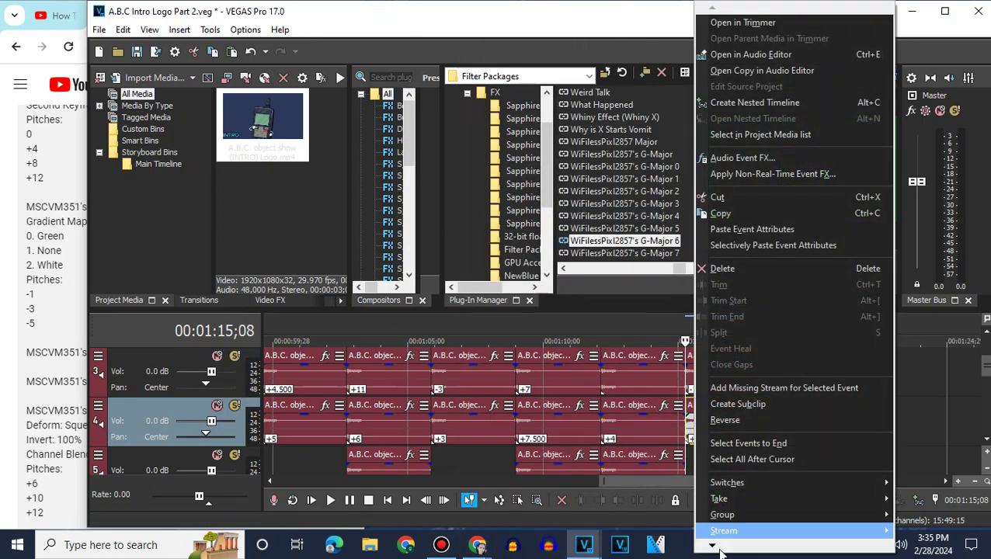
left_click(726, 524)
double_click(635, 309)
type("-3")
key("Return")
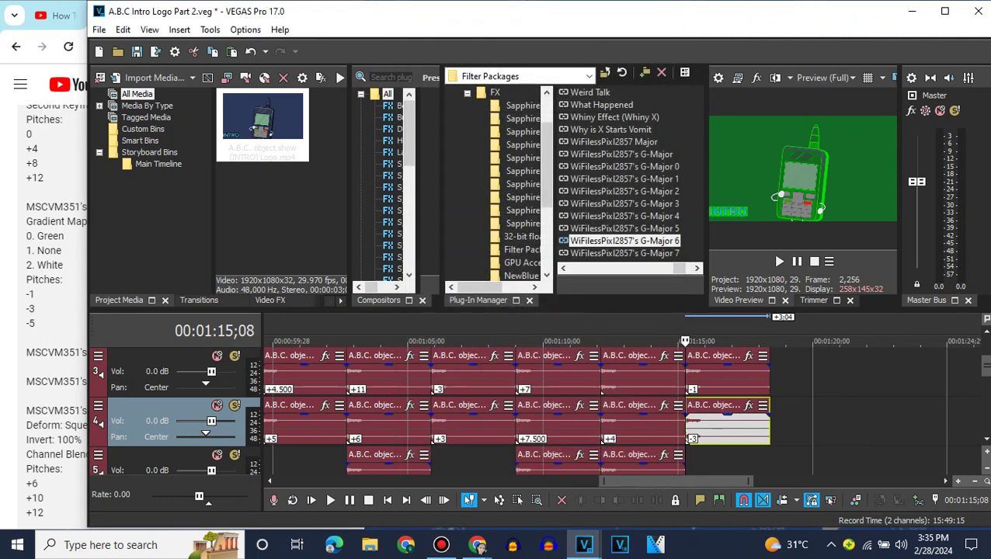
Paste a copy of the -3 audio event on track 5 at 00:01:15;08 and set its pitch change to -5
scroll(741, 418, "down", 1)
right_click(740, 417)
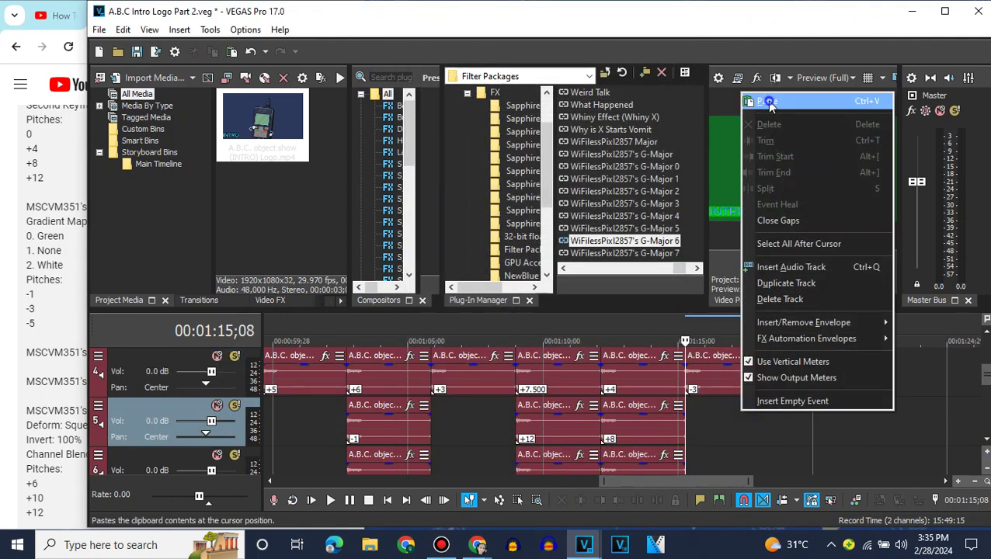
left_click(757, 99)
right_click(704, 410)
scroll(737, 520, "down", 3)
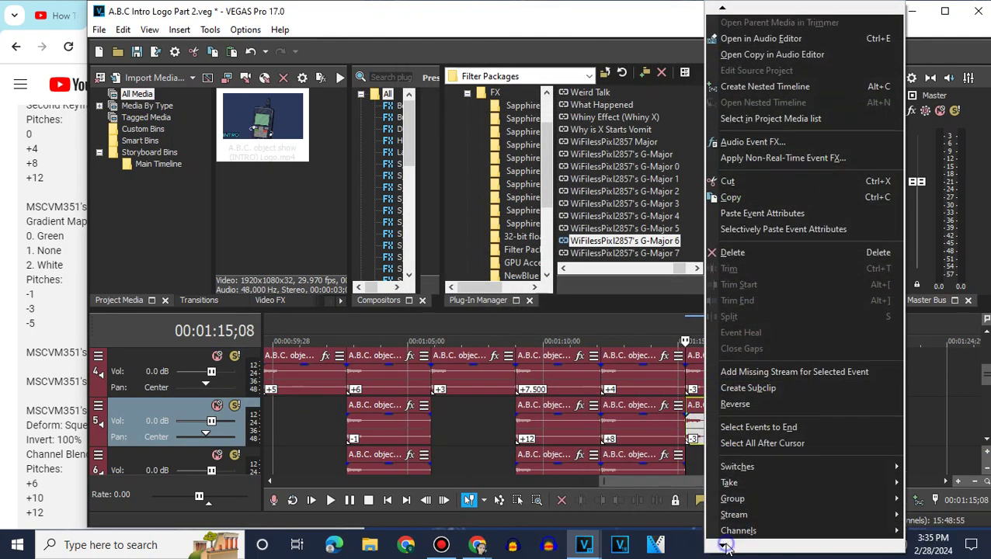
left_click(737, 522)
double_click(621, 309)
type("-5")
left_click(588, 452)
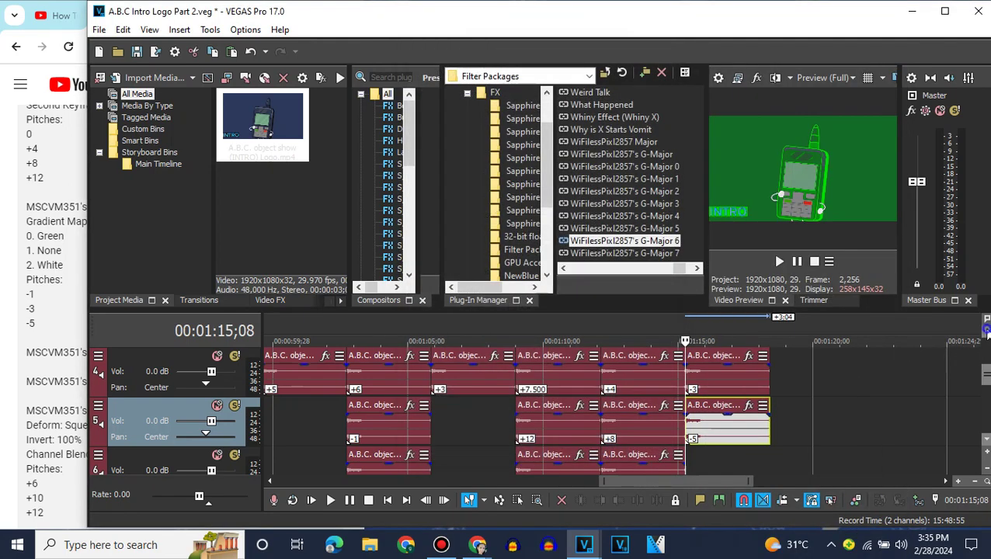
Add the logo clip to video track 2 at 00:01:18;12 and apply the WiFilessPixl2857's G-Major 7 package to it
scroll(812, 380, "up", 3)
left_click(768, 403)
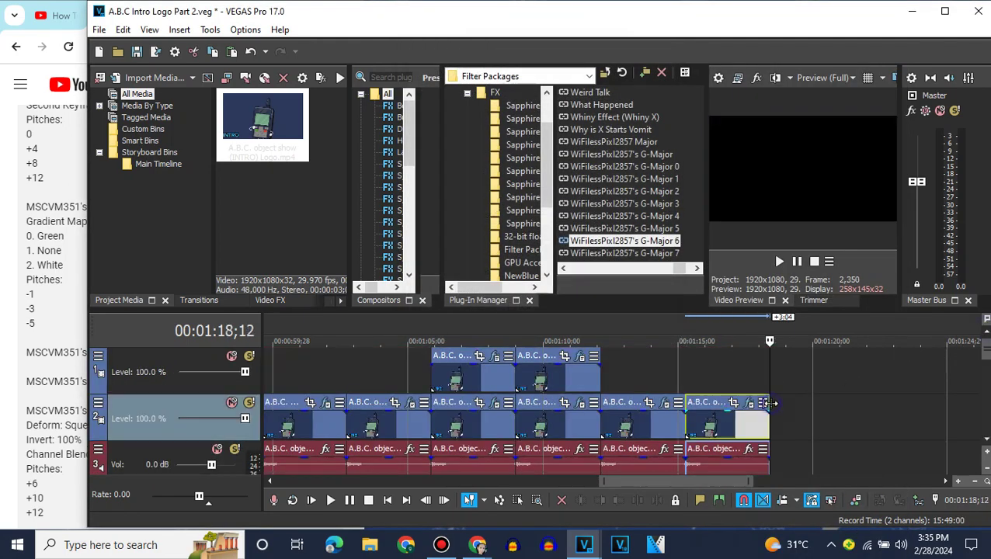
double_click(298, 156)
left_click(664, 254)
left_click_drag(664, 254, 715, 423)
left_click_drag(560, 49, 627, 49)
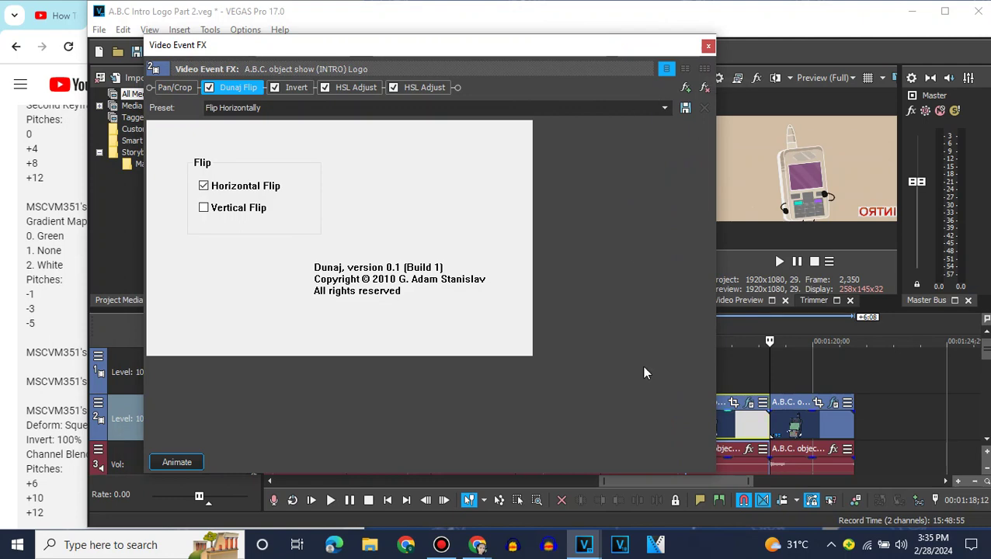
left_click(708, 46)
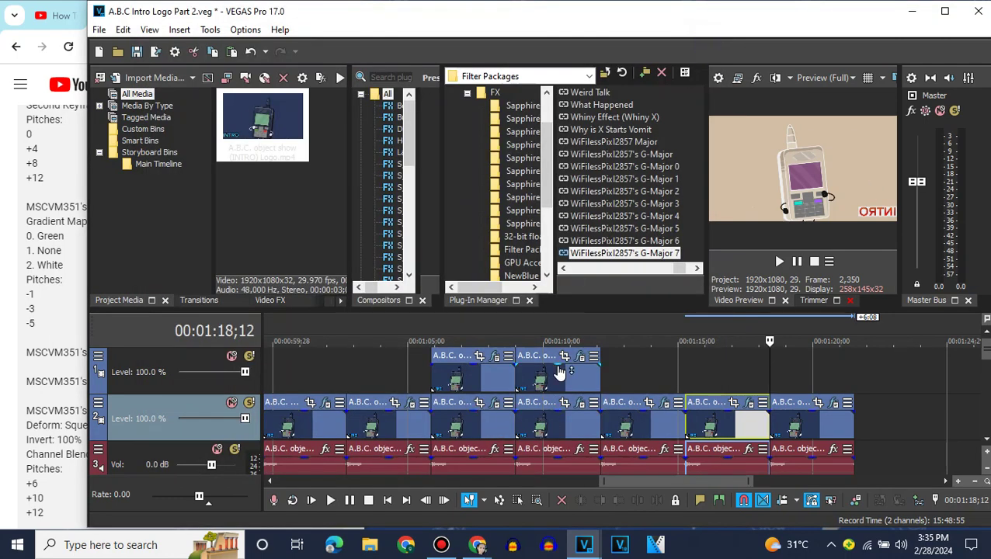
Add the logo clip to video track 1 at 00:01:18;12 and delete the extra audio track created with it
left_click_drag(267, 139, 774, 371)
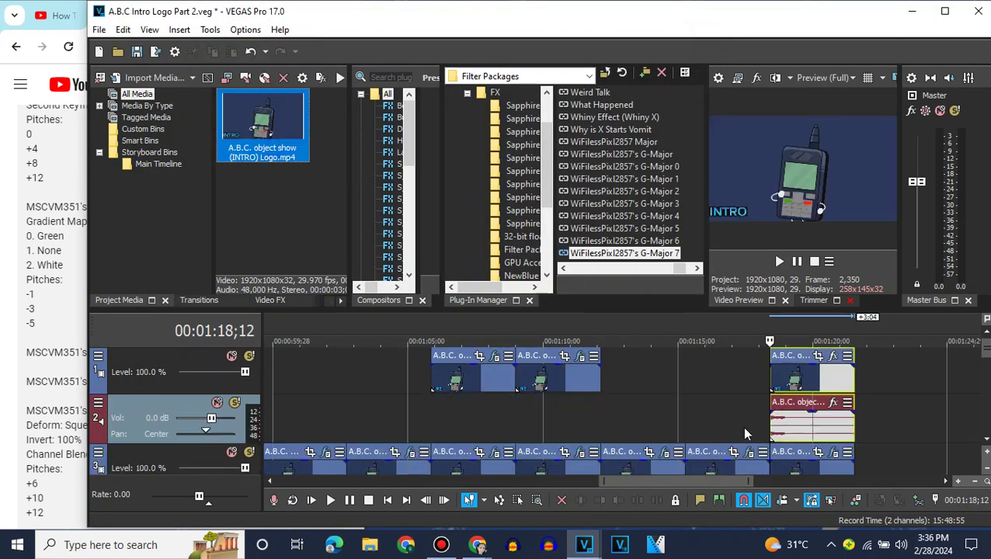
right_click(745, 418)
left_click(778, 311)
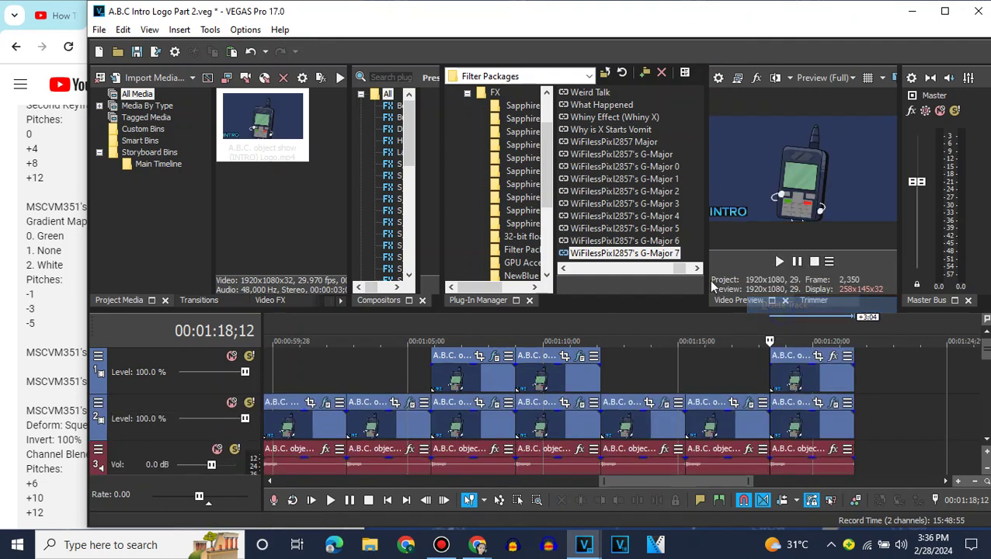
Apply the WiFilessPixl2857's G-Major 7 (V2) package and the Crop Left Half, No Angle, Opaque preset to the track 1 clip at 00:01:18;12
left_click(701, 270)
double_click(652, 93)
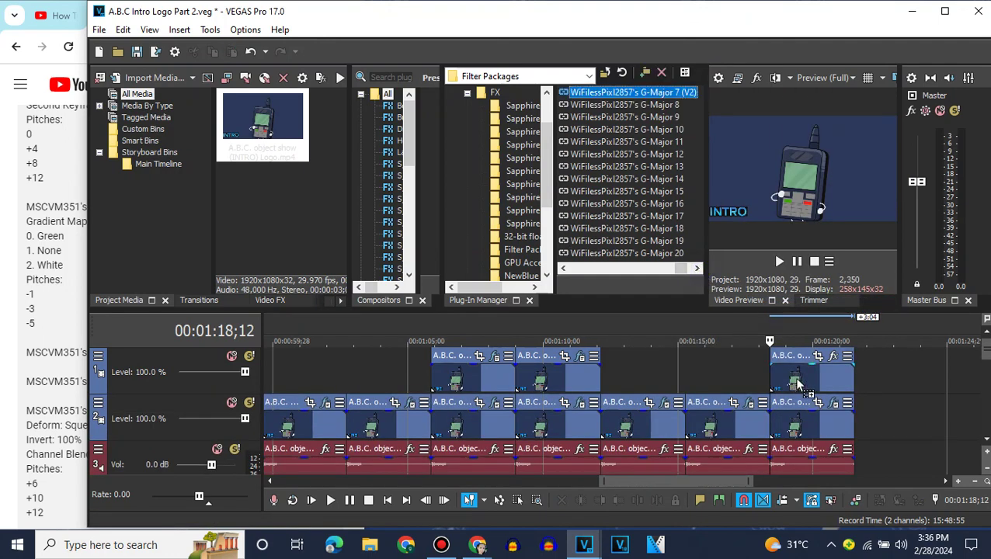
left_click(708, 45)
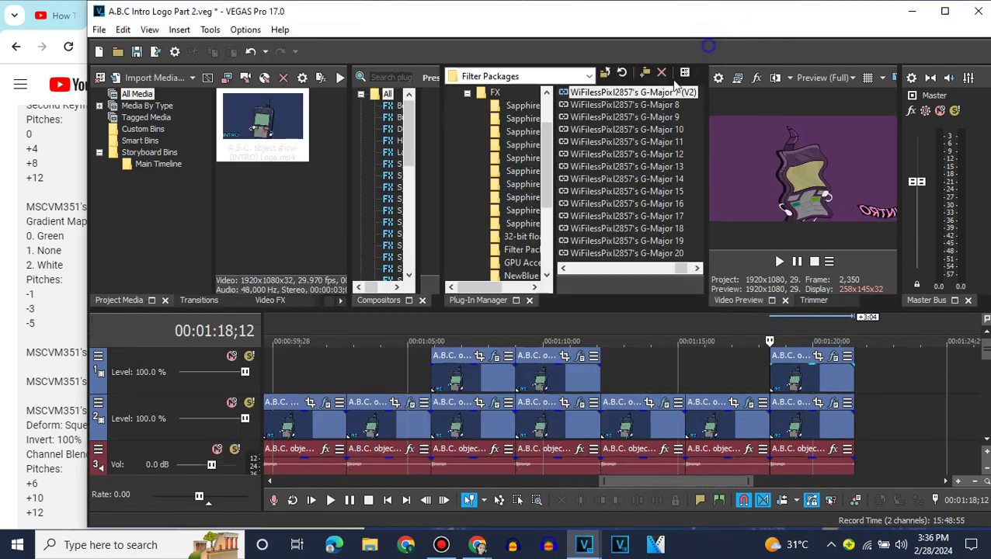
left_click(276, 301)
left_click_drag(249, 110, 805, 361)
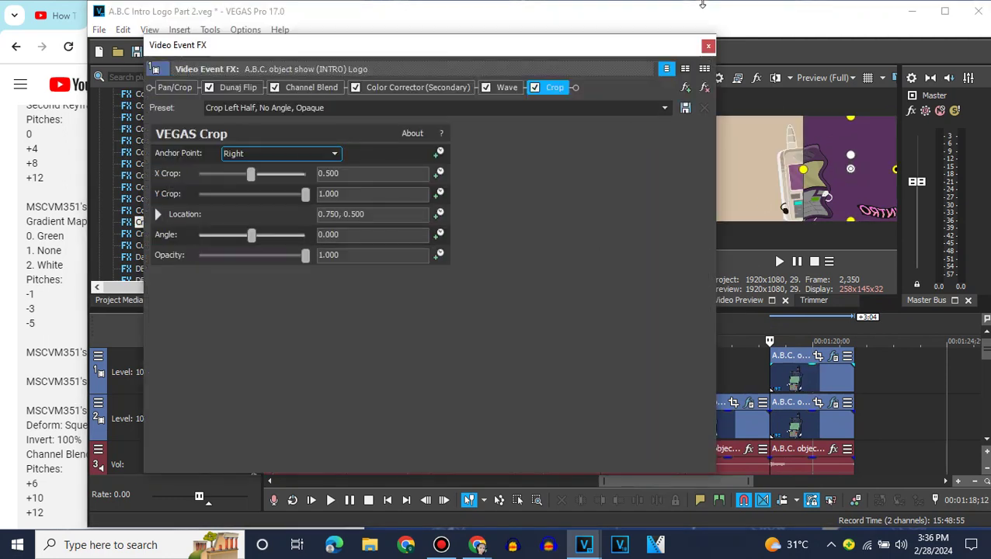
left_click(708, 46)
Paste a copy of the track 4 -3 audio event on track 4 at 00:01:18;12 and set its pitch change to -3.1
scroll(987, 443, "down", 2)
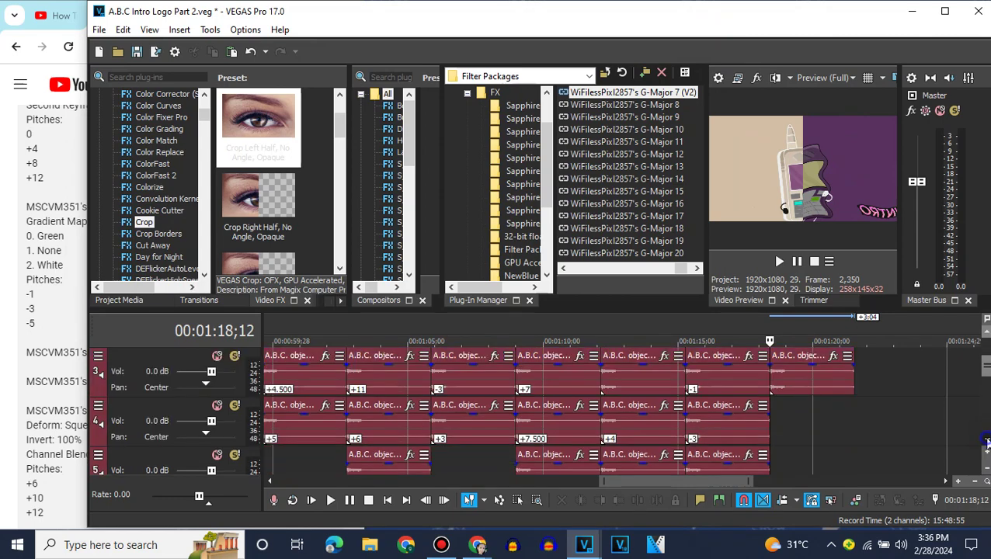
right_click(703, 406)
left_click(732, 214)
key("ctrl+v")
left_click(791, 406)
right_click(791, 406)
mouse_move(810, 544)
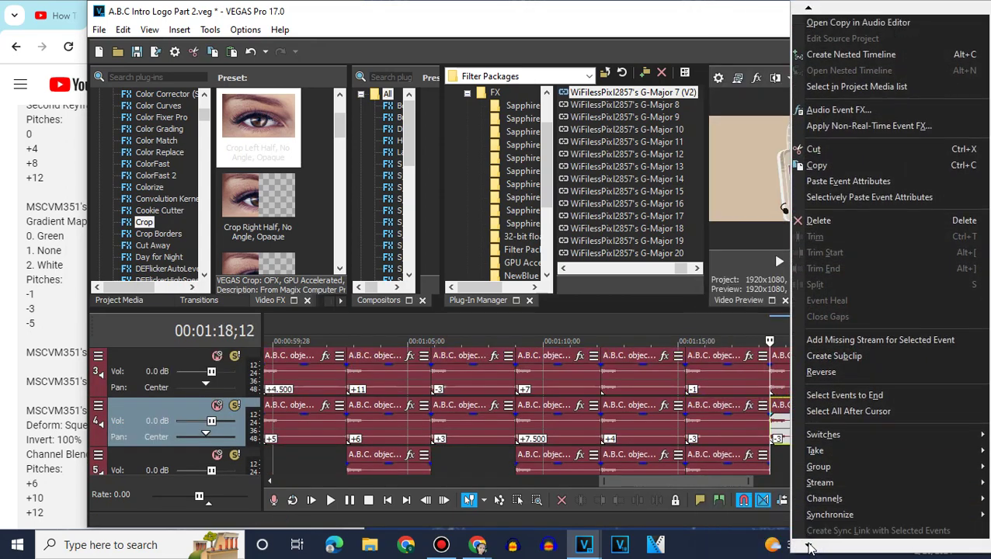
left_click(829, 522)
left_click(345, 351)
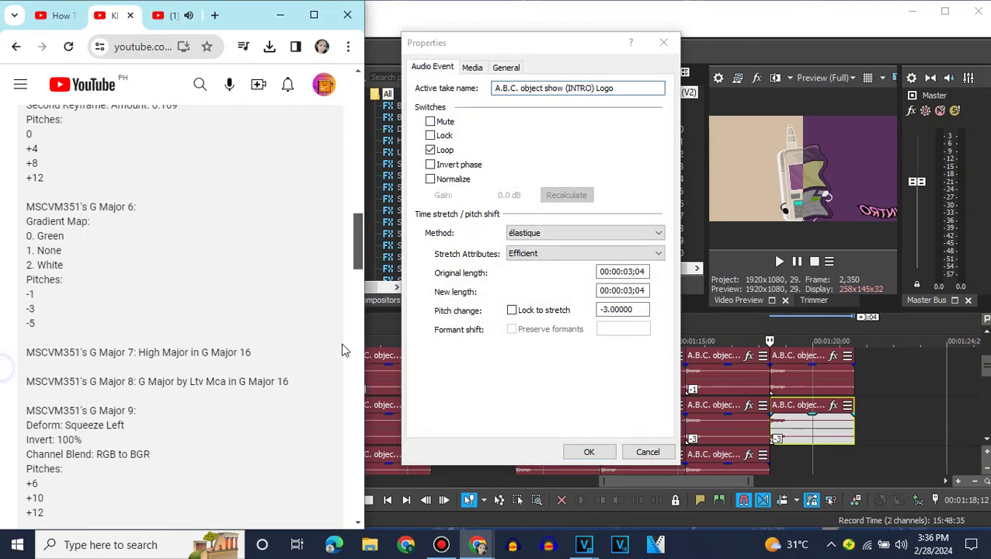
double_click(612, 309)
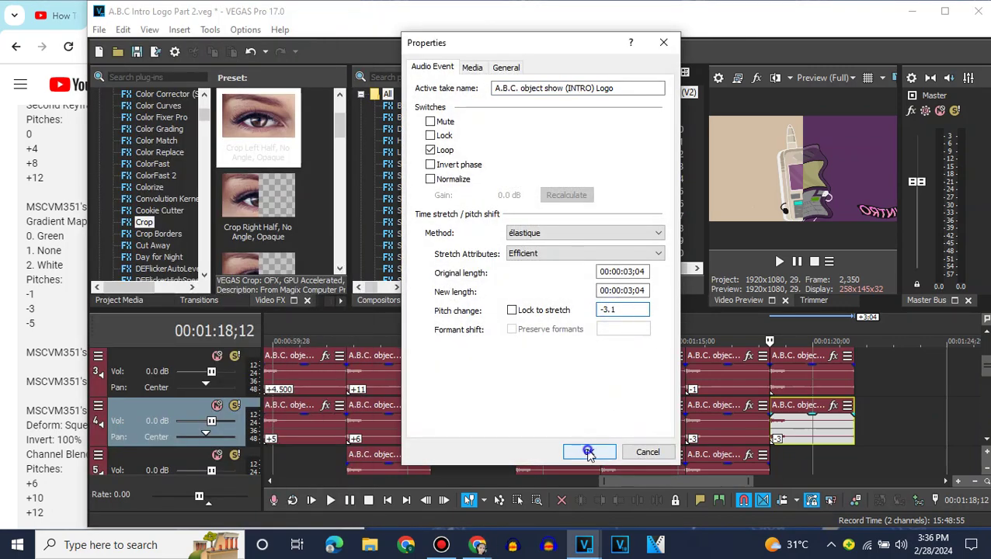
left_click(588, 452)
Paste the copied audio event on track 5 at 00:01:18;12 and set its pitch change to -0.1
scroll(868, 429, "down", 1)
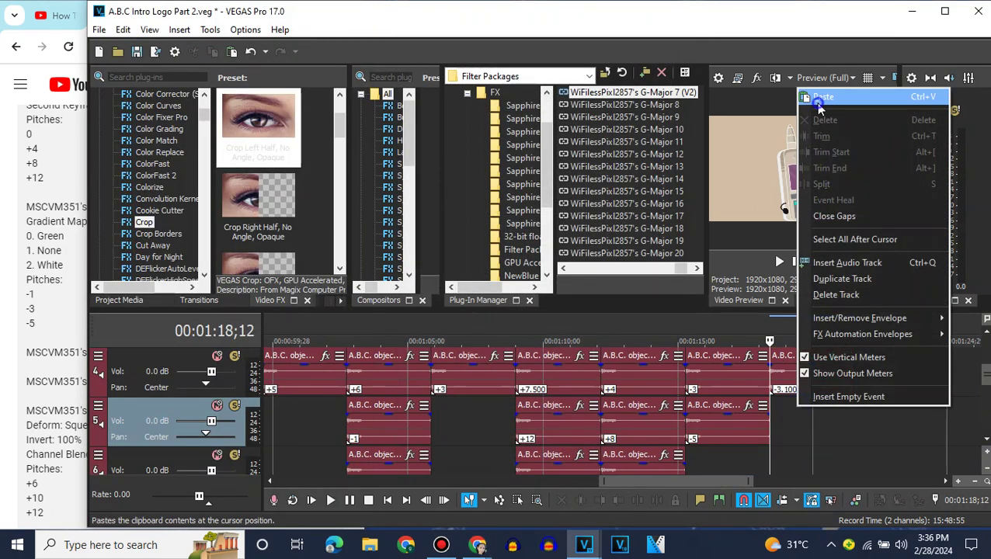
left_click(818, 100)
left_click(766, 405)
right_click(780, 411)
scroll(803, 526, "down", 3)
left_click(805, 524)
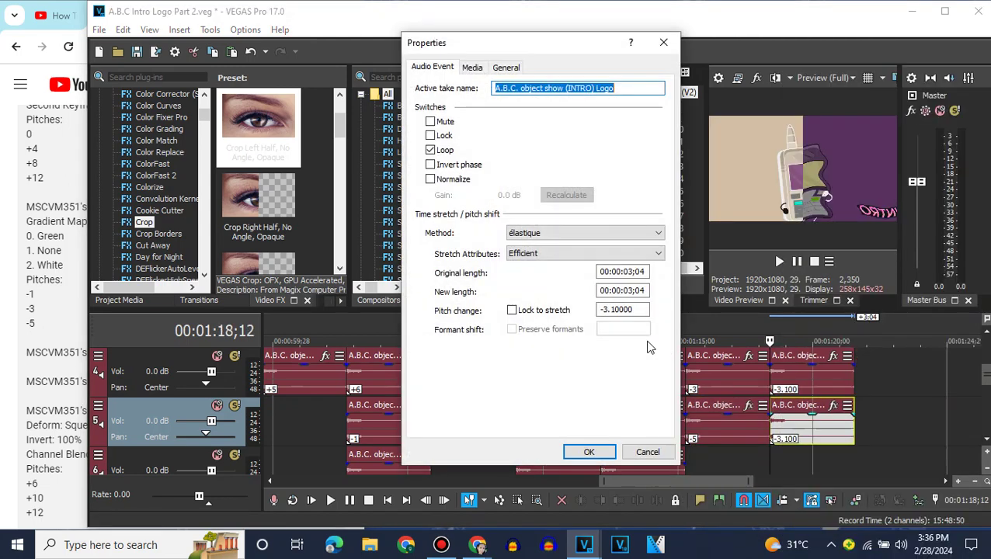
left_click(589, 452)
Paste a copy of the audio event on track 6 at 00:01:18;12 and set its pitch change to -3
left_click(985, 441)
right_click(805, 417)
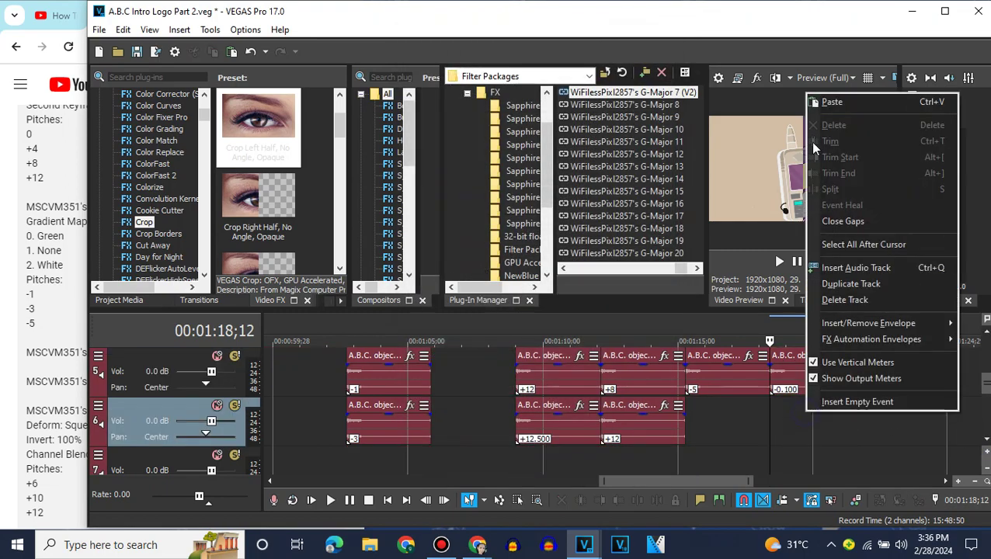
left_click(823, 100)
right_click(782, 409)
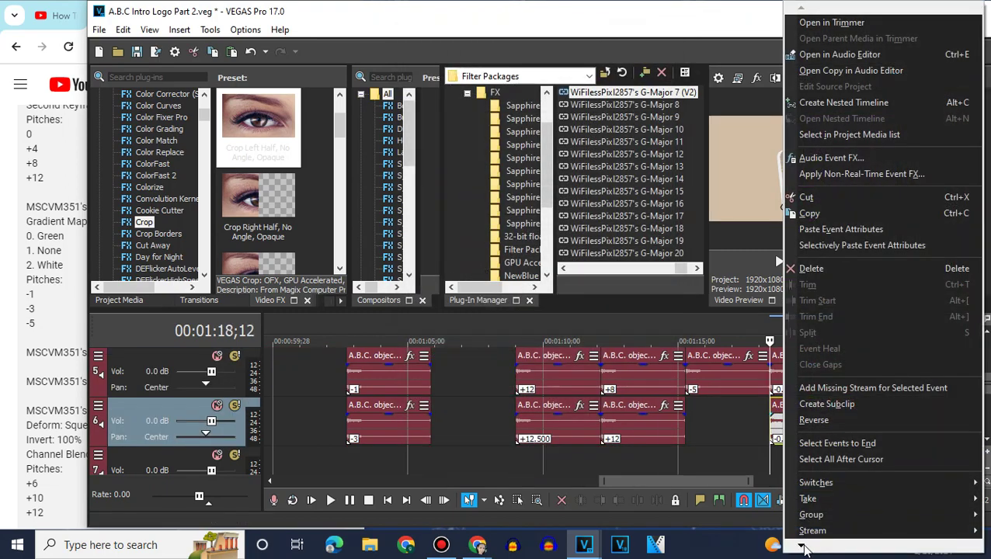
left_click(811, 531)
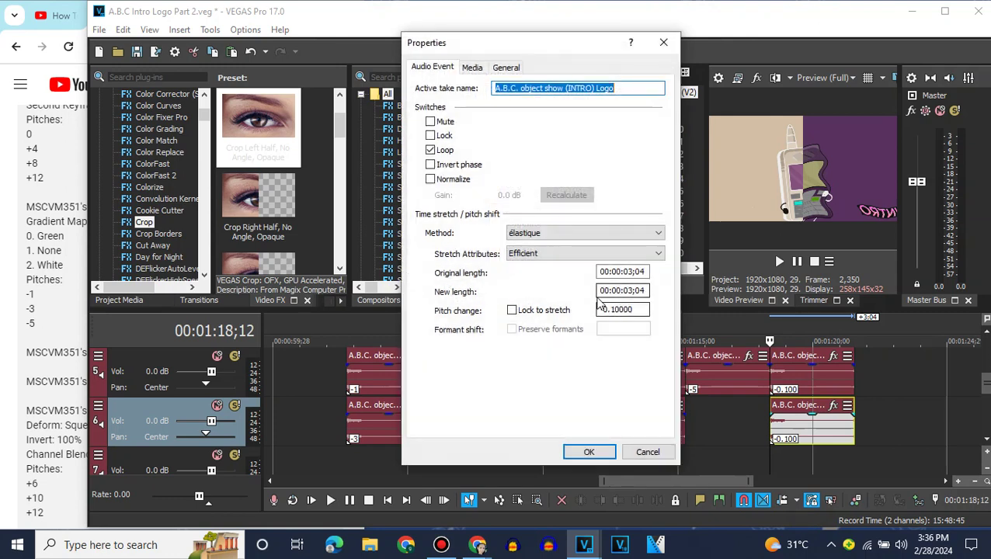
double_click(612, 308)
type("-3")
left_click(609, 453)
Add the logo clip to video track 2 at 00:01:21;16, directly after the previous clip
left_click(987, 333)
left_click(986, 333)
left_click(987, 332)
left_click(986, 332)
left_click_drag(712, 480, 768, 476)
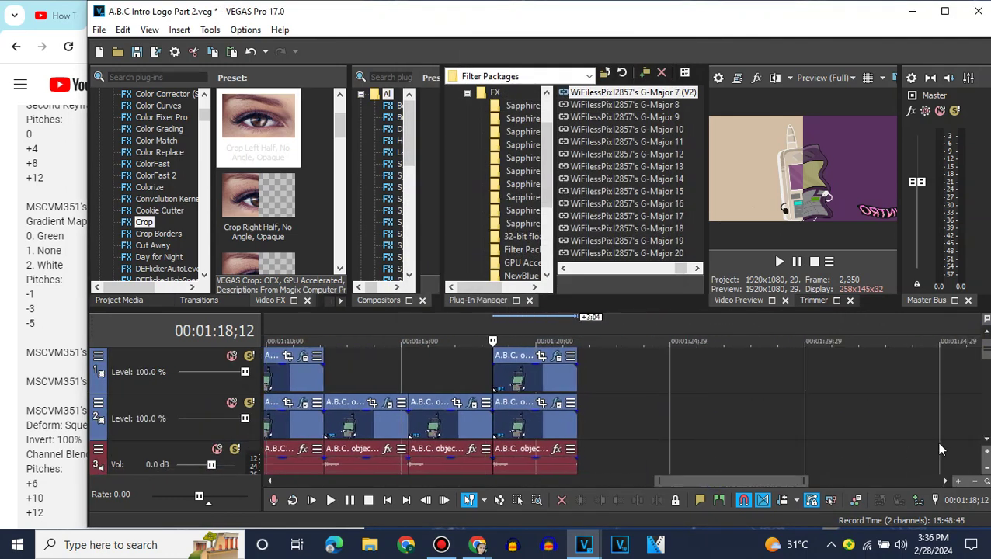
left_click(986, 443)
left_click(574, 375)
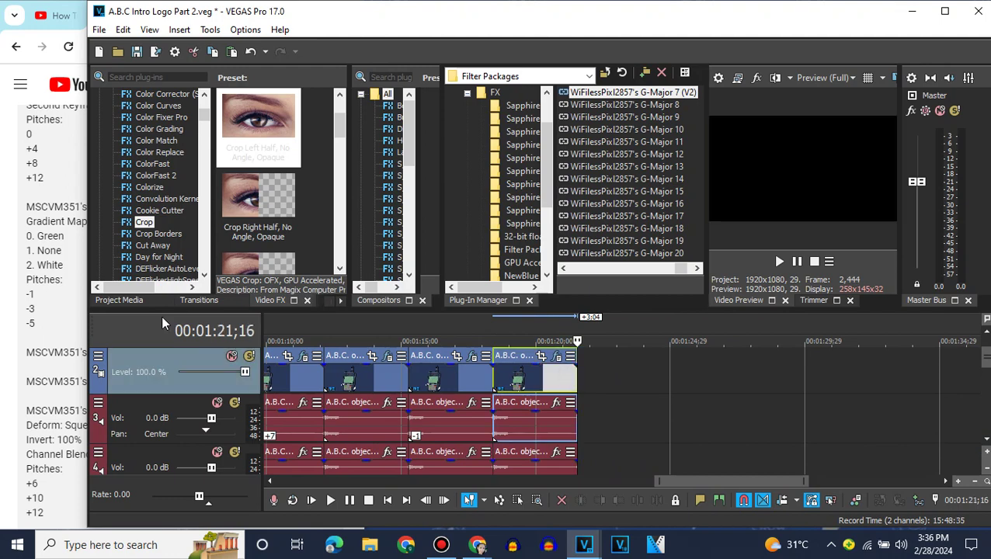
left_click(127, 301)
left_click_drag(275, 157, 588, 358)
Apply the WiFilessPixl2857's G-Major 8 package to the track 2 clip at 00:01:21;16
left_click_drag(631, 102, 621, 376)
left_click_drag(587, 46, 597, 45)
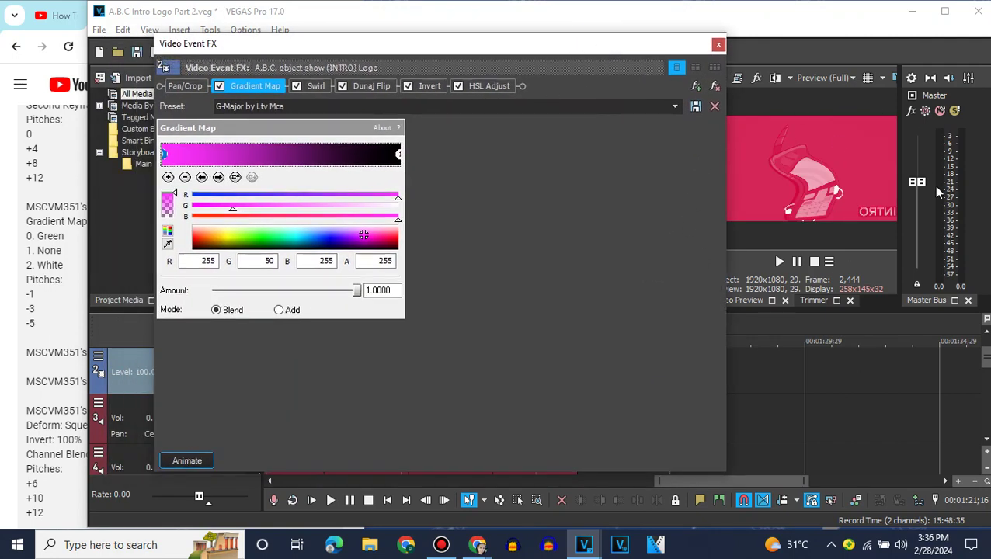
left_click(718, 45)
Copy the -3 audio event at 00:01:15;08 on track 4 and paste it on the same track at 00:01:21;16
left_click(985, 440)
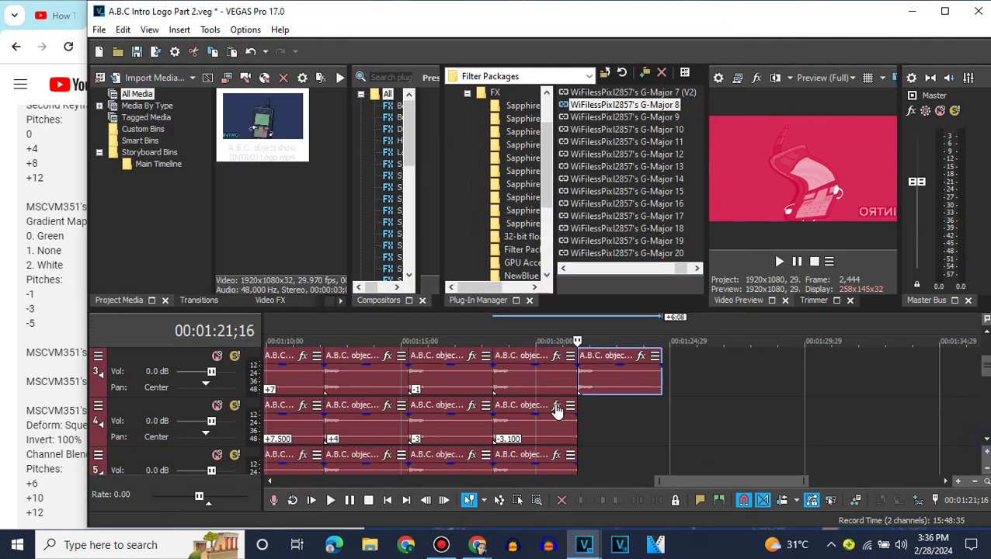
right_click(438, 433)
left_click(581, 403)
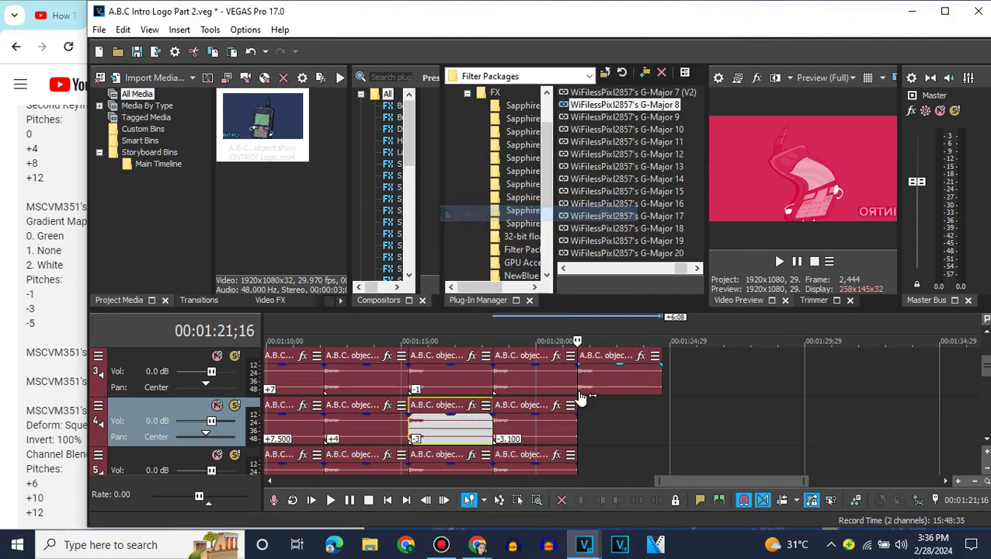
right_click(582, 400)
left_click(621, 91)
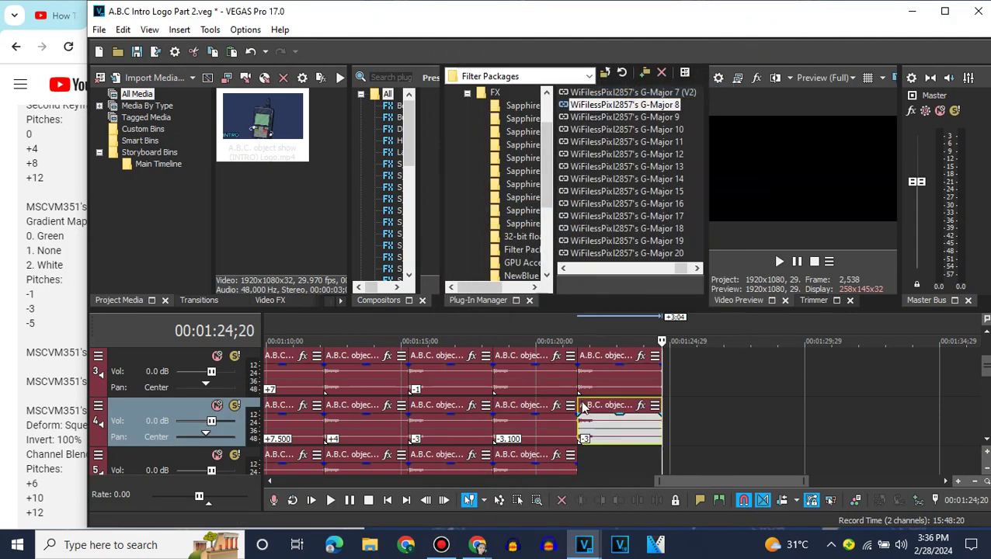
Paste the copied -3 audio event on track 5 at 00:01:21;16 and set its pitch change to -4
scroll(824, 436, "down", 1)
left_click(640, 417)
right_click(637, 421)
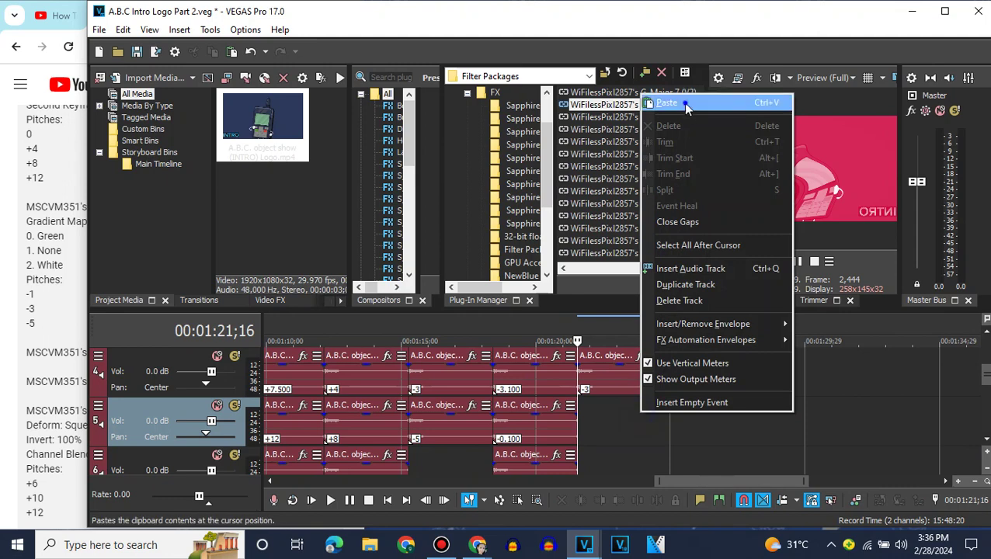
left_click(683, 102)
left_click(573, 412)
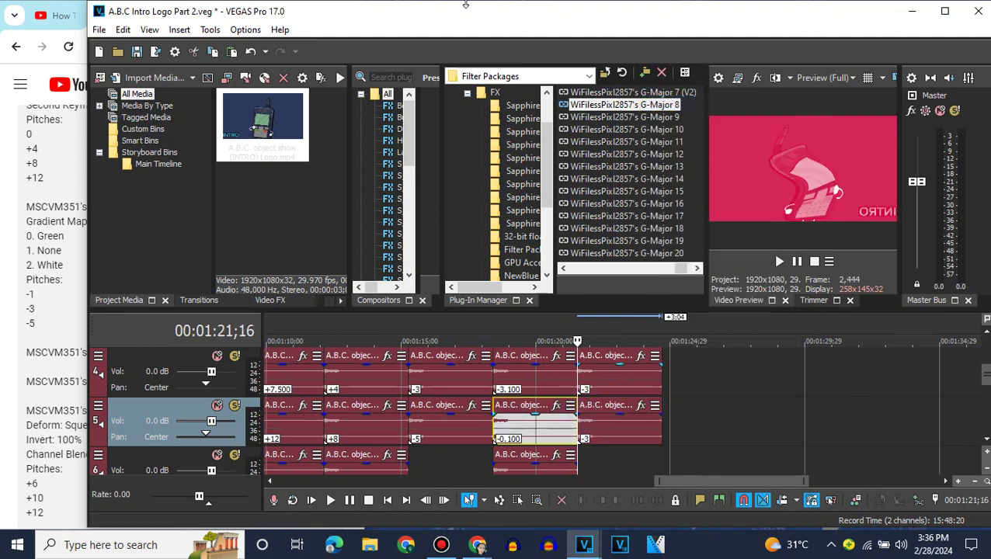
mouse_move(465, 5)
left_click(564, 9)
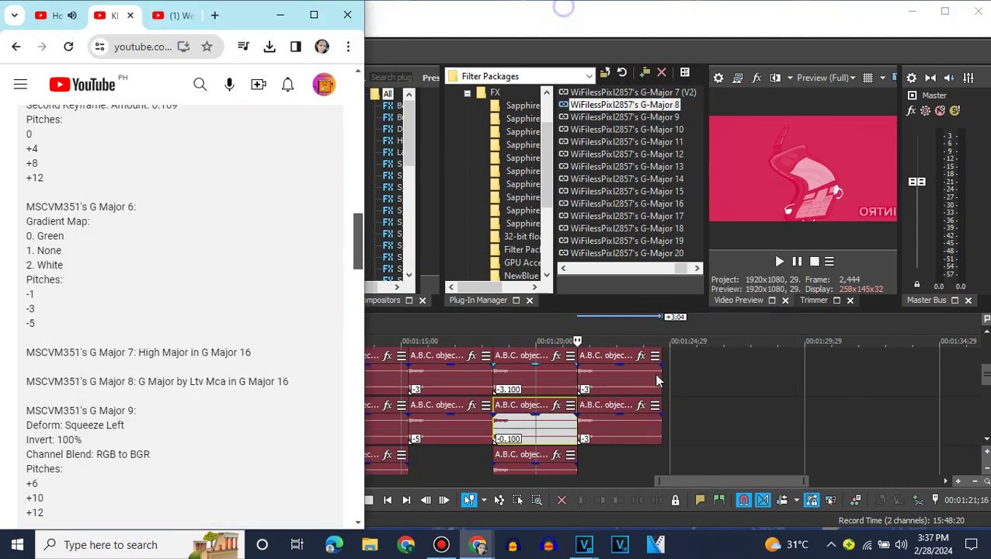
left_click(604, 402)
right_click(604, 401)
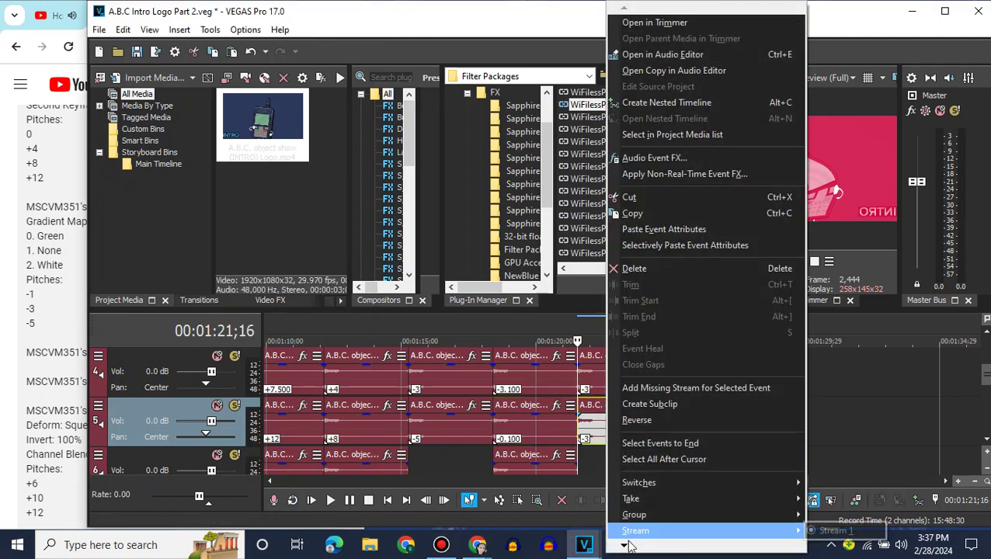
left_click(633, 538)
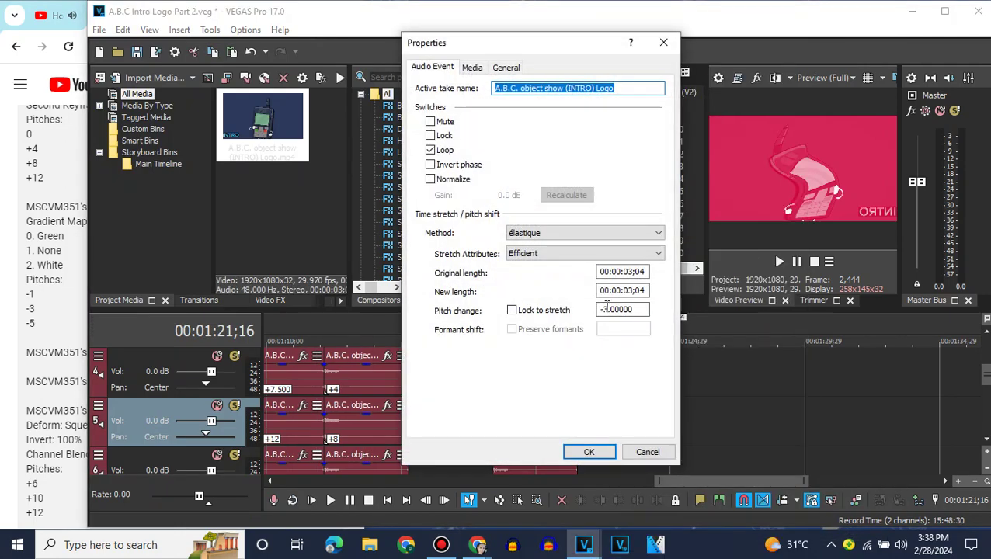
left_click(590, 452)
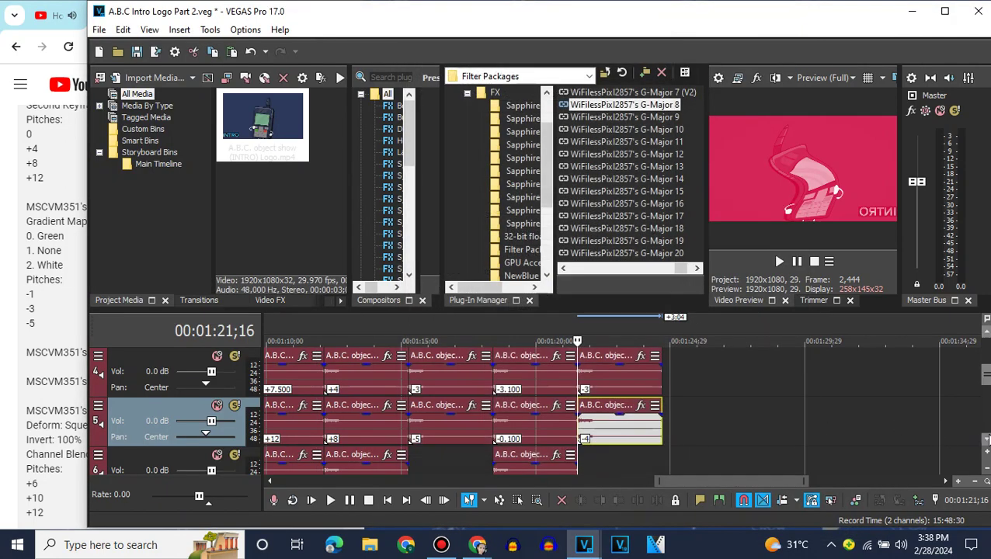
Paste a copy of the track 6 -3 audio event at 00:01:21;16 on the same track and open its properties for the pitch change
scroll(590, 414, "down", 1)
right_click(503, 437)
left_click(532, 215)
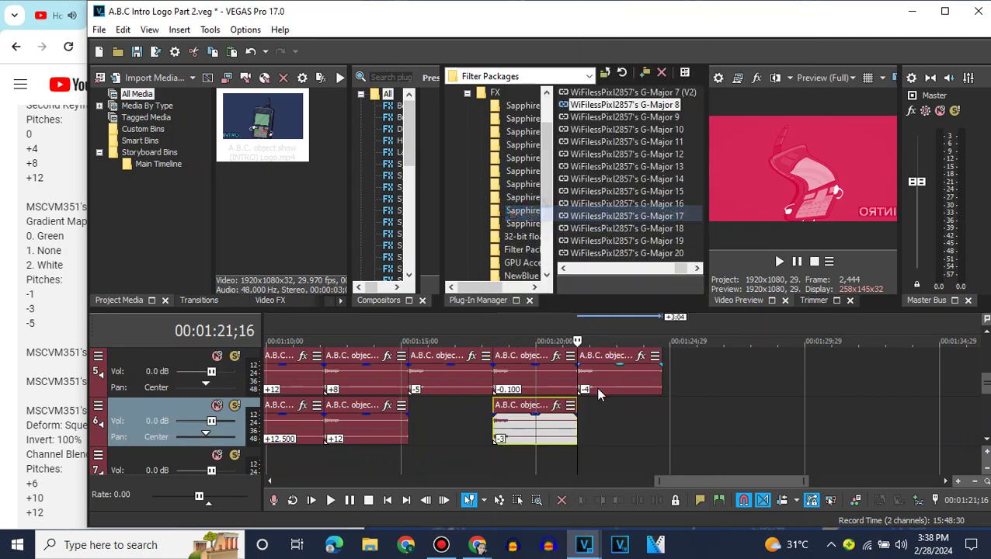
key("ctrl+v")
left_click(586, 438)
right_click(590, 440)
mouse_move(611, 543)
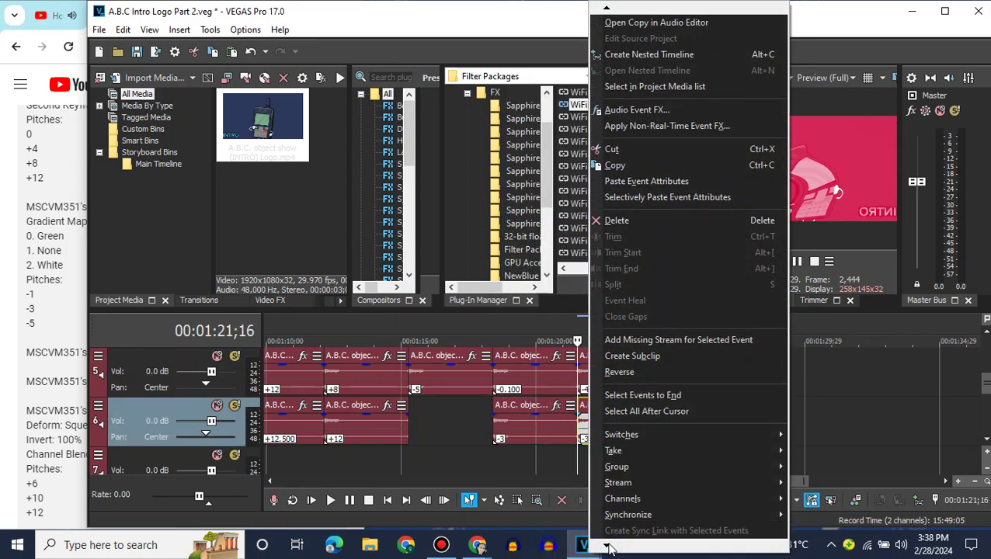
left_click(625, 522)
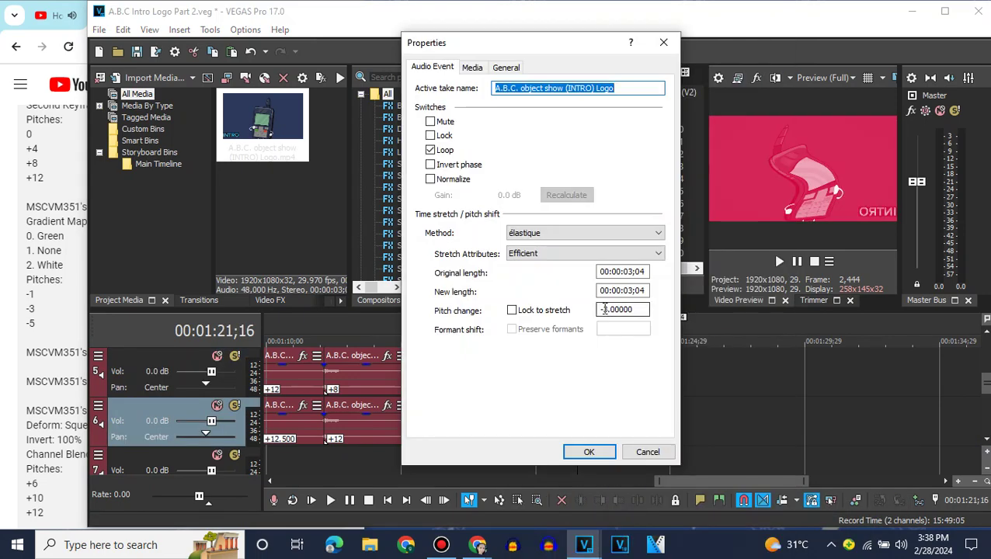
Add the logo clip to video track 2 at 00:01:24;20, directly after the previous clip
left_click_drag(984, 380, 985, 334)
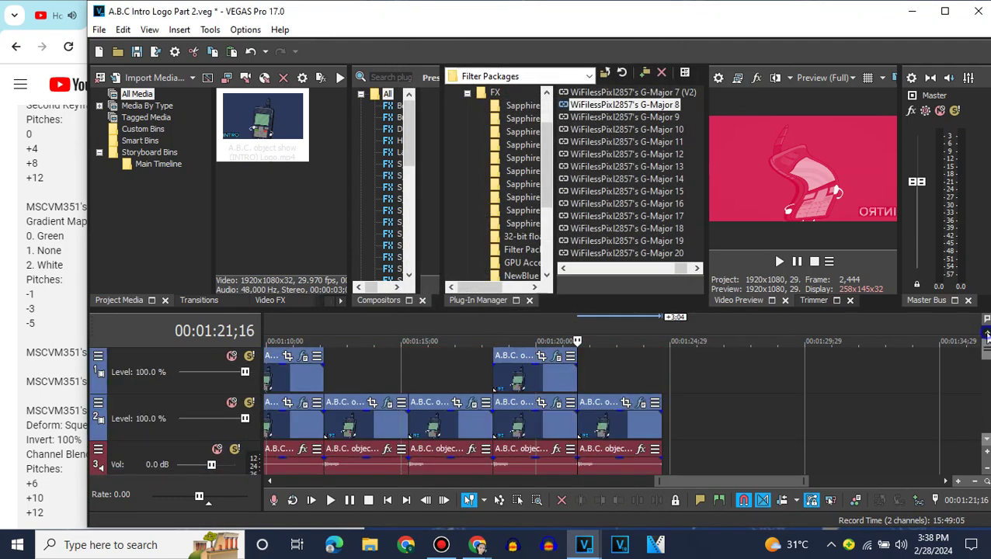
left_click(671, 435)
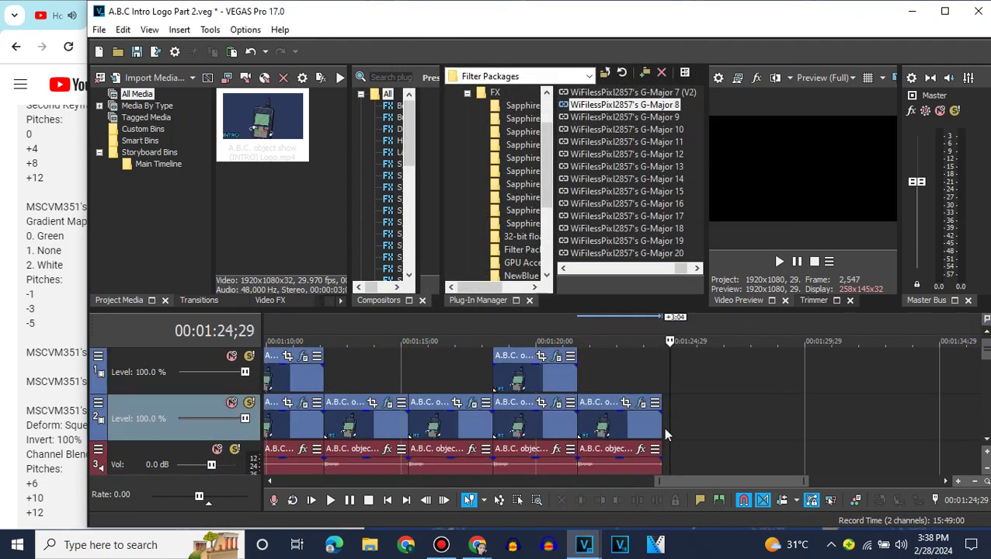
left_click(659, 429)
left_click_drag(298, 160, 675, 420)
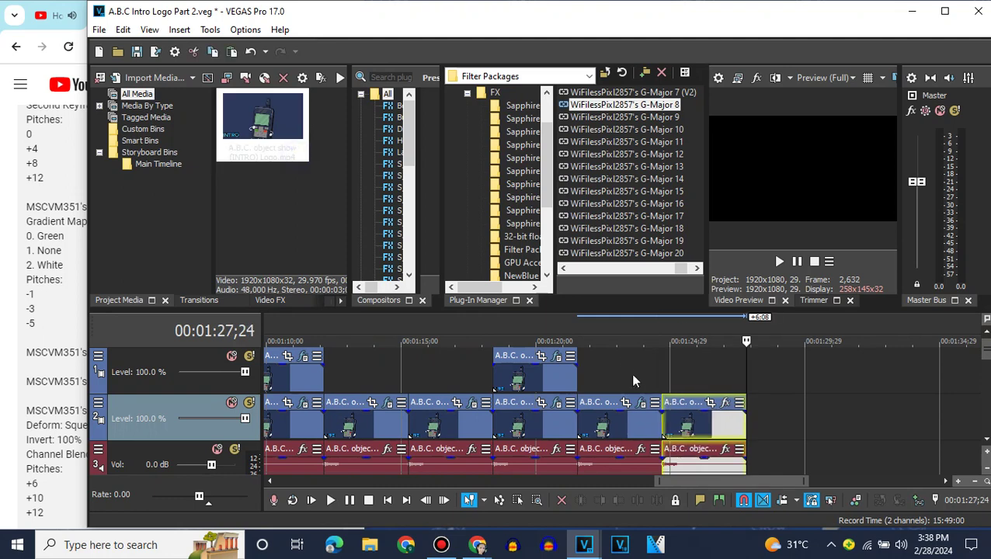
Apply the WiFilessPixl2857's G-Major 9 package to the 00:01:24;20 clip and check its Deform, Channel Blend and Invert settings against the listed ones
left_click_drag(625, 117, 714, 423)
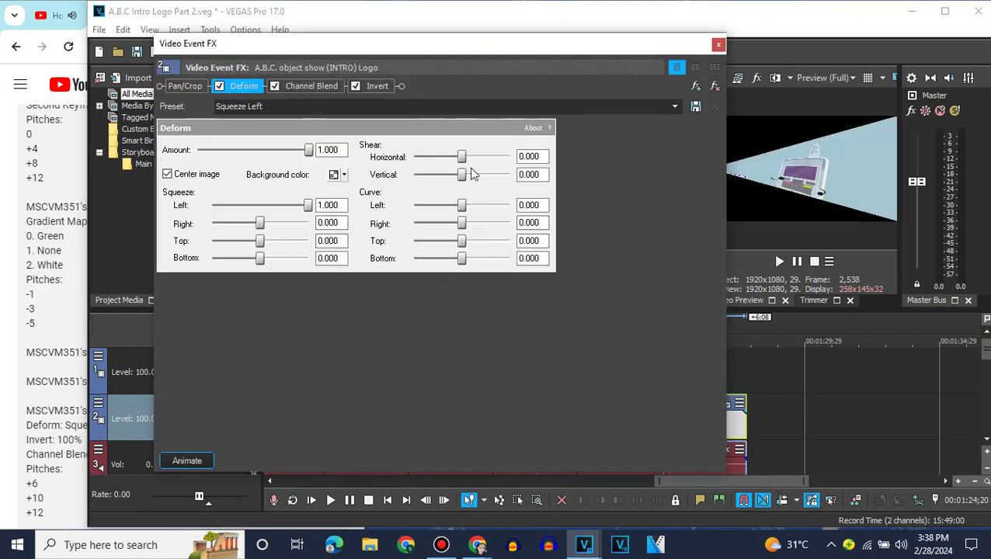
left_click(3, 309)
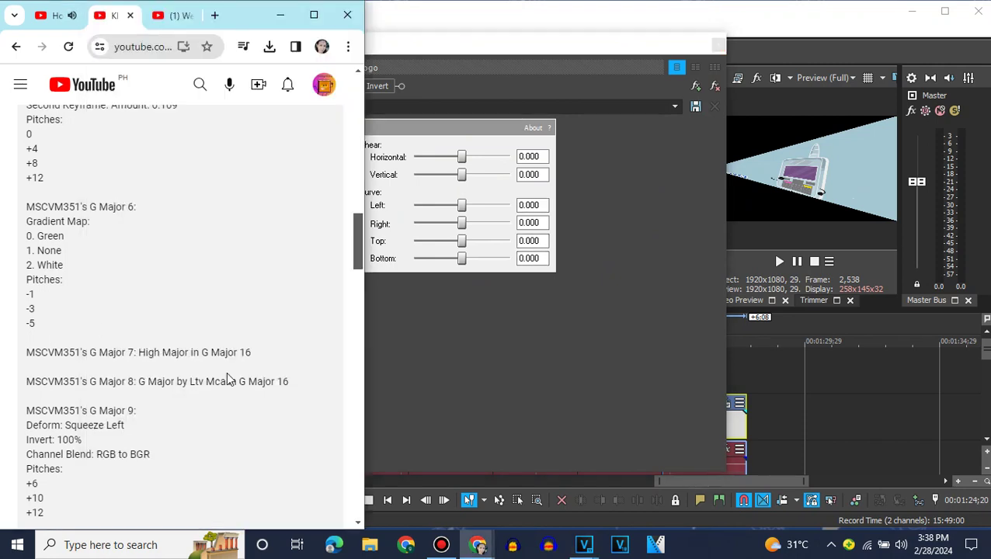
scroll(226, 372, "down", 2)
left_click(509, 375)
left_click(311, 85)
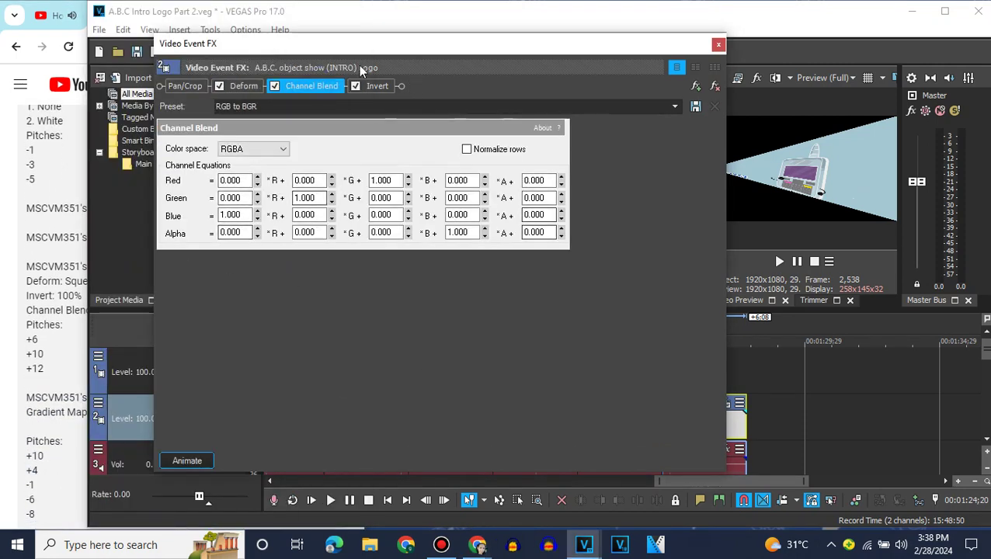
left_click(376, 87)
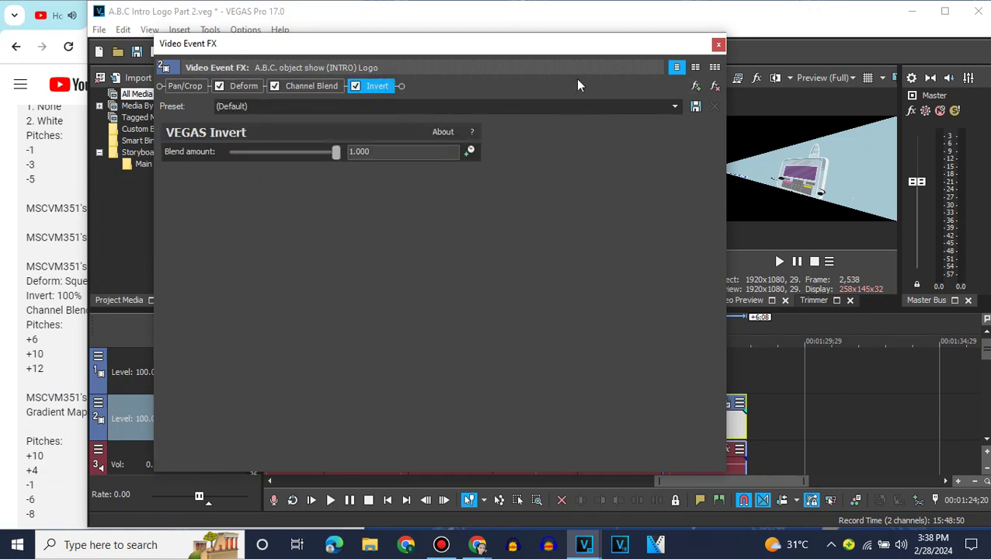
left_click(719, 45)
Set the time stretch method of the track 3 audio event at 00:01:24;20 to élastique and adjust its pitch change
scroll(722, 421, "down", 2)
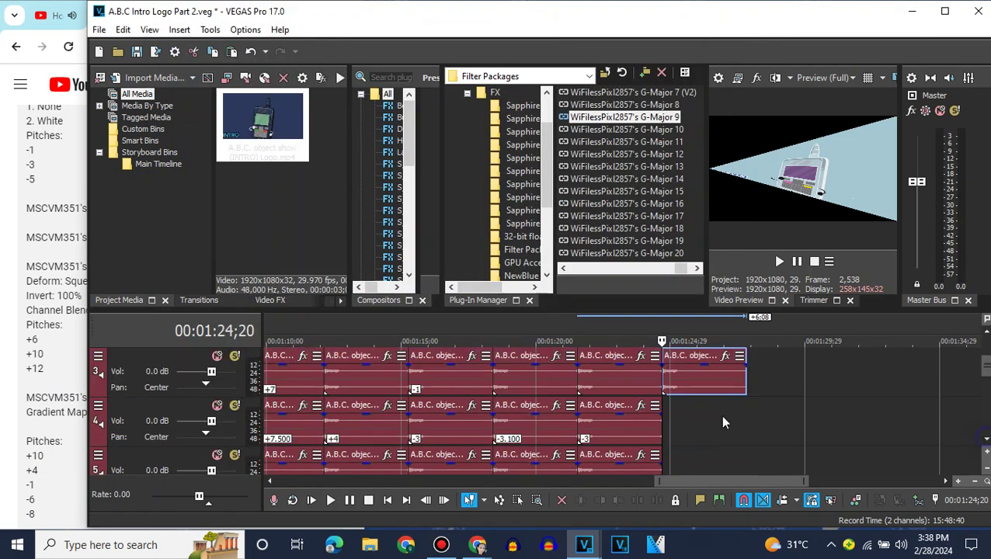
right_click(659, 374)
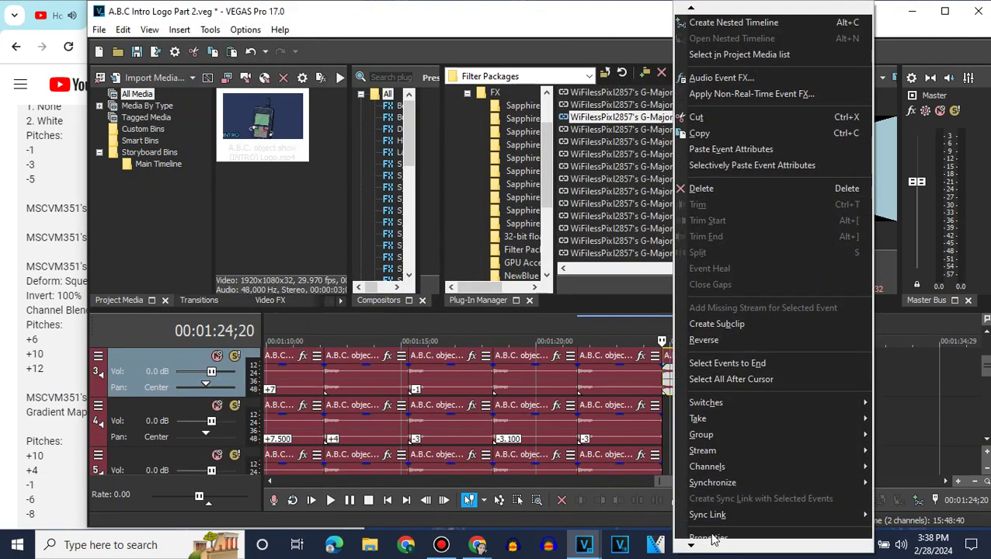
left_click(709, 537)
left_click(537, 232)
left_click(528, 245)
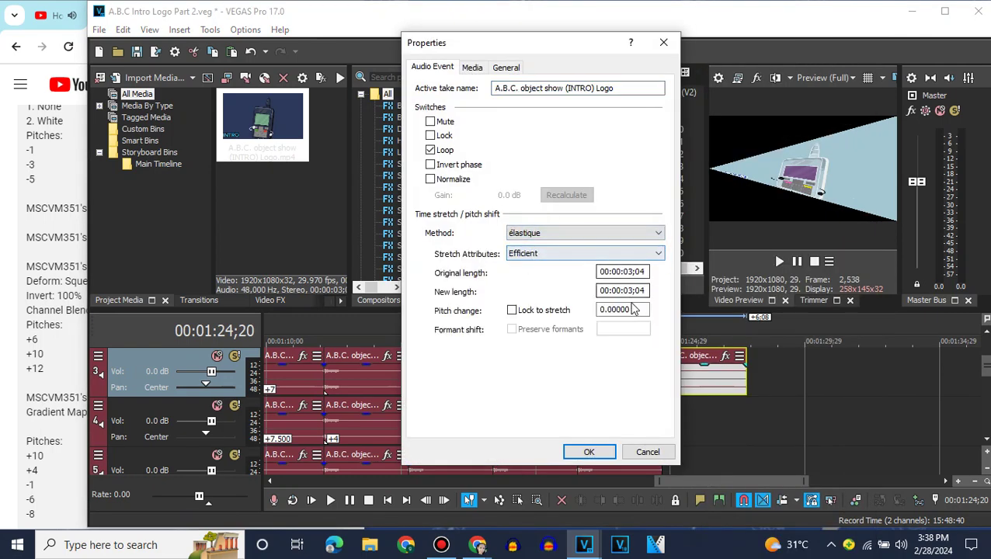
left_click(600, 454)
Paste a copy of the track 4 -3 audio event at 00:01:24;20 on the same track and set its pitch change to 10
right_click(666, 407)
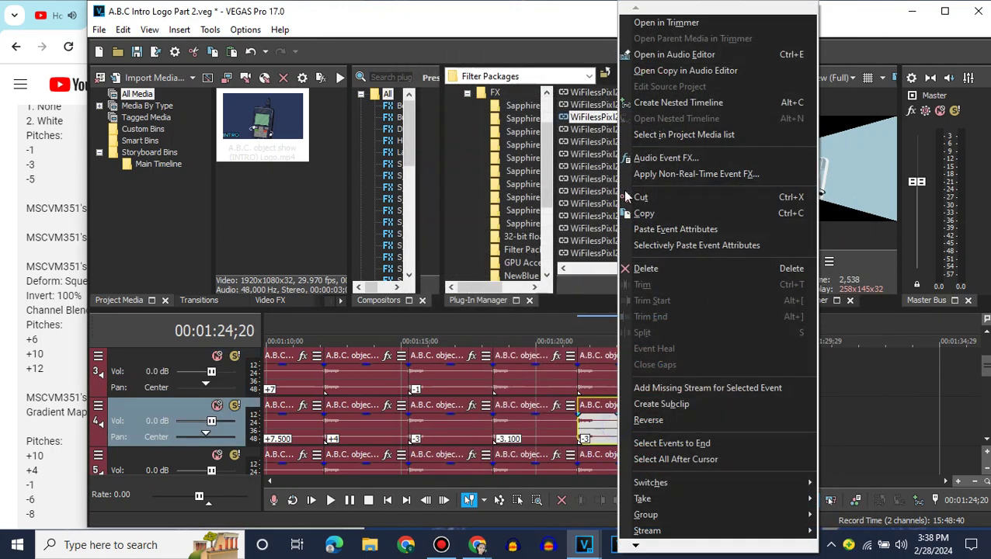
left_click(645, 212)
left_click(666, 407)
right_click(666, 407)
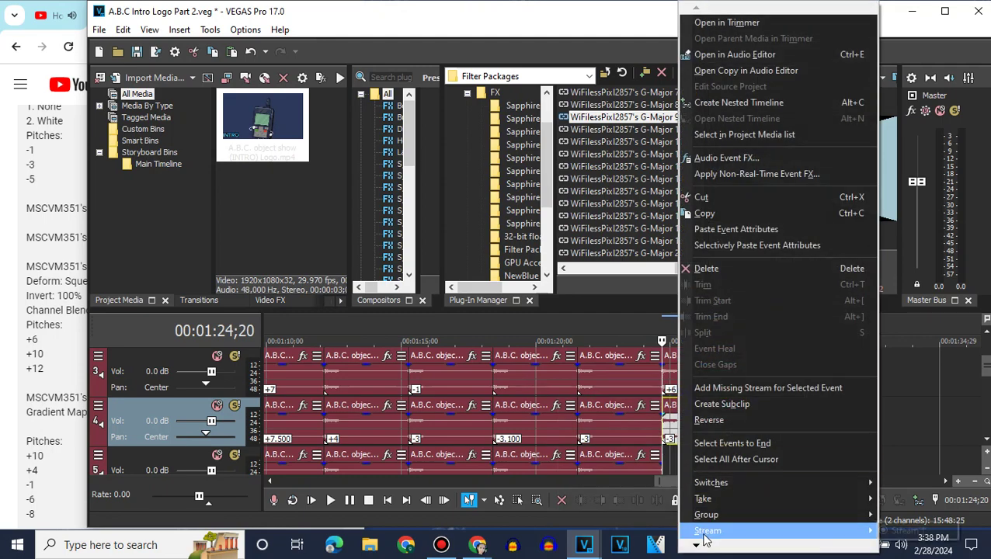
left_click(706, 537)
double_click(621, 310)
type("1")
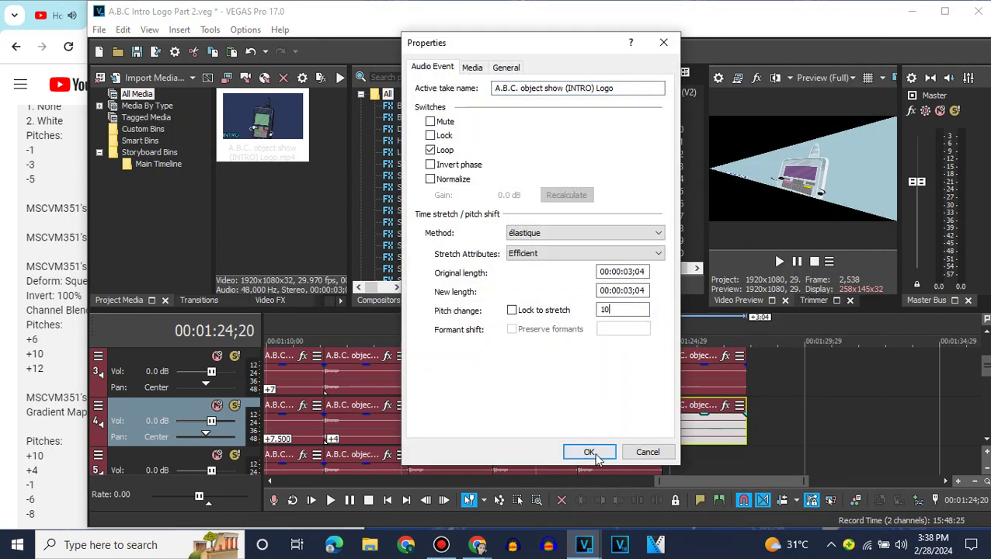
type("0")
left_click(589, 453)
Paste the copied audio event on track 5 at 00:01:24;20 and set its pitch change to 12
scroll(880, 434, "down", 2)
right_click(685, 428)
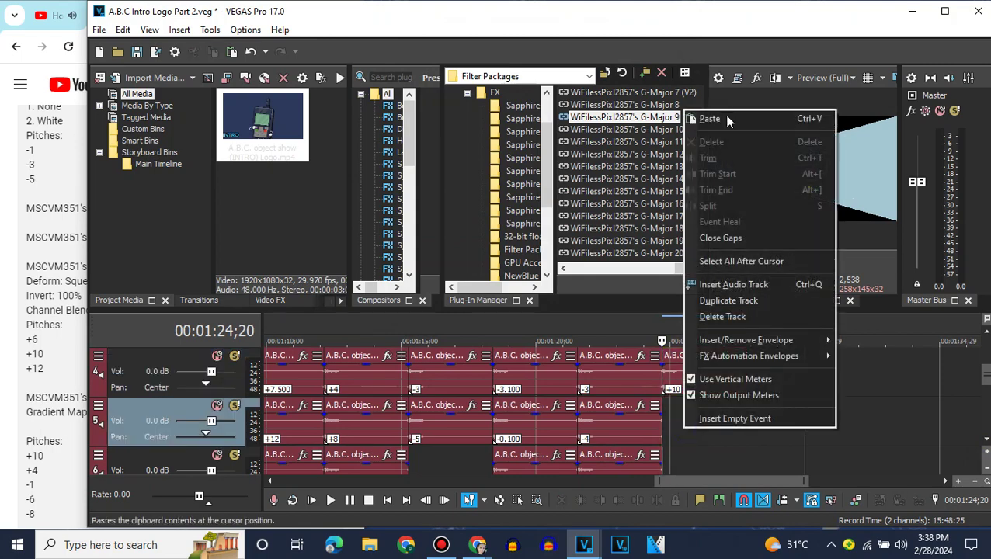
left_click(709, 119)
left_click(673, 411)
right_click(672, 412)
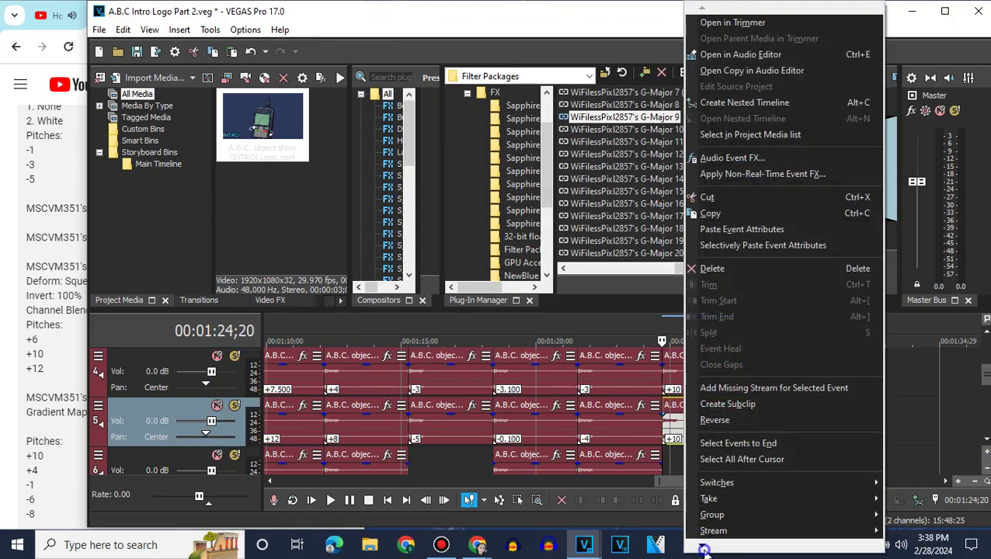
left_click(711, 522)
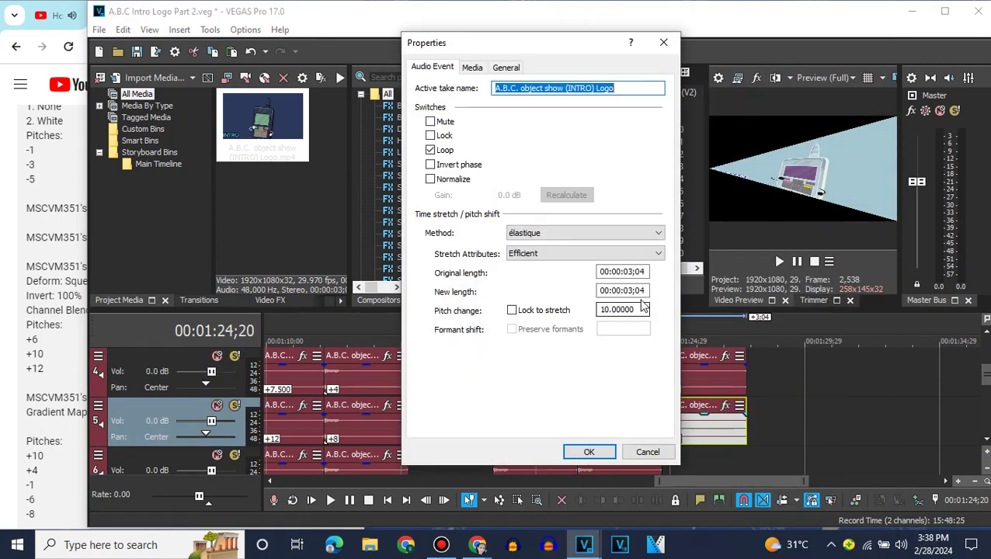
left_click(589, 453)
Add the logo clip to video track 2 at 00:01:27;24 and apply the WiFilessPixl2857's G-Major 10 package to it
scroll(817, 403, "up", 5)
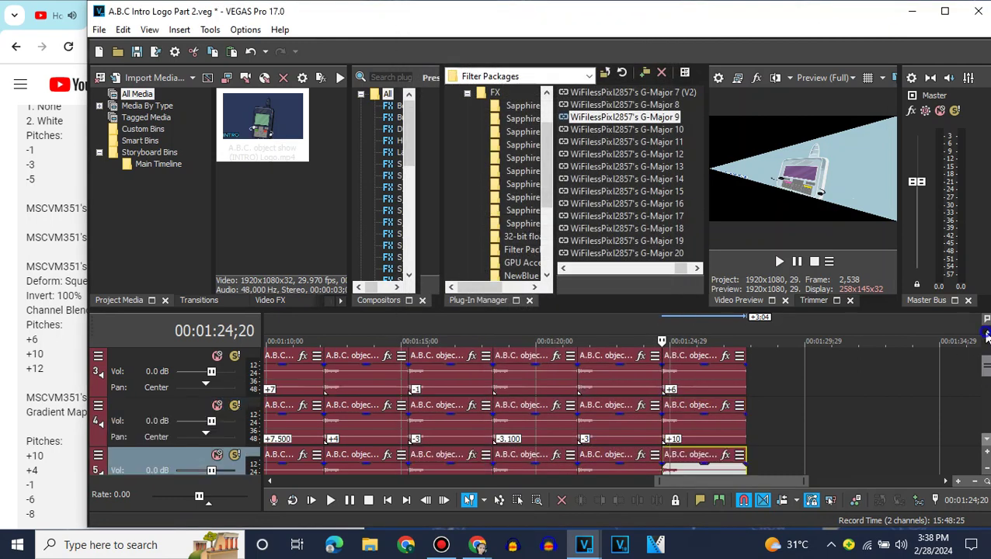
left_click(743, 420)
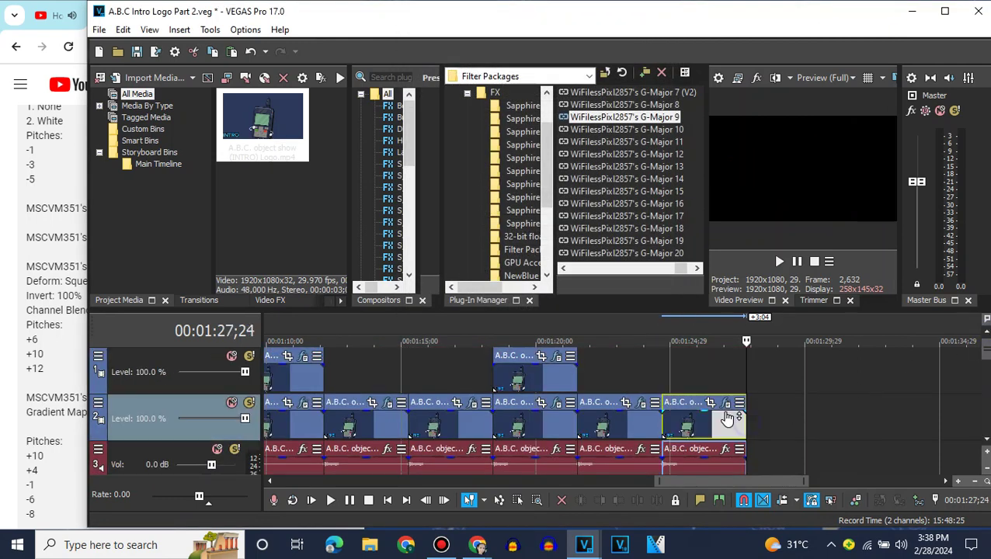
double_click(283, 158)
left_click_drag(632, 130, 768, 419)
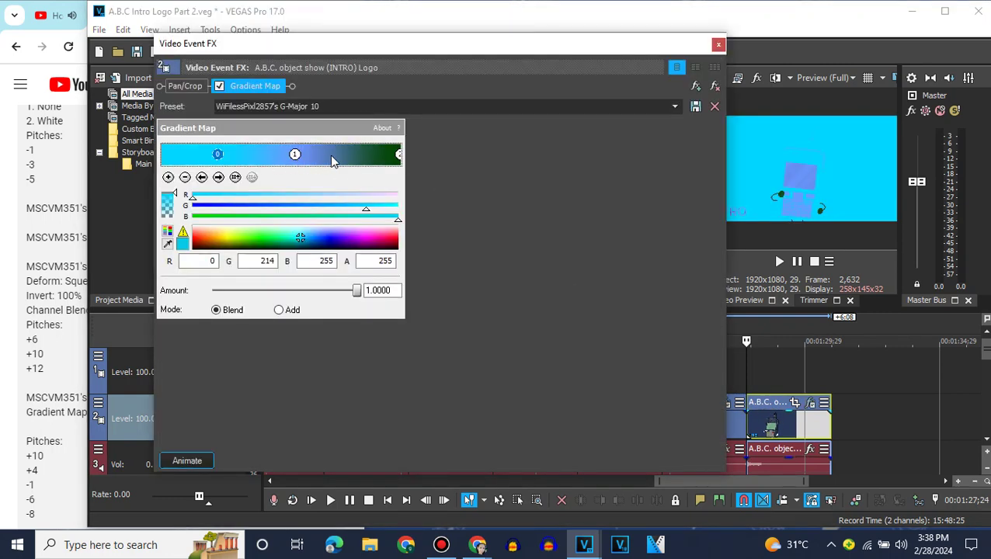
Examine the colours of Gradient Map points 1 and 2 on the 00:01:27;24 clip and close its effect settings
left_click(294, 153)
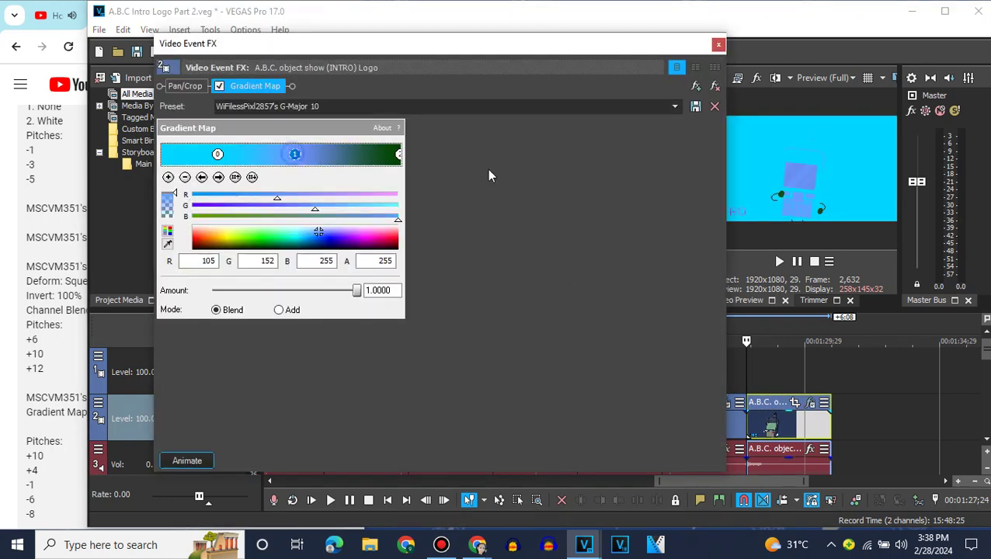
left_click(398, 155)
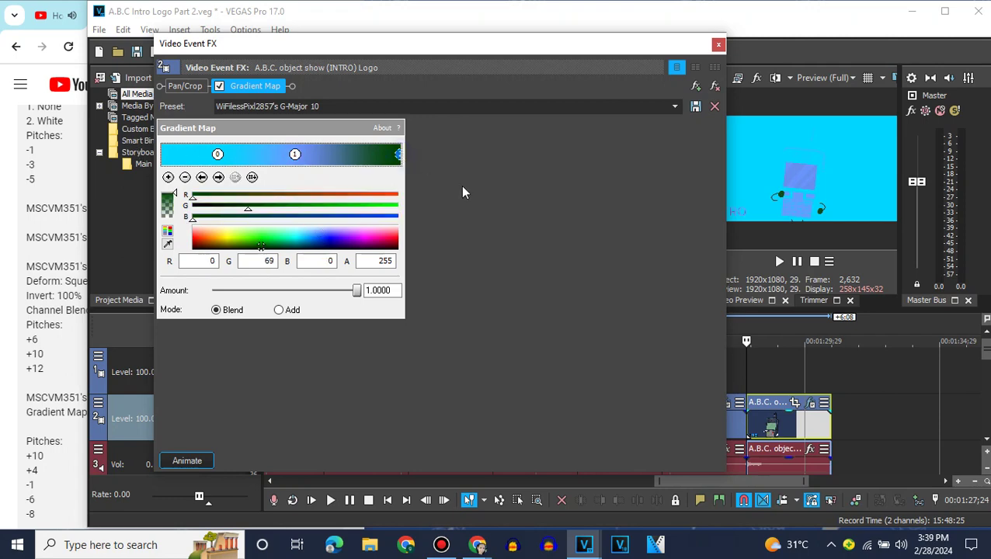
left_click(718, 44)
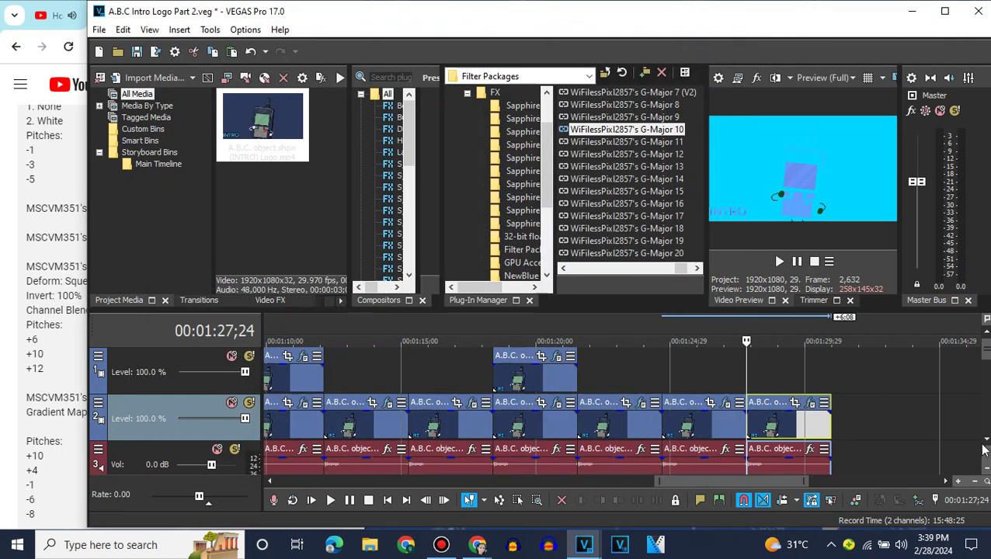
Set the track 3 audio event at 00:01:27;24 to the élastique time stretch method with a pitch change of 10
scroll(985, 450, "down", 2)
scroll(42, 384, "down", 3)
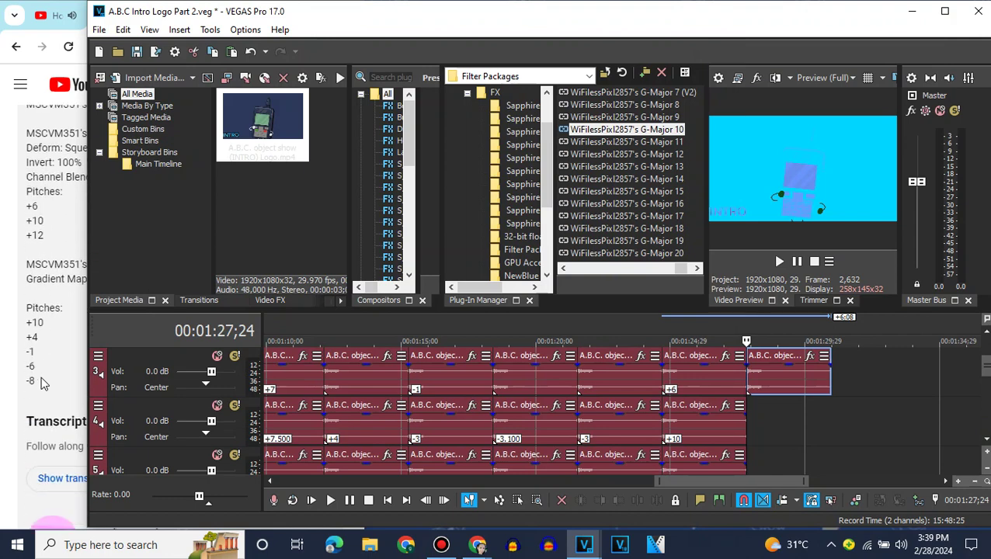
right_click(780, 390)
mouse_move(794, 546)
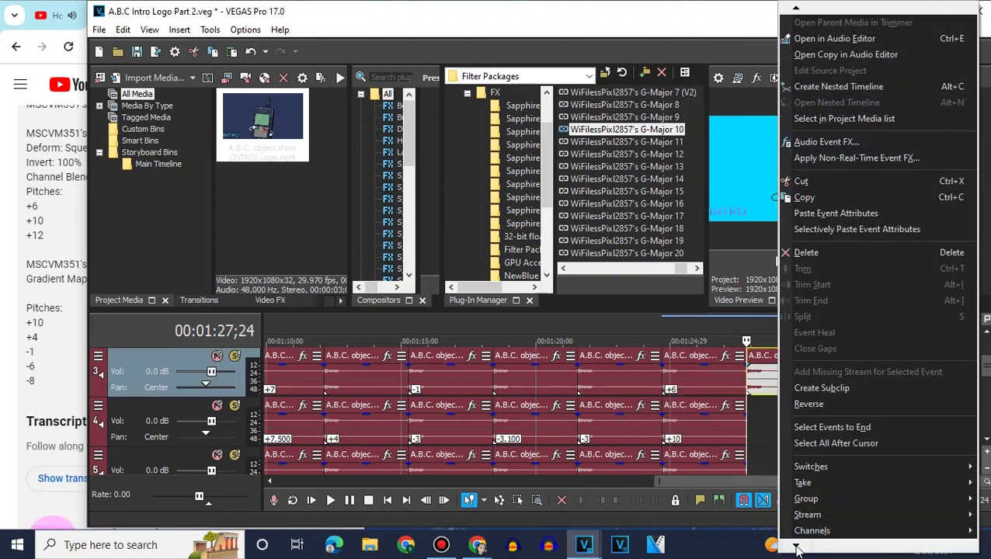
left_click(815, 521)
left_click(592, 231)
left_click(571, 254)
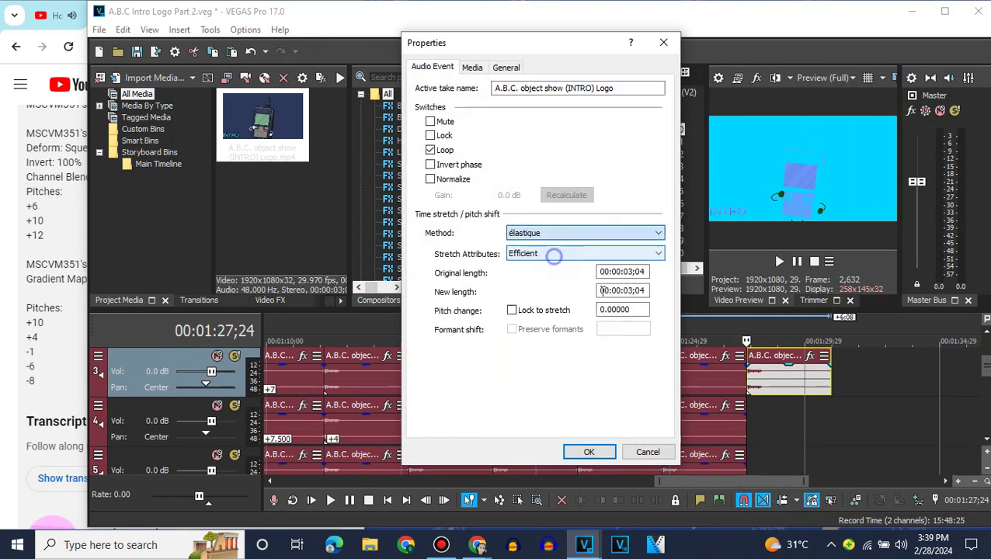
left_click(602, 455)
Paste a copy of the track 4 +10 audio event at 00:01:27;24 on the same track and set its pitch change to 4
right_click(689, 427)
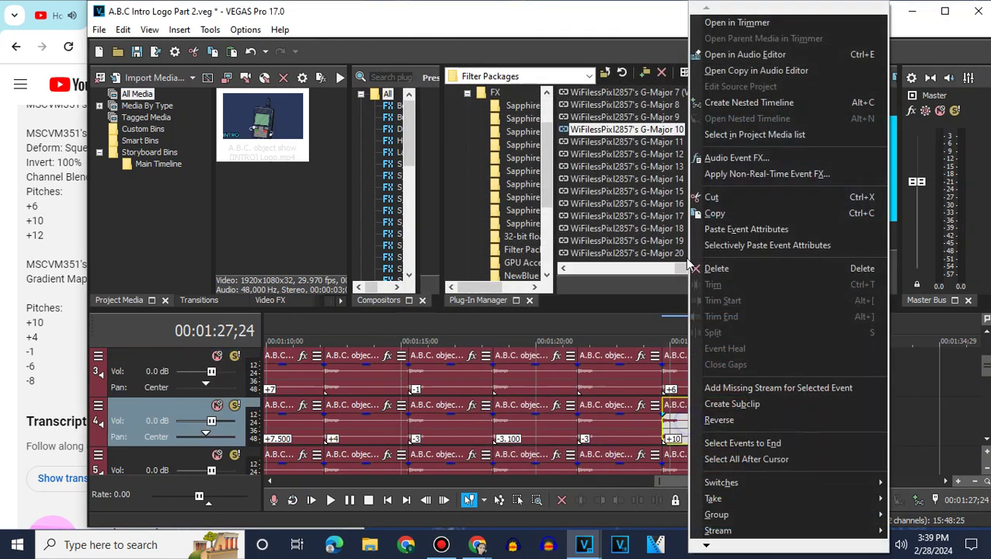
left_click(712, 214)
key("ctrl+v")
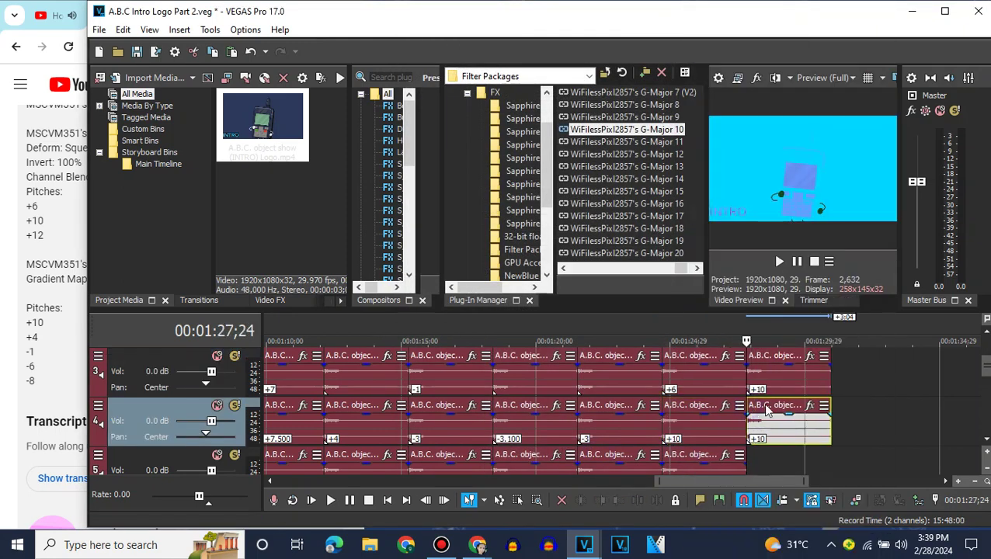
right_click(751, 412)
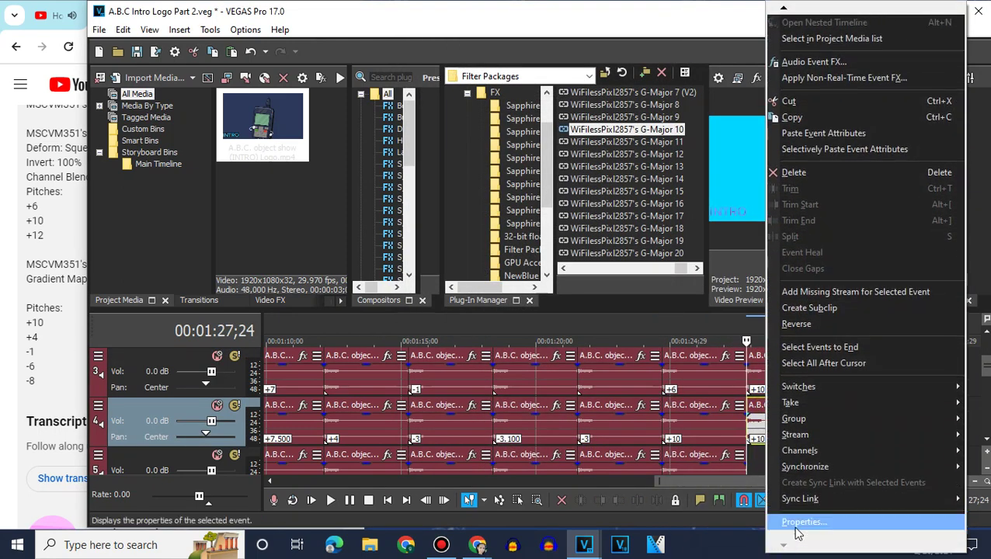
left_click(796, 532)
type("4")
left_click(588, 452)
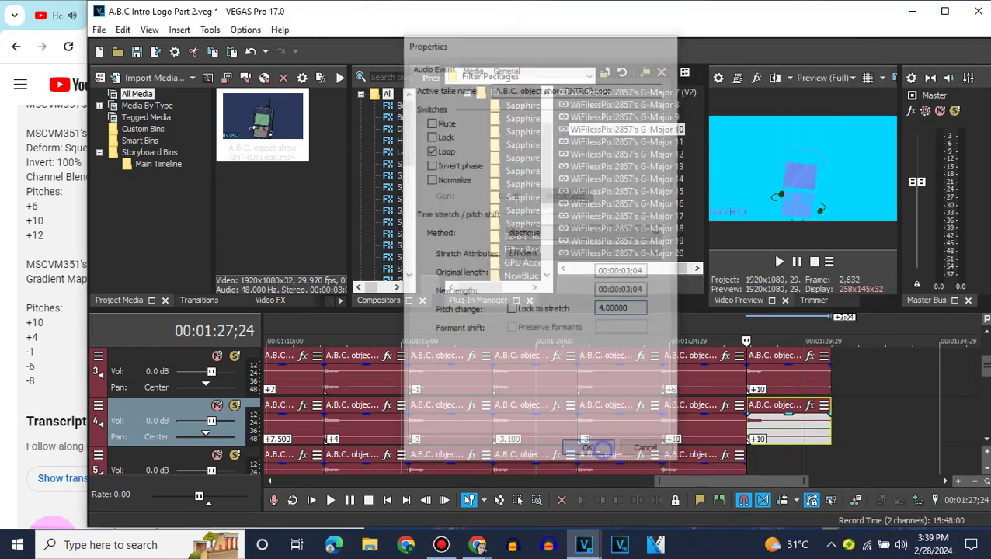
Paste a copy of the track 4 +4 audio event on track 5 at 00:01:27;24 and set its pitch change to -1
left_click(985, 442)
right_click(779, 420)
left_click(793, 109)
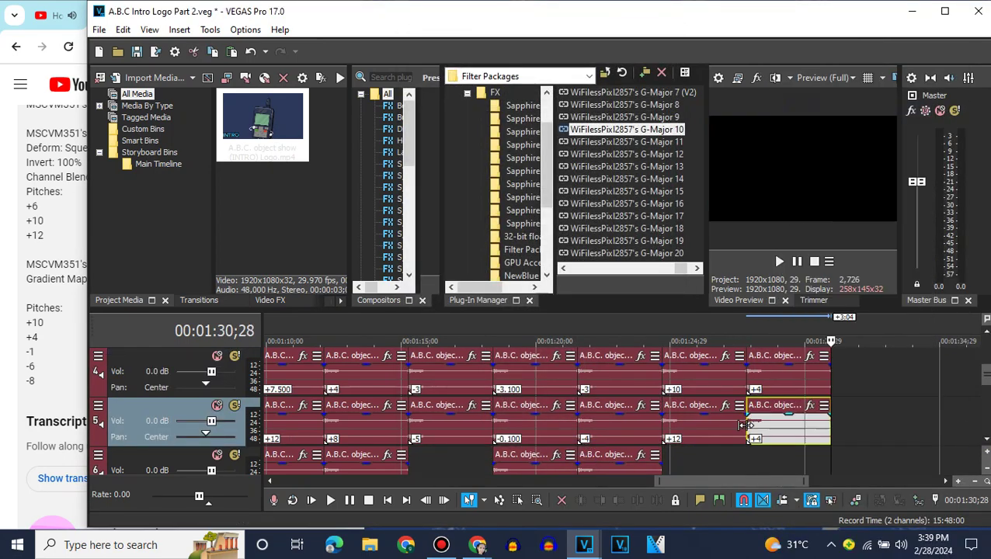
right_click(747, 405)
scroll(788, 544, "down", 3)
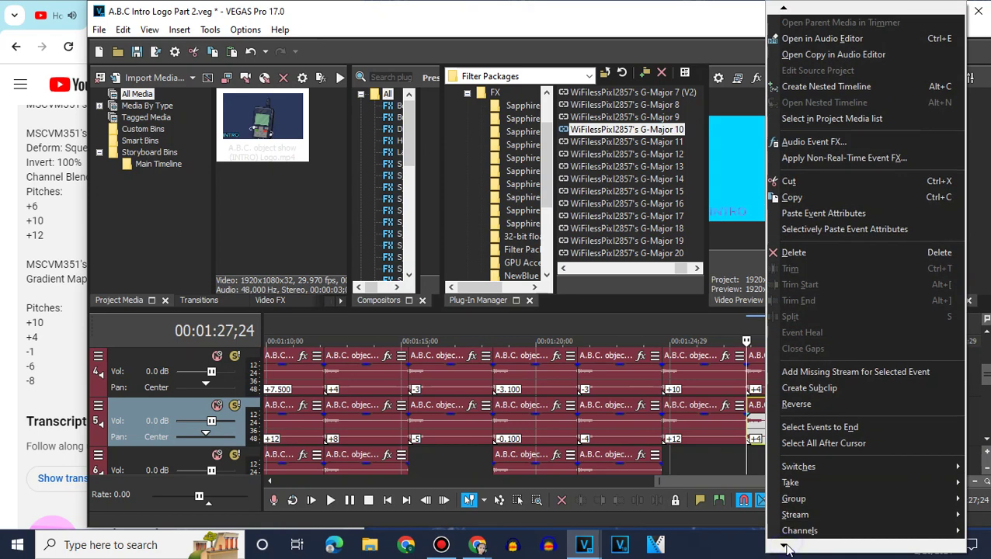
left_click(795, 535)
left_click_drag(646, 309, 516, 336)
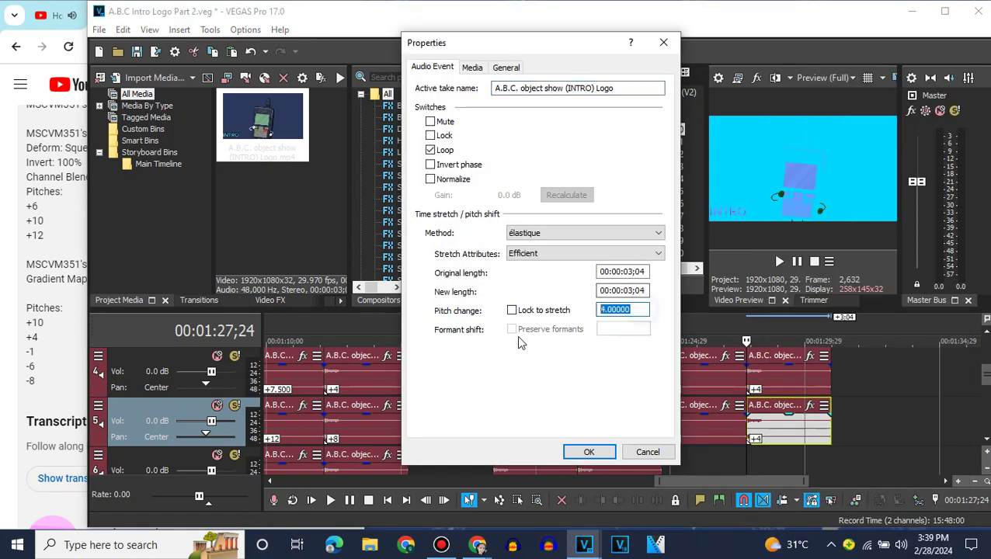
type("-1")
key("Return")
Paste a copy of the track 5 -1 audio event on track 6 at 00:01:27;24 and set its pitch change to -6
scroll(986, 442, "down", 1)
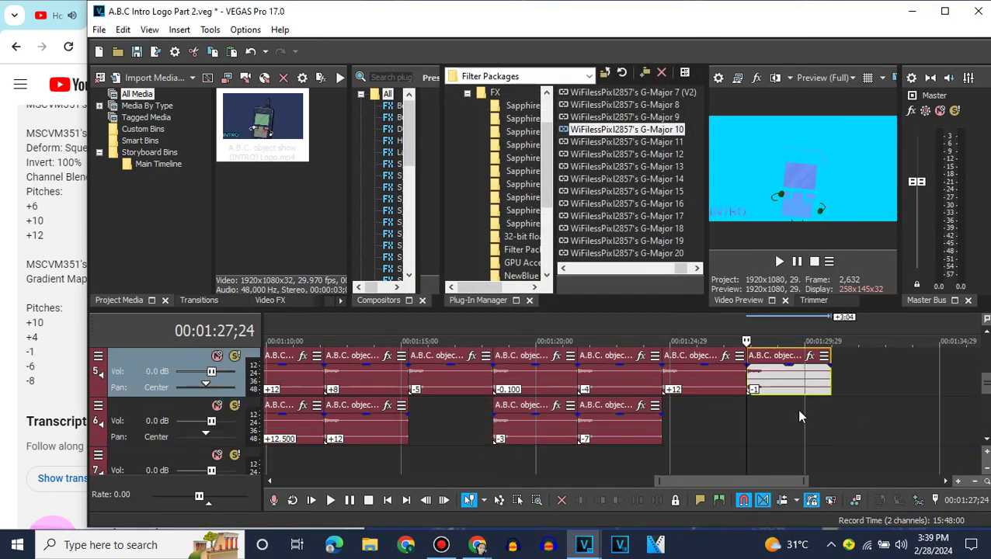
right_click(797, 408)
left_click(823, 102)
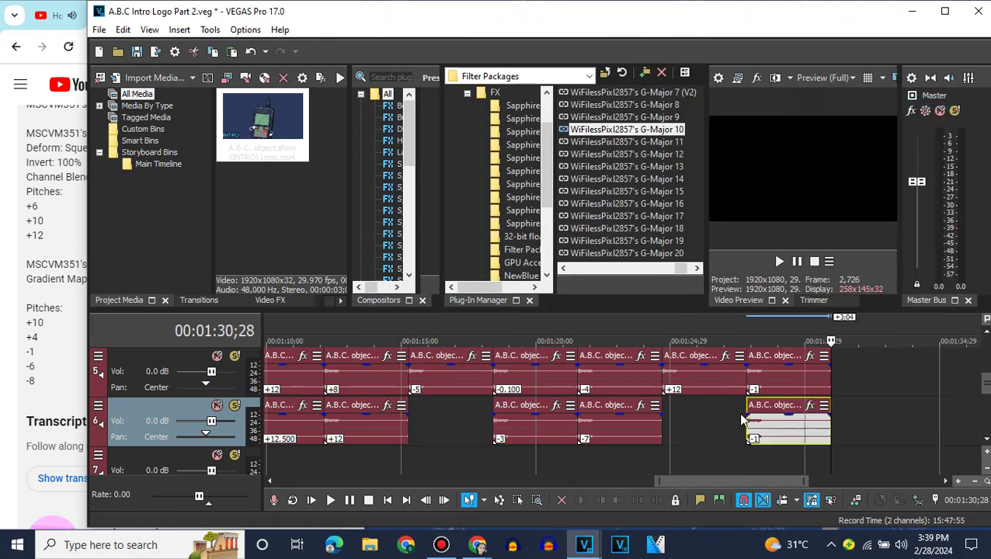
right_click(779, 411)
scroll(807, 534, "down", 3)
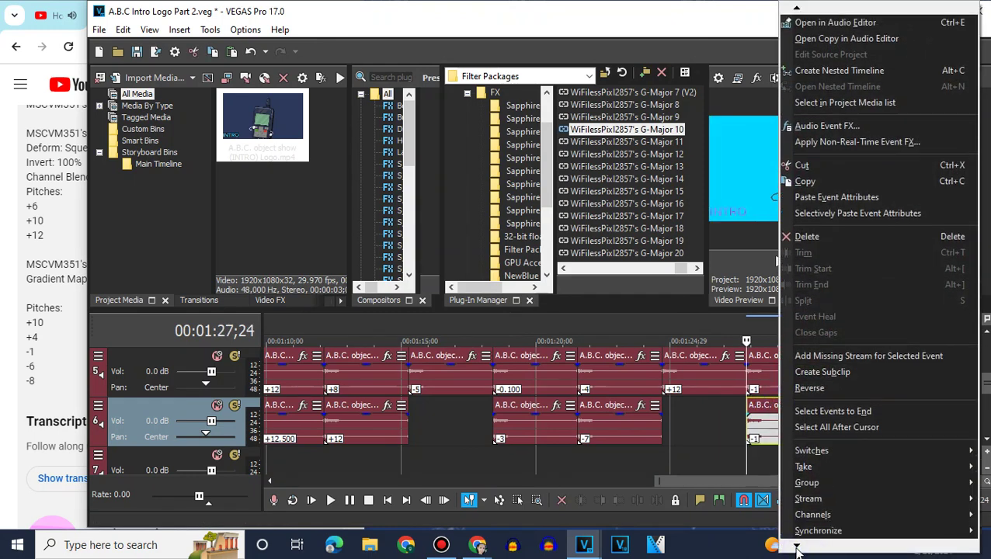
left_click(812, 536)
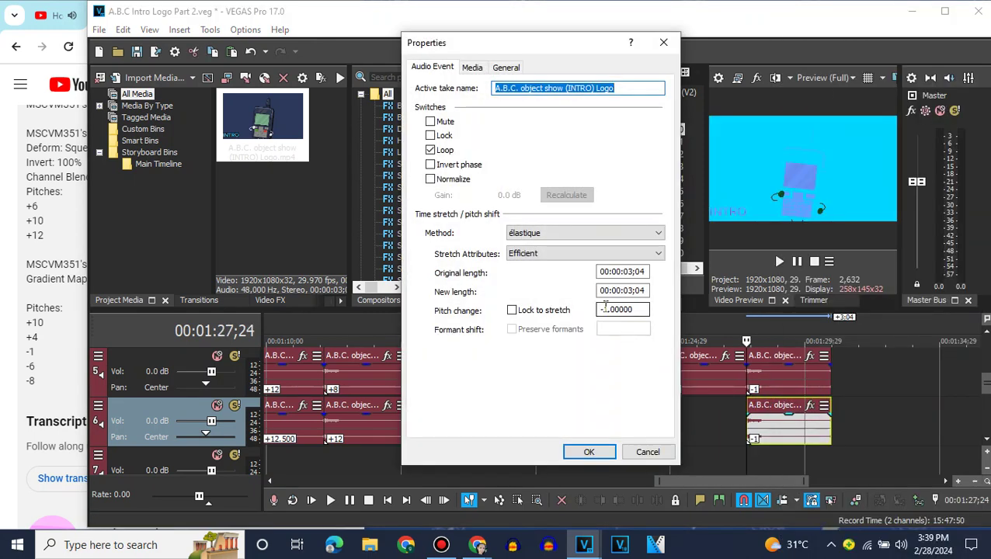
double_click(605, 309)
left_click(588, 452)
Paste a copy of the track 6 -6 audio event on track 7 at 00:01:27;24 and set its pitch change to -8
left_click(986, 443)
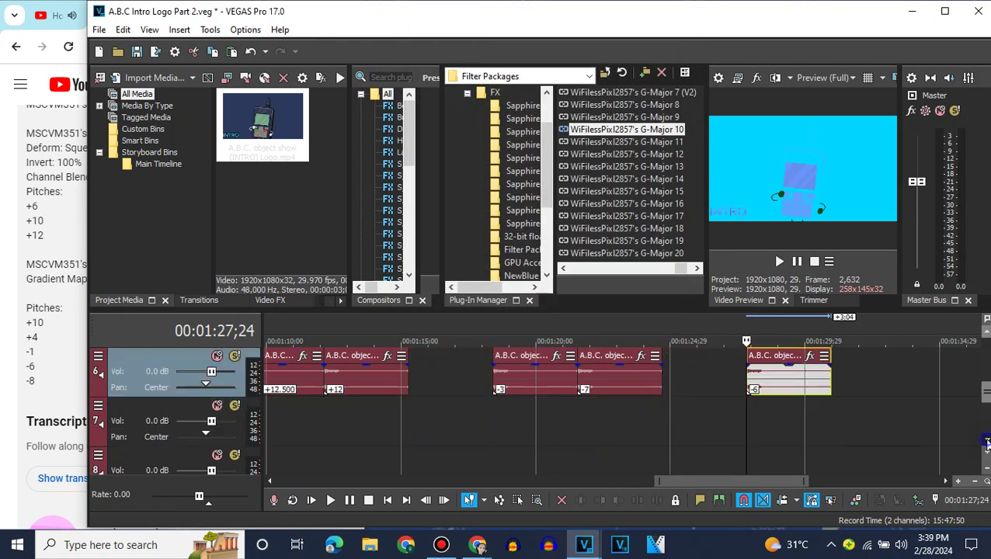
right_click(790, 421)
left_click(811, 104)
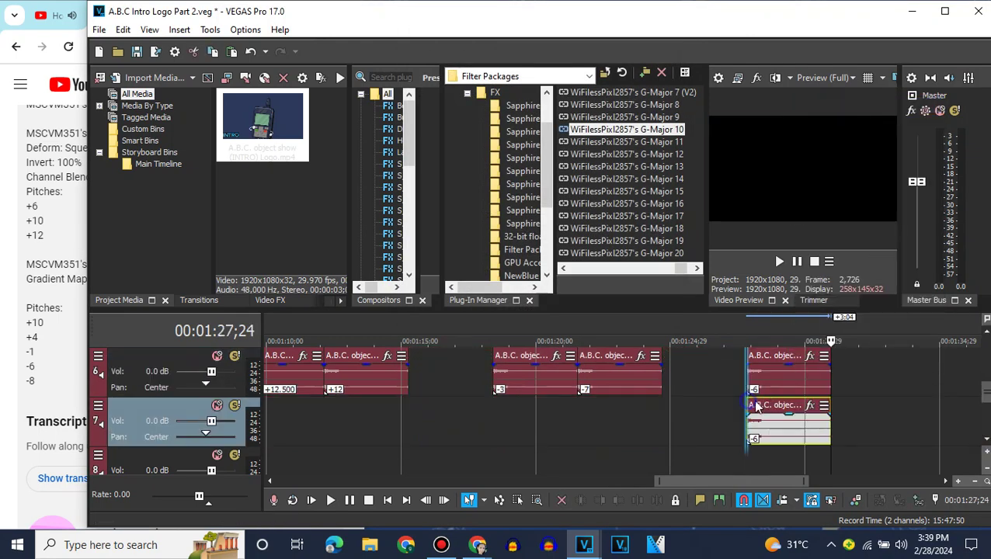
right_click(763, 409)
mouse_move(782, 545)
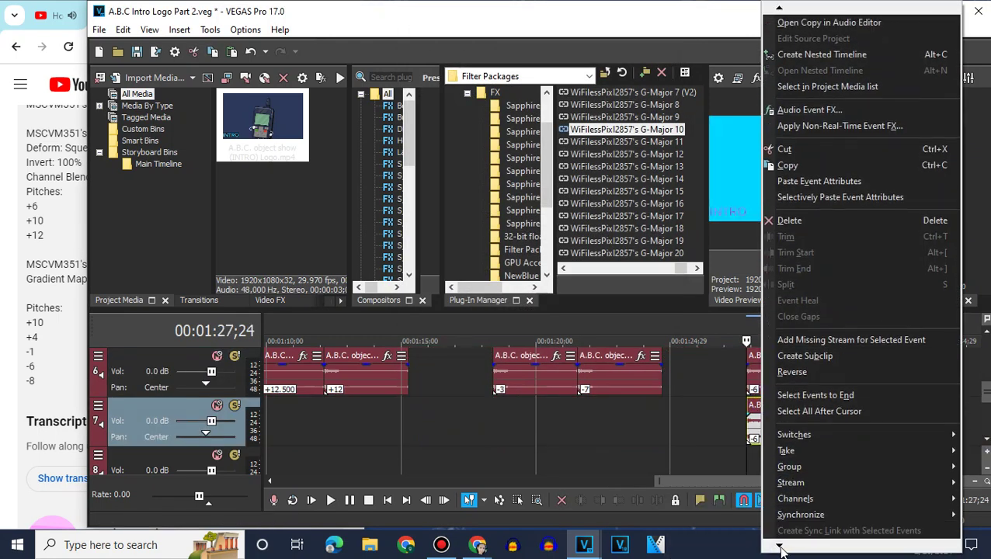
left_click(798, 522)
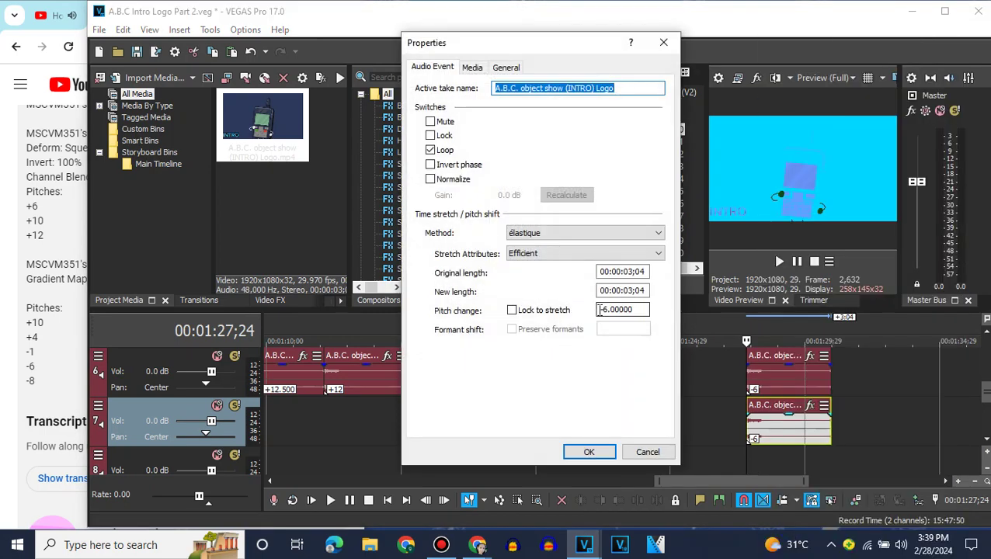
double_click(602, 309)
type("-8")
left_click(591, 452)
Switch to YouTube, search for "my g-major 11" and open the video "Klasky Csupo in My G Major Effects 11-20"
left_click(3, 313)
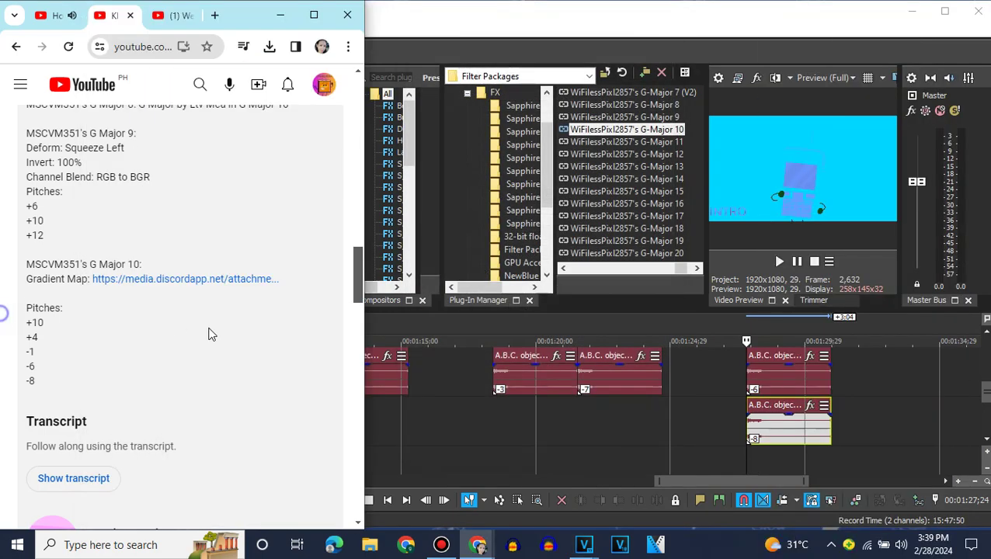
scroll(210, 334, "up", 17)
left_click(191, 85)
type("my g-major")
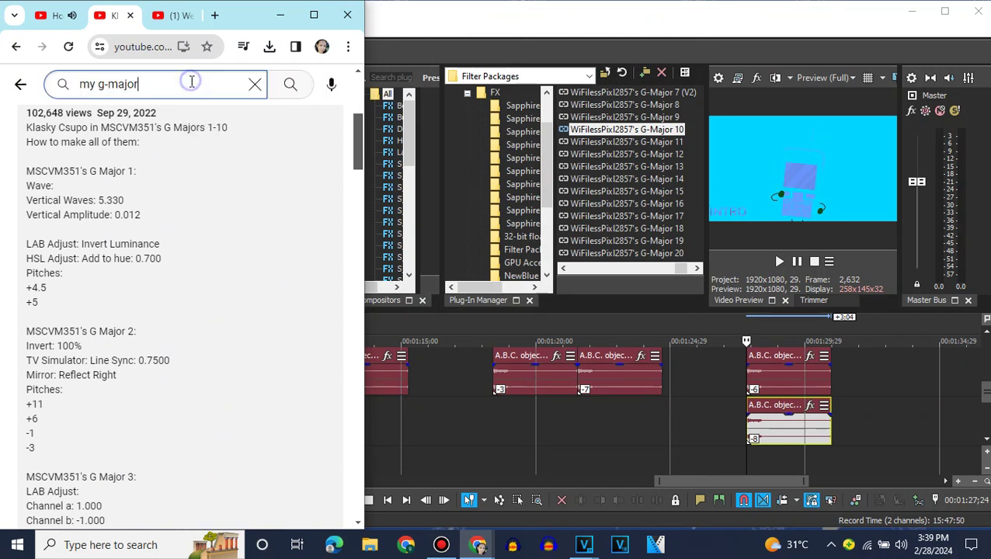
type(" 11")
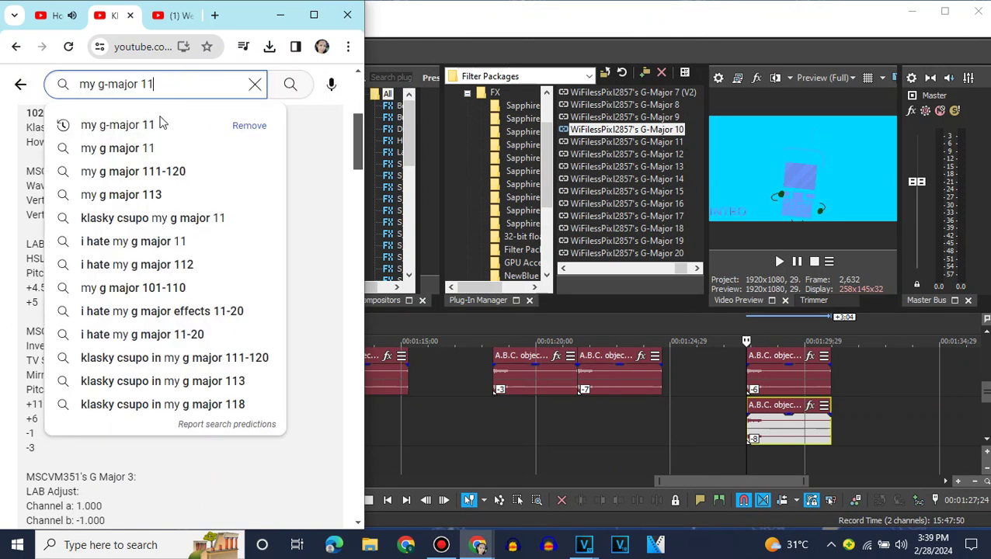
key("Escape")
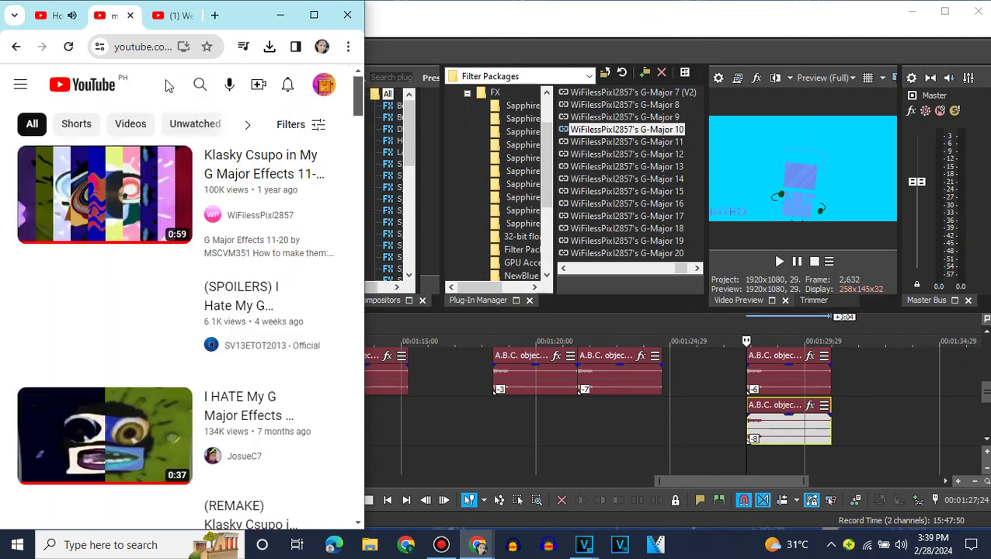
left_click(128, 212)
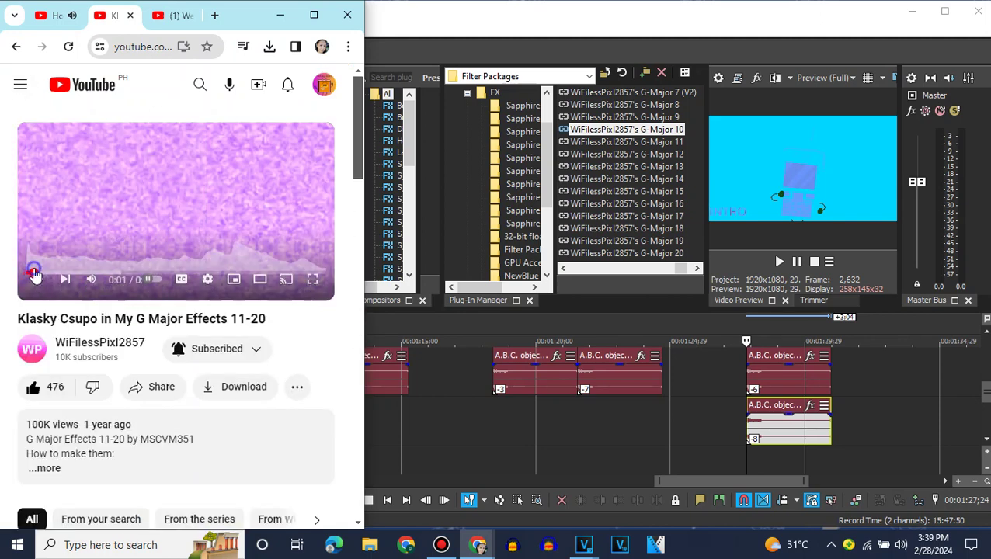
Expand the YouTube video's description and find the settings listed for My G Major 11
left_click(117, 449)
scroll(214, 427, "down", 5)
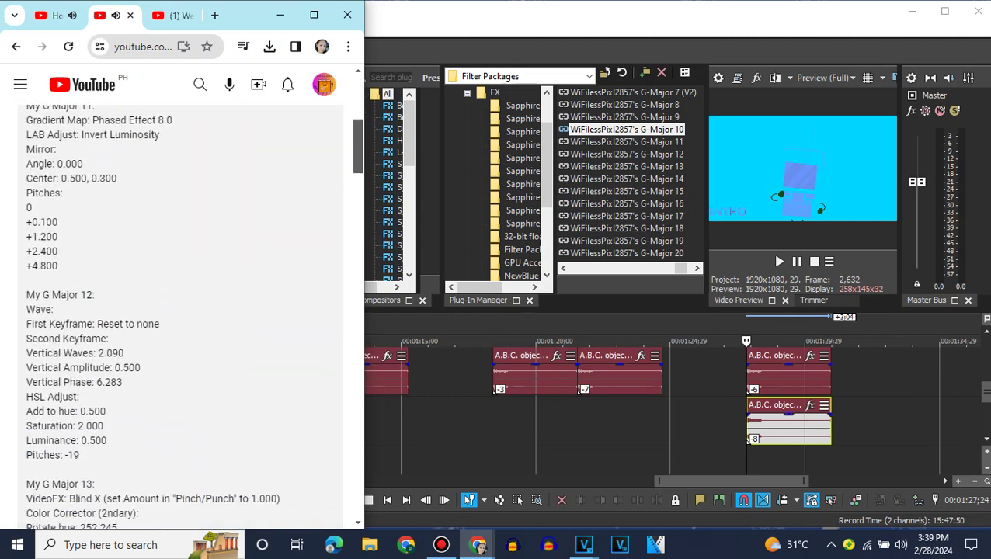
Back in VEGAS Pro, add another logo clip at 00:01:30;28 on tracks 2 and 3 and apply the WiFilessPixl2857's G-Major 11 package
left_click(985, 333)
left_click(986, 333)
left_click(985, 333)
left_click(829, 429)
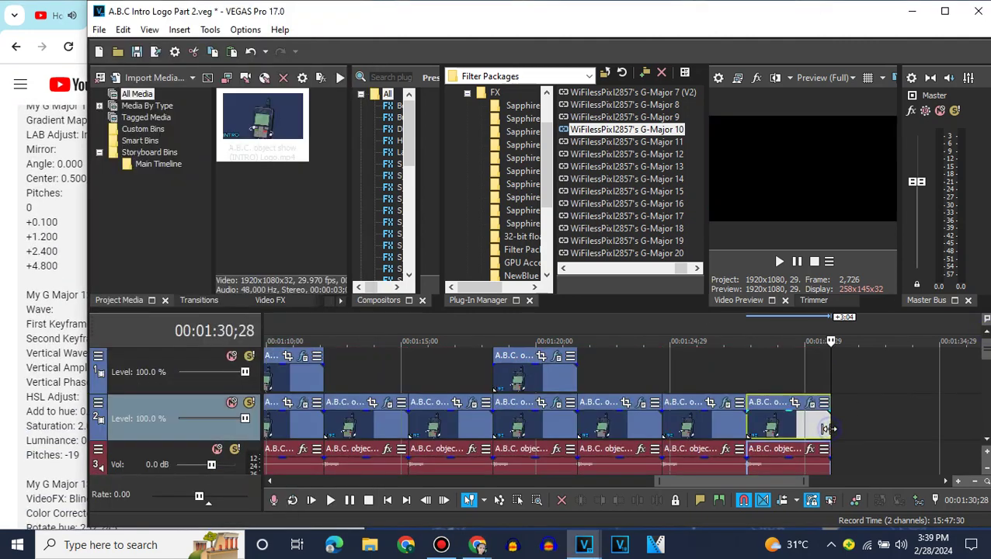
mouse_move(294, 155)
left_mouse_down()
mouse_move(826, 360)
mouse_move(857, 422)
left_mouse_up()
key("Down")
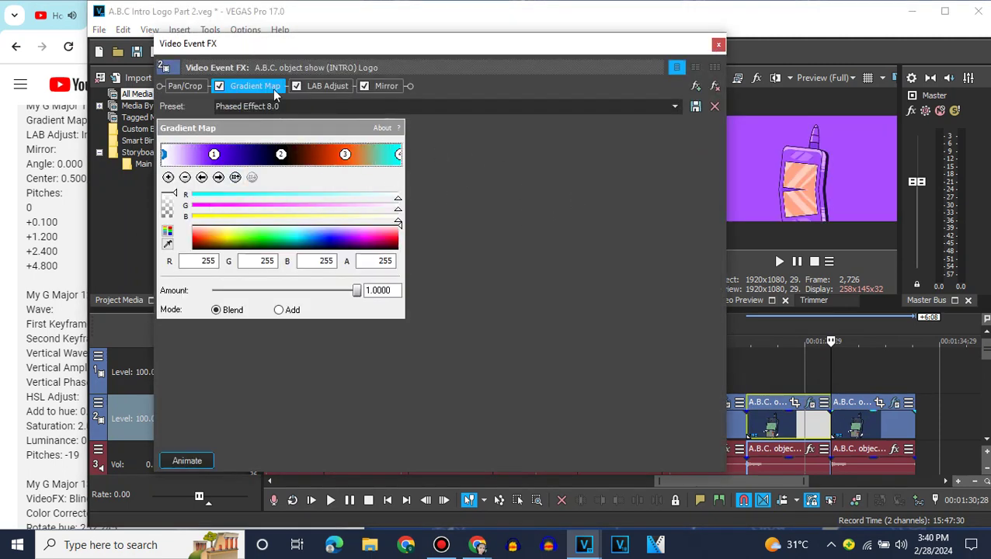
Check the clip's LAB Adjust and Mirror settings against the My G Major 11 description, and close the effects window
left_click(327, 85)
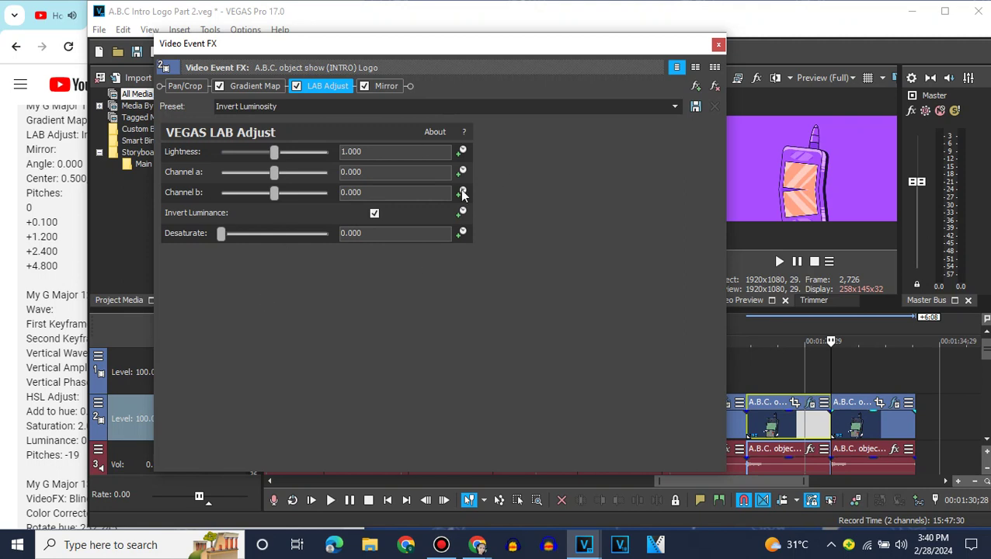
left_click(2, 323)
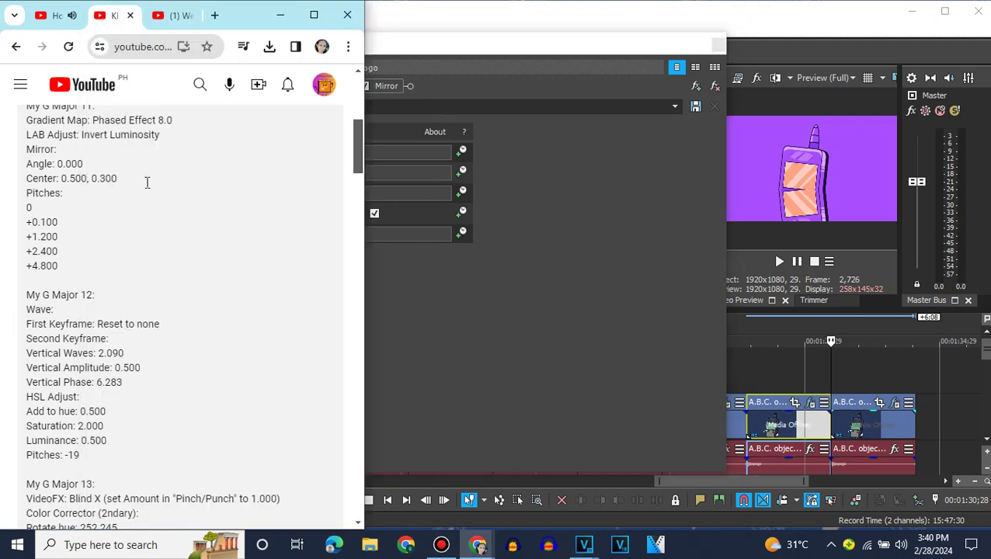
left_click(504, 308)
left_click(388, 86)
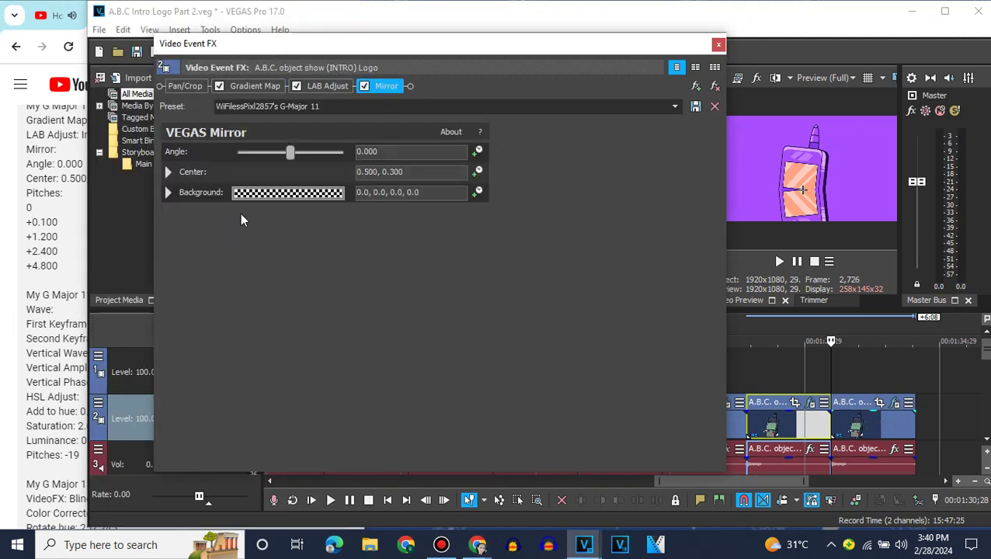
left_click(718, 44)
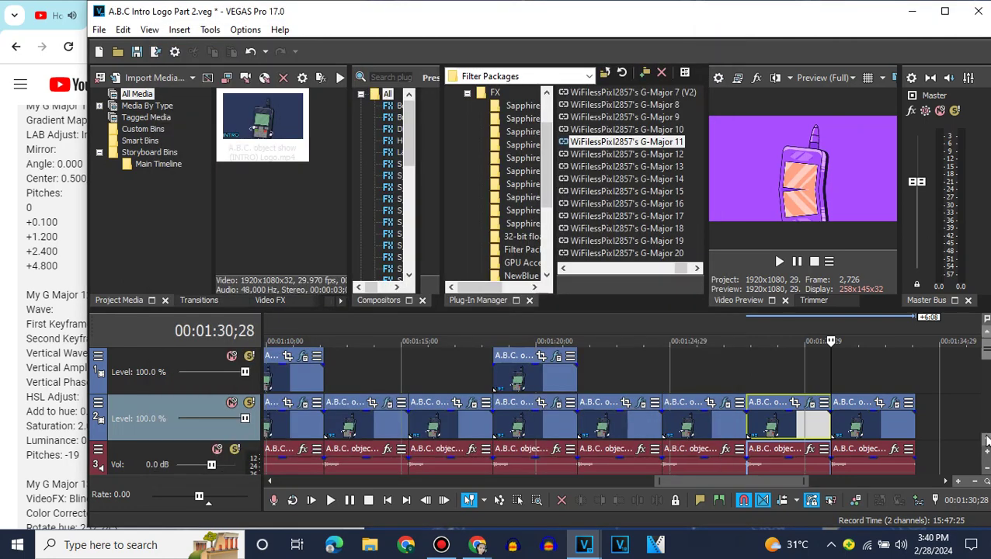
Paste a copy of the track 4 +4 audio event on track 4 at 00:01:30;28 and set its pitch change to 0.1
scroll(854, 411, "down", 4)
right_click(860, 392)
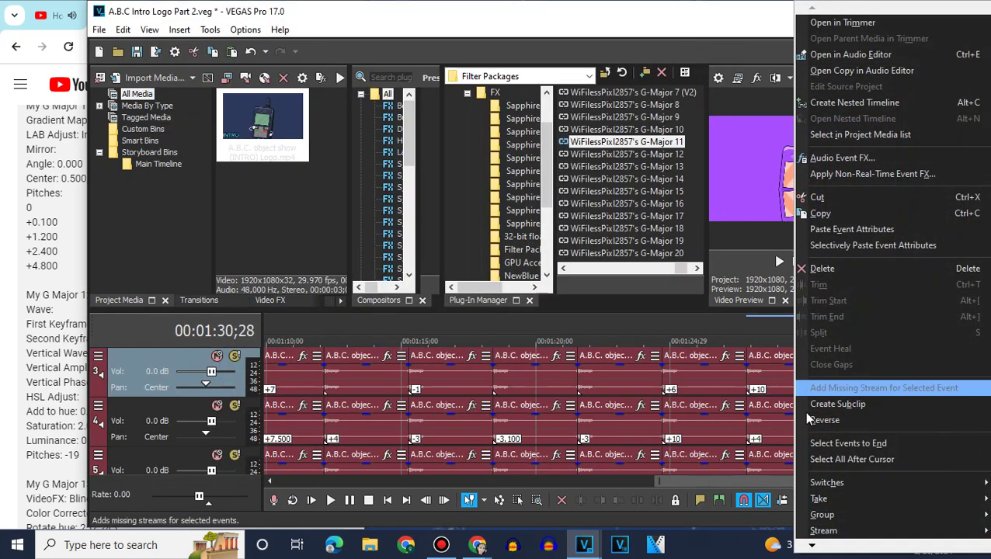
right_click(755, 419)
left_click(790, 215)
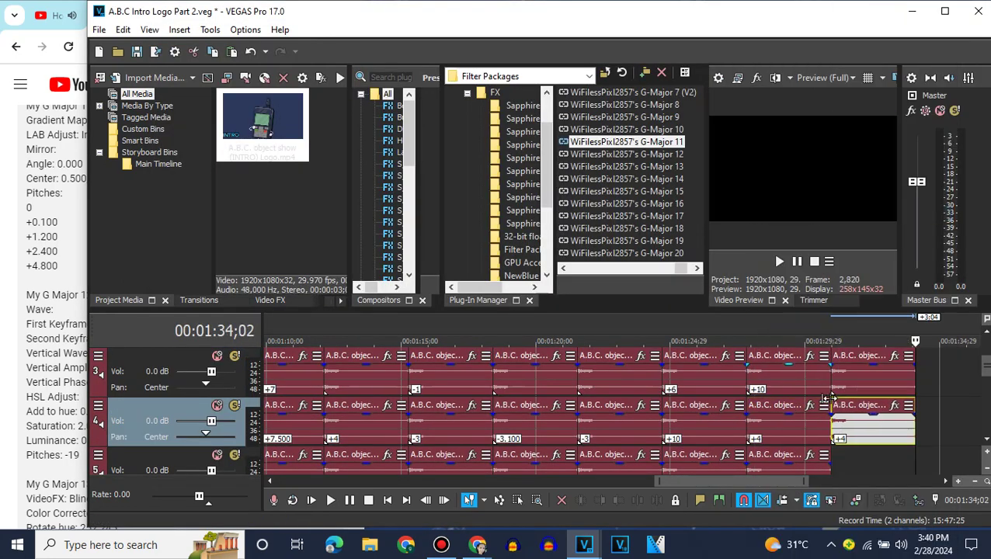
right_click(854, 401)
scroll(831, 547, "down", 3)
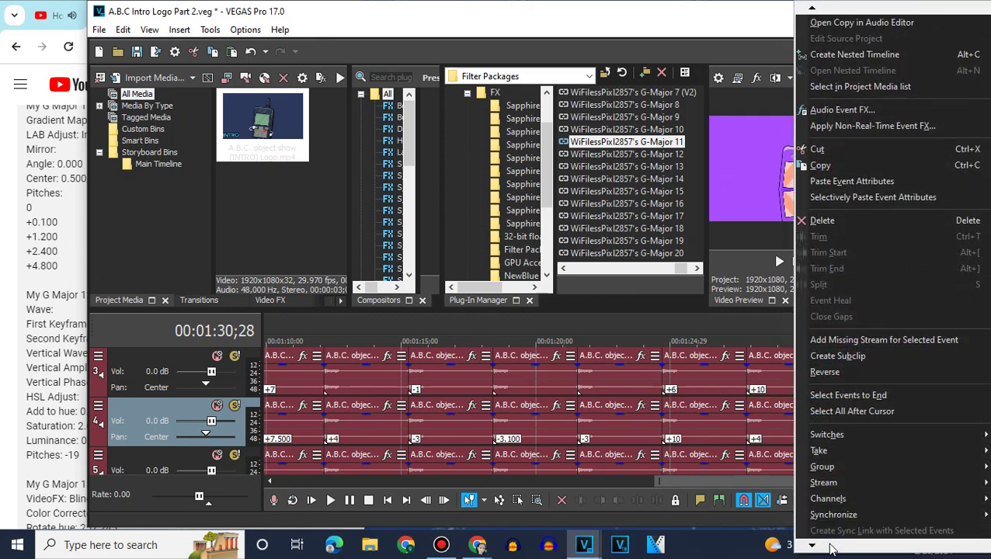
left_click(820, 522)
double_click(636, 309)
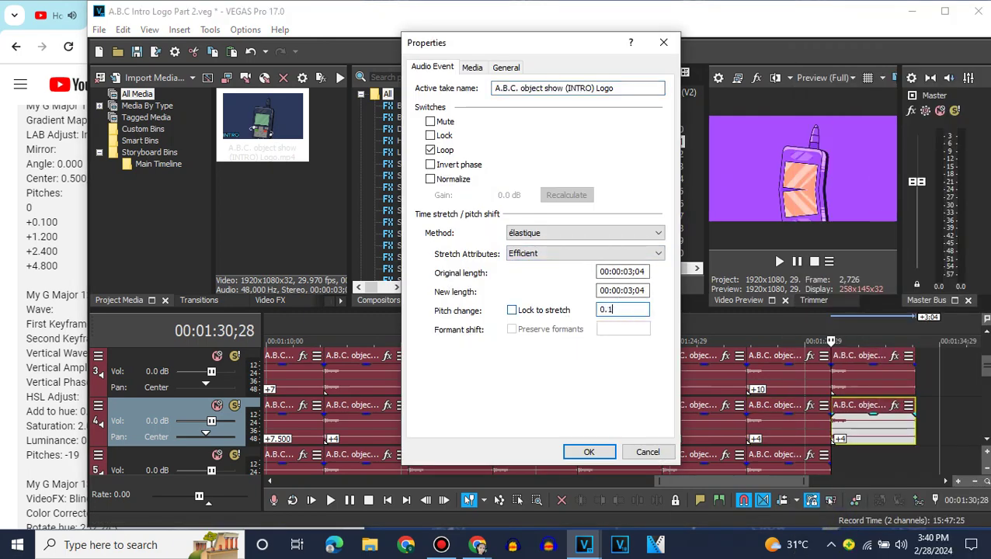
key("Return")
Paste a copy of the track 4 +0.100 audio event on track 5 at 00:01:30;28 and set its pitch change to 1.2
scroll(986, 444, "down", 1)
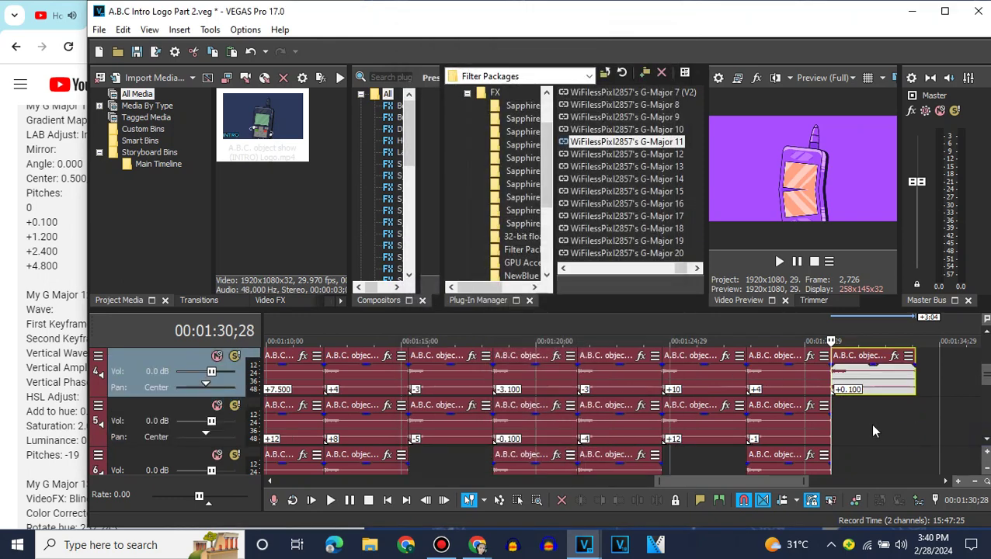
right_click(869, 422)
left_click(862, 170)
right_click(834, 403)
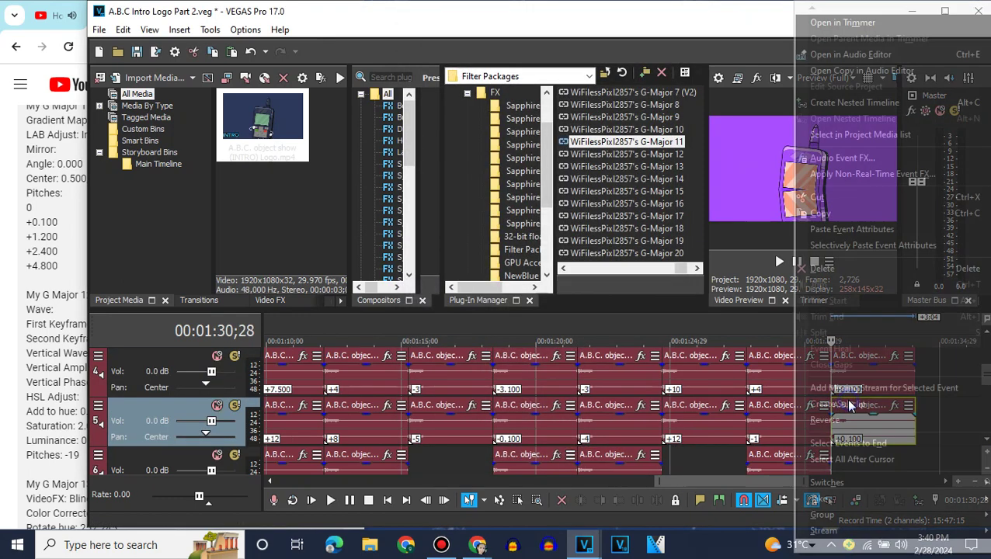
mouse_move(819, 545)
left_click(832, 522)
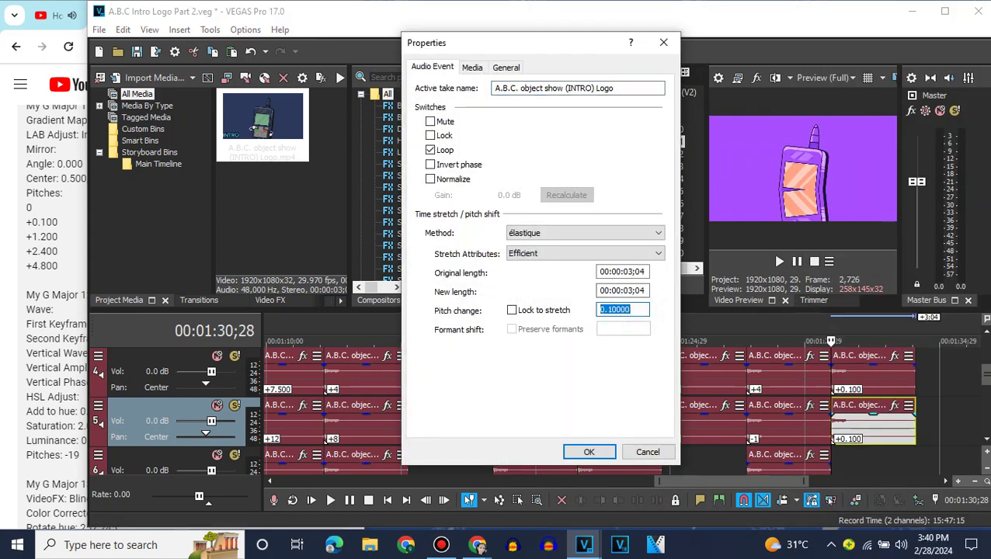
key("Return")
Paste a copy of the track 5 +1.200 audio event on track 6 at 00:01:30;28 and set its pitch change to 2.4
scroll(956, 426, "down", 1)
right_click(957, 426)
left_click(878, 113)
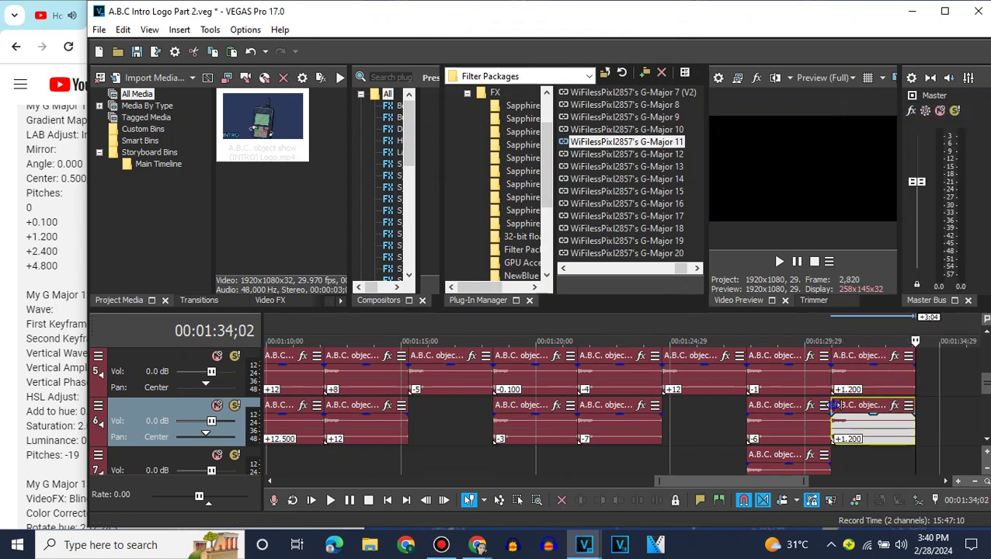
right_click(832, 396)
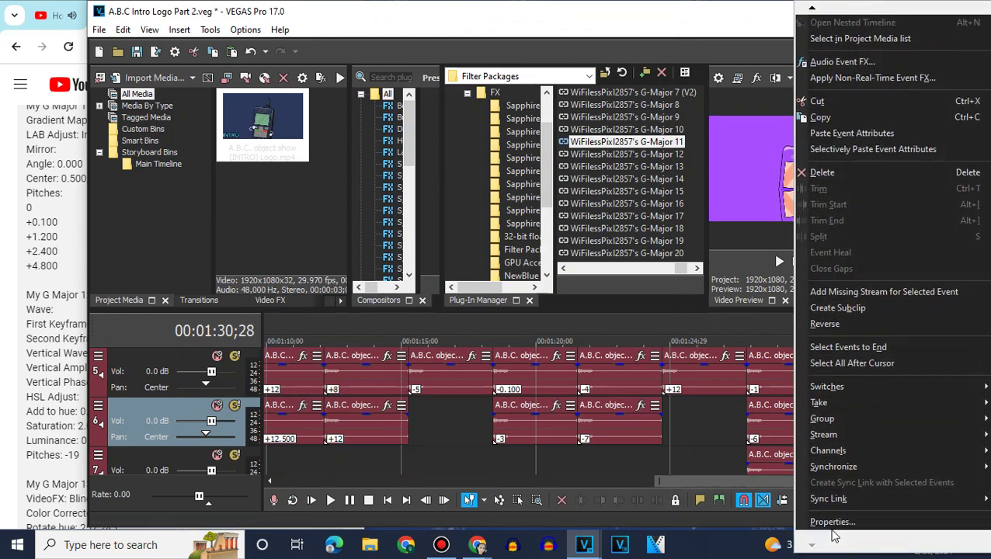
left_click(824, 522)
type("2.4")
key("Return")
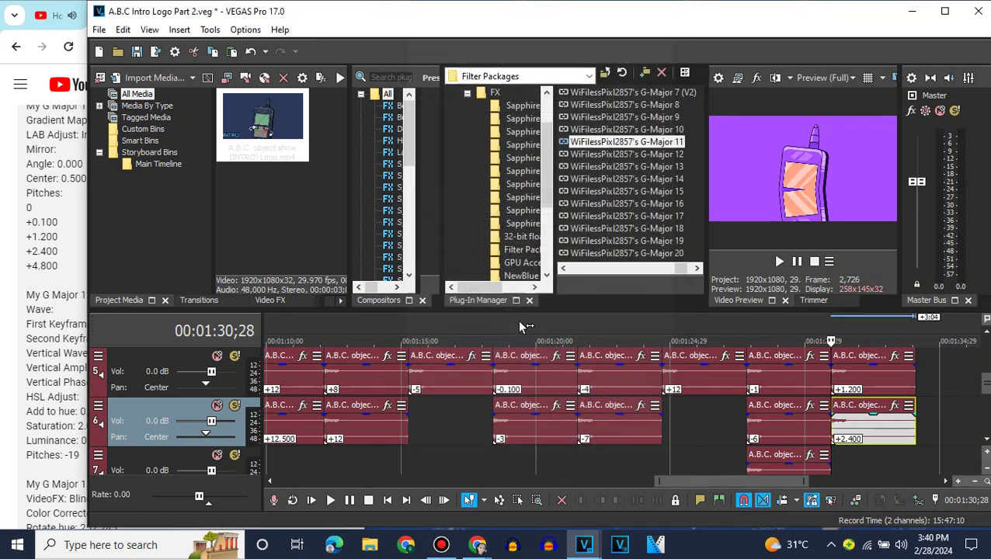
Paste a copy of the track 6 +2.400 audio event on track 7 at 00:01:30;28 and set its pitch change to 4.8
right_click(859, 422)
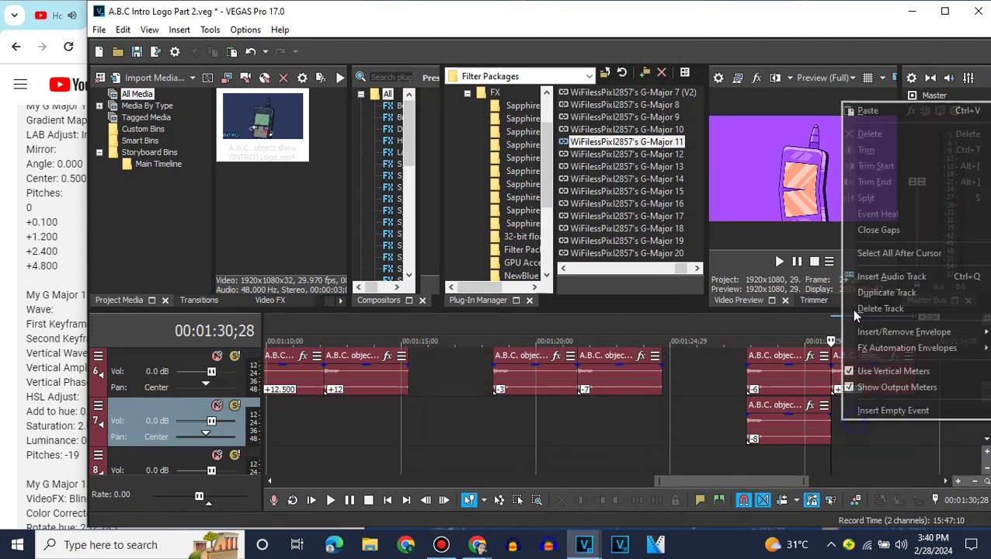
left_click(862, 111)
right_click(842, 412)
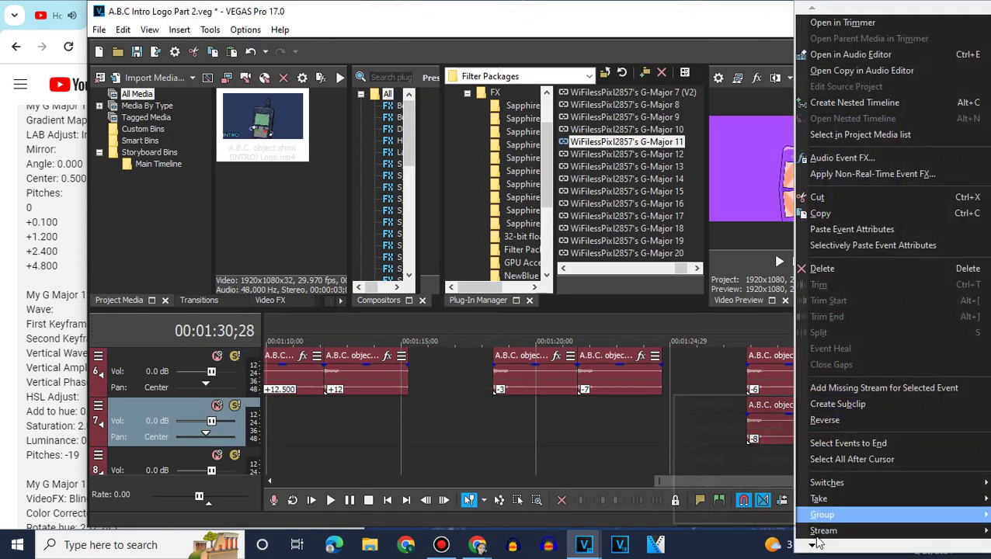
left_click(829, 522)
type("4.8")
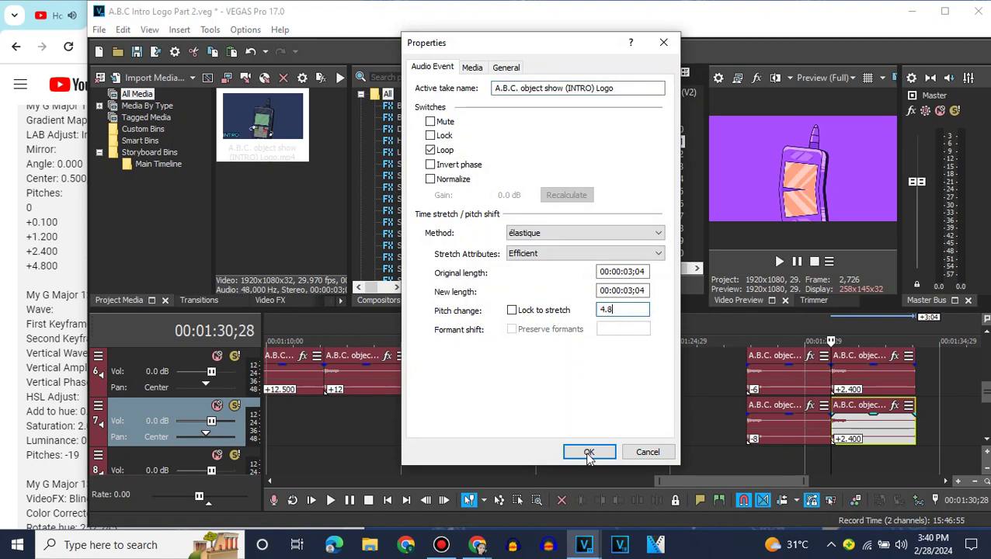
left_click(589, 452)
Switch to YouTube and find the My G Major 12 settings in the video description
key("alt+Tab")
scroll(175, 321, "up", 5)
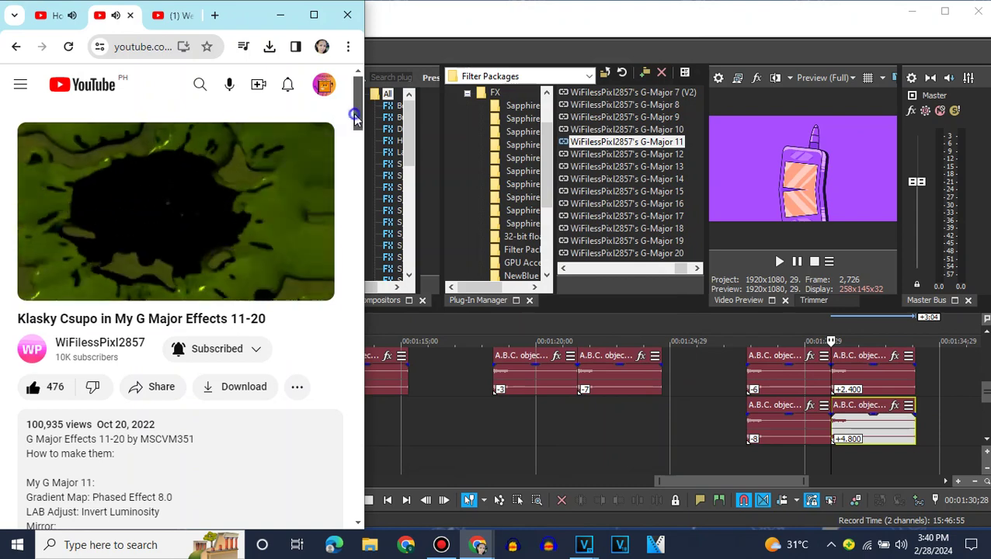
left_click_drag(354, 116, 353, 168)
Switch to VEGAS Pro, paste a new logo clip at 00:01:34;02 on tracks 2 and 3, and place the cursor at its start
left_click(986, 331)
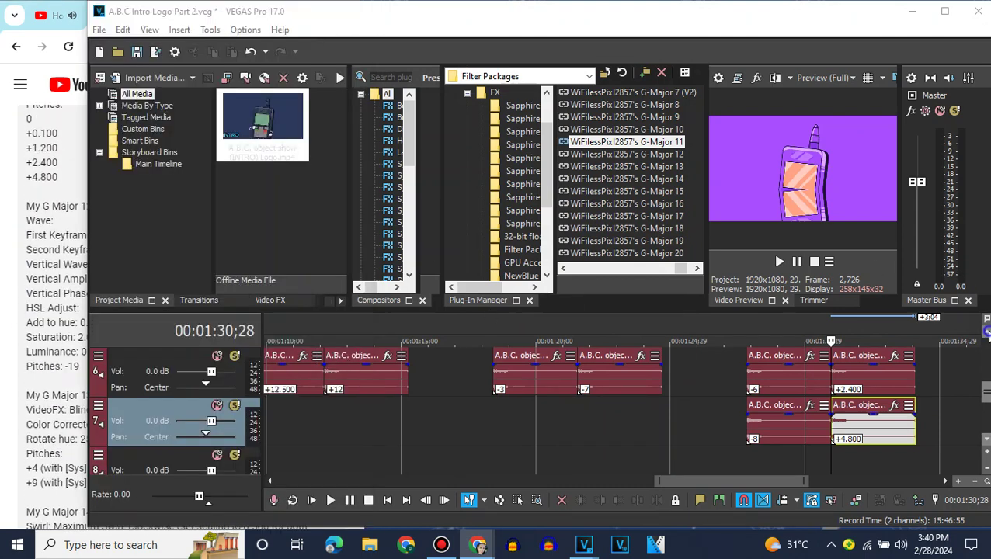
left_click(986, 331)
left_click_drag(751, 479, 873, 481)
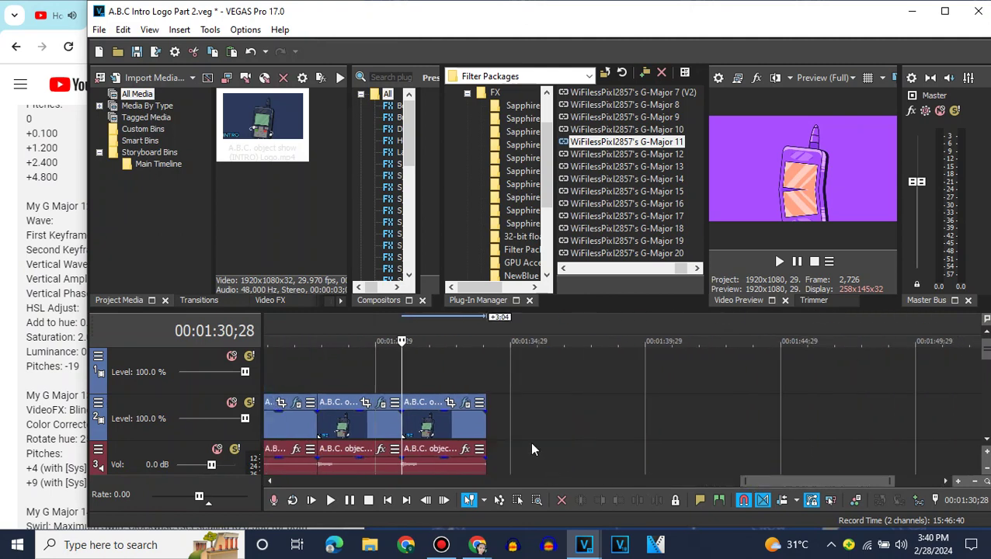
left_click(484, 430)
key("ctrl+v")
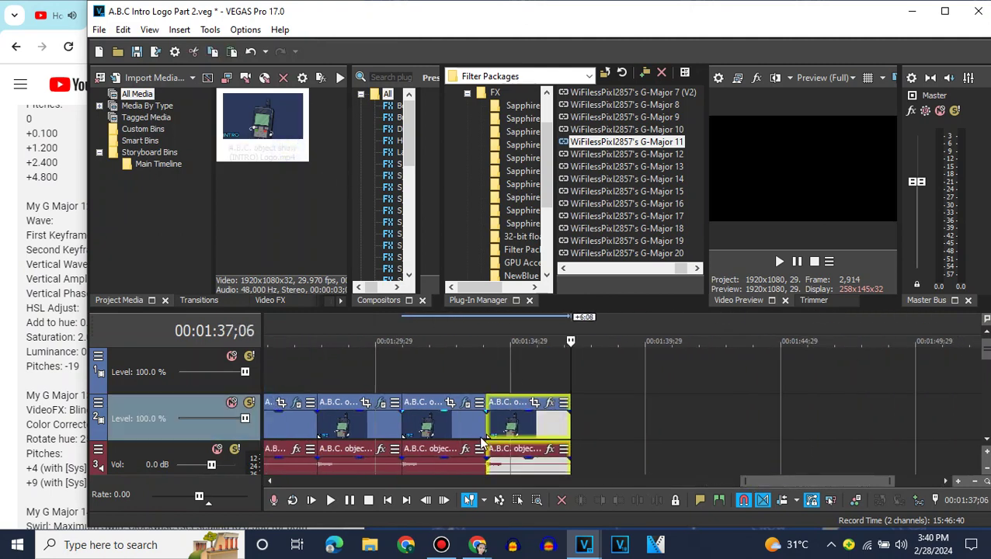
left_click(487, 439)
Set the track 3 audio event at 00:01:34;02 to the élastique method with a pitch change of -19
right_click(518, 439)
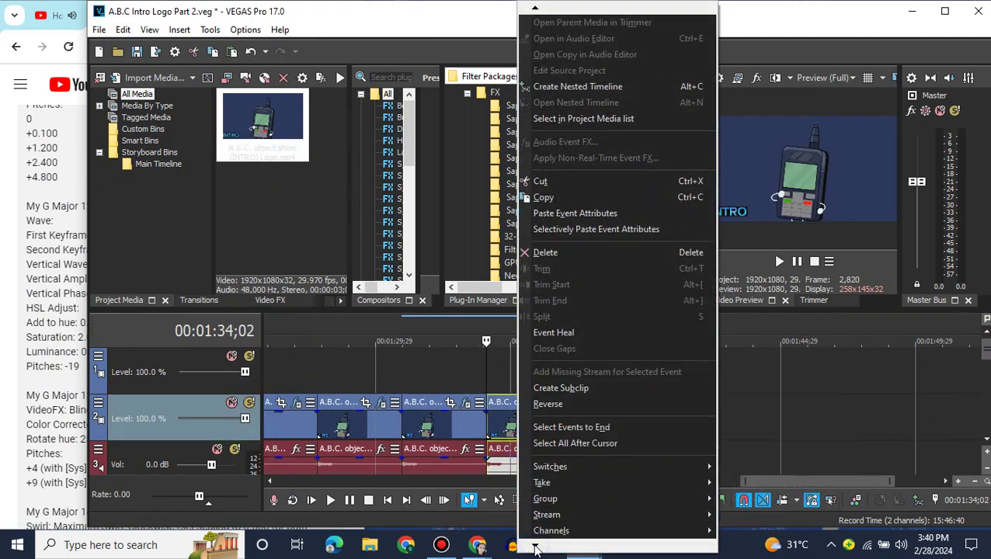
left_click(510, 466)
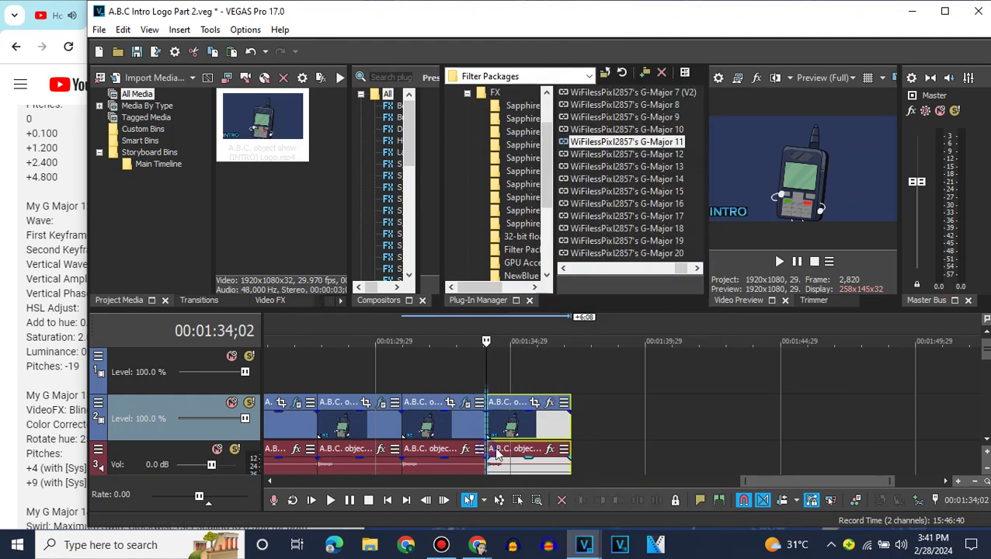
right_click(510, 466)
left_click(522, 545)
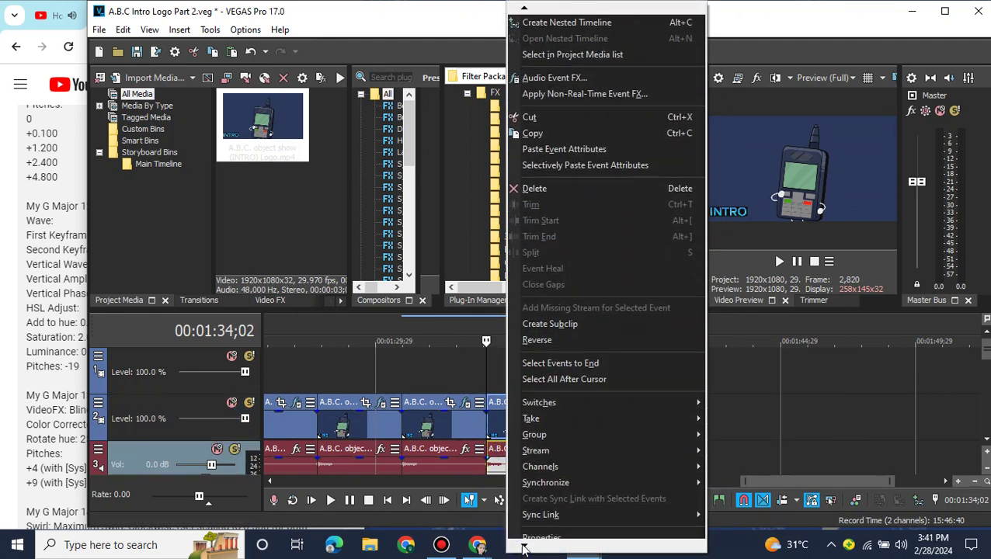
left_click(551, 526)
left_click(579, 232)
left_click(566, 254)
left_click(621, 310)
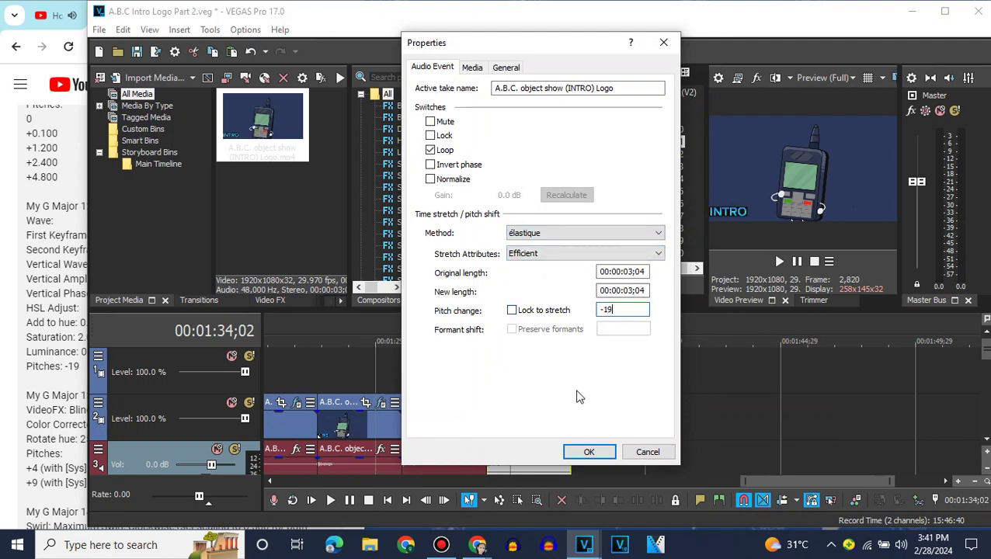
left_click(592, 453)
Apply the WiFilessPixl2857's G-Major 12 package to the clip at 00:01:34;02 and move the second Wave keyframe to 00:00:03;04
left_click_drag(645, 159, 538, 410)
left_click_drag(693, 362, 765, 365)
Scrub through the Wave animation, review the clip's HSL Adjust settings, and close the effects window
left_click_drag(270, 343, 708, 335)
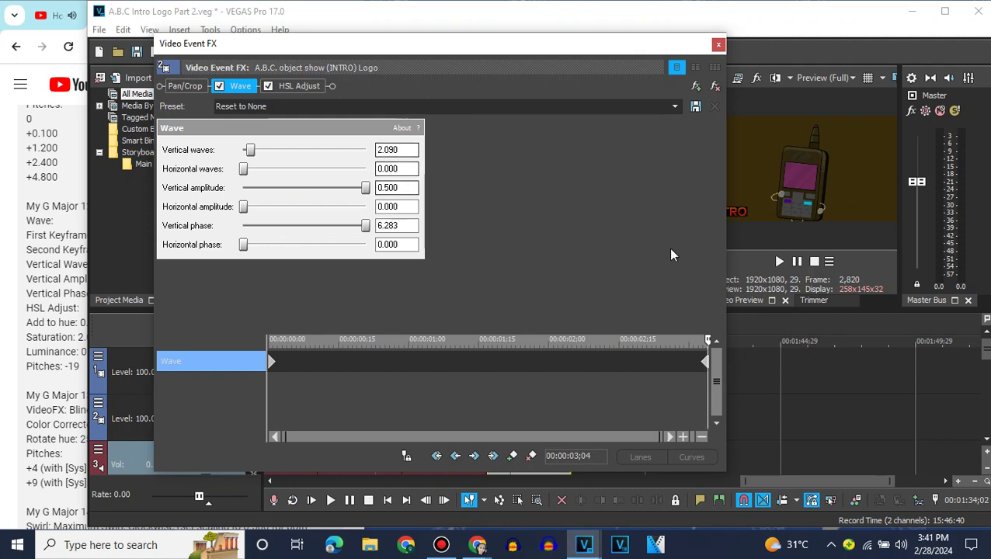
left_click_drag(707, 340, 844, 339)
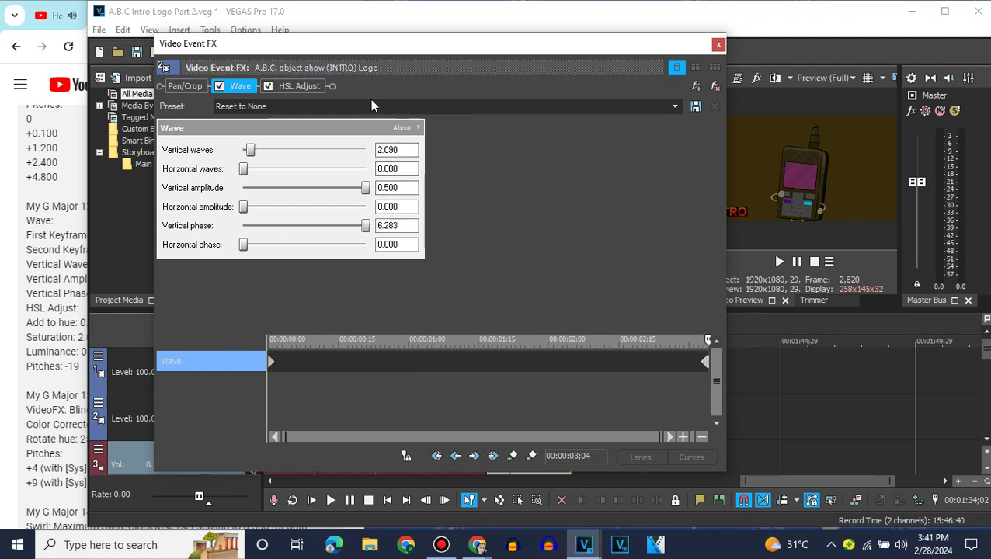
left_click(298, 87)
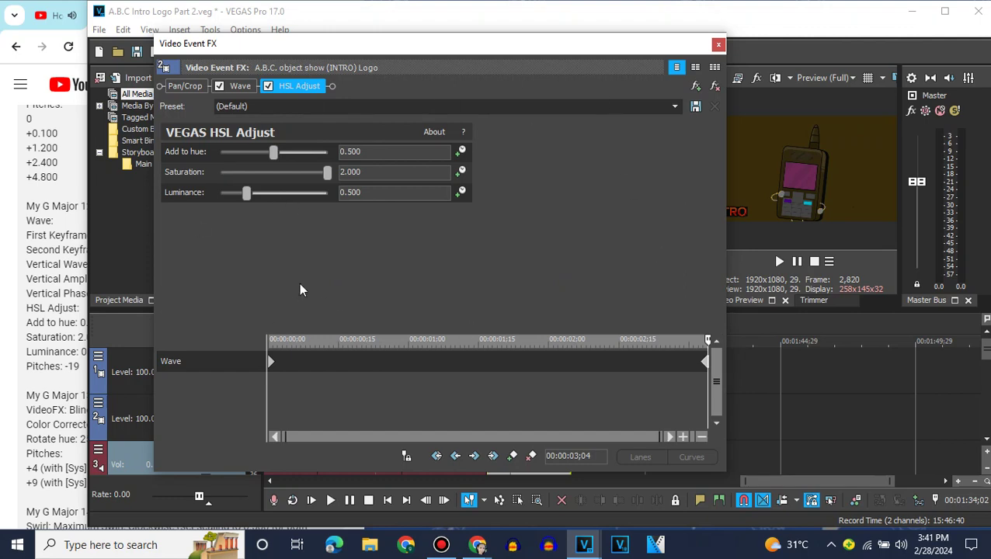
left_click(718, 44)
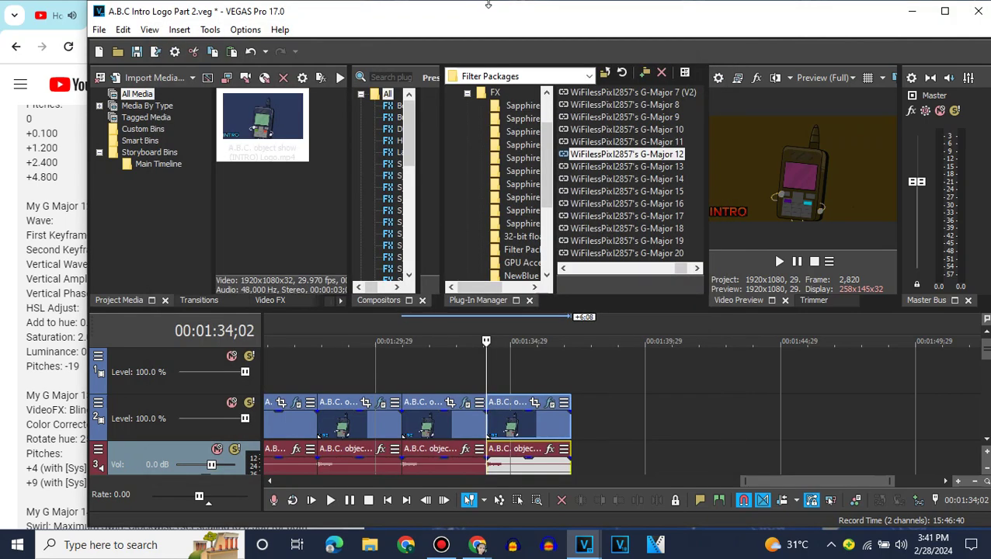
Add another logo clip at 00:01:37;06 on tracks 2 and 3 and apply the WiFilessPixl2857's G-Major 13 package
left_click(565, 9)
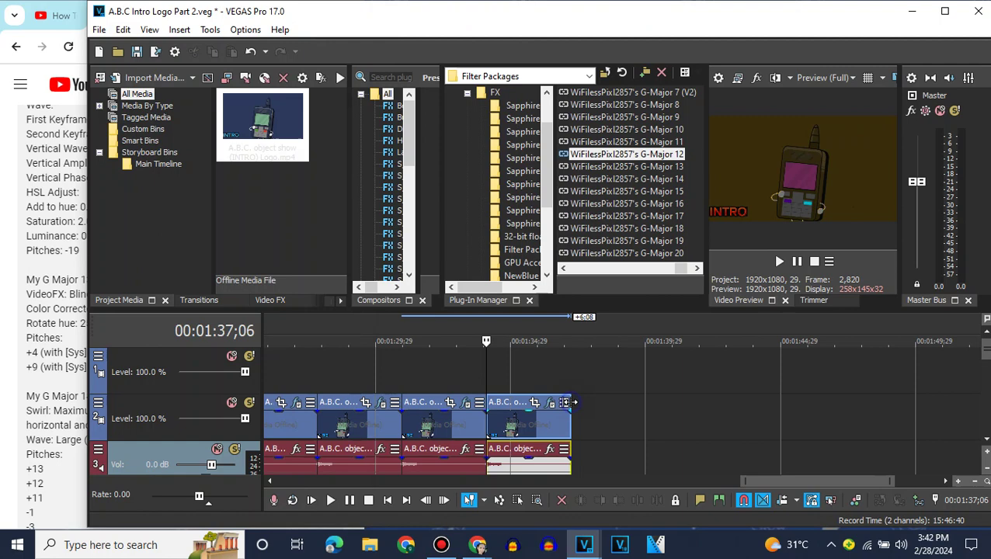
left_click(575, 398)
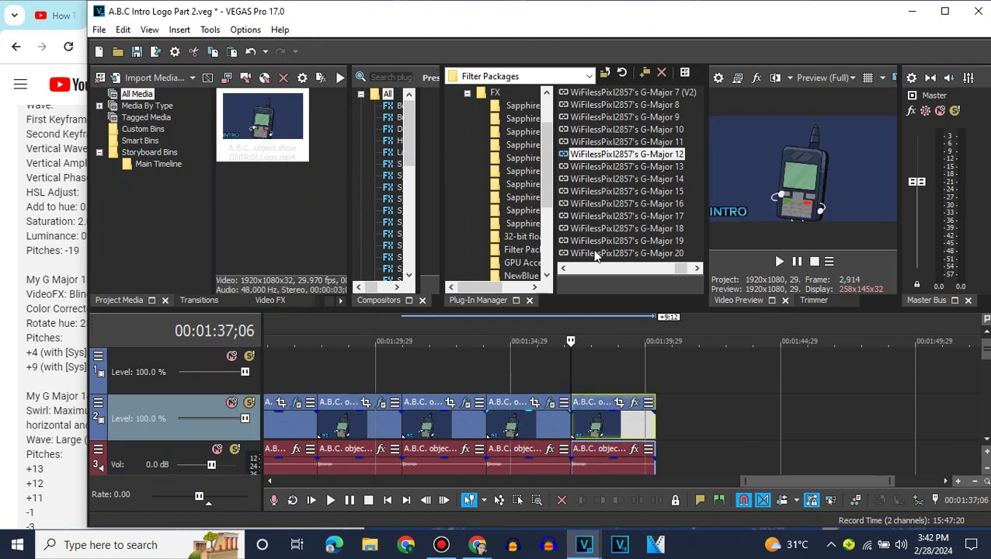
left_click_drag(621, 177, 594, 416)
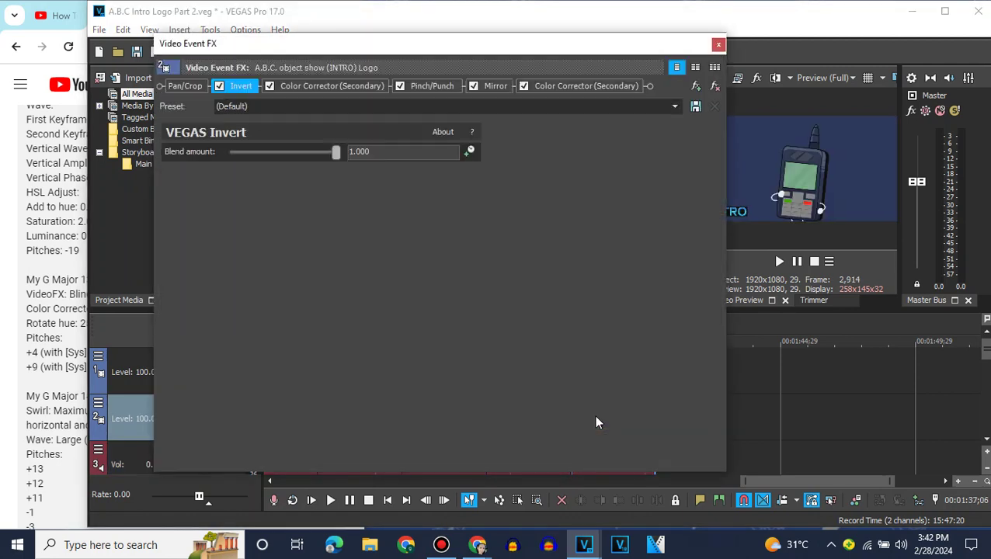
Review the Color Corrector (Secondary), Pinch/Punch and Mirror settings of the G-Major 13 clip, and close the effects window
left_click(354, 86)
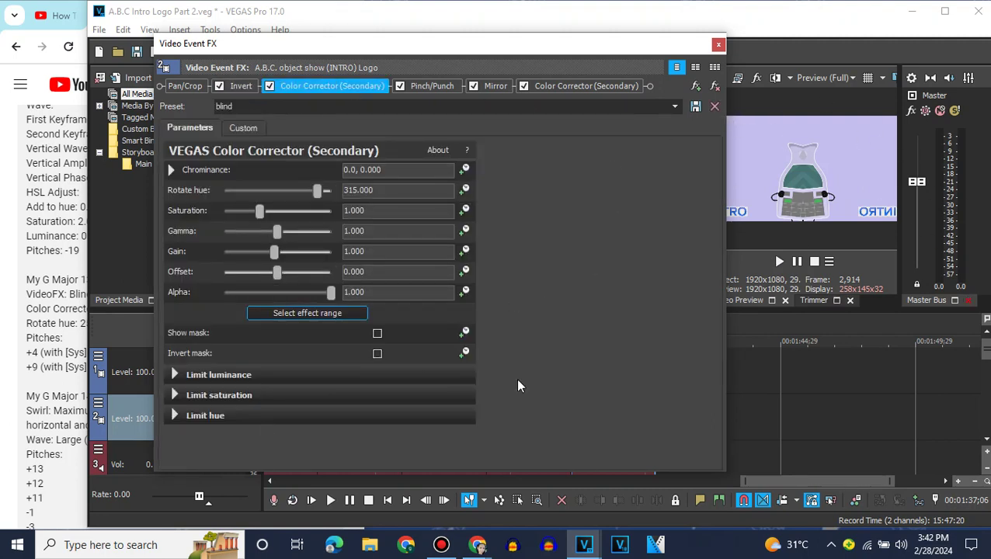
left_click(445, 87)
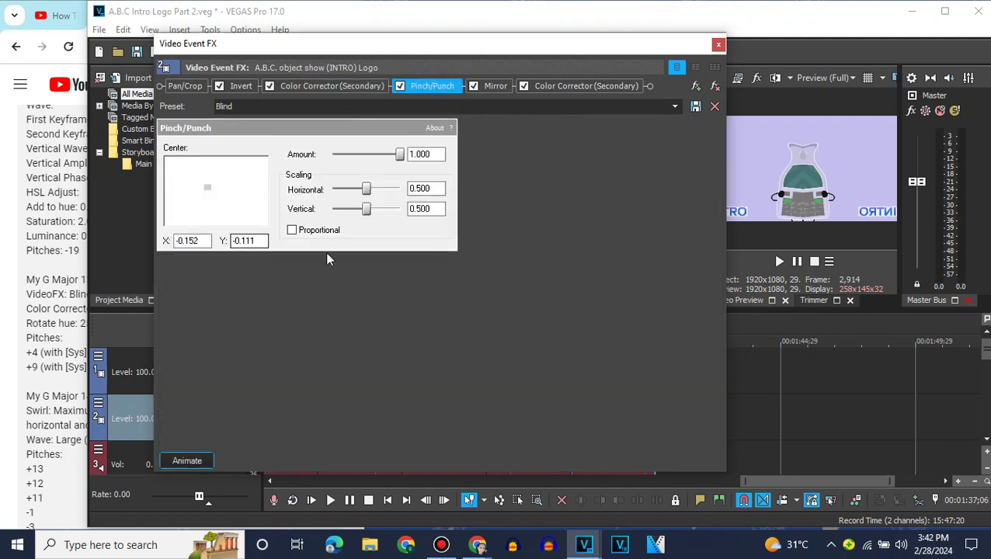
left_click(492, 87)
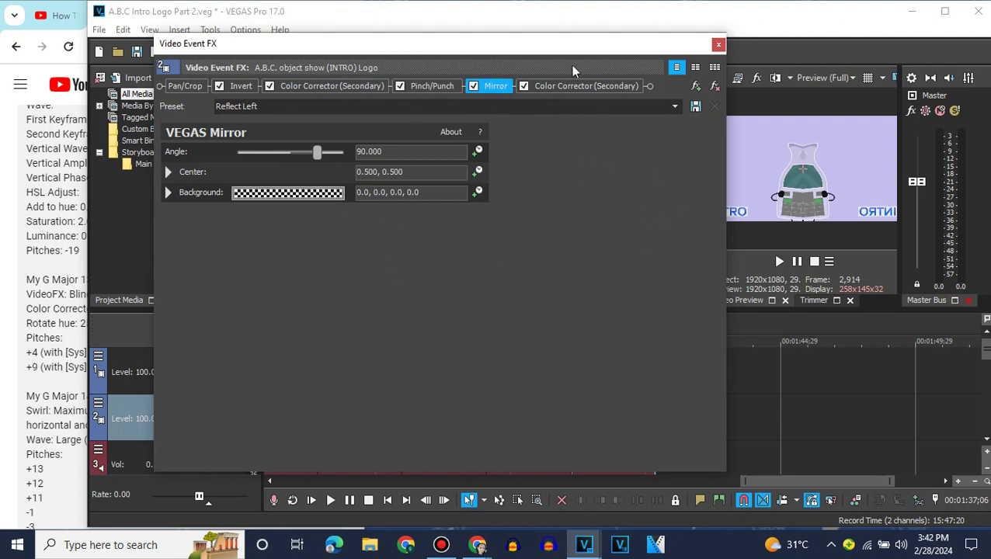
left_click(584, 87)
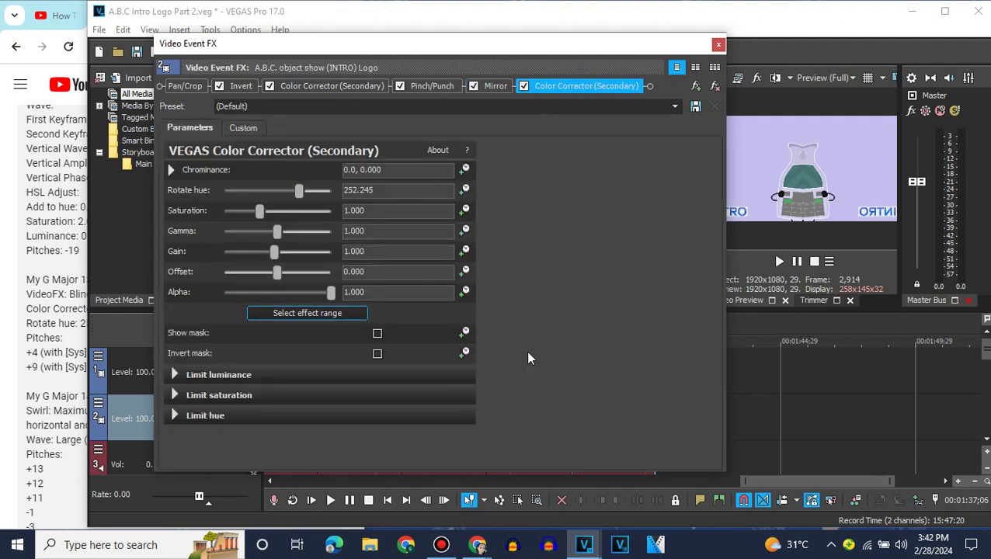
left_click(719, 45)
Apply ExpressFX Flange/Wah-Wah with the [Sys] Mad flange preset to the track 3 audio event at 00:01:37;06
left_click(986, 439)
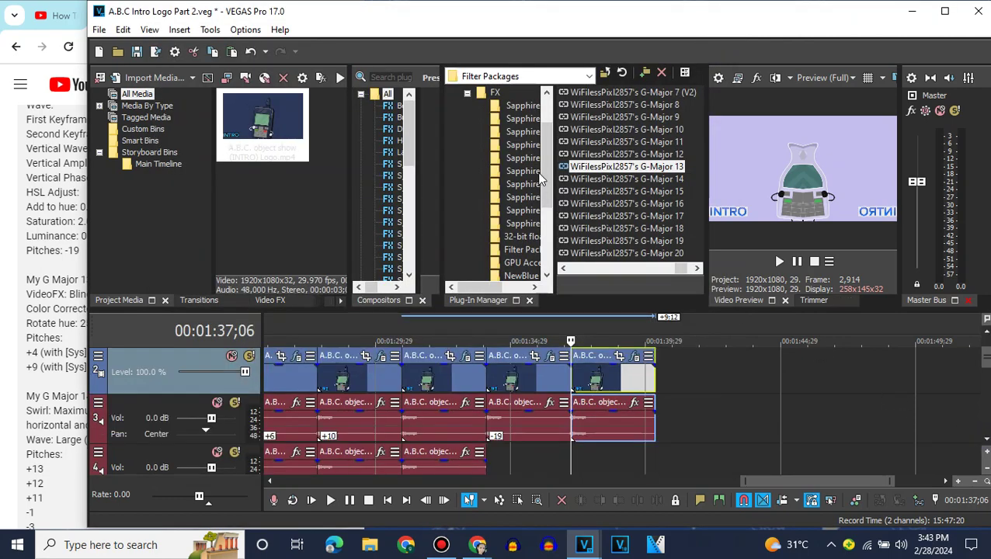
scroll(491, 110, "up", 3)
left_click(489, 105)
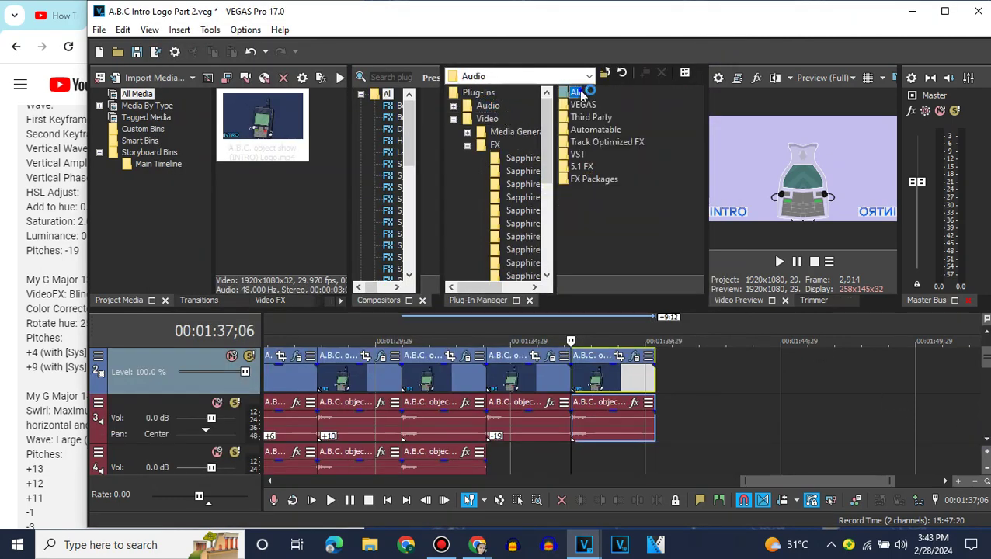
left_click_drag(596, 271, 617, 271)
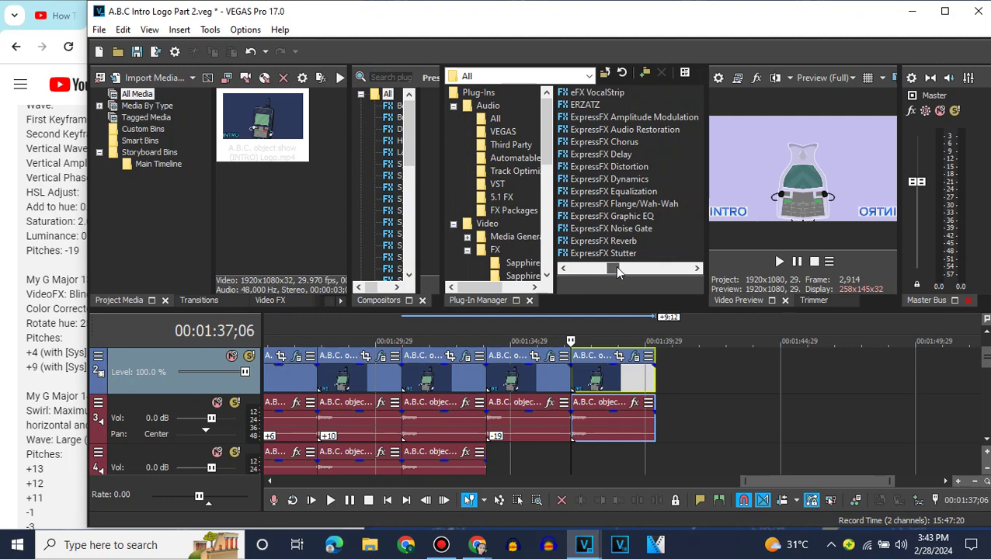
left_click_drag(641, 208, 597, 444)
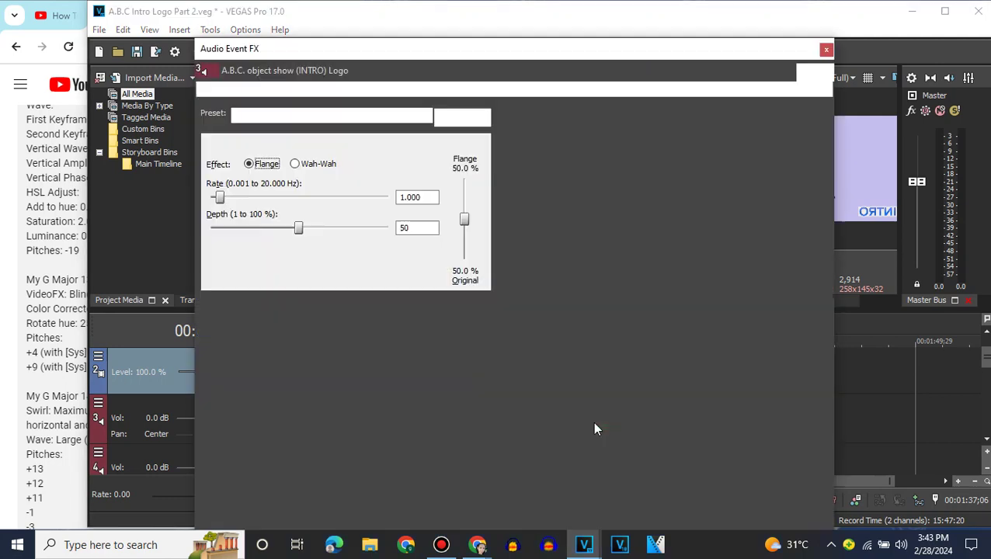
left_click(426, 117)
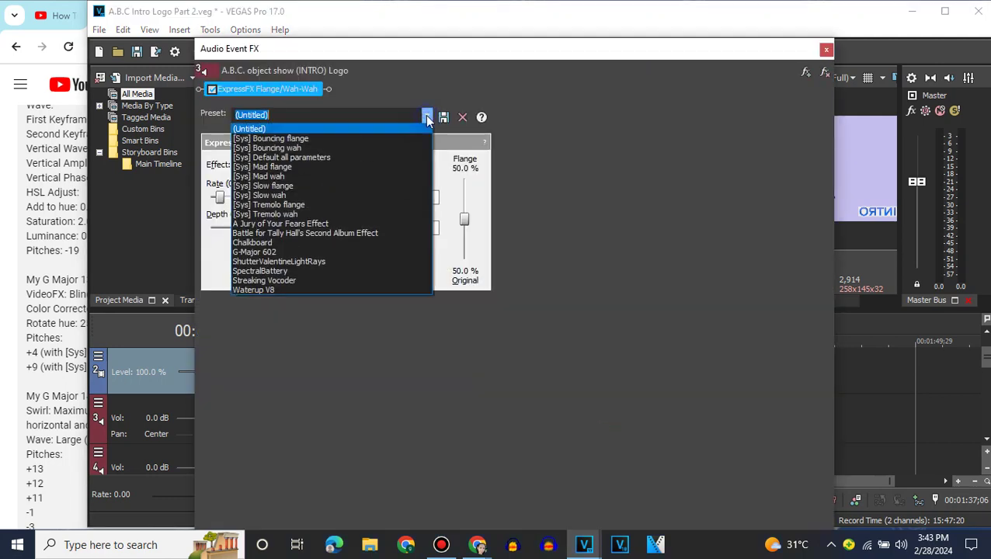
left_click(292, 173)
key("alt+Tab")
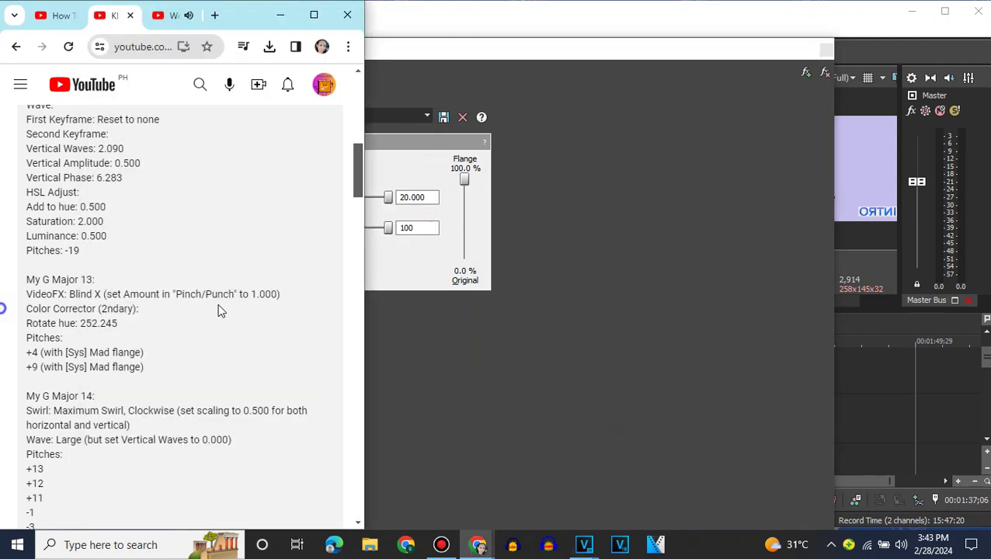
left_click(822, 49)
Set the track 3 audio event at 00:01:37;06 to the élastique method with a pitch change of 4
right_click(596, 427)
left_click(610, 546)
left_click(636, 517)
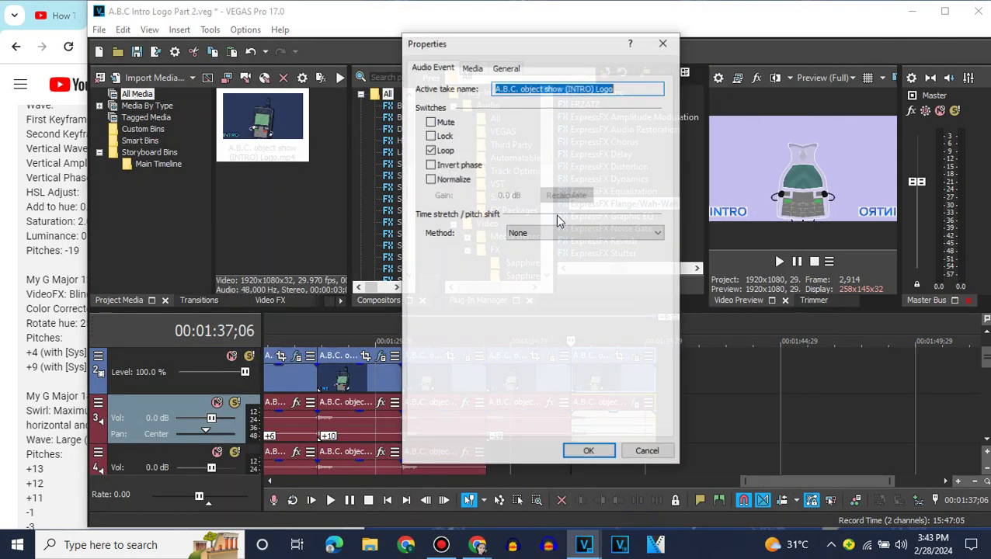
left_click(528, 257)
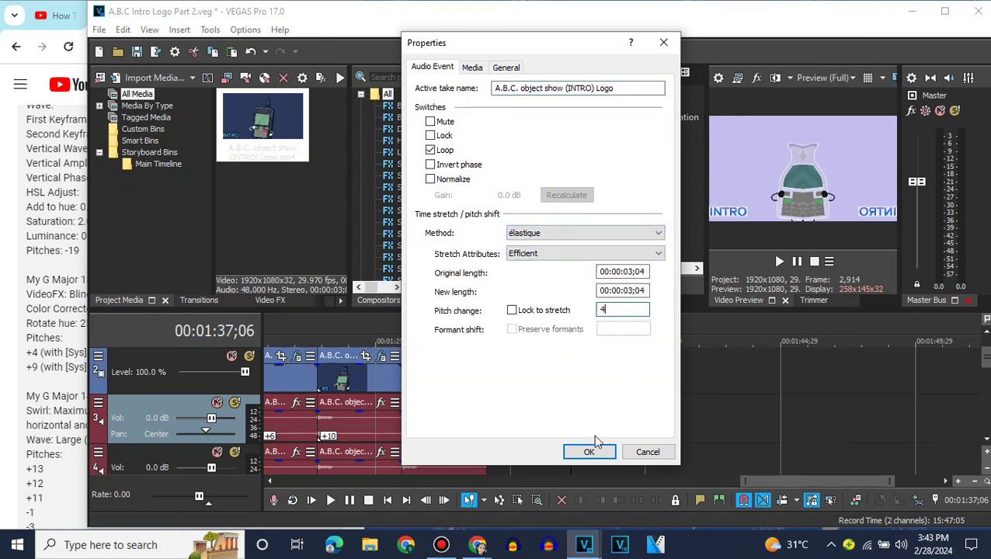
left_click(591, 451)
Duplicate the +4 audio event onto track 4 at 00:01:37;06 and delete the extra video track
left_click(985, 440)
right_click(617, 416)
left_click(646, 109)
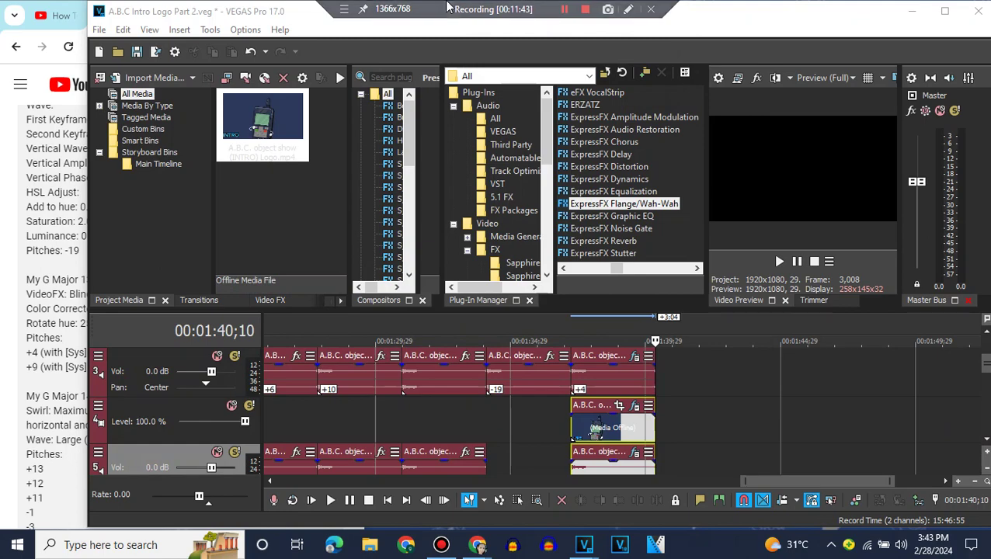
right_click(547, 421)
left_click(591, 296)
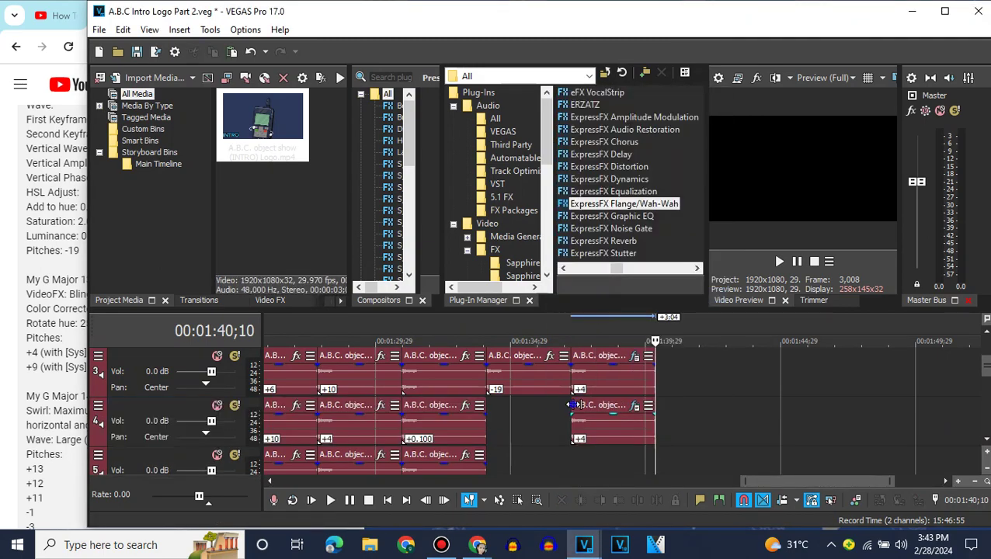
Set the pitch change of the track 4 audio event at 00:01:37;06 to 9
right_click(582, 420)
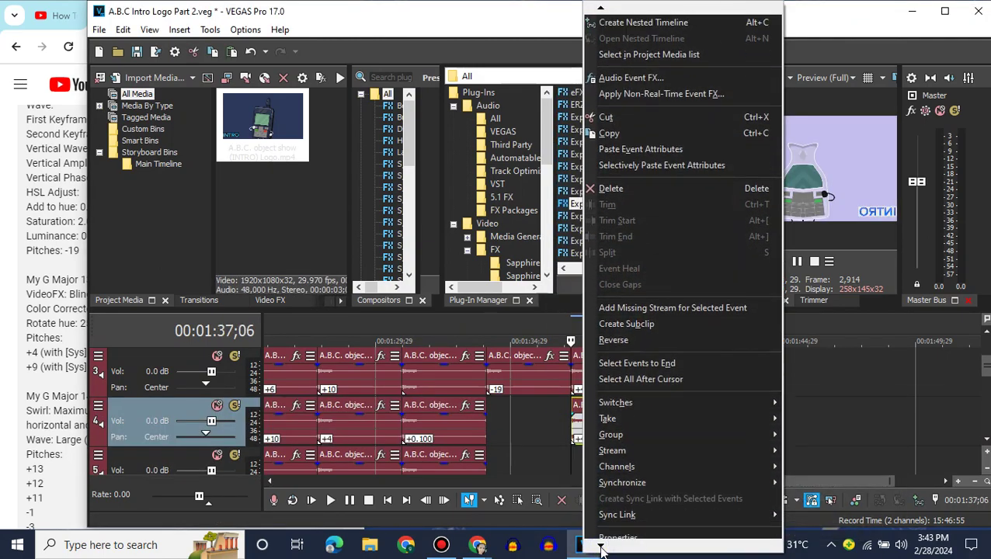
left_click(602, 522)
double_click(633, 309)
type("9")
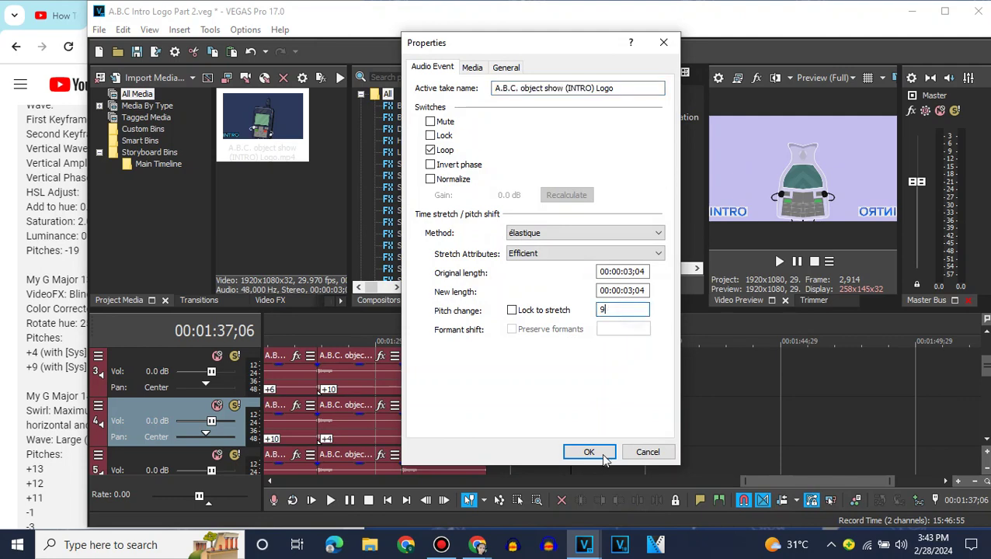
left_click(589, 451)
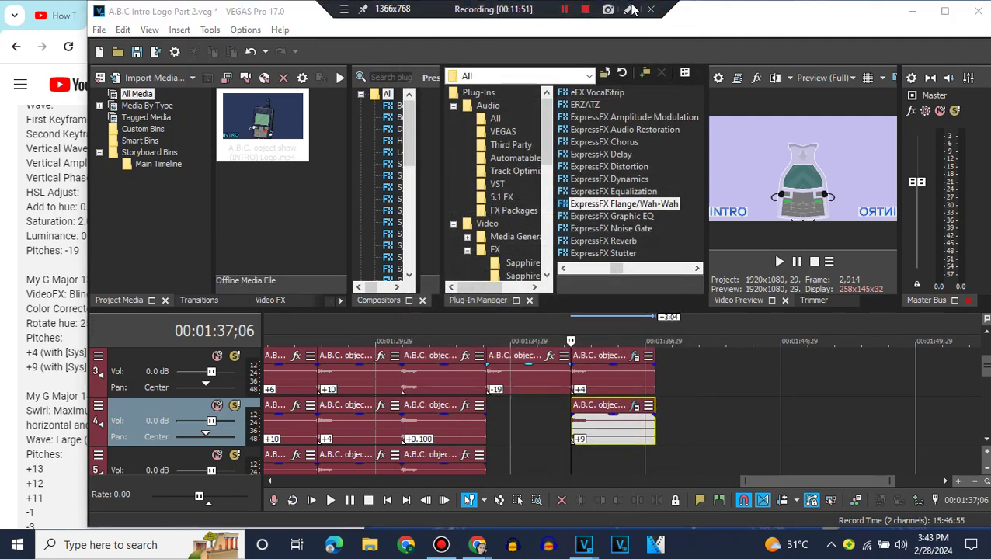
left_click(630, 8)
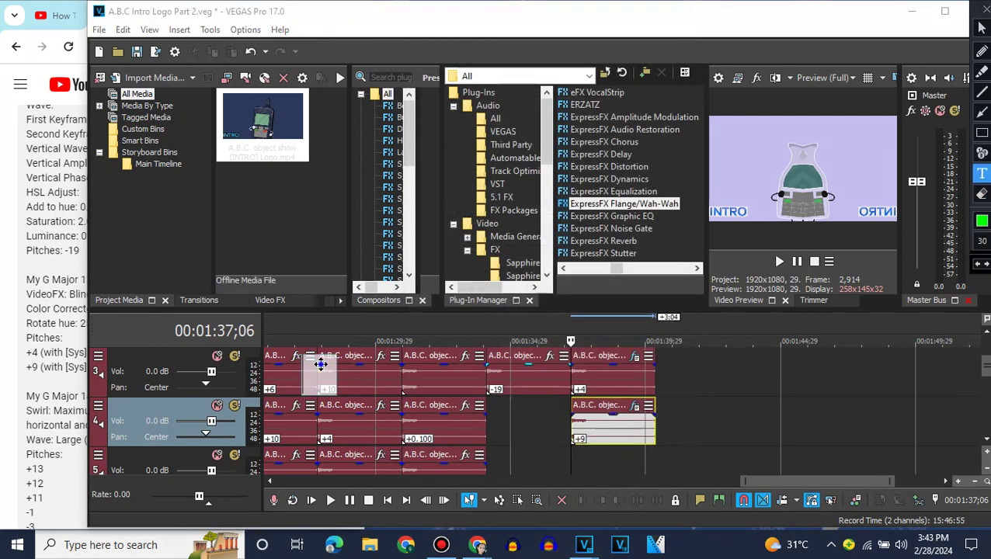
type("UNDS LIKE")
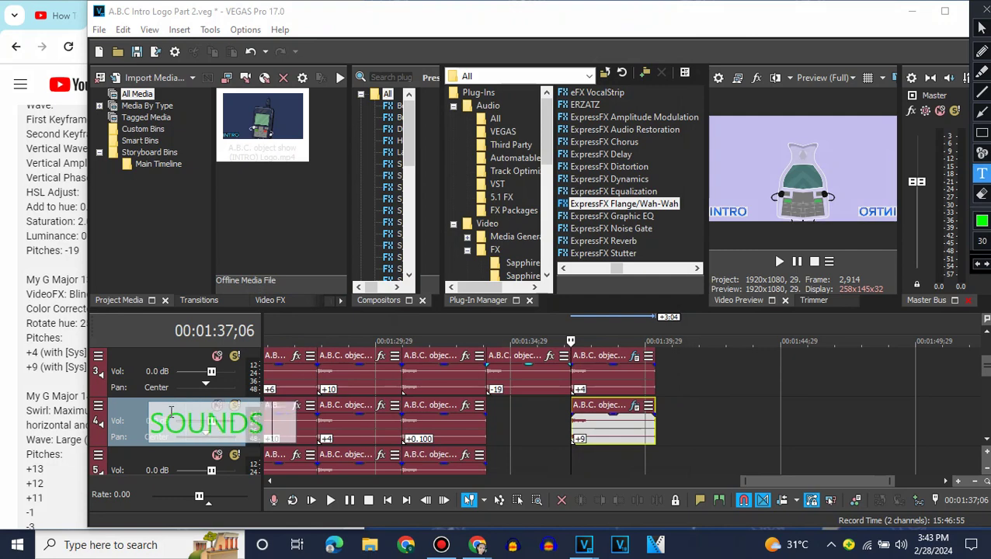
type(" FLOWER")
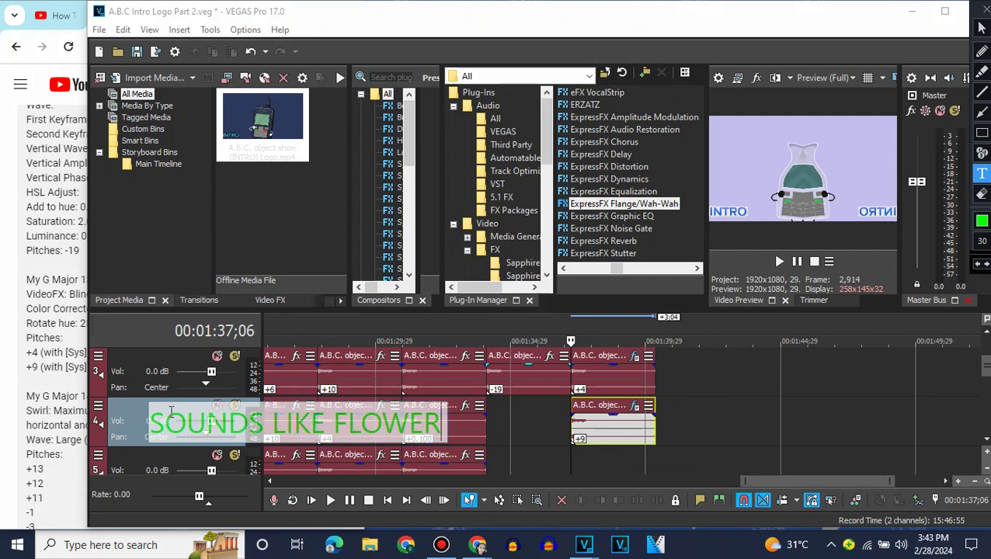
type(" MOAJO")
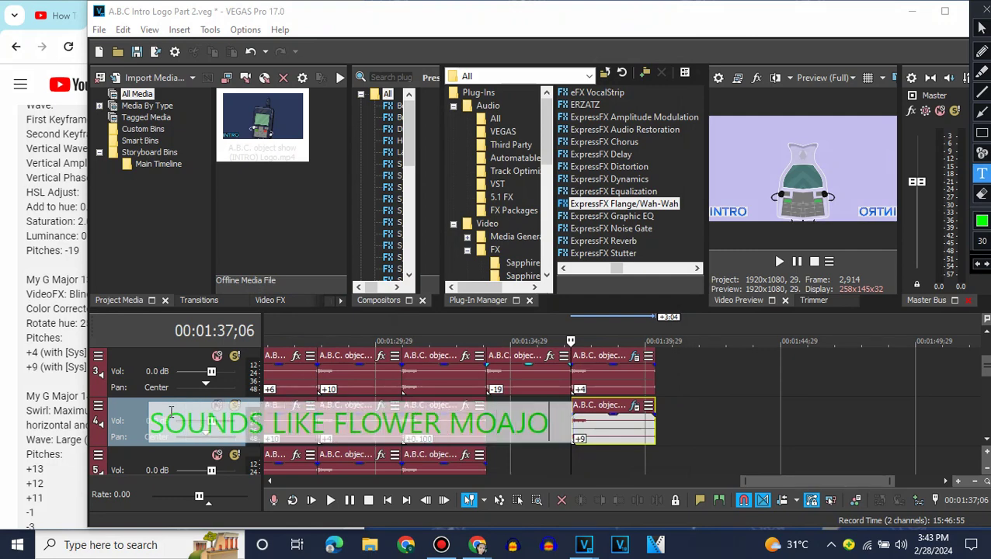
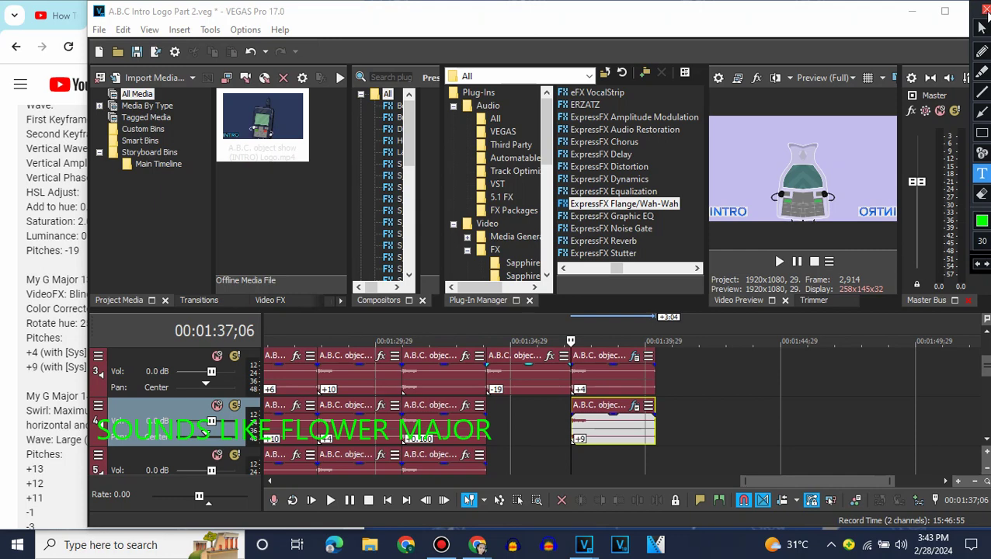
left_click(986, 9)
Paste another logo clip at 00:01:40;10 on tracks 2 and 3
left_click(986, 334)
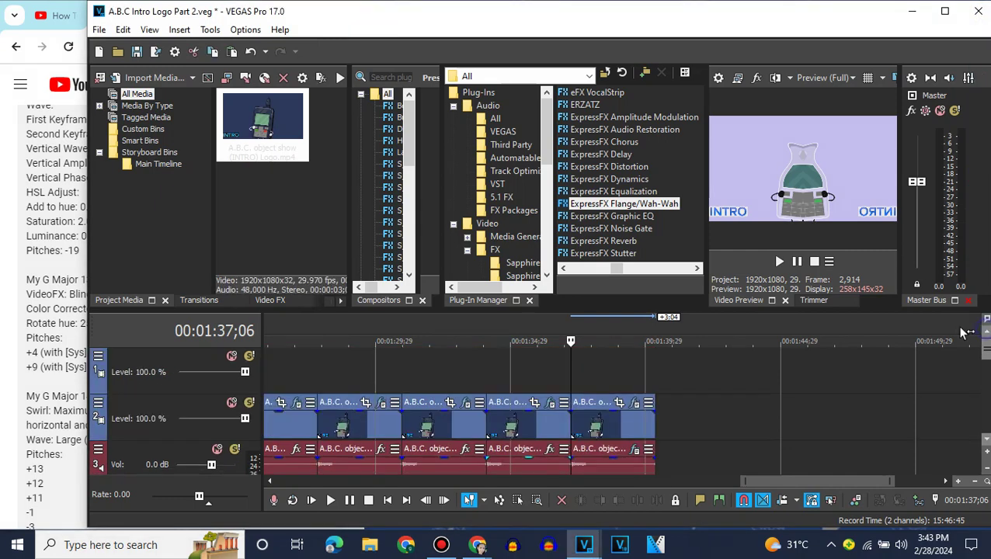
left_click(650, 422)
key("ctrl+v")
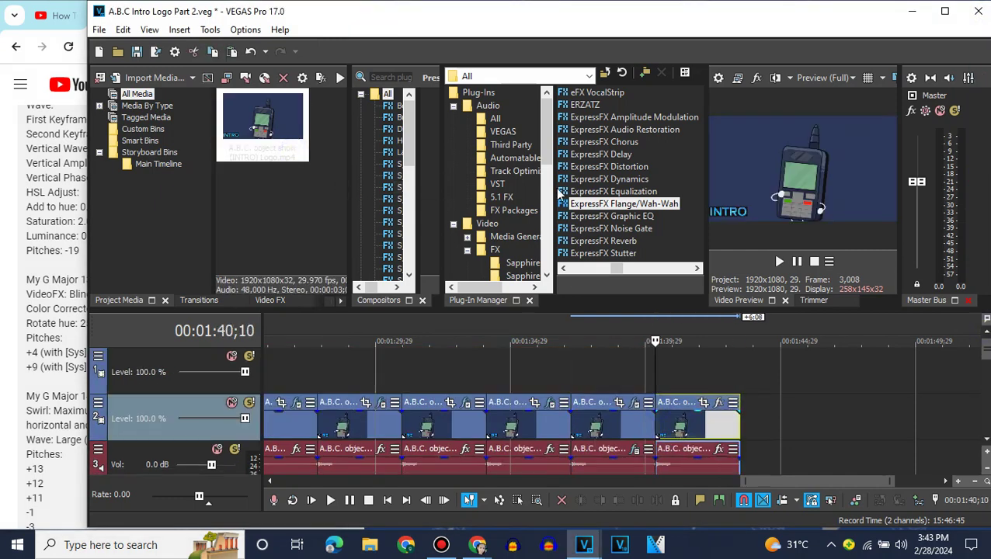
Apply the WiFilessPixl2857's G-Major 14 filter package to the logo clip at 00:01:40;10
scroll(547, 183, "down", 8)
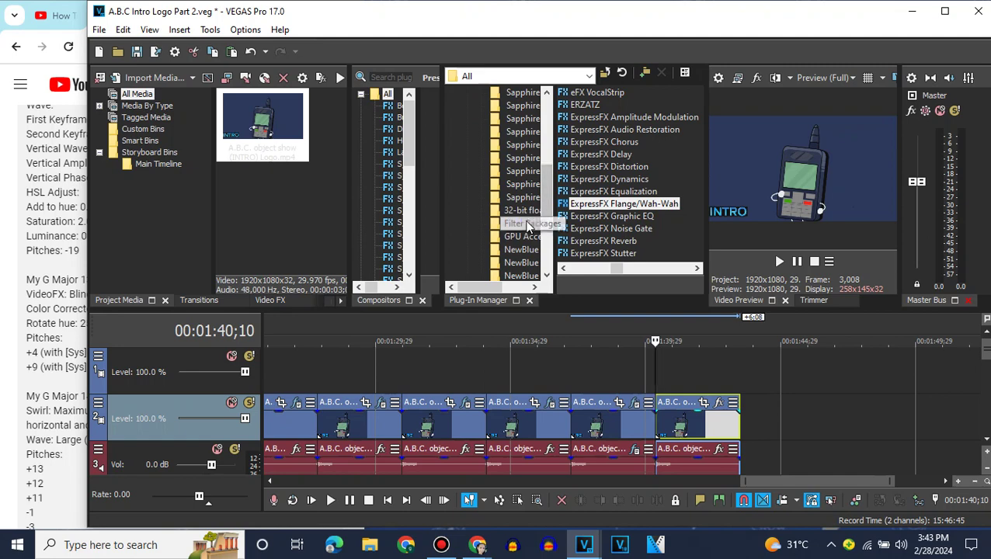
left_click(526, 225)
left_click(635, 266)
left_click_drag(634, 266, 698, 272)
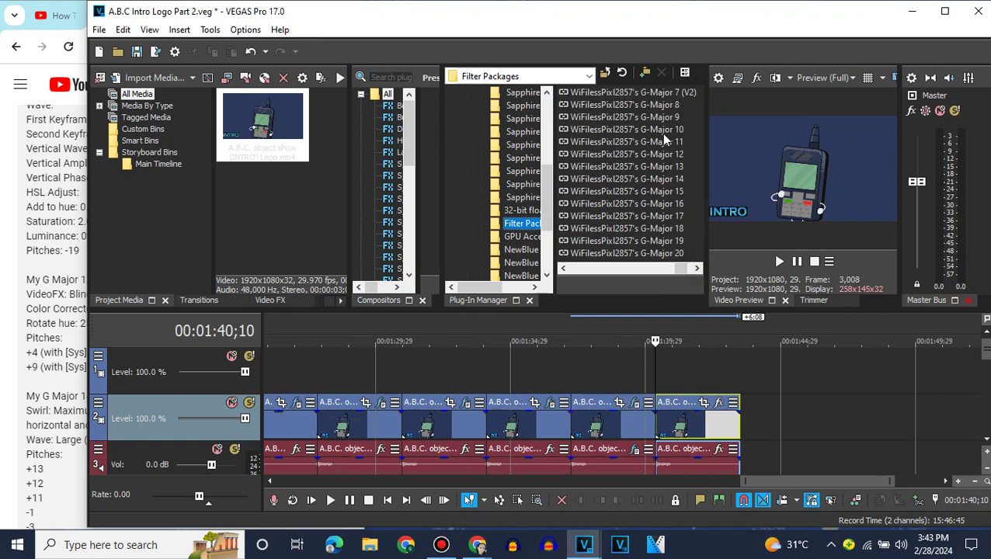
left_click_drag(661, 180, 692, 415)
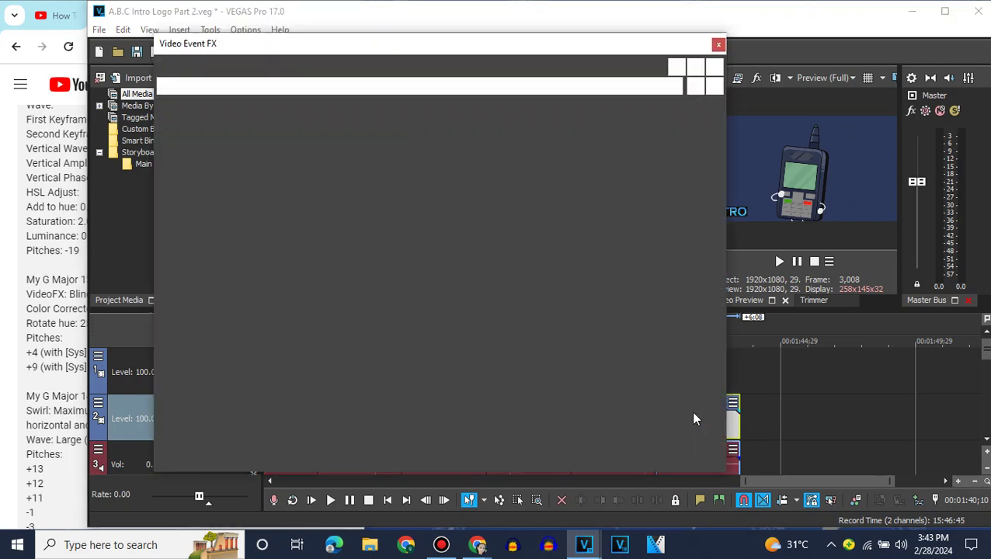
left_click(717, 44)
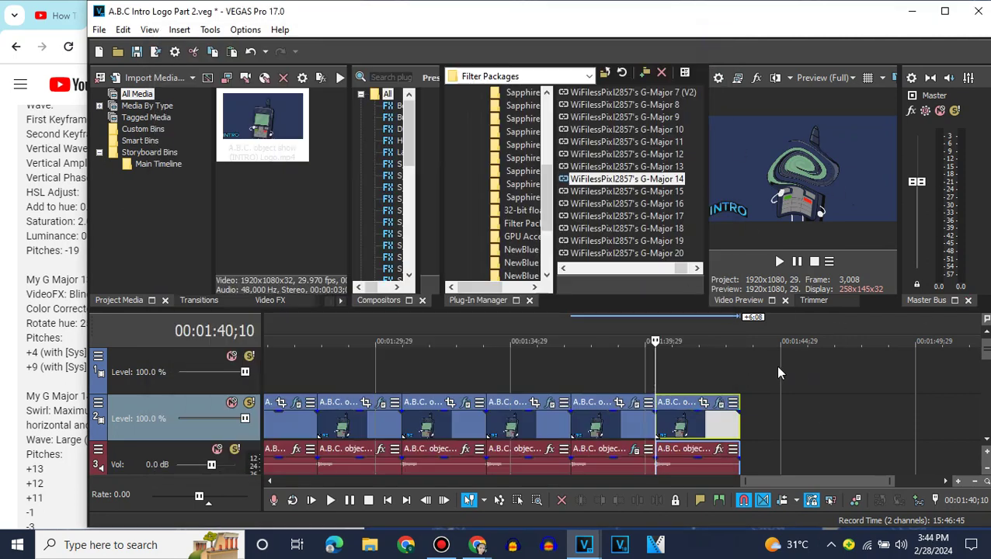
Check the G-Major 14 clip's Swirl and Wave settings against the YouTube description, and close the effects window
left_click(721, 403)
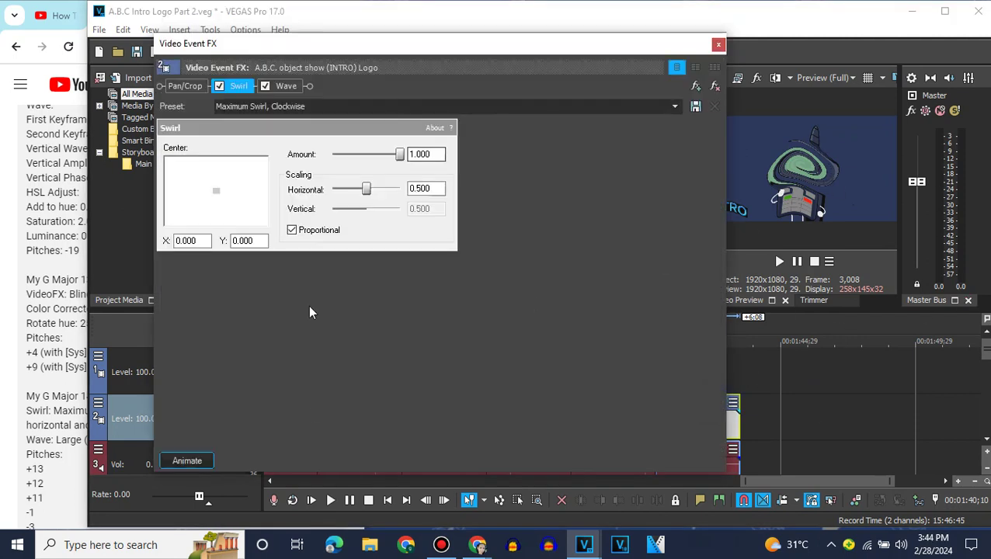
left_click(286, 86)
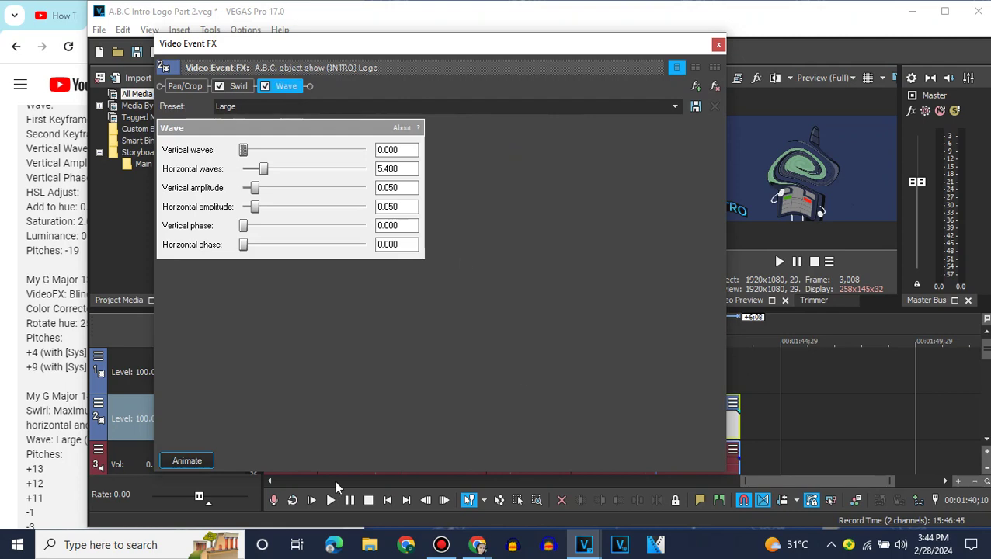
left_click(3, 337)
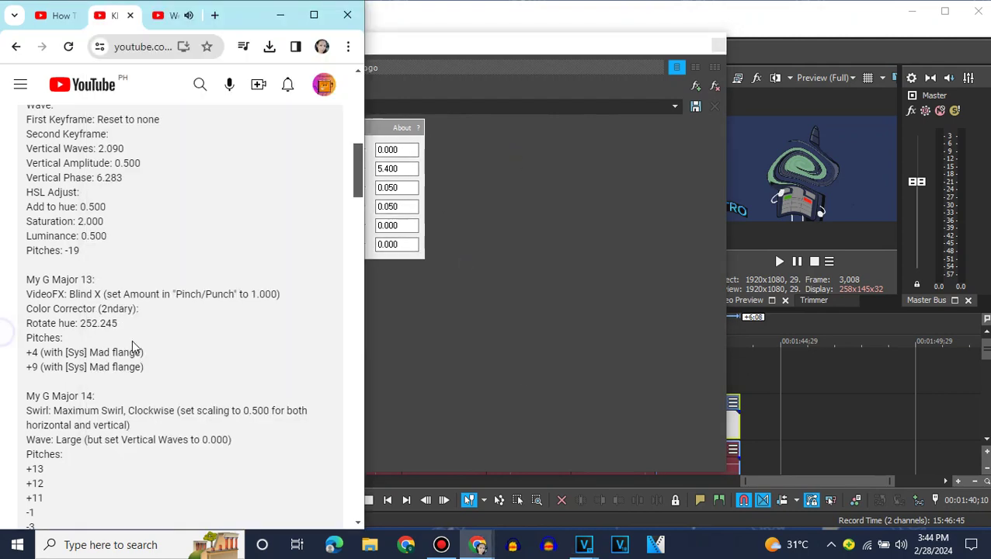
scroll(131, 340, "down", 4)
left_click(716, 45)
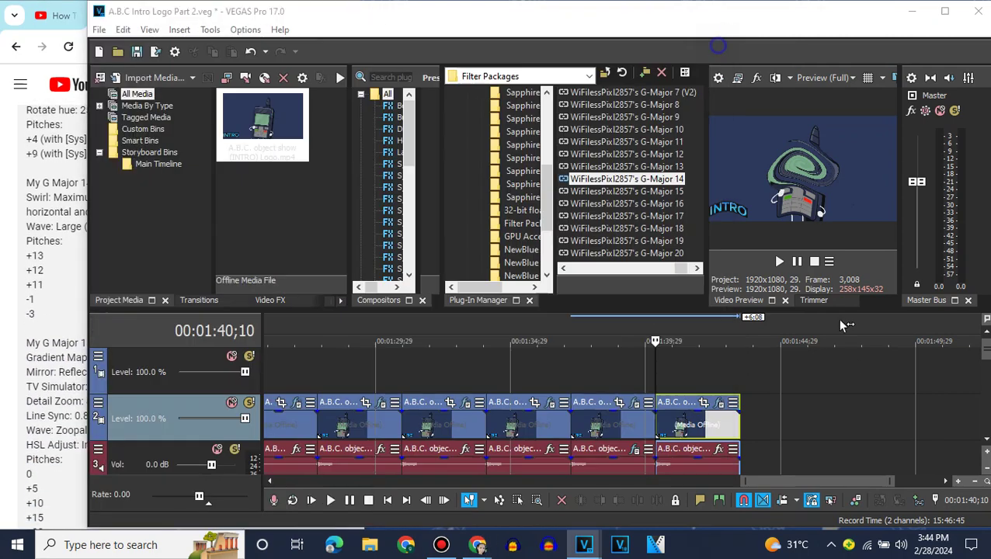
Set the track 3 audio event at 00:01:40;10 to the élastique method with a pitch change of 13
scroll(679, 432, "down", 2)
right_click(679, 432)
mouse_move(696, 548)
left_click(716, 521)
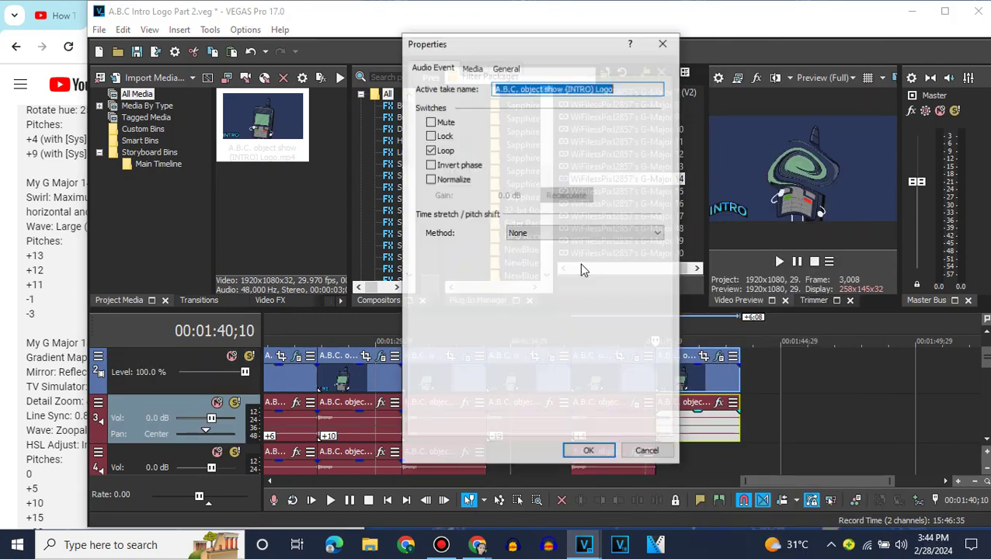
left_click(582, 234)
left_click(553, 257)
double_click(634, 309)
type("13")
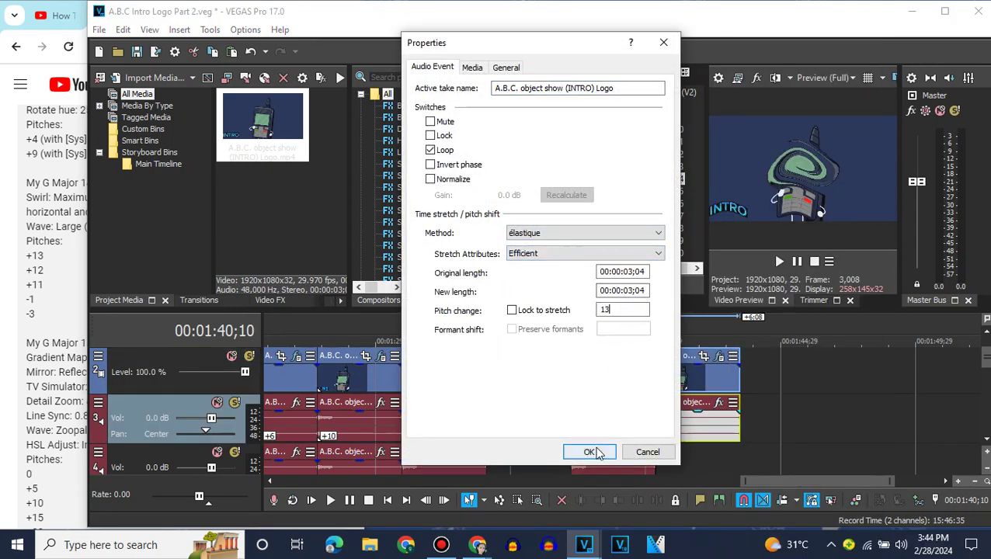
left_click(588, 452)
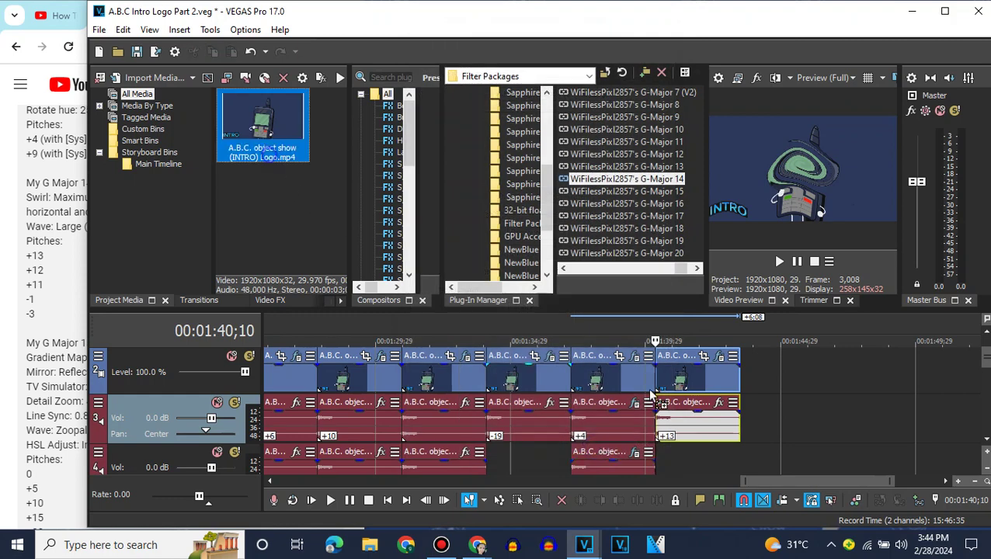
Paste the logo clip's audio at 00:01:40;10 below track 3 and delete the extra video track
scroll(661, 449, "down", 2)
right_click(639, 425)
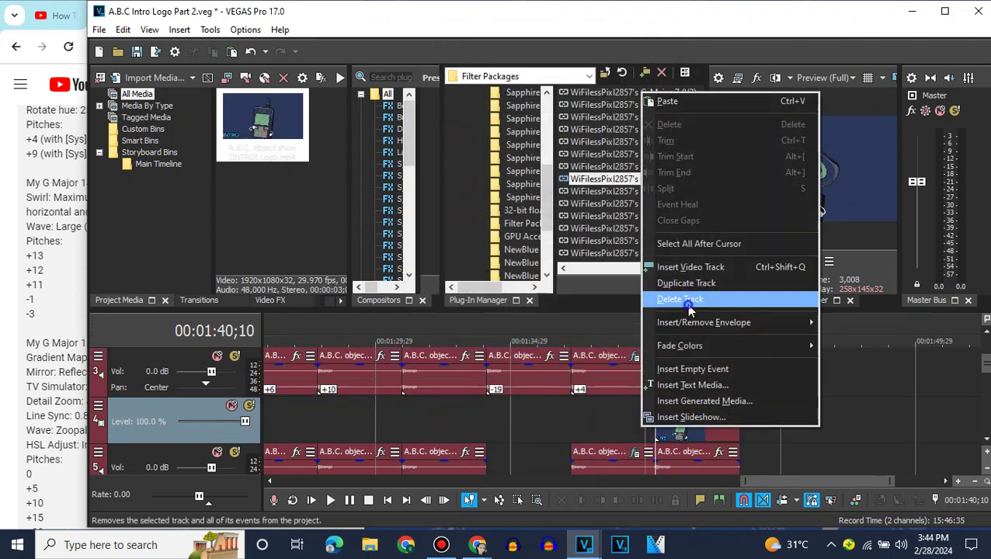
left_click(684, 360)
Set the track 4 audio event at 00:01:40;10 to the élastique method with a pitch change of 12
right_click(669, 430)
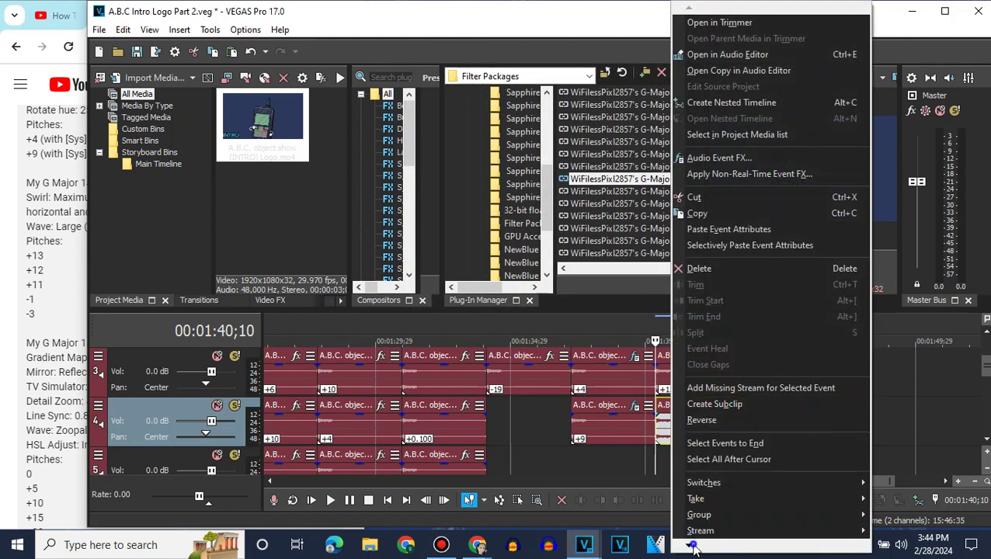
mouse_move(688, 545)
left_click(702, 522)
left_click(582, 233)
left_click(564, 255)
double_click(635, 309)
type("12")
left_click(584, 452)
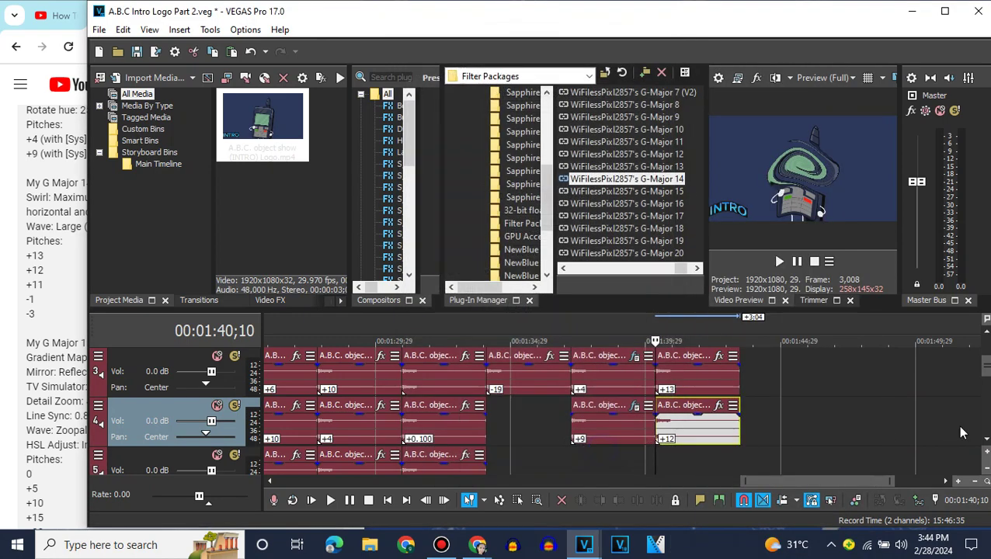
Paste the audio event onto track 5 at 00:01:40;10 and set its pitch change to 11
left_click(987, 441)
right_click(680, 407)
left_click(718, 101)
left_click(657, 406)
right_click(685, 407)
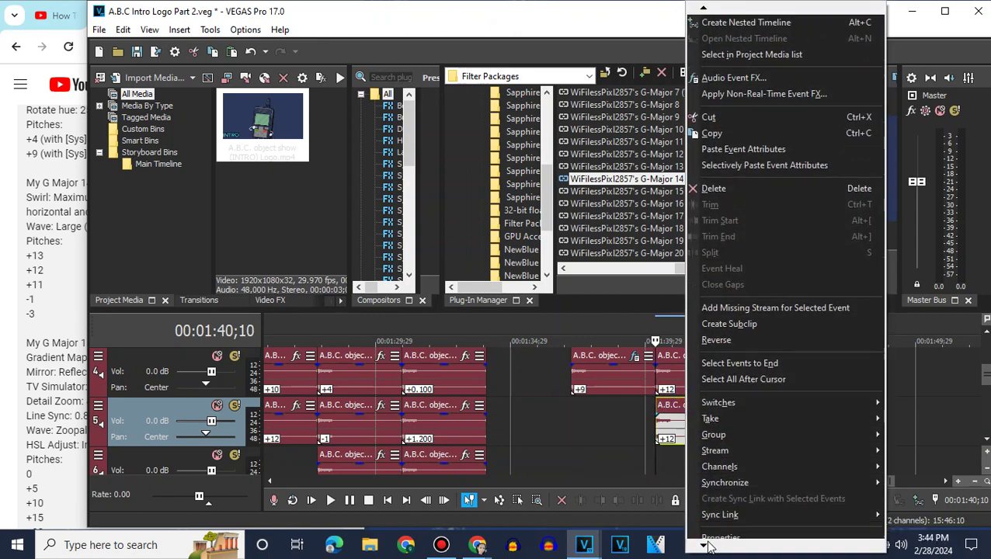
left_click(721, 525)
double_click(641, 310)
type("11.00000")
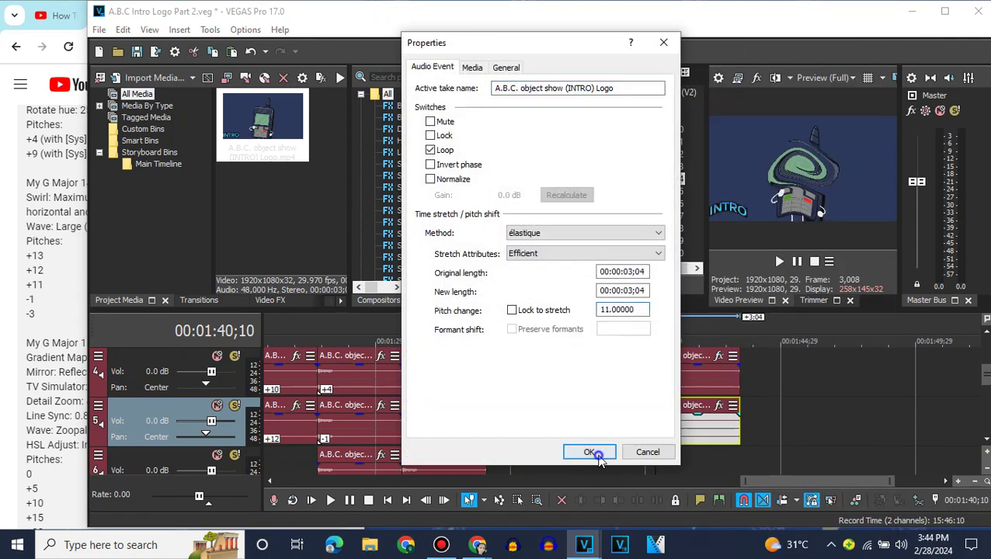
left_click(592, 453)
Paste the audio event onto track 6 at 00:01:40;10 and set its pitch change to -1
scroll(702, 420, "down", 1)
right_click(702, 420)
left_click(735, 116)
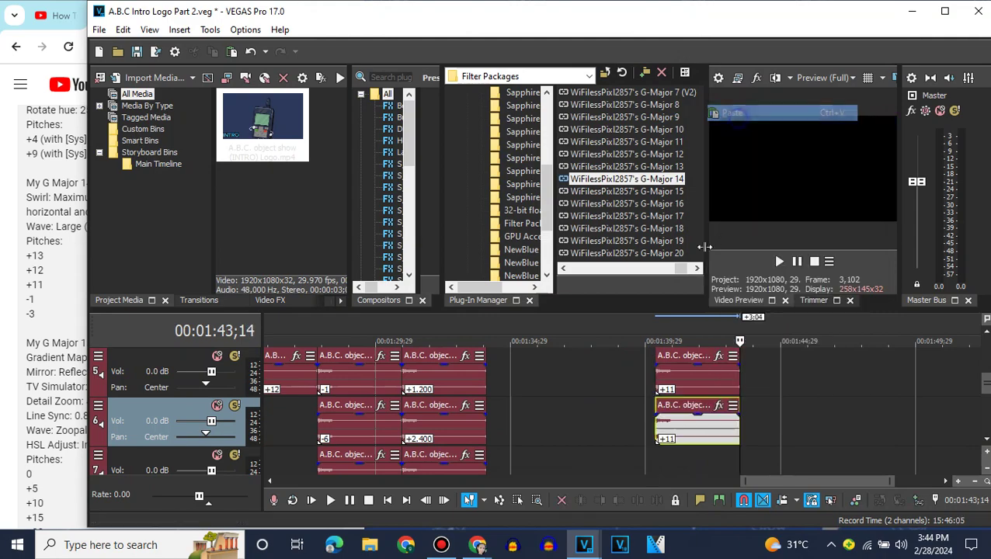
right_click(691, 423)
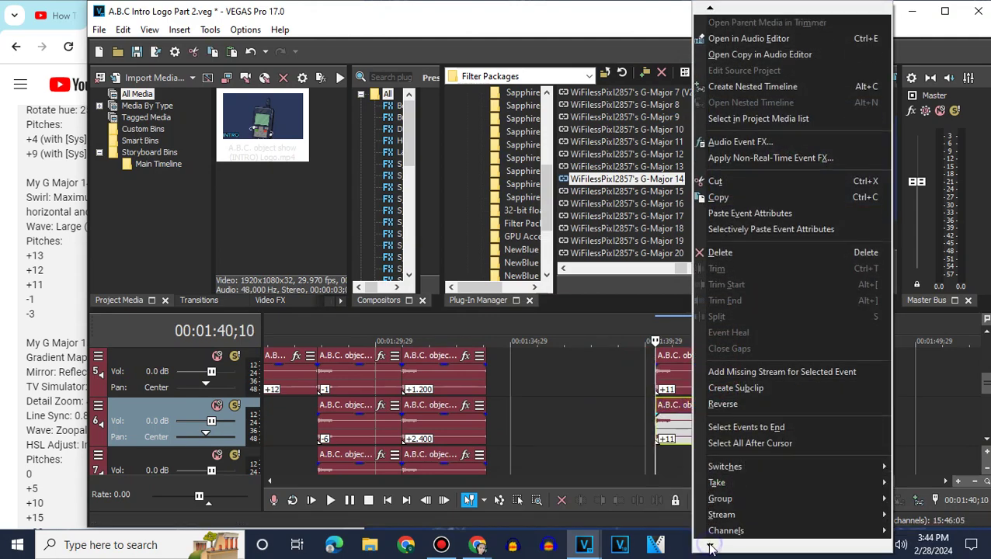
left_click(726, 522)
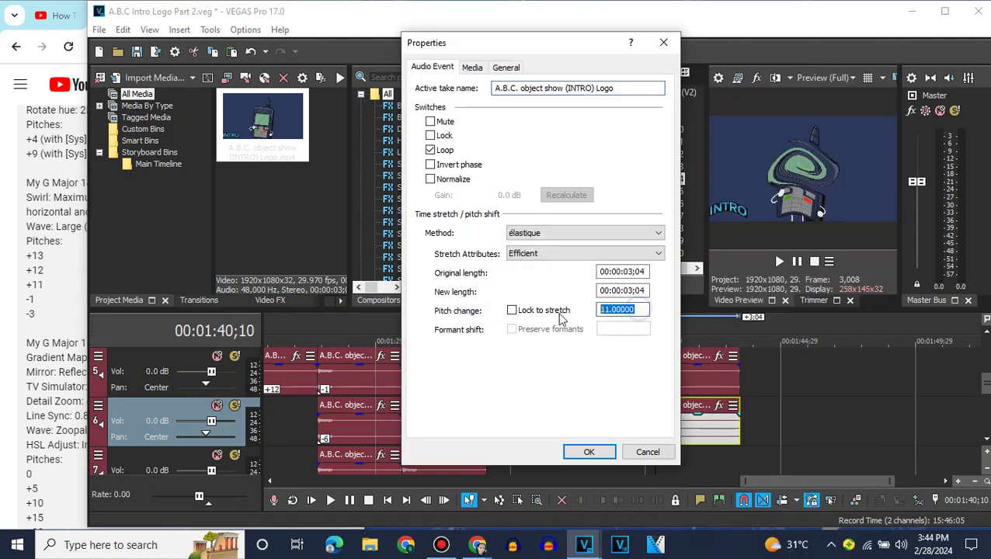
key("Return")
Paste the audio event onto track 7 at 00:01:40;10 and set its pitch change to -3
left_click(985, 441)
right_click(695, 419)
left_click(730, 97)
left_click(655, 404)
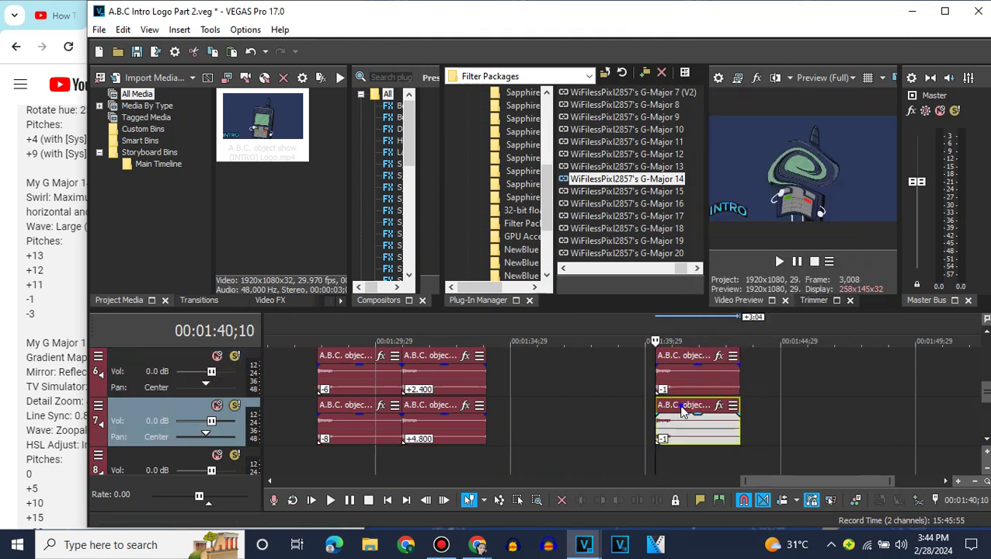
right_click(674, 420)
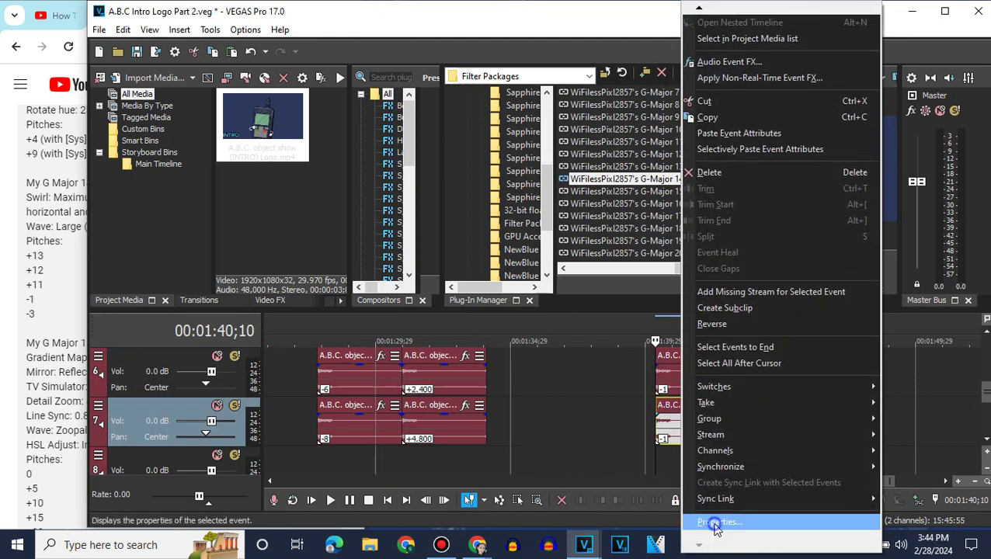
left_click(716, 521)
double_click(606, 309)
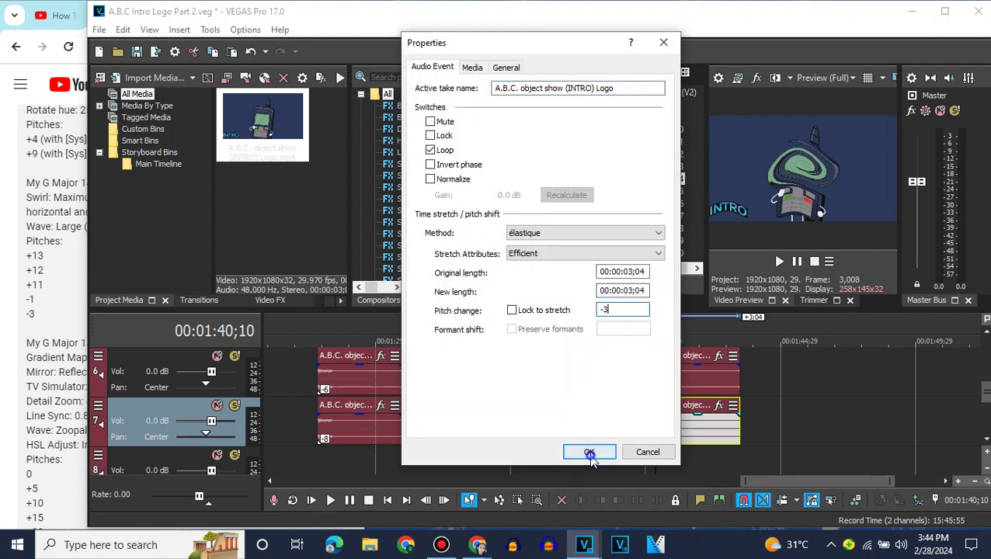
left_click(590, 453)
Bring up the My G Major 15 settings in the YouTube description and add another logo clip at 00:01:43;14 on tracks 2 and 3
left_click(47, 342)
scroll(143, 339, "down", 2)
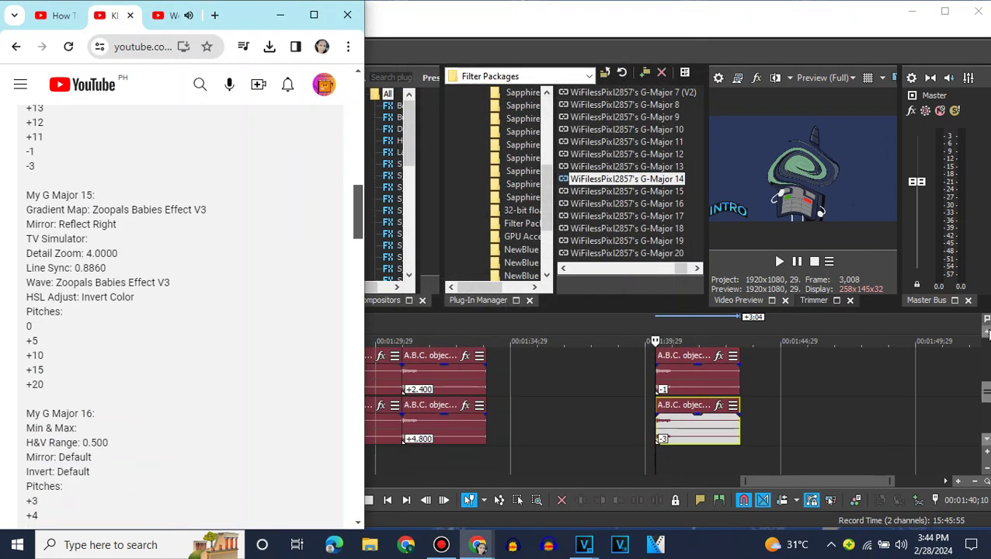
left_click(987, 333)
left_click(736, 417)
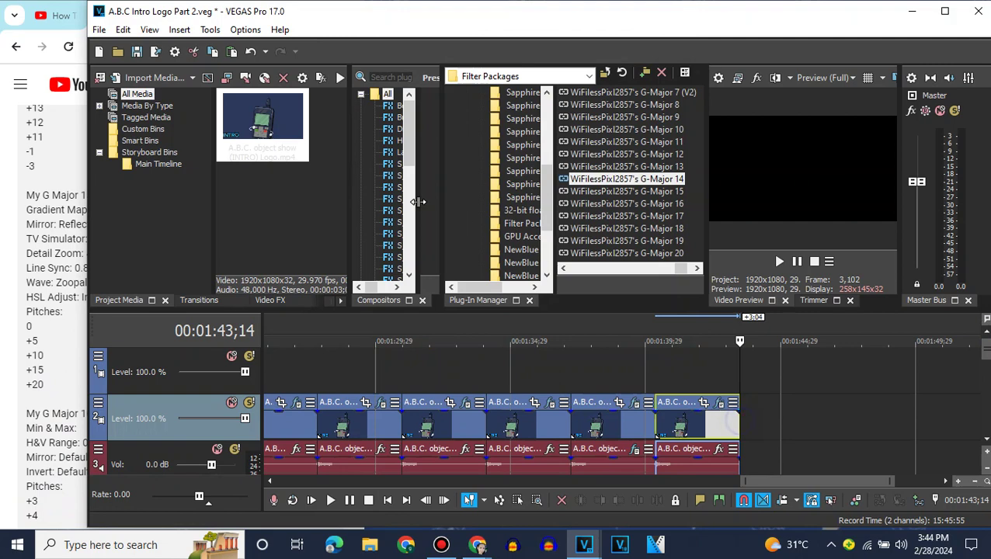
double_click(285, 154)
Apply the WiFilessPixl2857's G-Major 15 filter package to the logo clip at 00:01:43;14
left_click(732, 403)
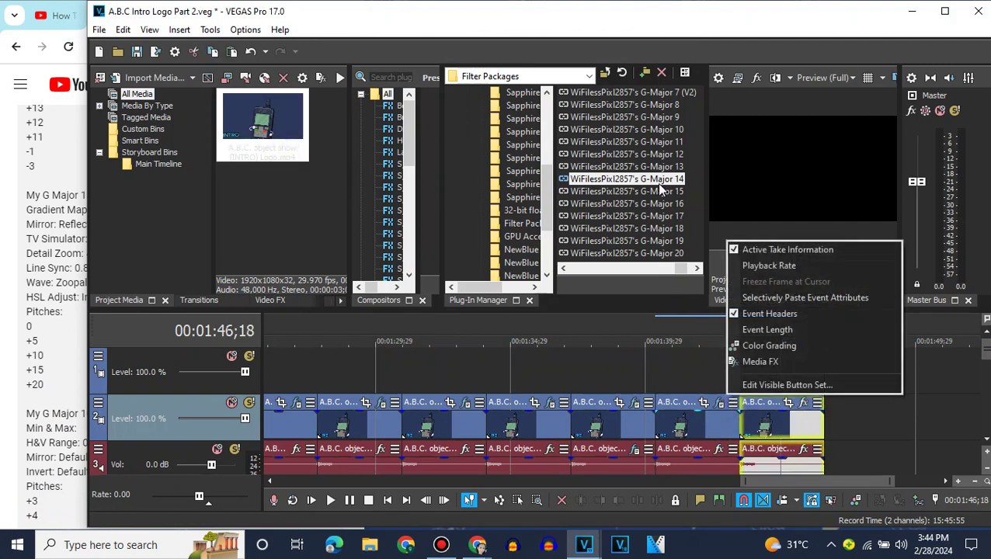
left_click(737, 424)
left_click_drag(655, 193, 771, 425)
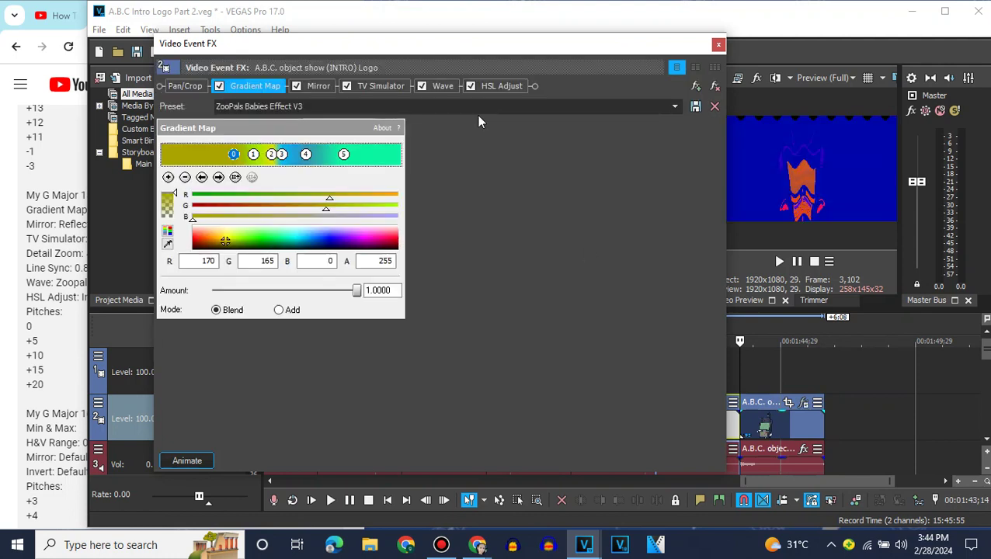
left_click_drag(434, 49, 381, 47)
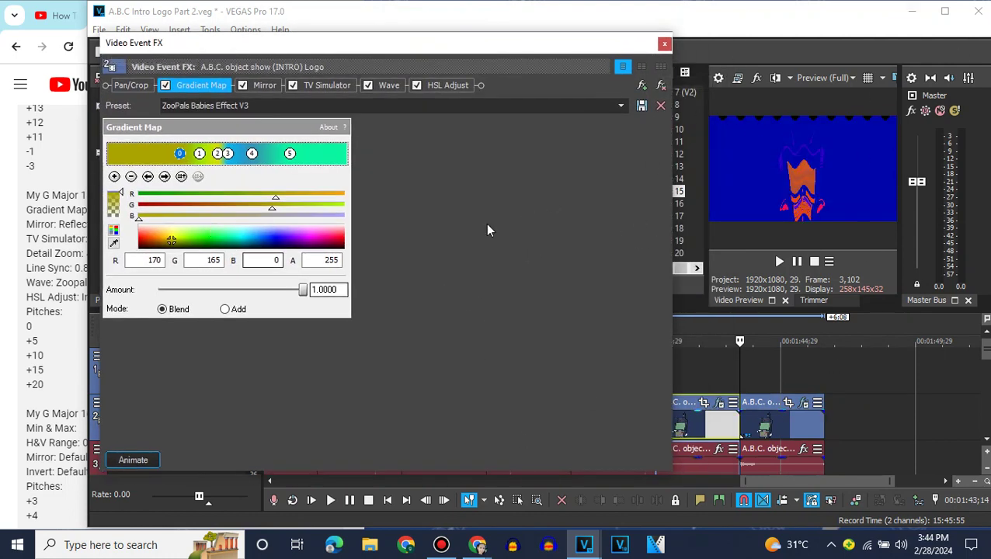
Check the G-Major 15 clip's Gradient Map, Mirror, TV Simulator, Wave and HSL Adjust settings, and close the effects window
left_click(219, 154)
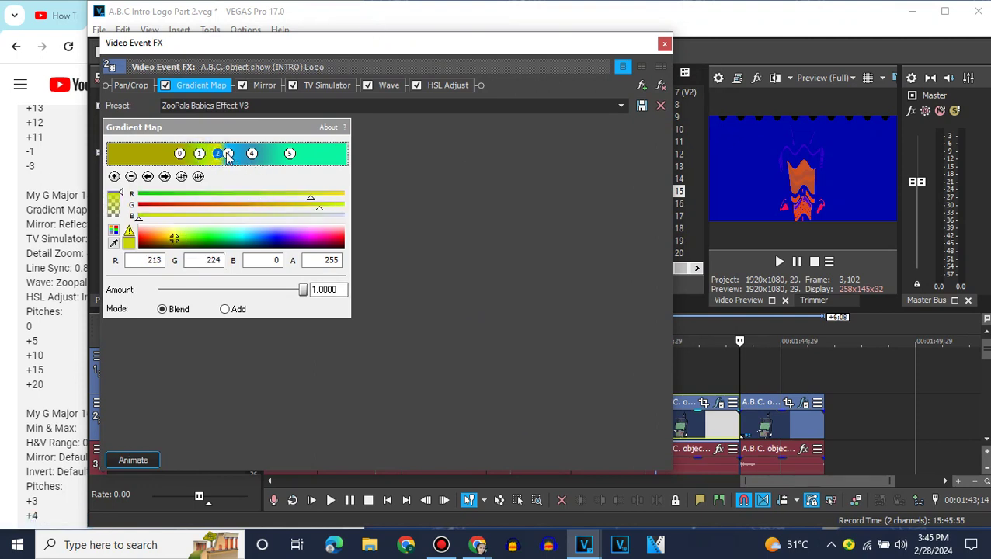
left_click(227, 153)
left_click(252, 154)
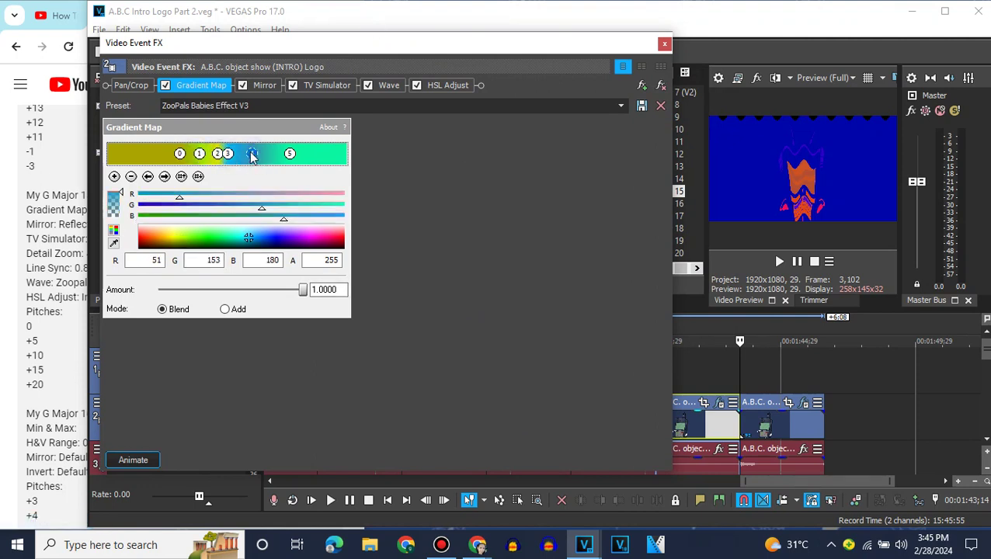
left_click(289, 154)
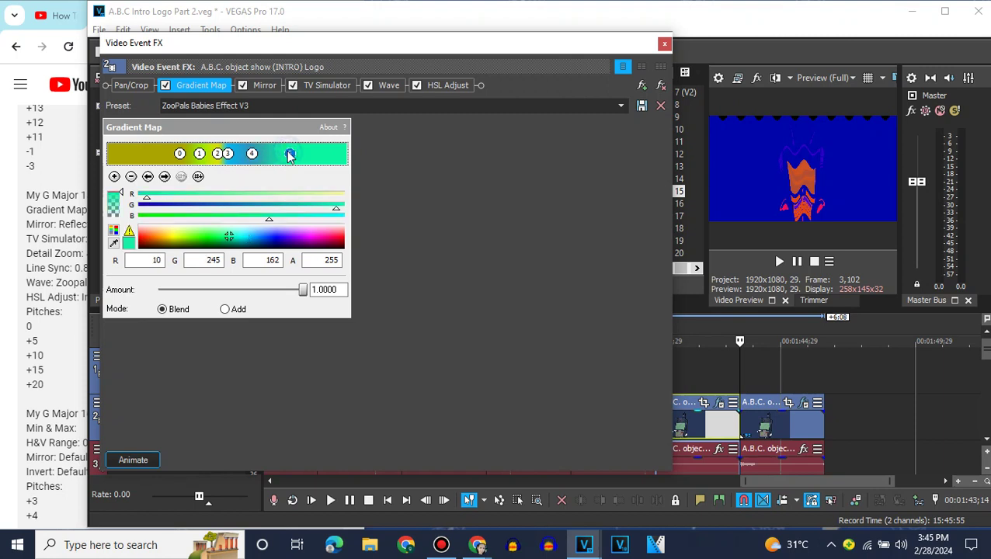
left_click(266, 87)
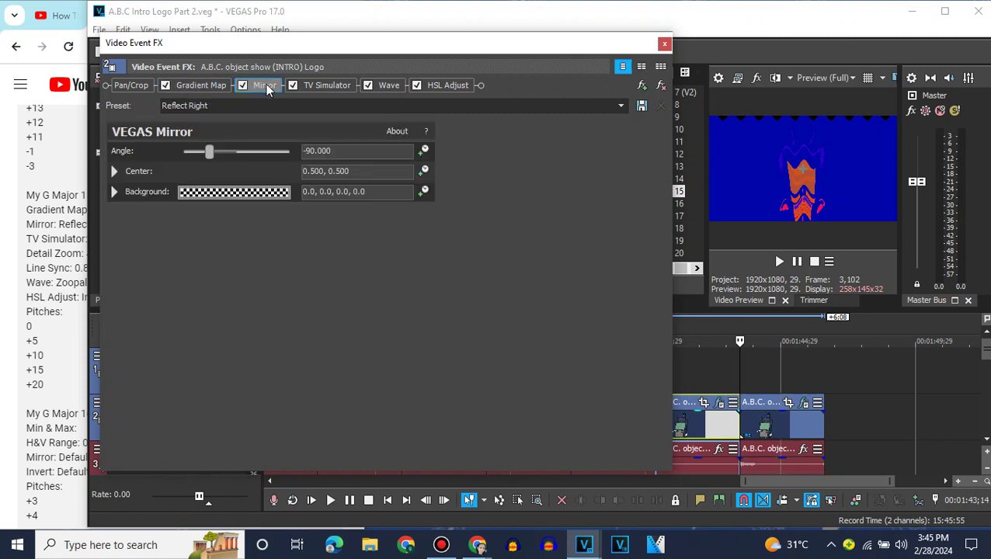
left_click(317, 87)
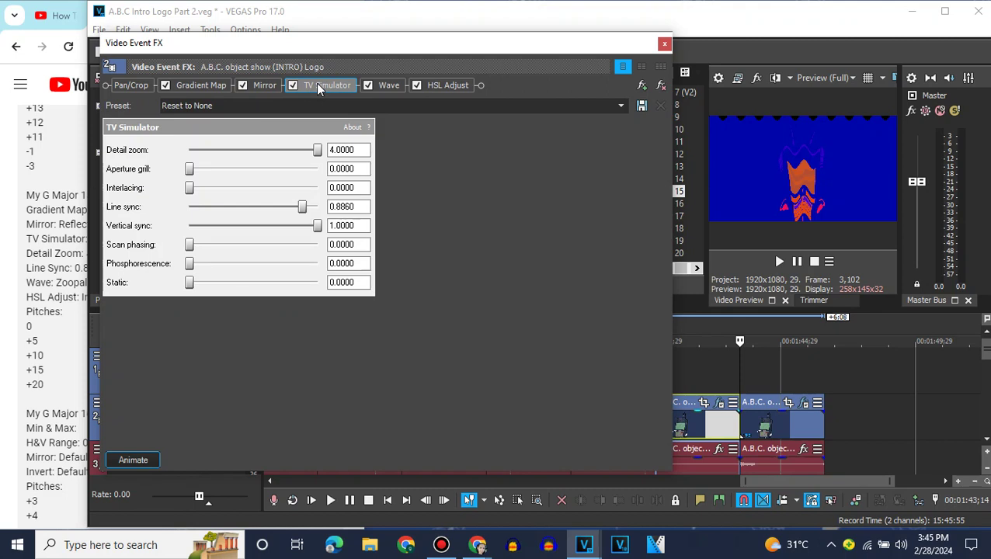
left_click(386, 87)
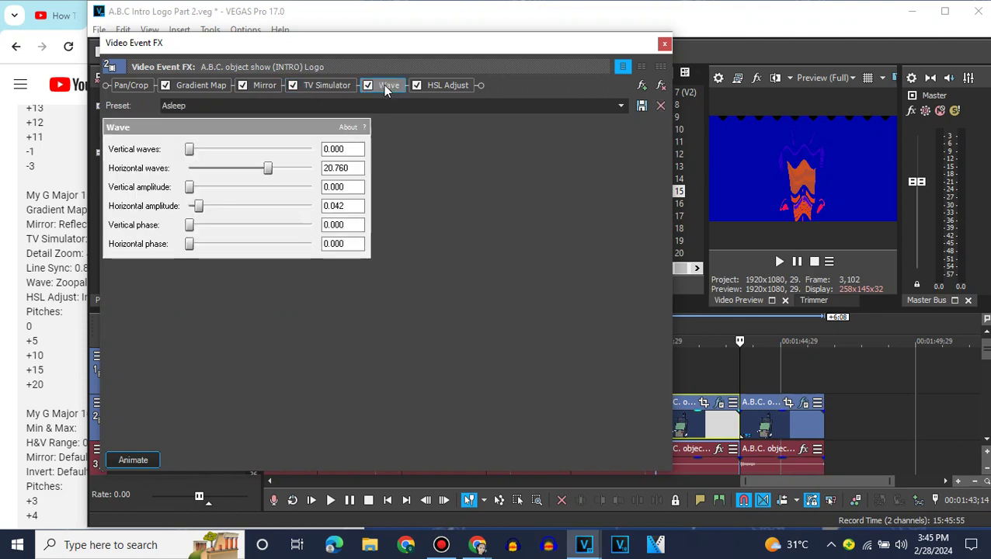
left_click(448, 86)
left_click(664, 43)
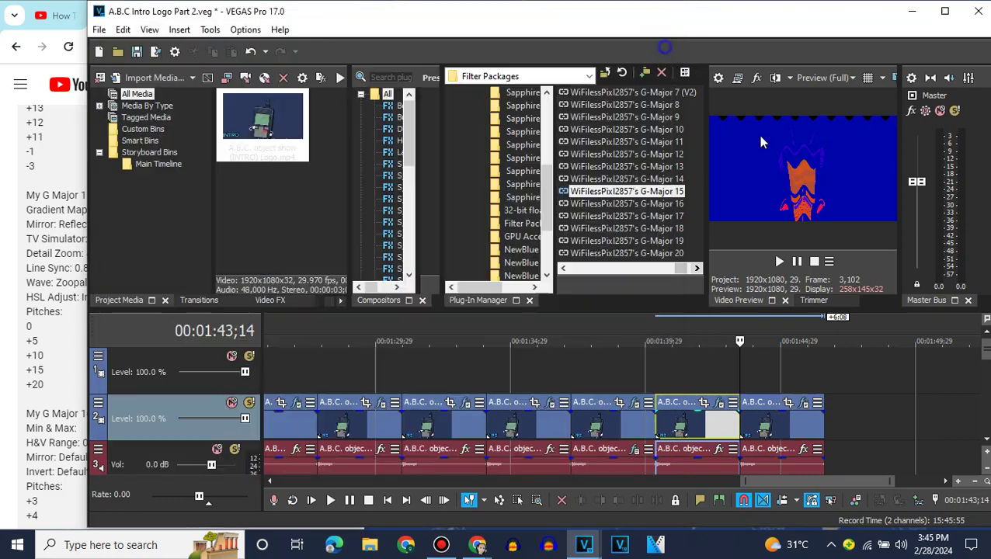
Copy the track 4 audio event from 00:01:40;10 to 00:01:43;14 and set the copy's pitch change to 5
scroll(699, 430, "down", 1)
right_click(698, 431)
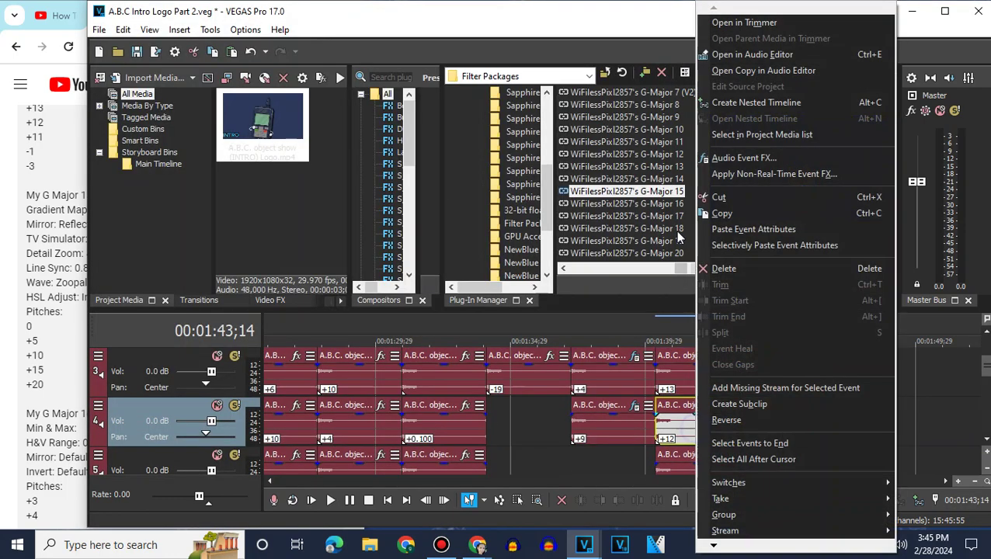
left_click(726, 212)
right_click(742, 405)
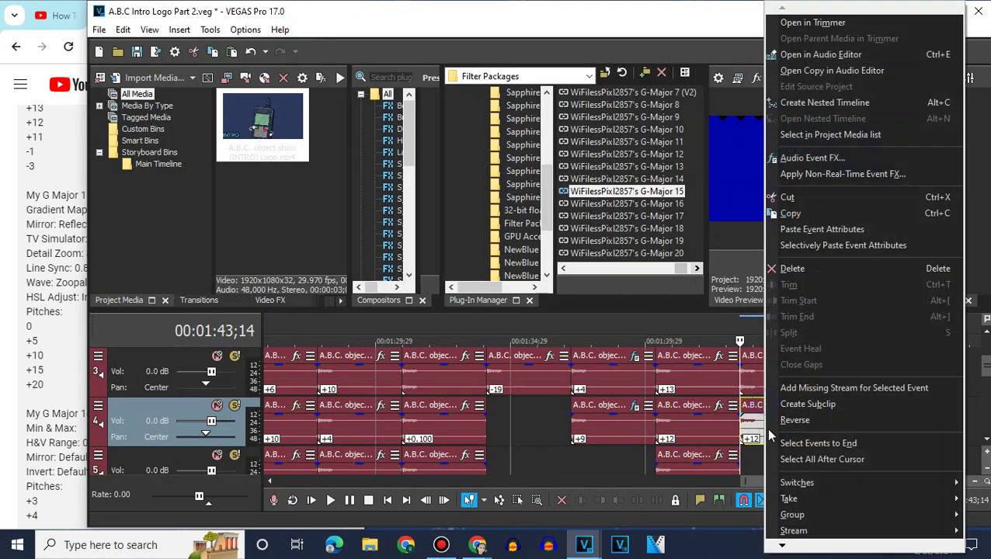
mouse_move(787, 543)
left_click(790, 524)
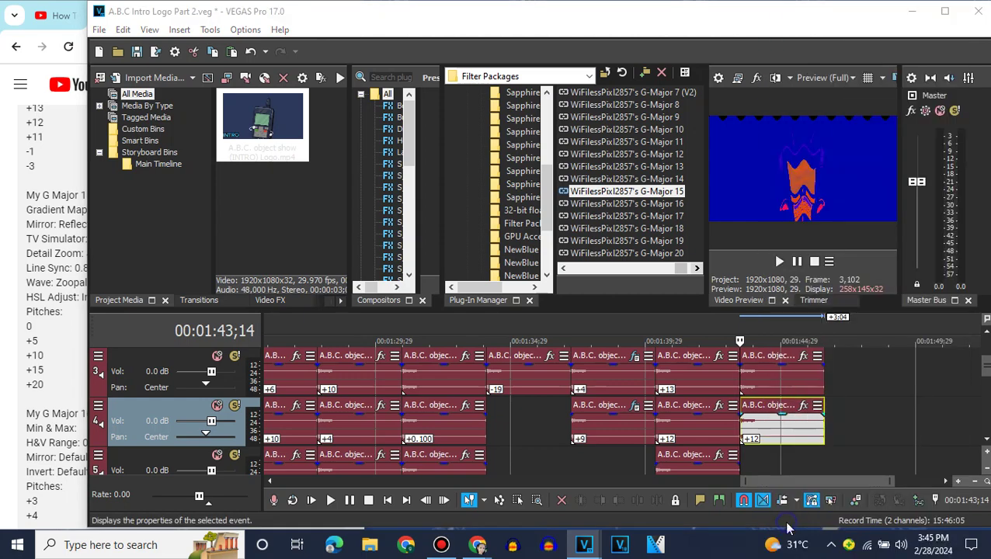
double_click(640, 309)
type("5")
left_click(609, 452)
Paste the audio event onto track 5 at 00:01:43;14 and set its pitch change to 10
scroll(221, 371, "down", 1)
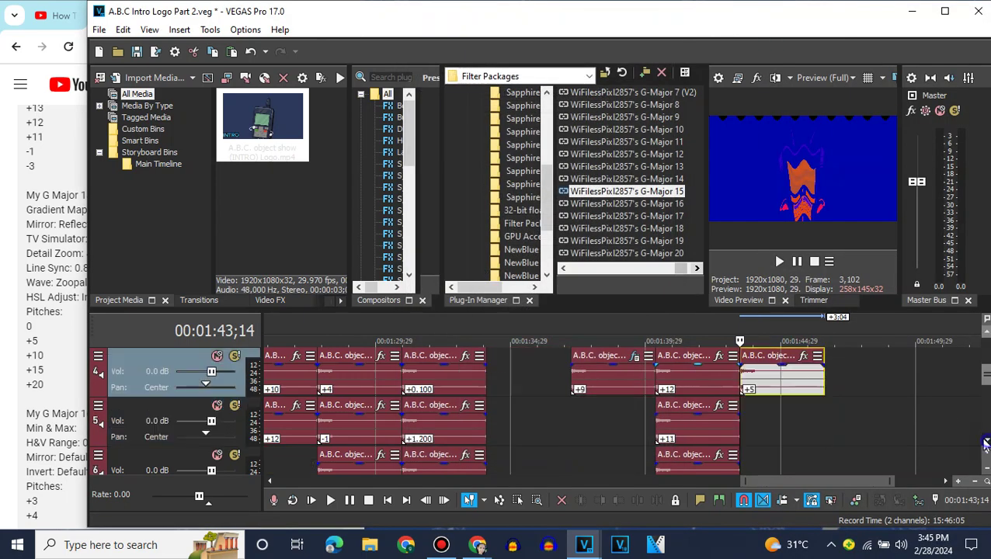
right_click(762, 420)
left_click(784, 109)
left_click(741, 415)
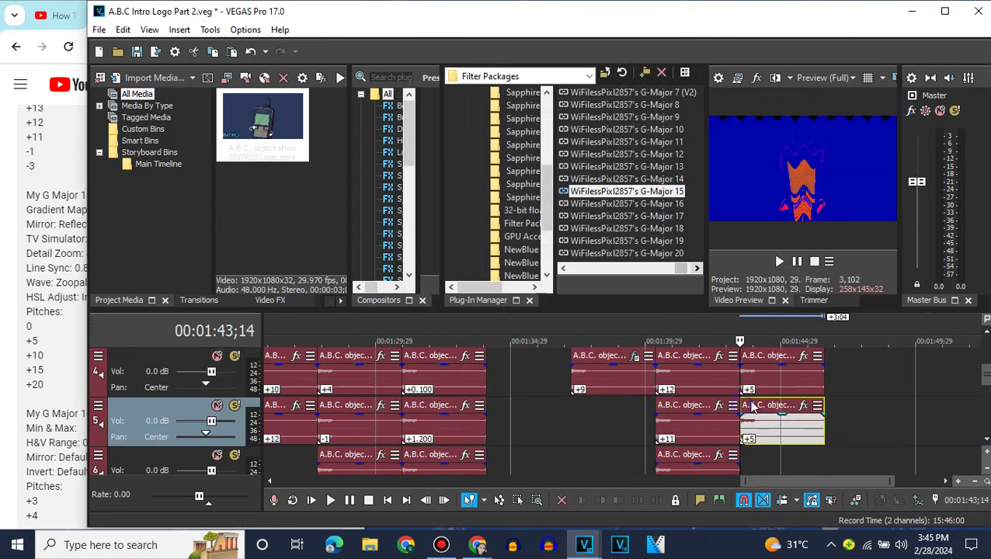
right_click(742, 415)
mouse_move(769, 547)
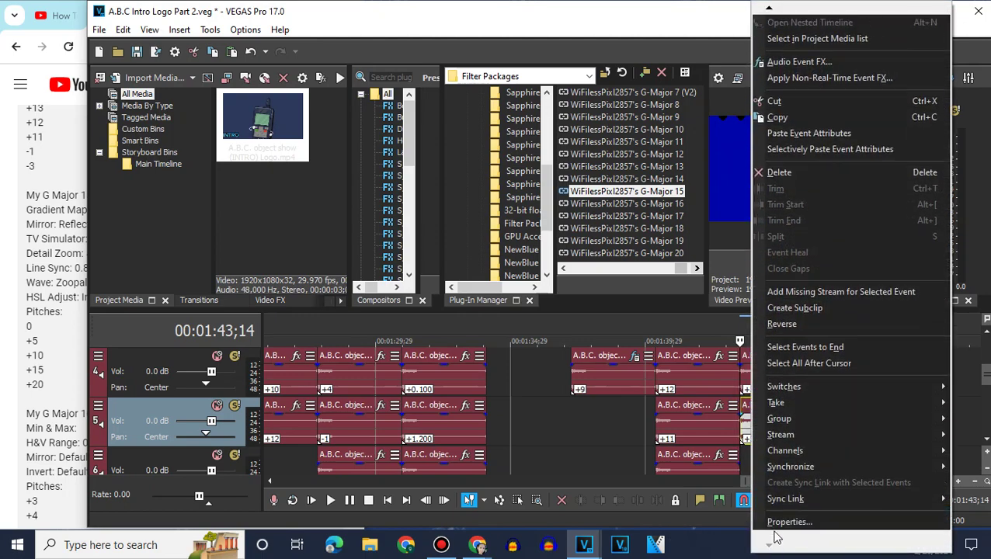
left_click(799, 521)
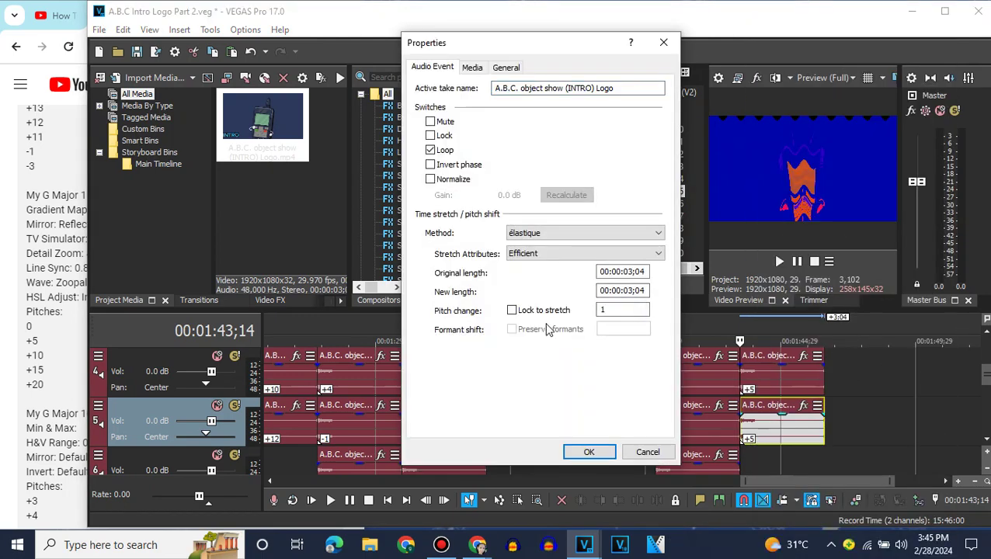
left_click(589, 451)
Paste the audio event onto track 6 at 00:01:43;14 and set its pitch change to 15
scroll(934, 426, "down", 1)
right_click(763, 410)
left_click(795, 104)
right_click(754, 419)
mouse_move(778, 546)
left_click(796, 523)
double_click(621, 310)
type("15")
left_click(611, 451)
Paste the audio event onto track 7 at 00:01:43;14 and set its pitch change to 20
scroll(937, 431, "down", 1)
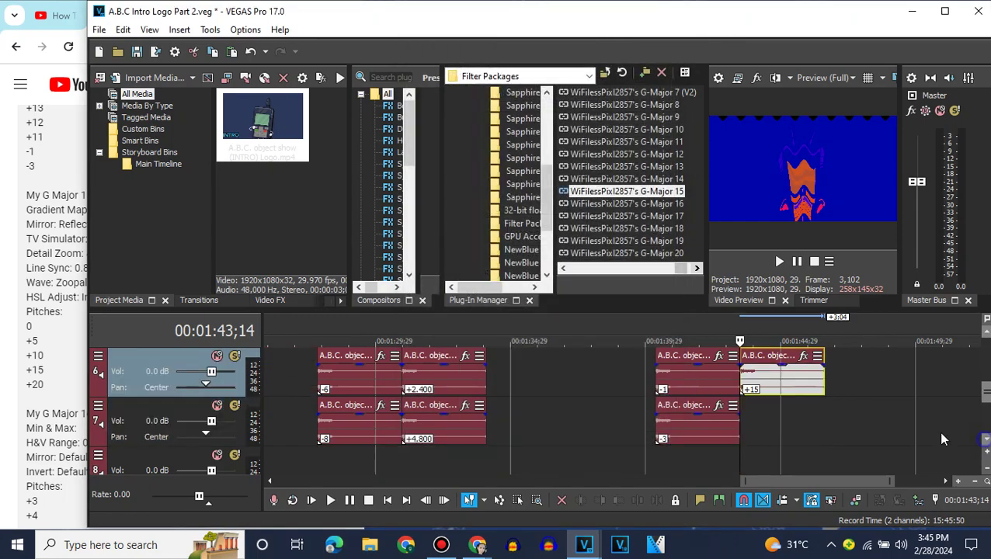
right_click(935, 417)
left_click(807, 108)
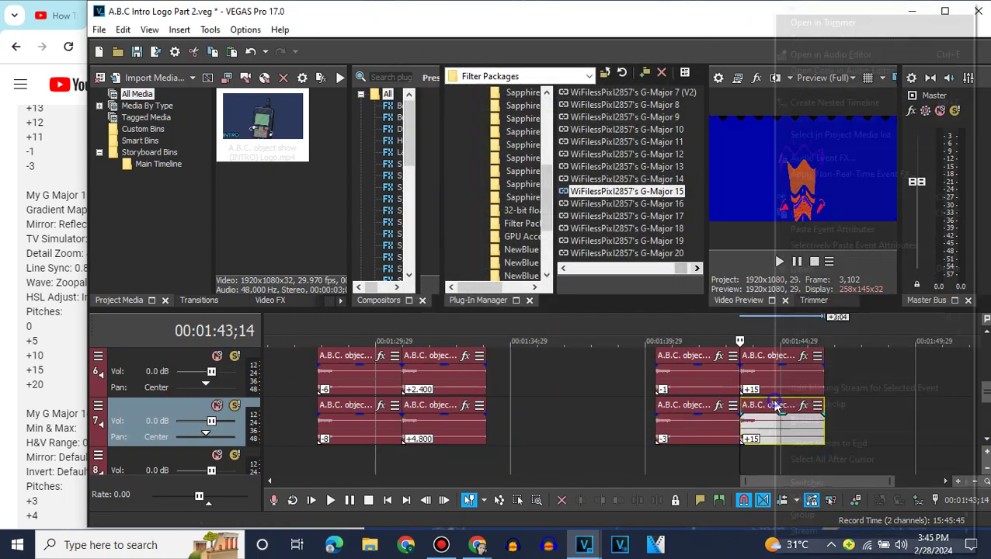
right_click(756, 423)
mouse_move(796, 546)
left_click(796, 523)
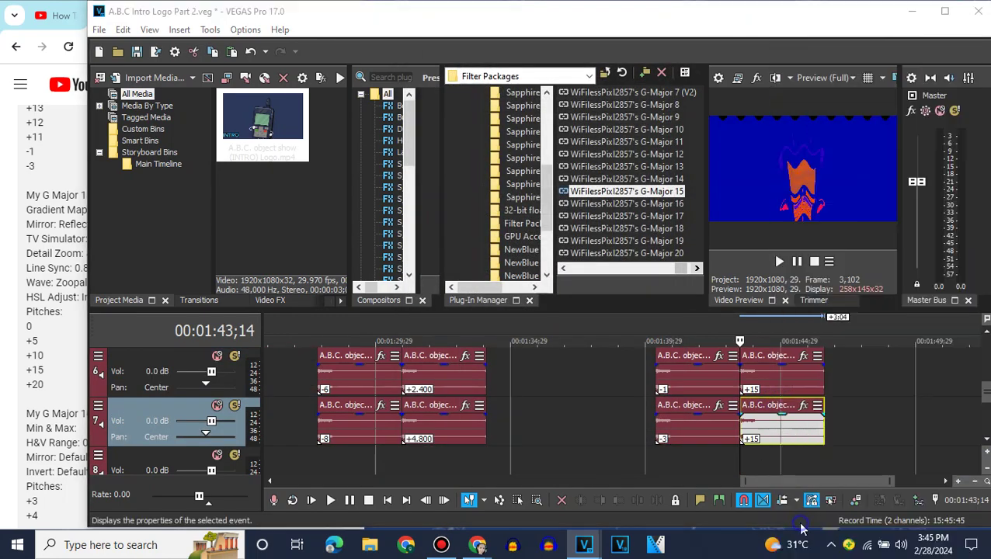
double_click(621, 310)
type("2")
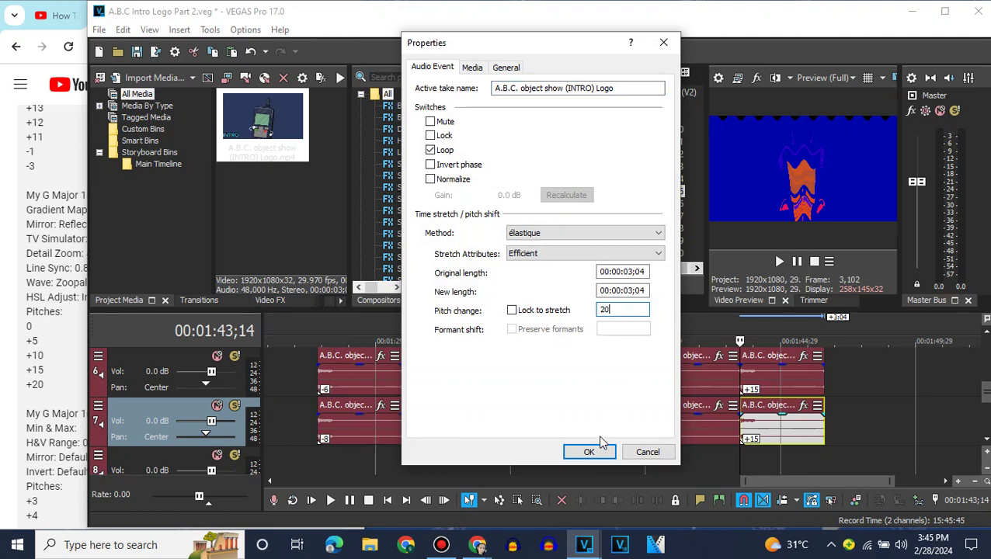
type("0")
left_click(600, 447)
scroll(984, 333, "up", 3)
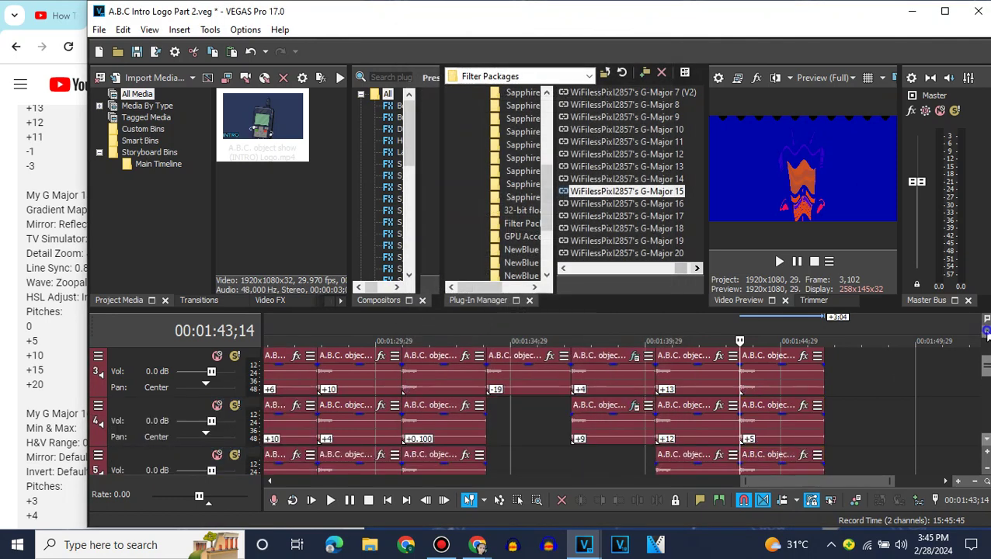
Add the logo clip at 00:01:46;18 with the WiFilessPixl2857's G-Major 16 package and review its Min and Max, Mirror and Invert effects
scroll(984, 333, "up", 2)
left_click_drag(292, 165, 838, 409)
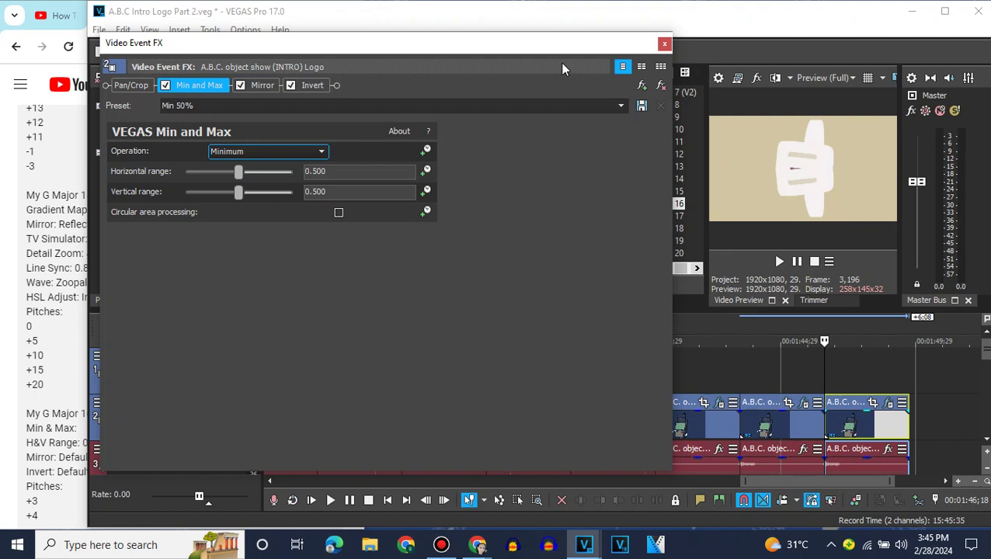
left_click_drag(552, 41, 588, 41)
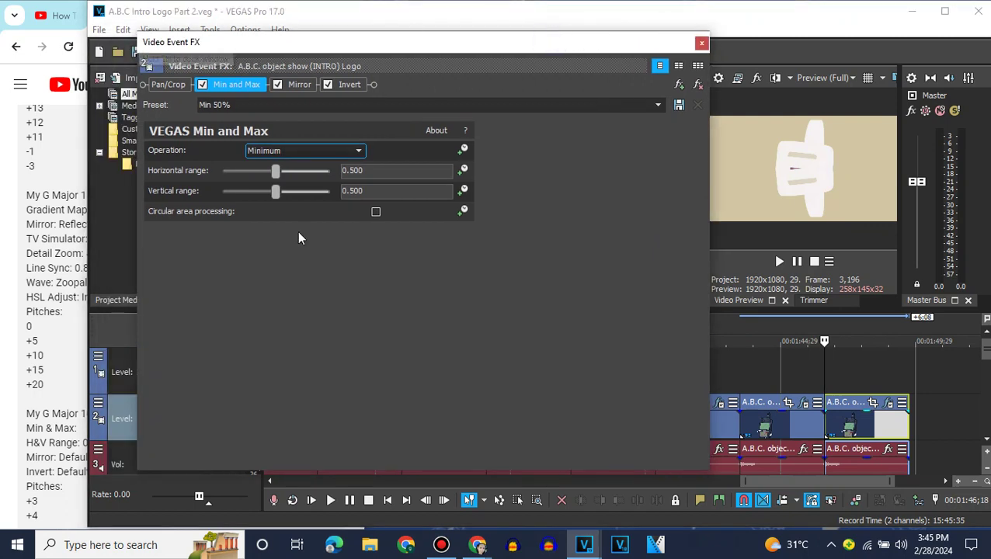
left_click(293, 83)
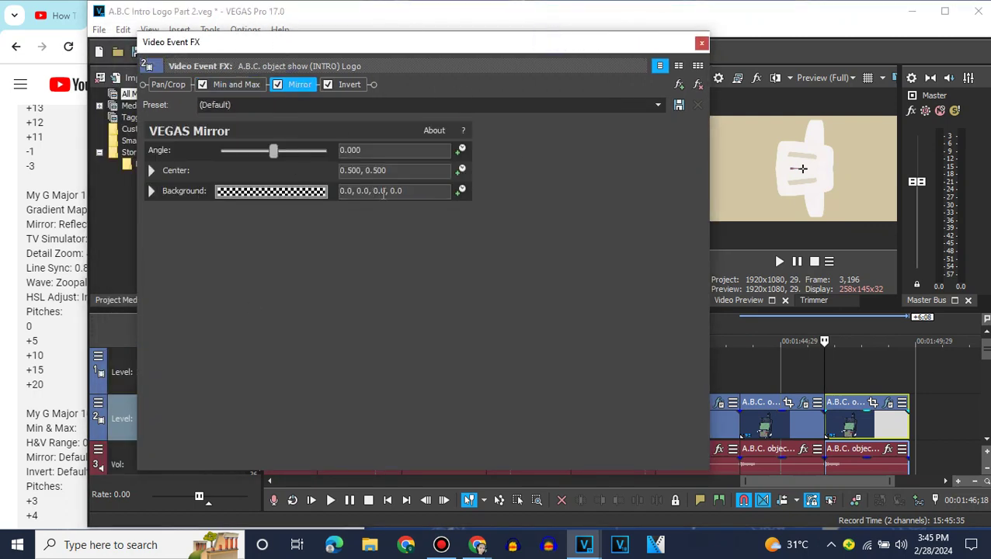
scroll(3, 427, "down", 3)
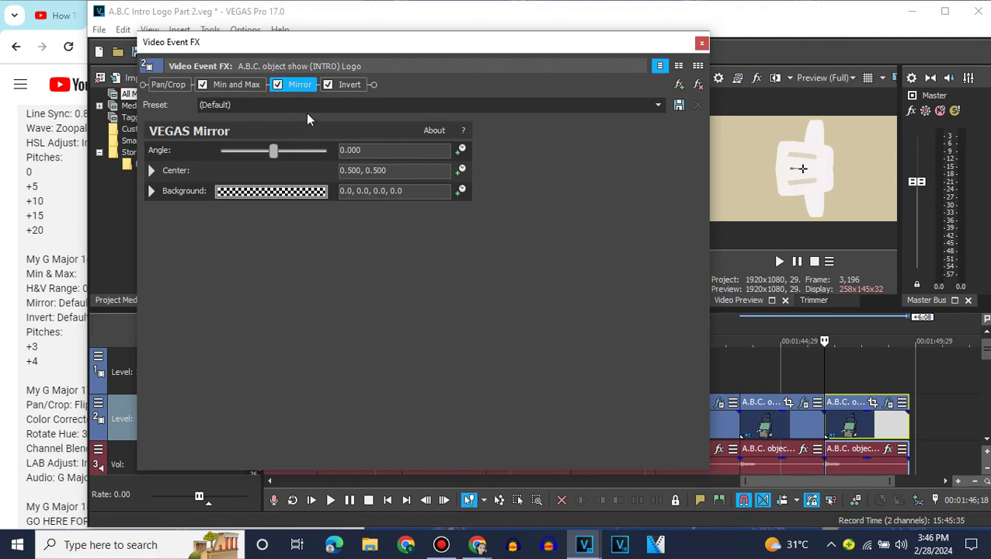
left_click(350, 85)
left_click(701, 43)
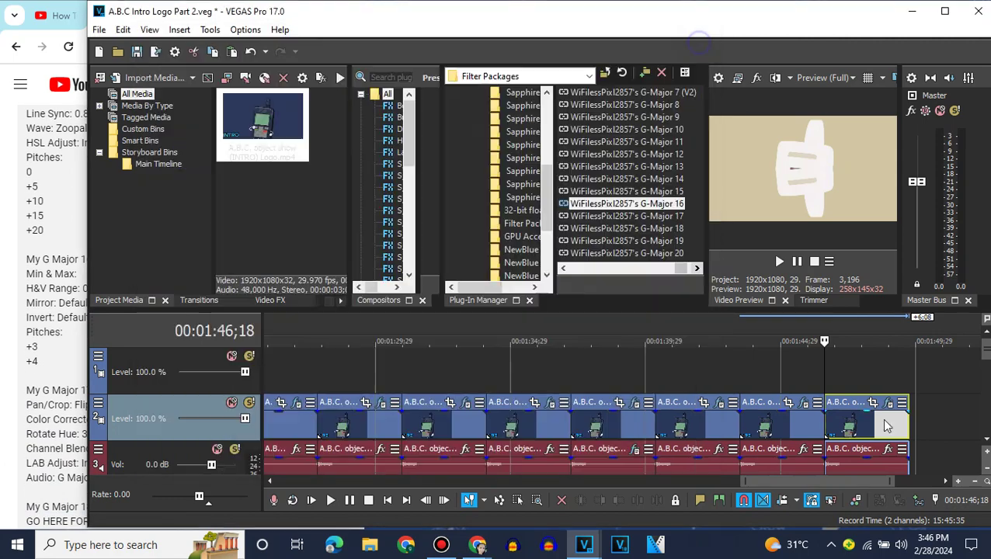
Set the track 3 audio event at 00:01:46;18 to élastique pitch shifting with Efficient stretch attributes and a pitch change of 3
left_click(987, 441)
right_click(842, 431)
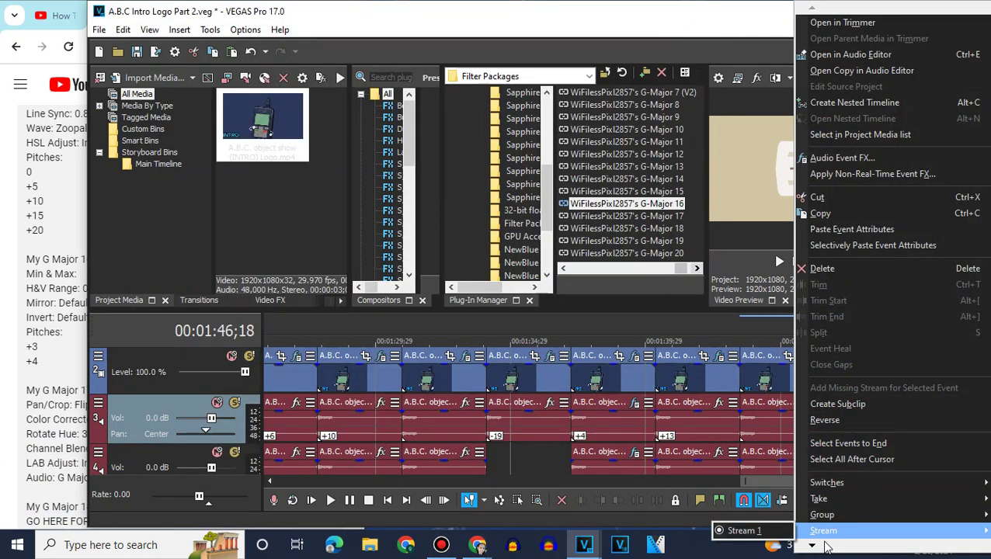
mouse_move(827, 547)
left_click(825, 525)
left_click(582, 233)
left_click(560, 256)
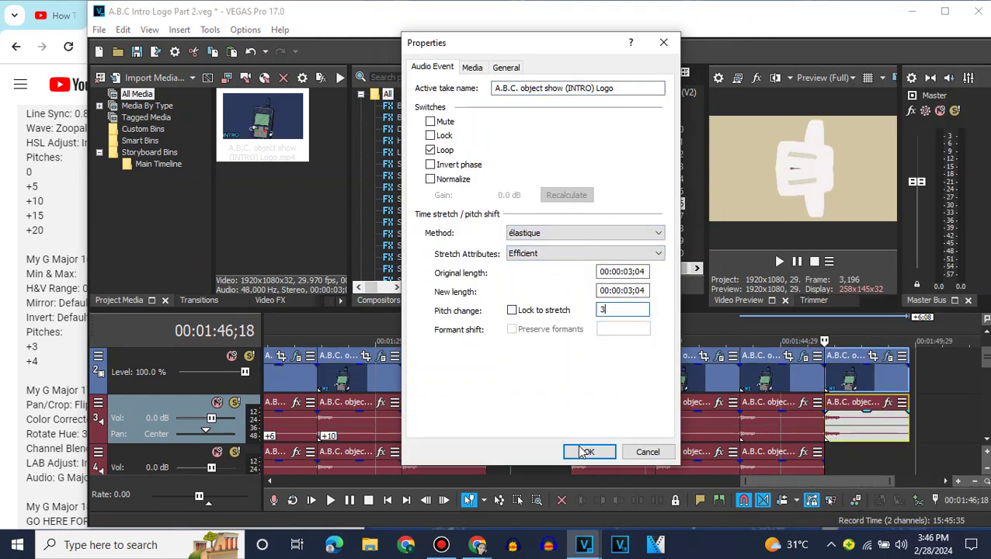
left_click(583, 451)
Copy the track 4 audio event from 00:01:43;14 to 00:01:46;18 and set the copy's pitch change to 4
left_click(986, 440)
right_click(788, 430)
left_click(803, 214)
key("ctrl+v")
right_click(829, 404)
mouse_move(813, 548)
left_click(829, 522)
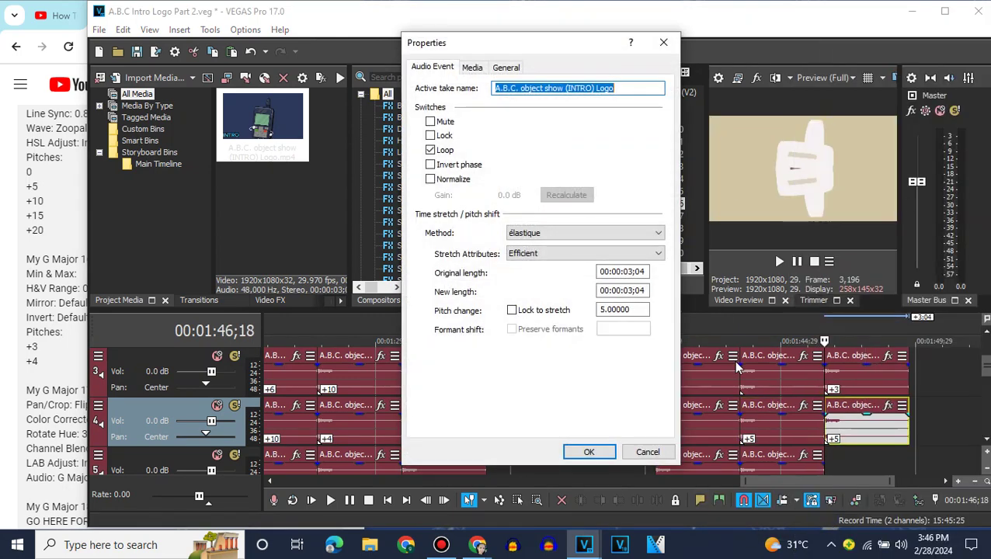
left_click(639, 310)
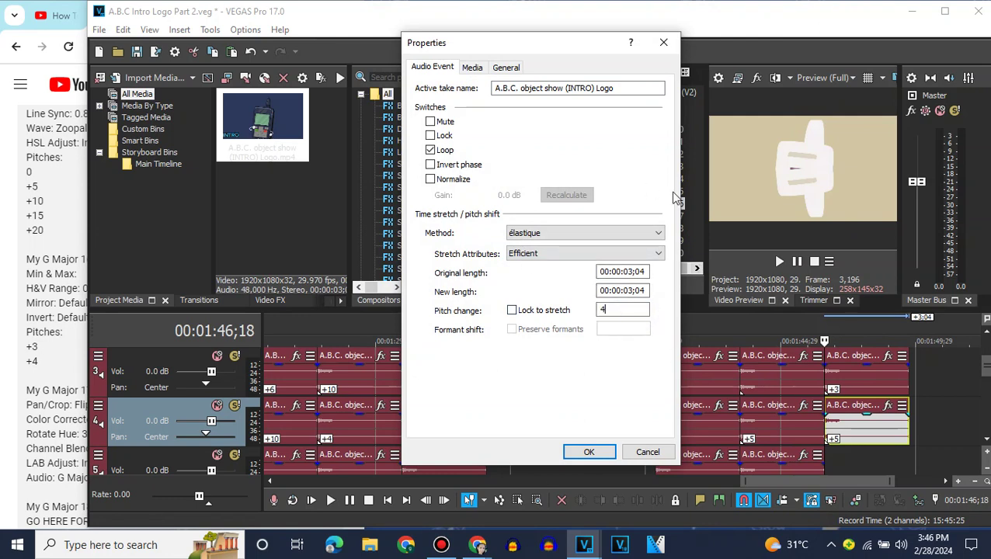
left_click(605, 449)
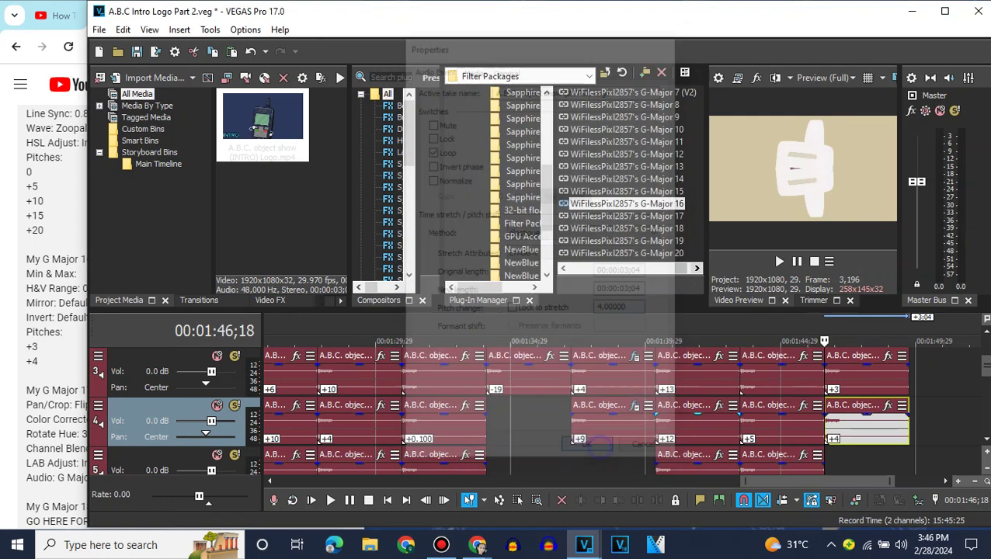
Add the logo clip at 00:01:49;22 and apply the WiFilessPixl2857's G-Major 17 package to its video event
left_click(986, 335)
left_click_drag(844, 481, 900, 481)
left_click(986, 438)
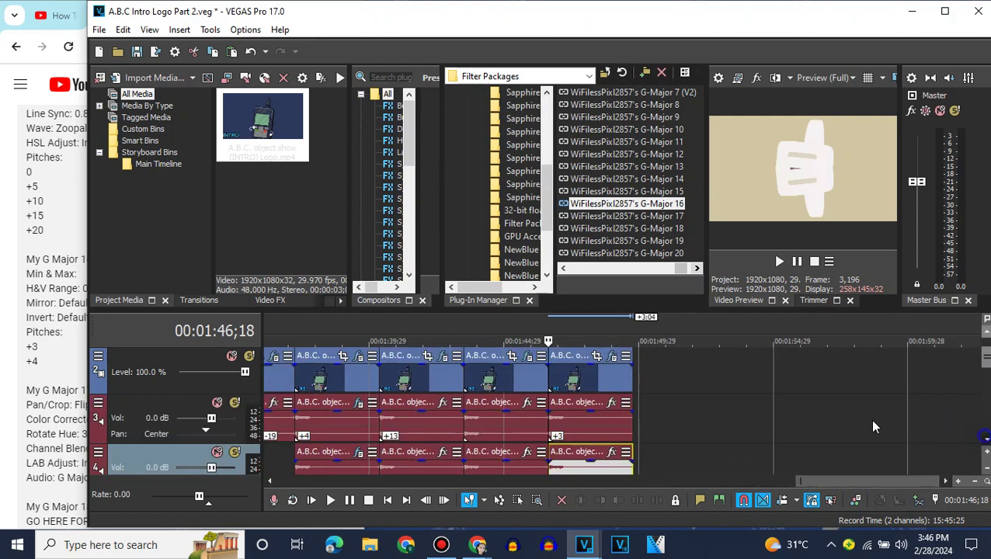
left_click(626, 385)
double_click(262, 124)
left_click_drag(626, 216, 669, 376)
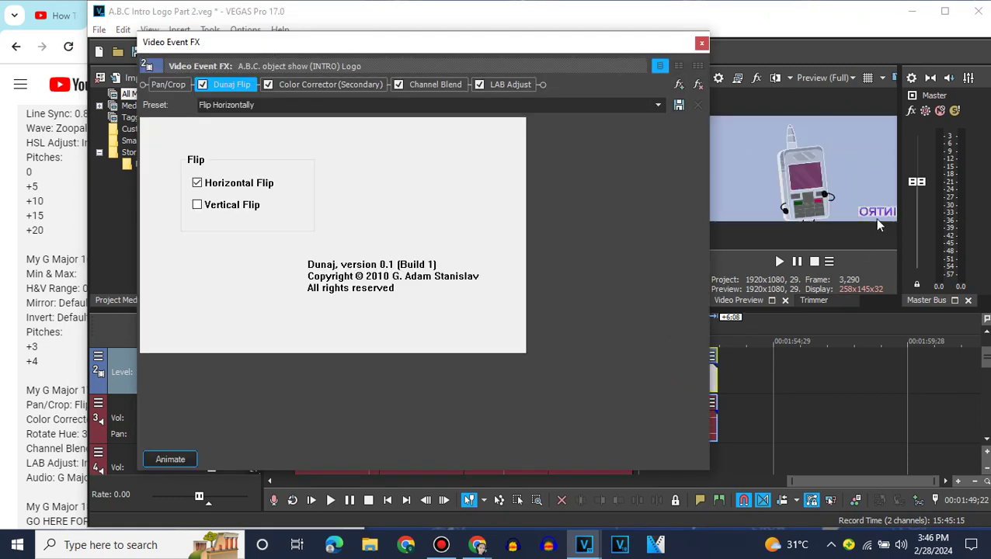
Compare the clip's Color Corrector (Secondary), Channel Blend and LAB Adjust settings with the G Major 17 list in the YouTube description
left_click(358, 87)
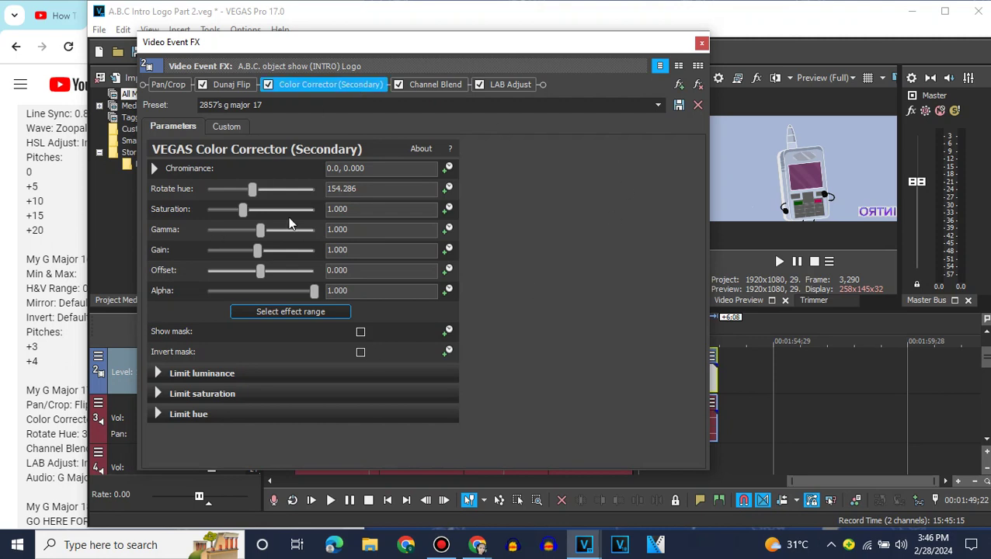
left_click(2, 322)
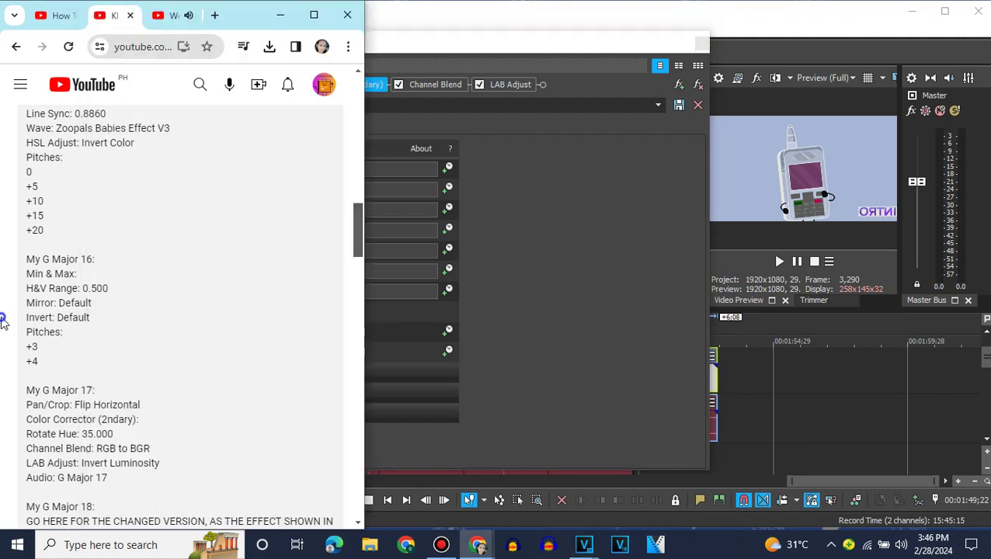
scroll(97, 321, "down", 3)
left_click(525, 307)
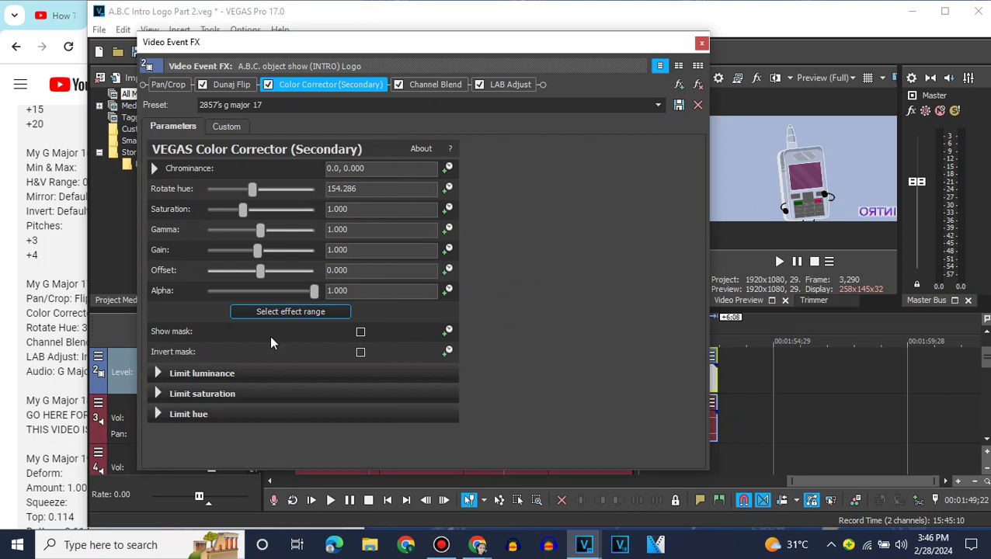
left_click(435, 83)
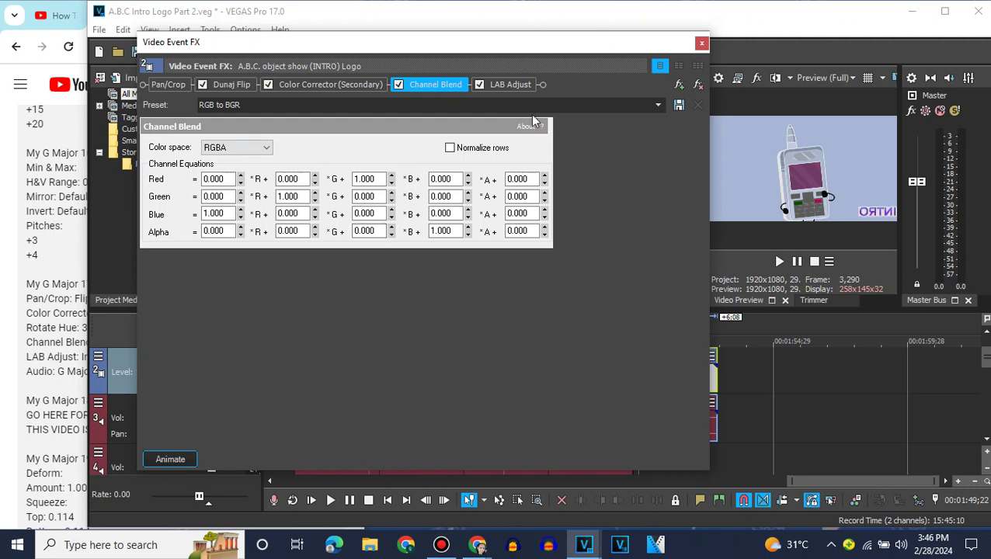
left_click(509, 85)
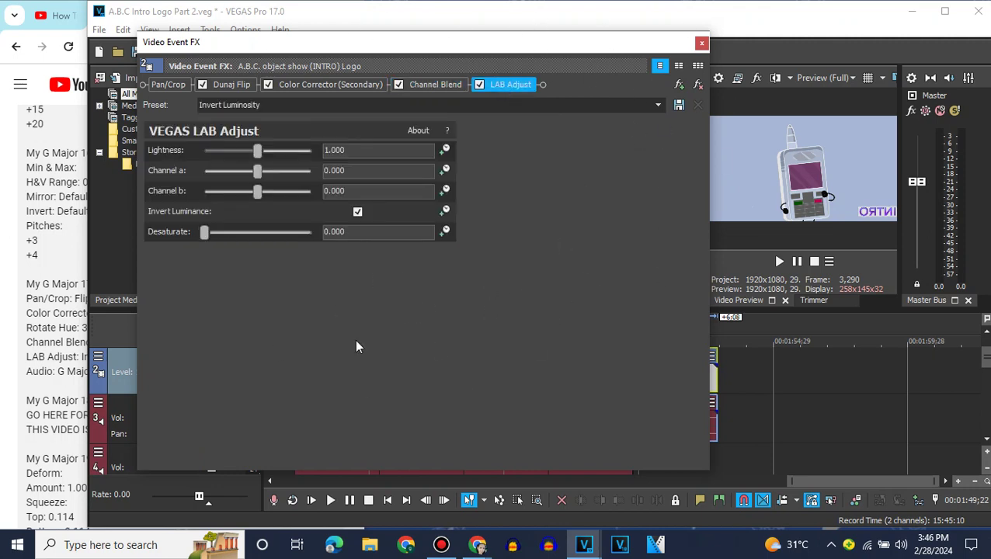
left_click(701, 43)
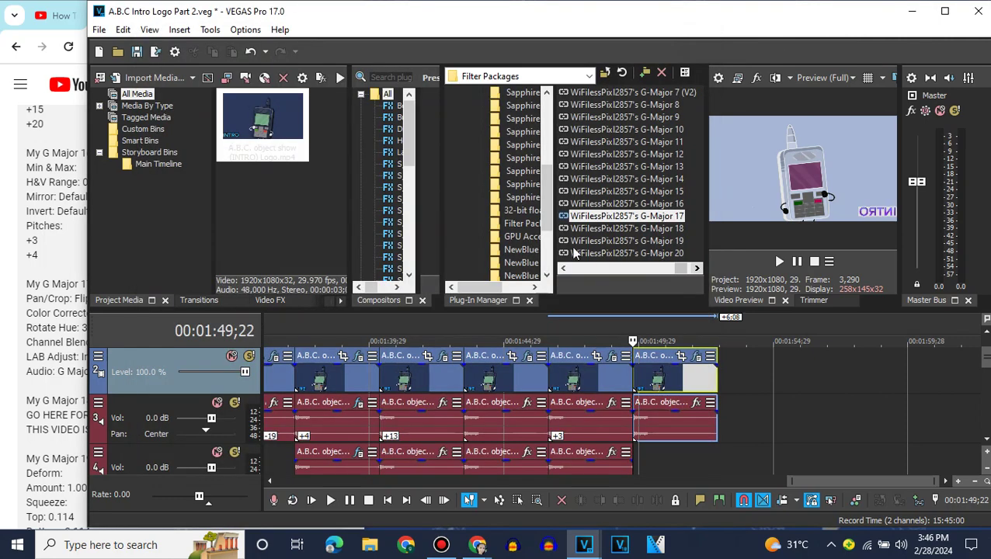
Apply the Wave Hammer Surround audio effect with the Evil Rampaging Sorcerer preset to the track 3 event at 00:01:49;22
left_click_drag(548, 203, 548, 108)
left_click(495, 118)
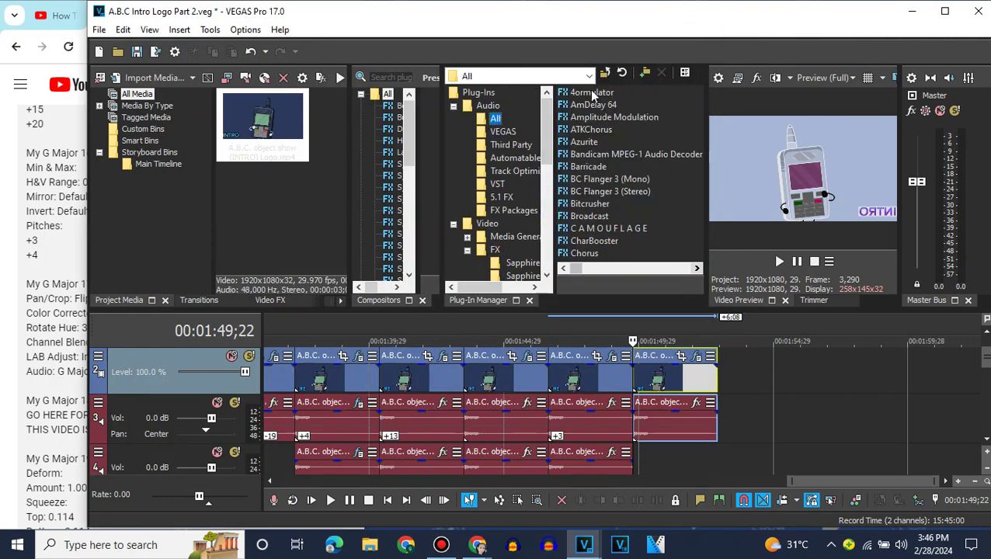
left_click_drag(575, 271, 677, 271)
left_click_drag(621, 203, 631, 273)
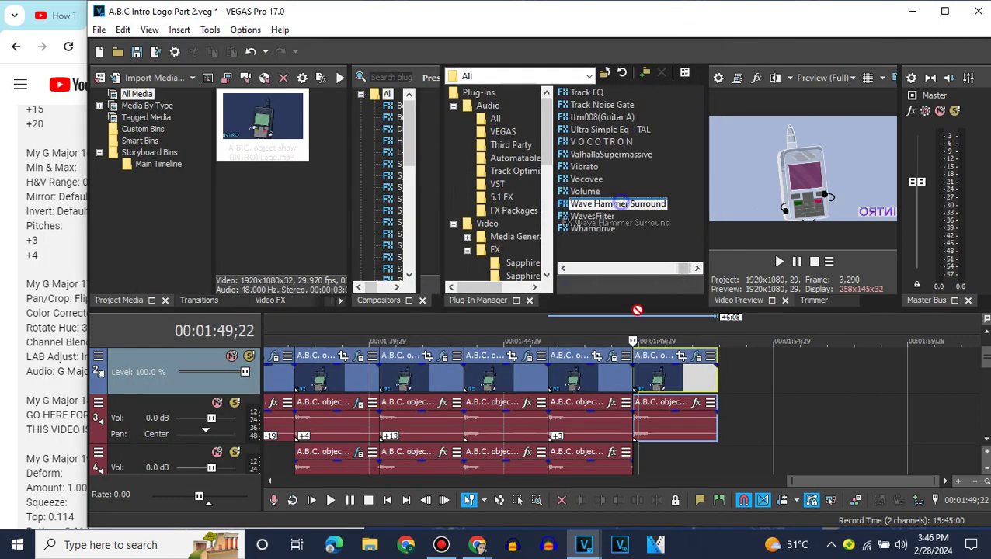
left_click_drag(657, 427, 657, 427)
left_click(522, 117)
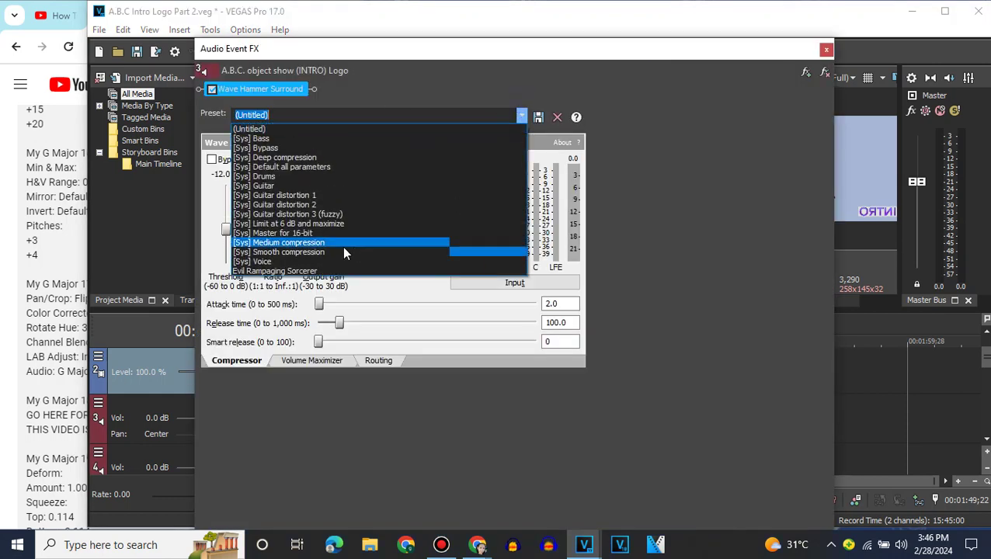
left_click(342, 273)
left_click(826, 49)
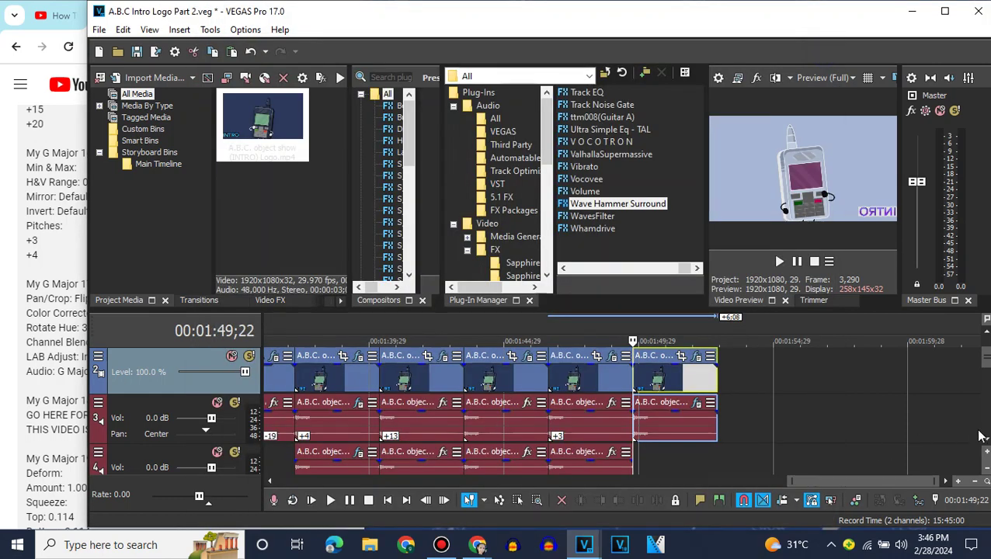
Set the track 3 audio event at 00:01:49;22 to élastique with Efficient stretch attributes and a pitch change of 3
left_click(983, 438)
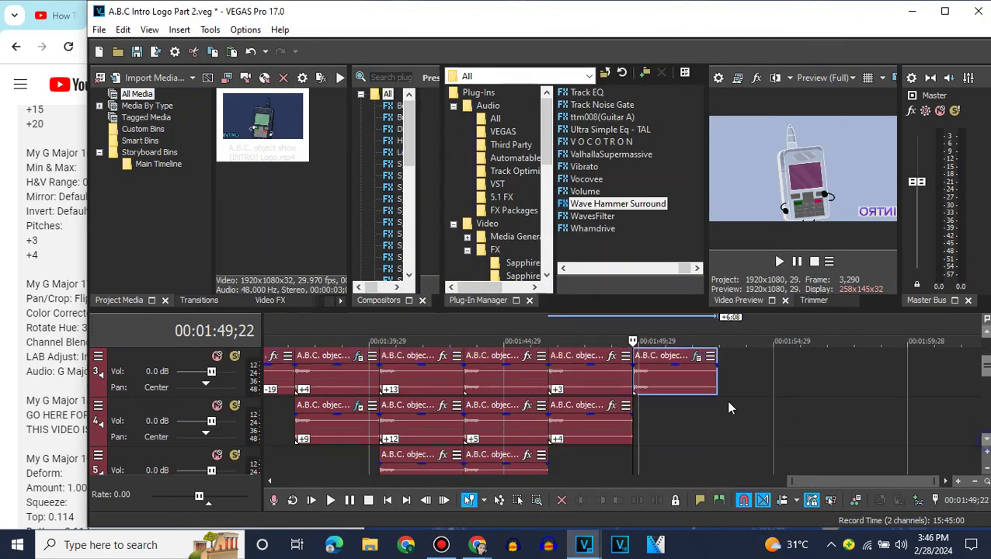
right_click(635, 388)
scroll(667, 536, "down", 2)
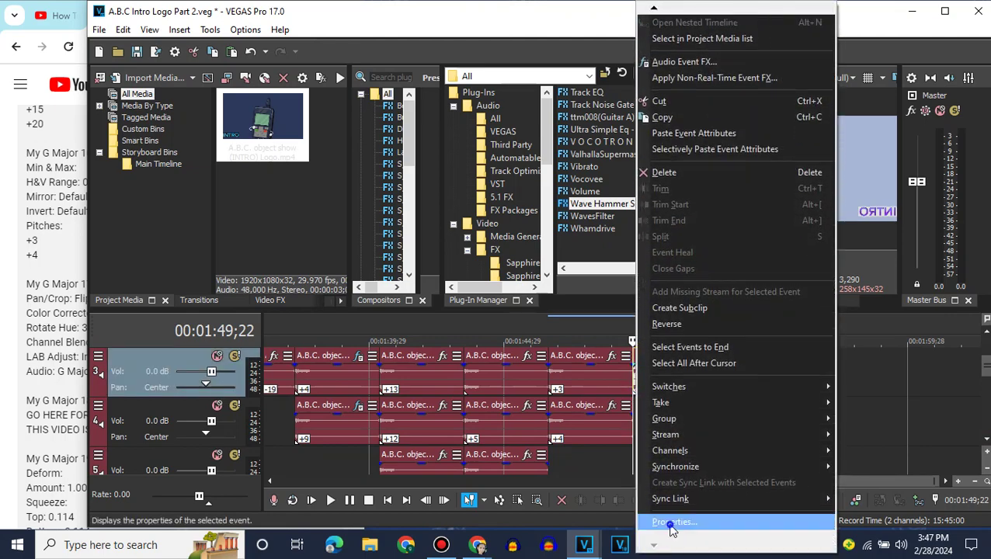
left_click(672, 528)
left_click(610, 235)
left_click(574, 261)
double_click(644, 310)
type("3")
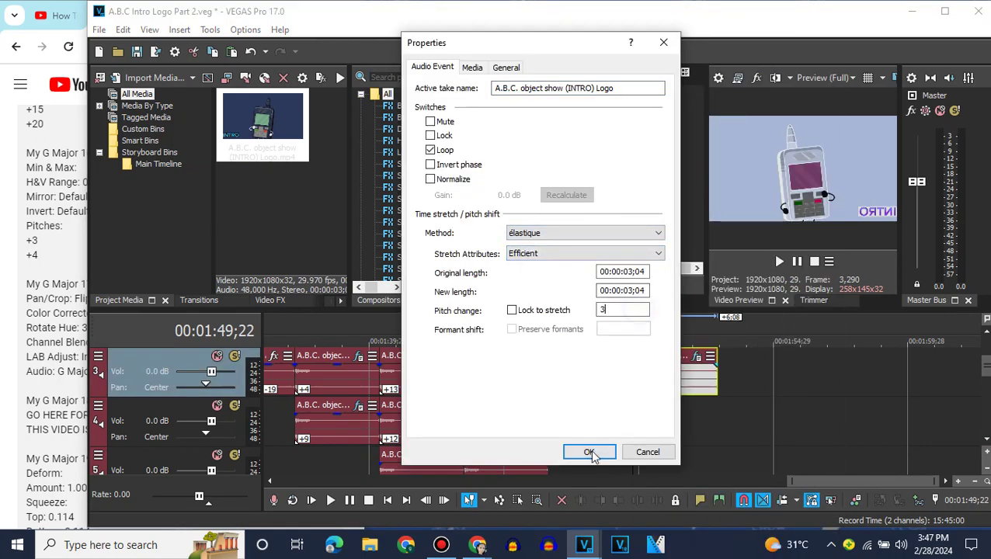
left_click(590, 452)
Paste a copy of the track 3 audio event below it at 00:01:49;22 and delete the extra video track this adds
right_click(644, 379)
left_click(654, 443)
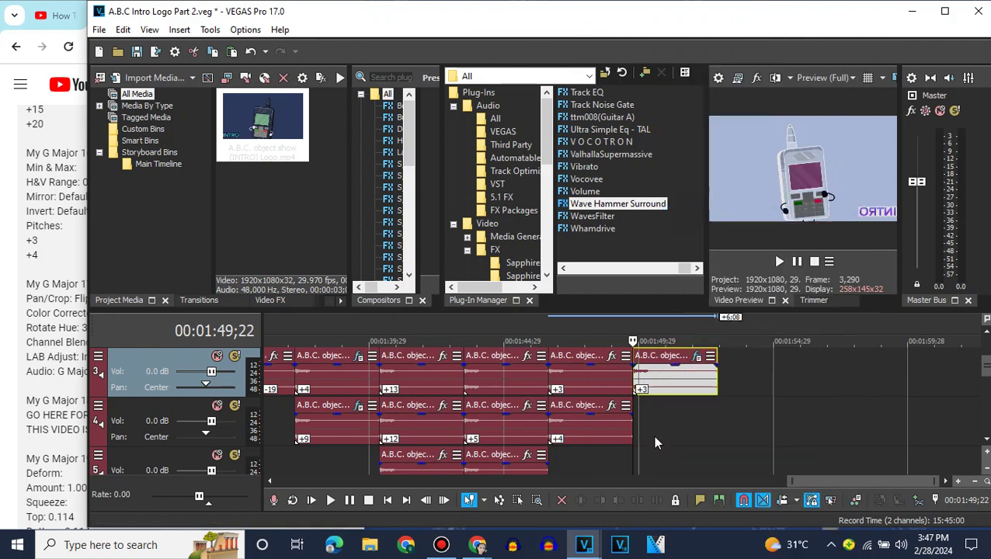
right_click(654, 436)
left_click(684, 128)
right_click(611, 416)
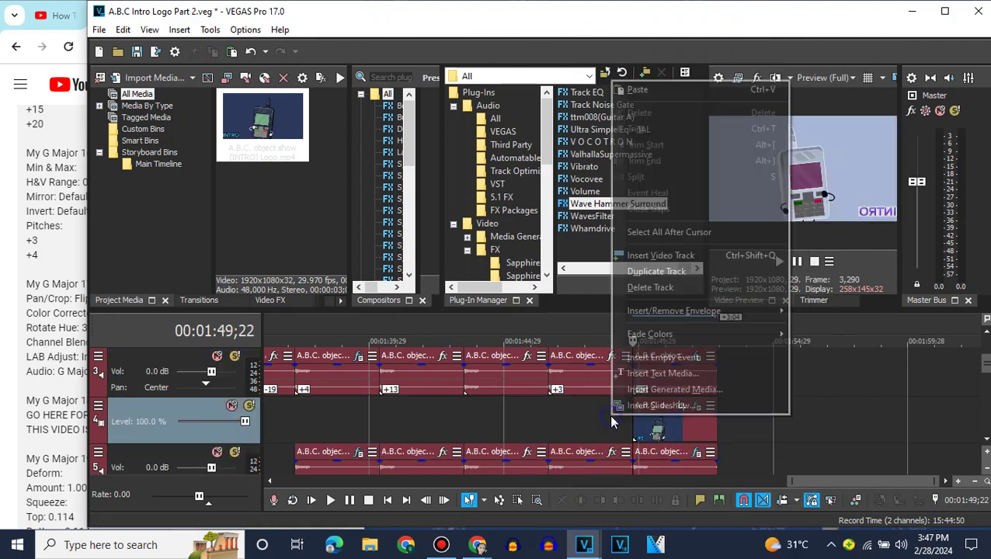
left_click(649, 287)
Set the pitch change of the copied track 4 audio event at 00:01:49;22 to 0
right_click(652, 415)
mouse_move(672, 548)
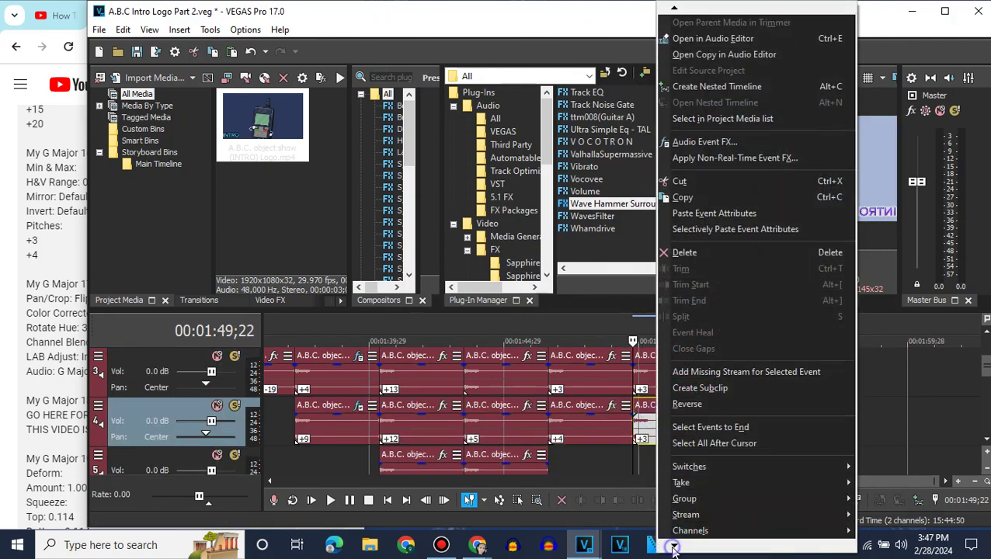
left_click(691, 528)
double_click(621, 310)
type("0")
Append two more logo clips to the sequence, at 00:01:52;26 and 00:01:56;00
scroll(754, 415, "up", 2)
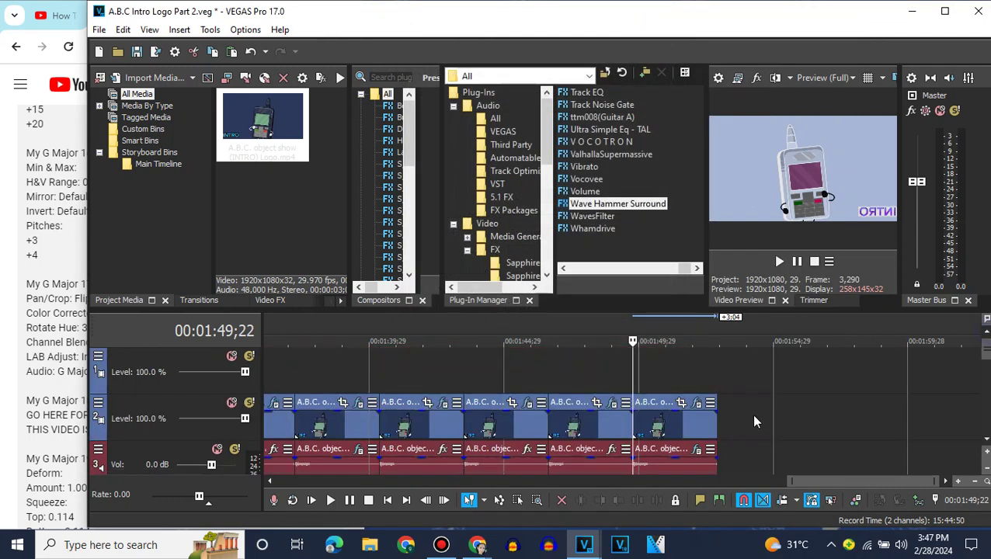
left_click(721, 432)
double_click(281, 151)
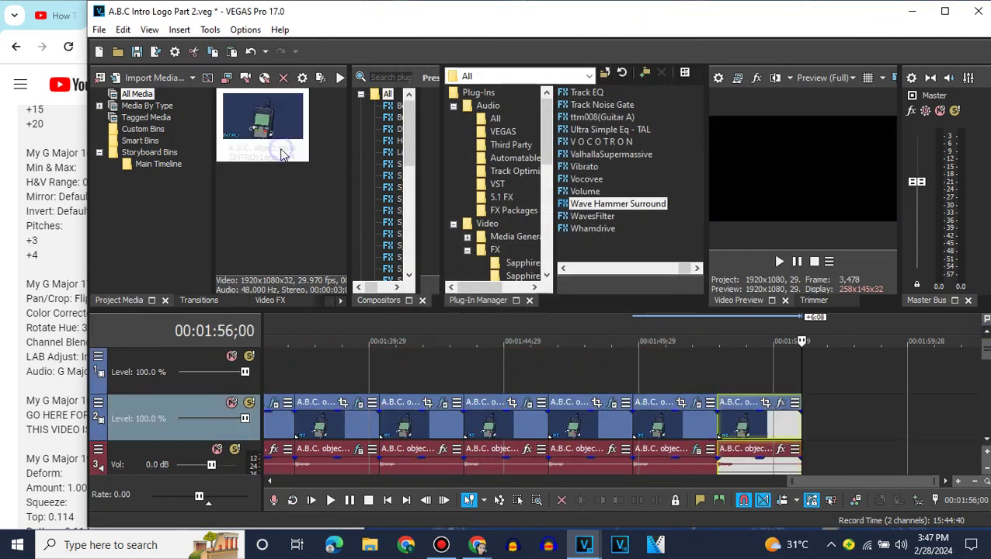
left_click(711, 423)
Check the G Major 19 settings in the YouTube description and apply WiFilessPixl2857's G-Major 19 filter package to the logo clip at 00:01:56;00
left_click(3, 267)
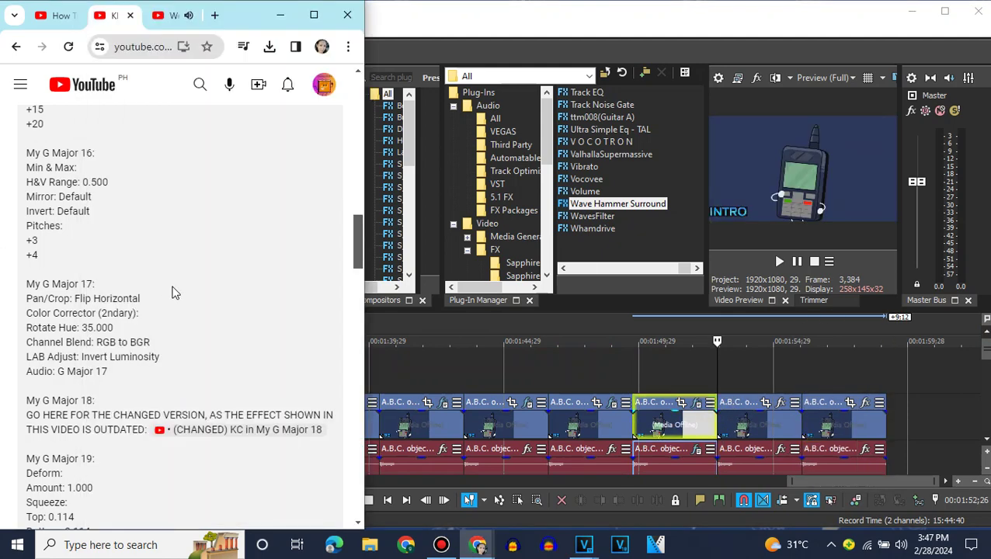
scroll(172, 292, "up", 2)
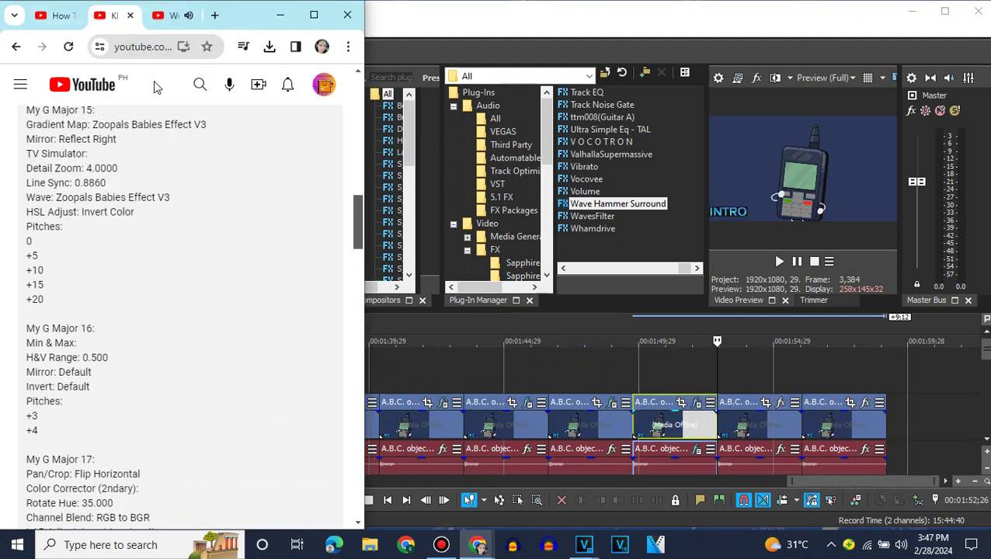
scroll(174, 123, "down", 3)
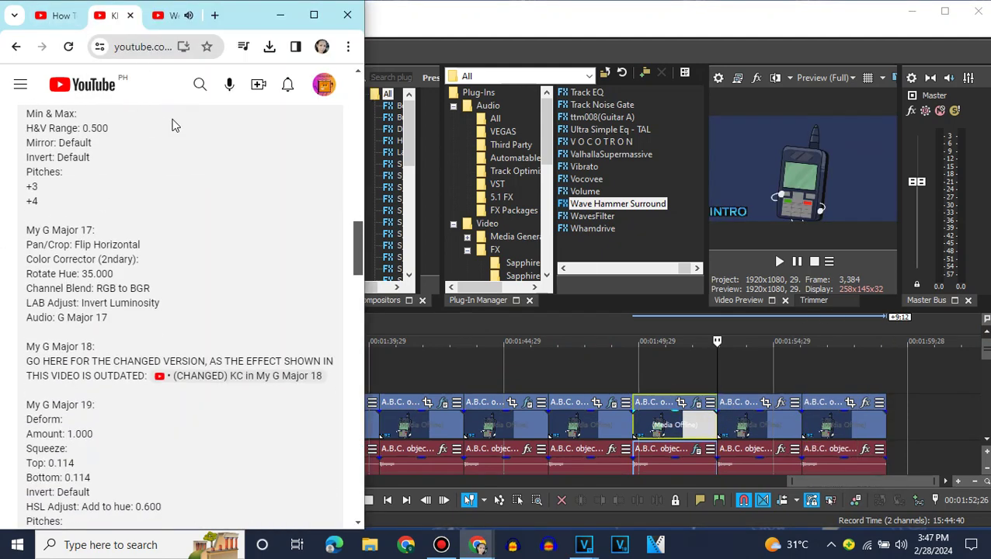
left_click(804, 426)
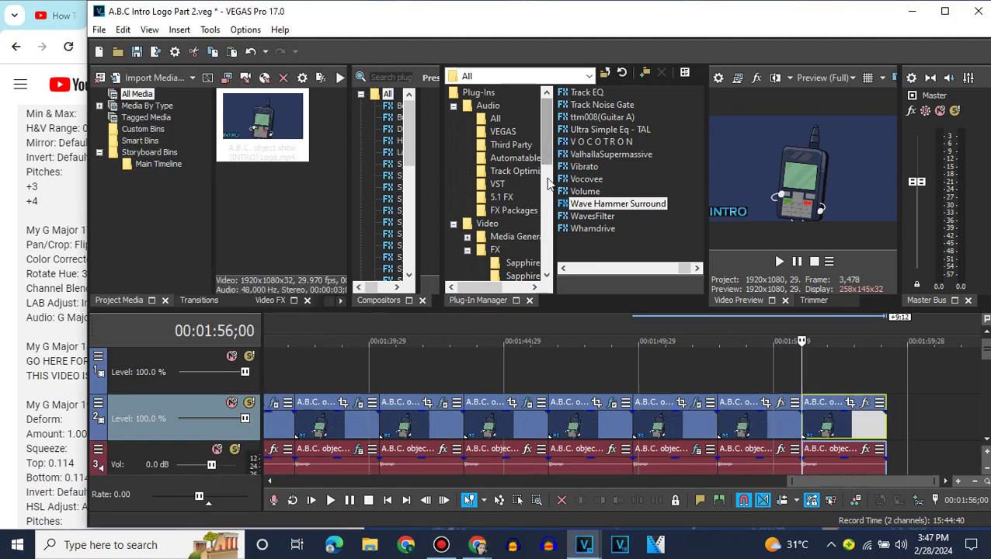
scroll(519, 184, "down", 5)
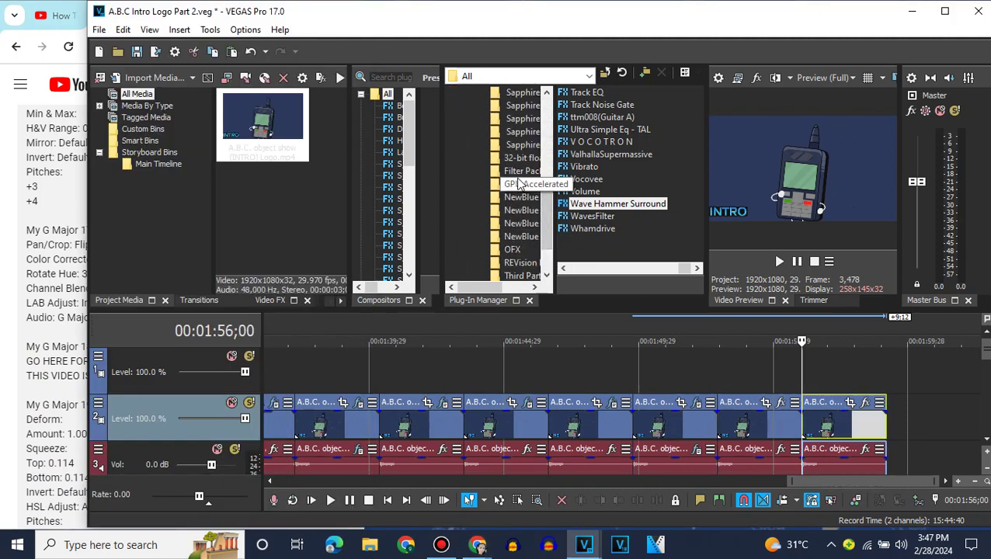
left_click(518, 170)
left_click_drag(579, 267, 681, 269)
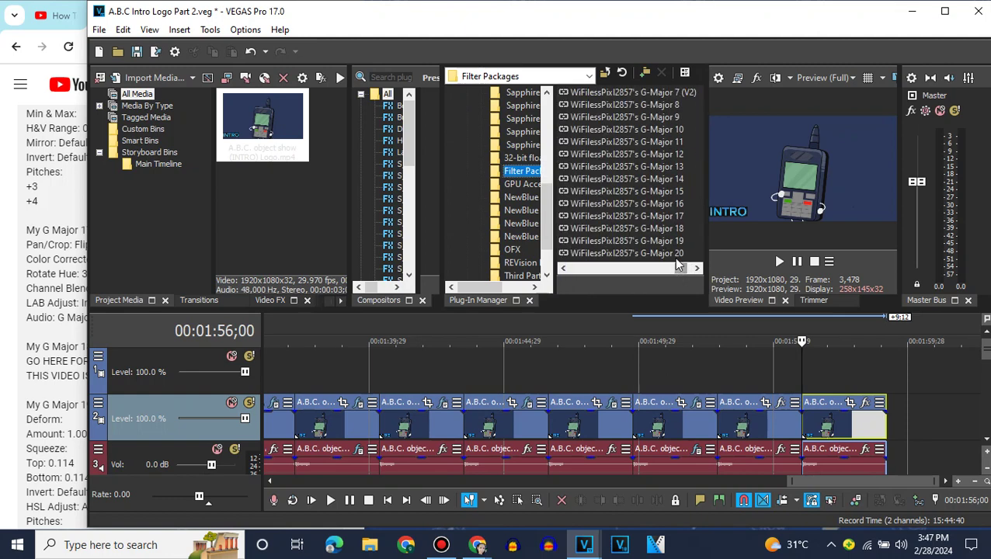
left_click_drag(840, 433, 840, 433)
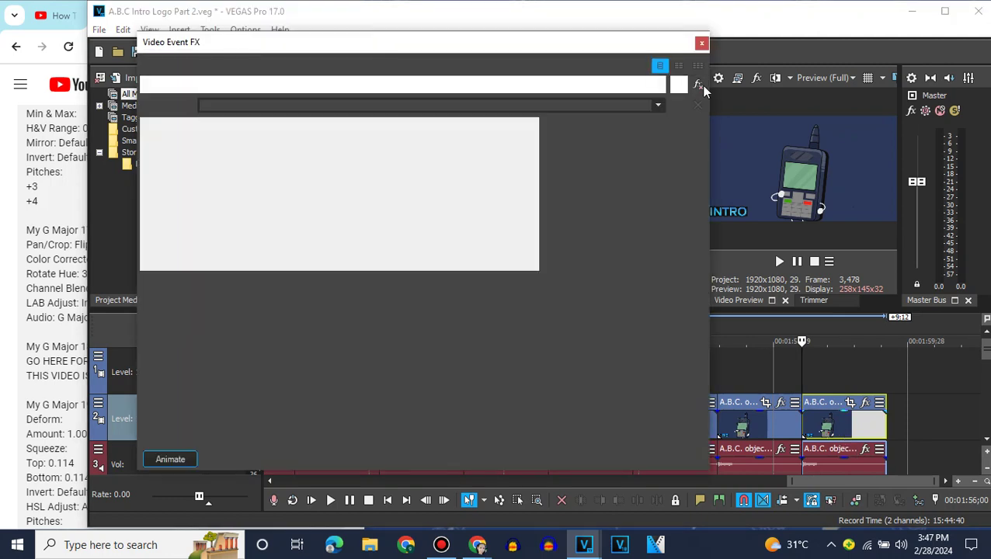
left_click(700, 43)
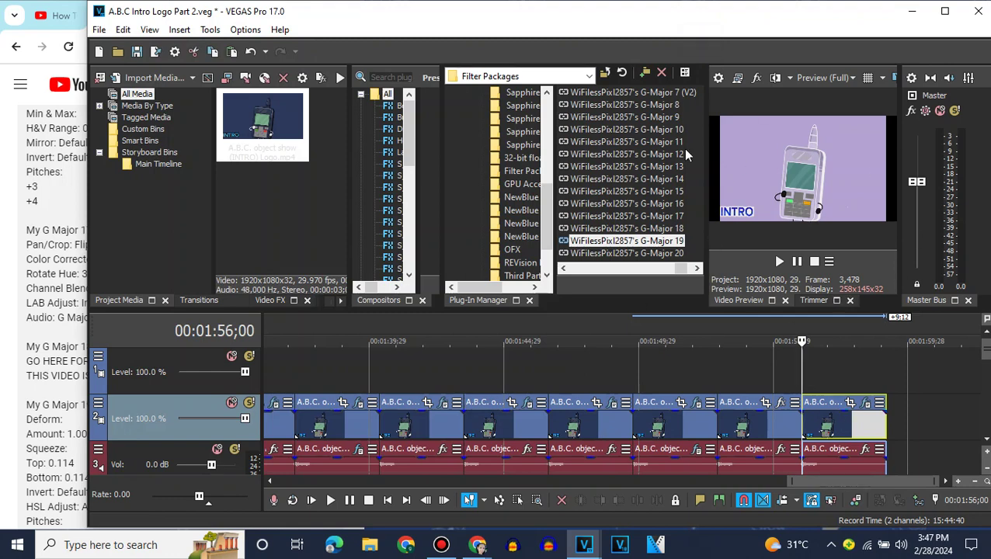
Check the G Major 19 pitch list, and paste a copy of the +4 audio event on track 4 at 00:01:56;00
left_click(5, 281)
scroll(339, 376, "down", 3)
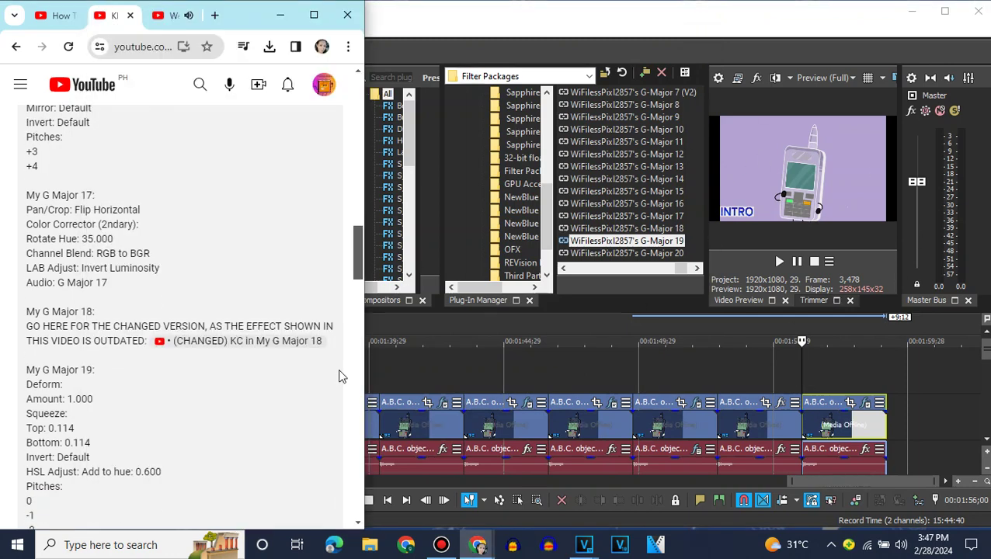
left_click(987, 441)
left_click(988, 441)
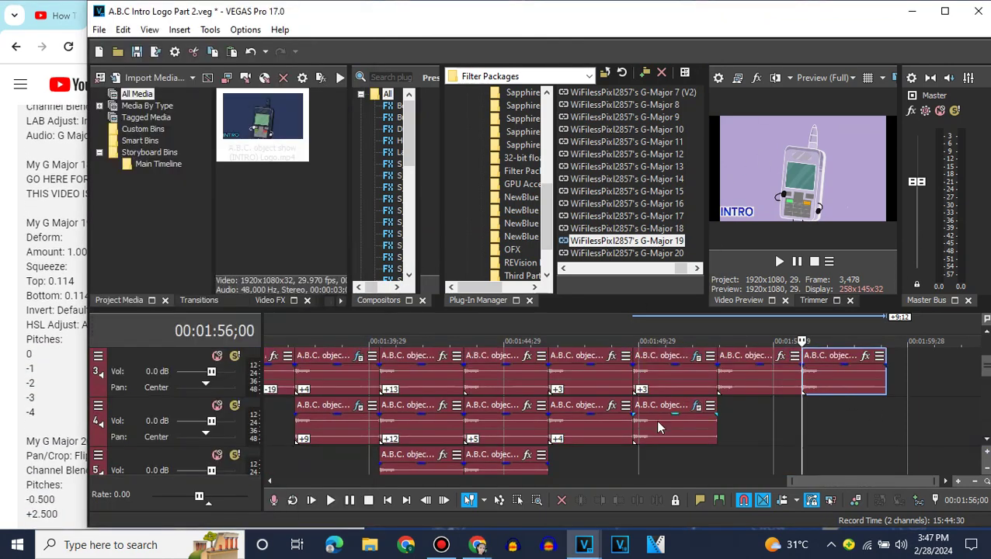
right_click(581, 438)
left_click(615, 331)
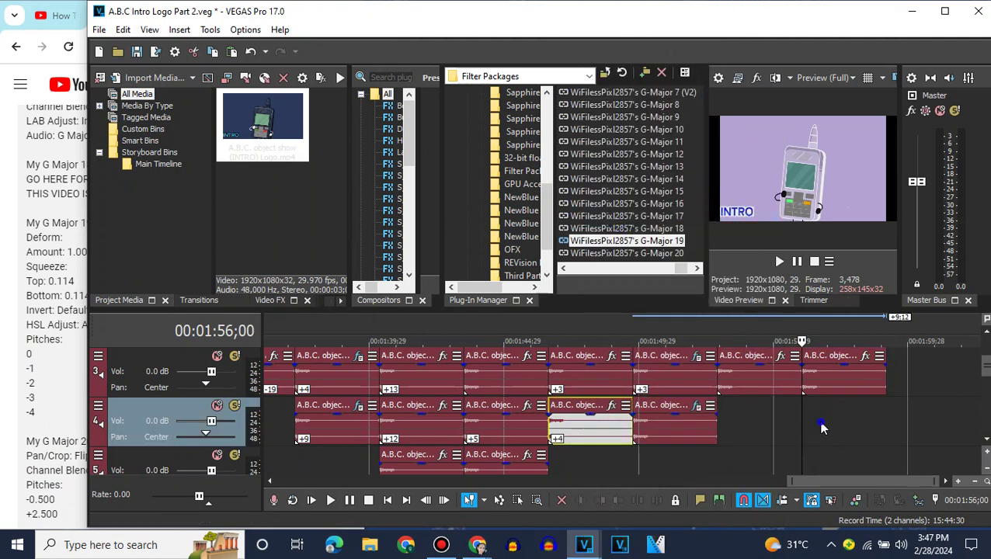
right_click(819, 420)
left_click(848, 111)
Set the pitch change of the track 4 audio event at 00:01:56;00 to -1
right_click(799, 404)
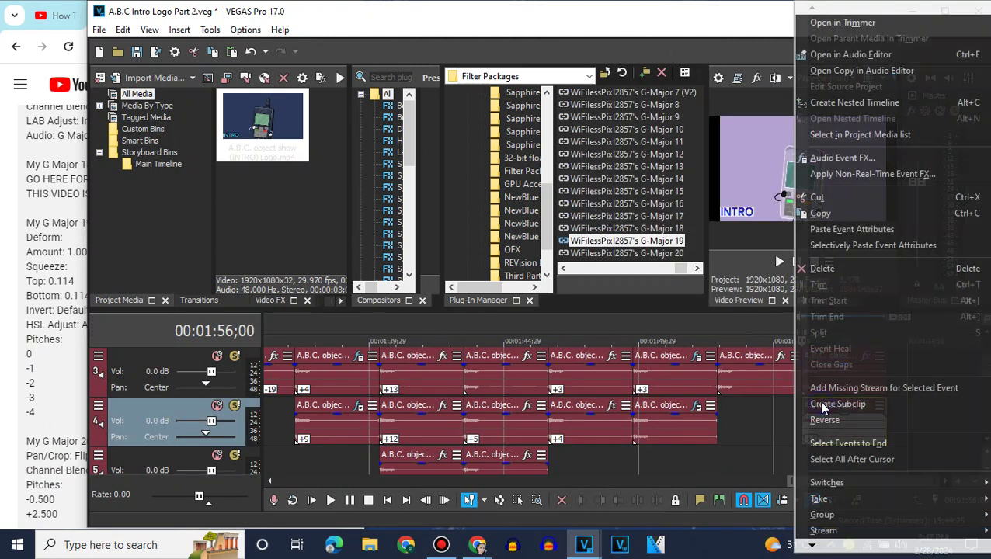
left_click(823, 524)
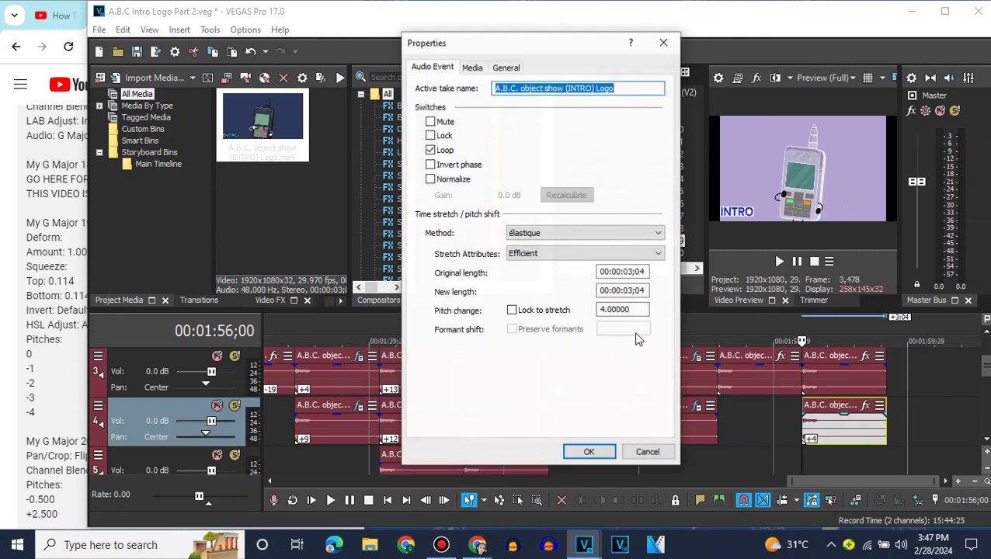
key("Return")
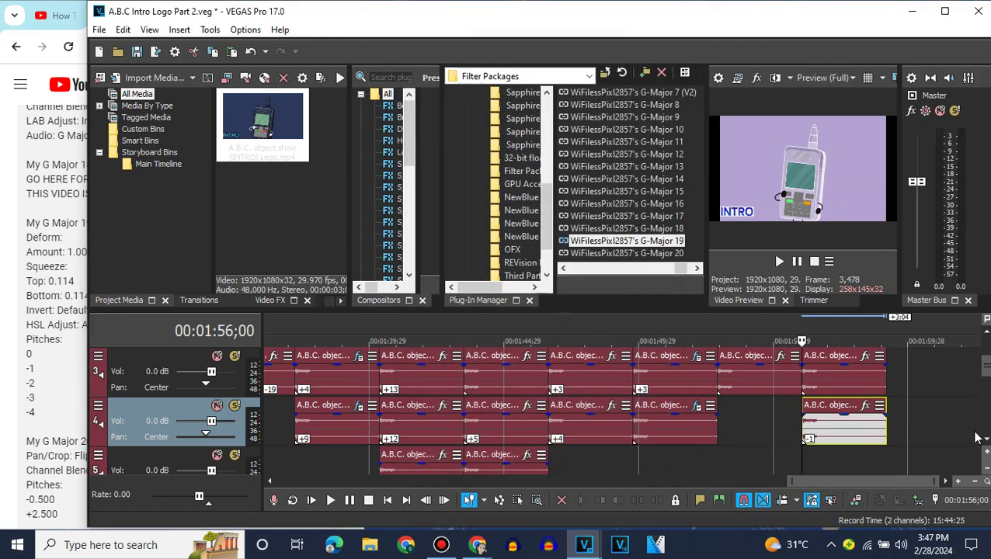
Paste another copy of the audio event on track 5 at 00:01:56;00 and set its pitch change to -2
scroll(975, 437, "down", 1)
right_click(868, 425)
left_click(847, 109)
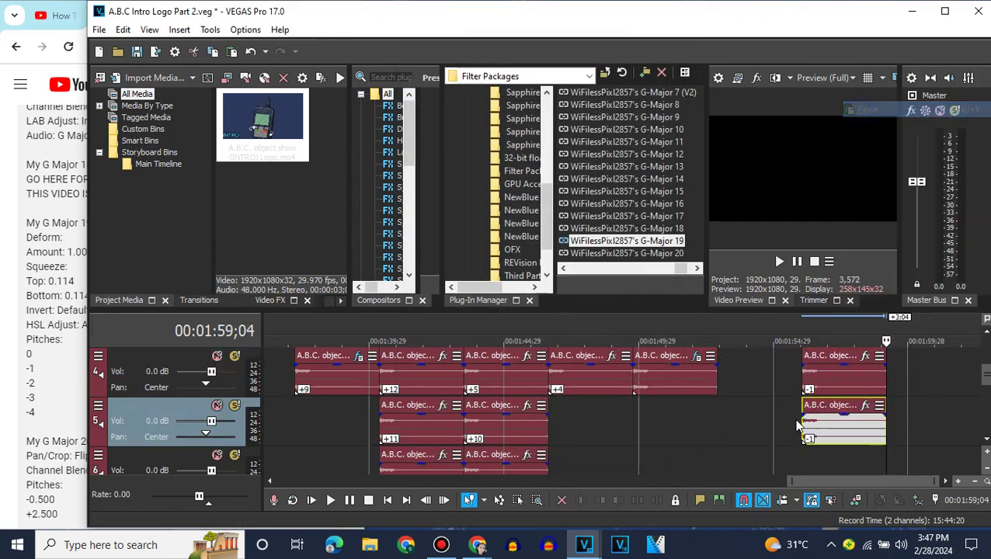
left_click(801, 425)
right_click(801, 425)
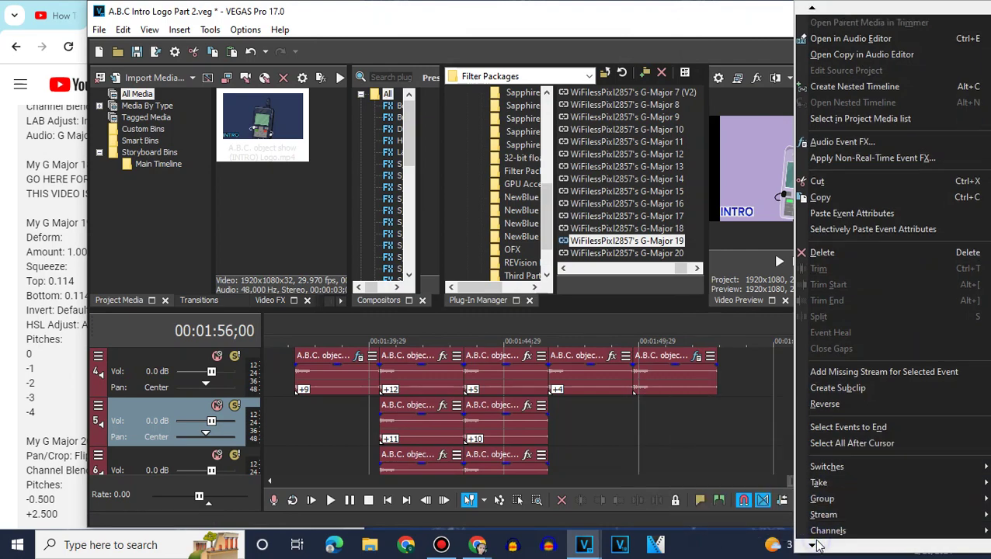
left_click(831, 533)
double_click(604, 310)
type("-2")
left_click(588, 451)
Paste the audio event on track 6 at 00:01:56;00 and set its pitch change to -3
scroll(982, 444, "down", 1)
right_click(823, 419)
left_click(831, 106)
right_click(802, 405)
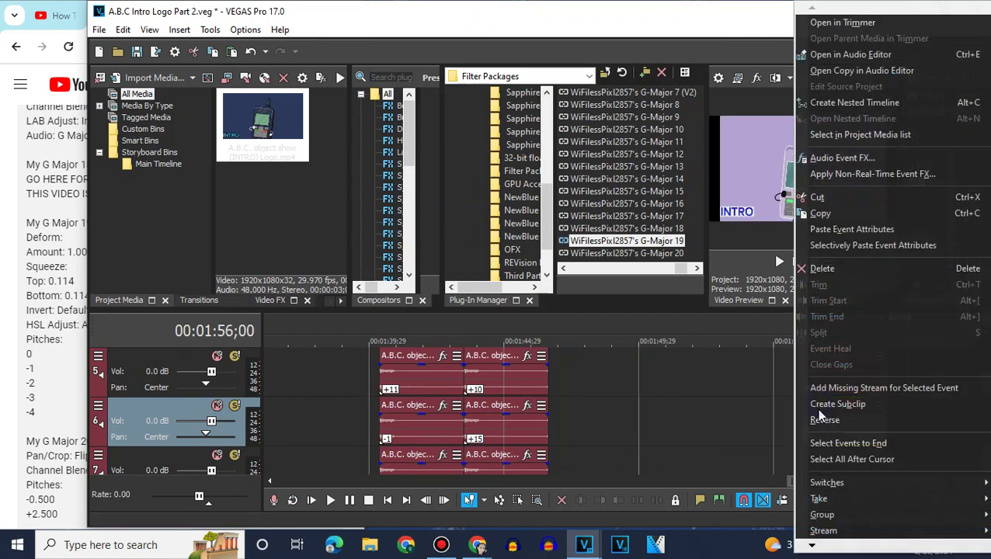
left_click(816, 539)
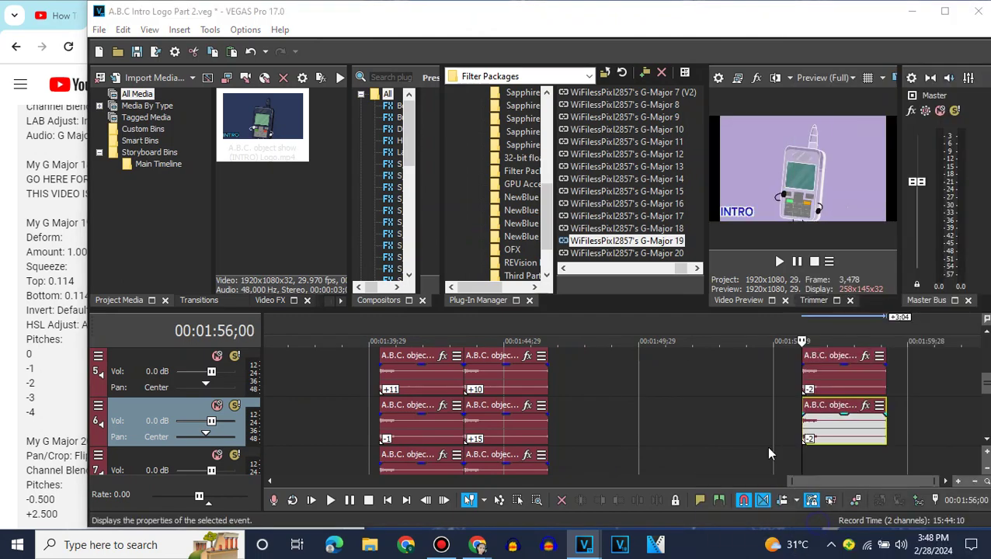
left_click(590, 452)
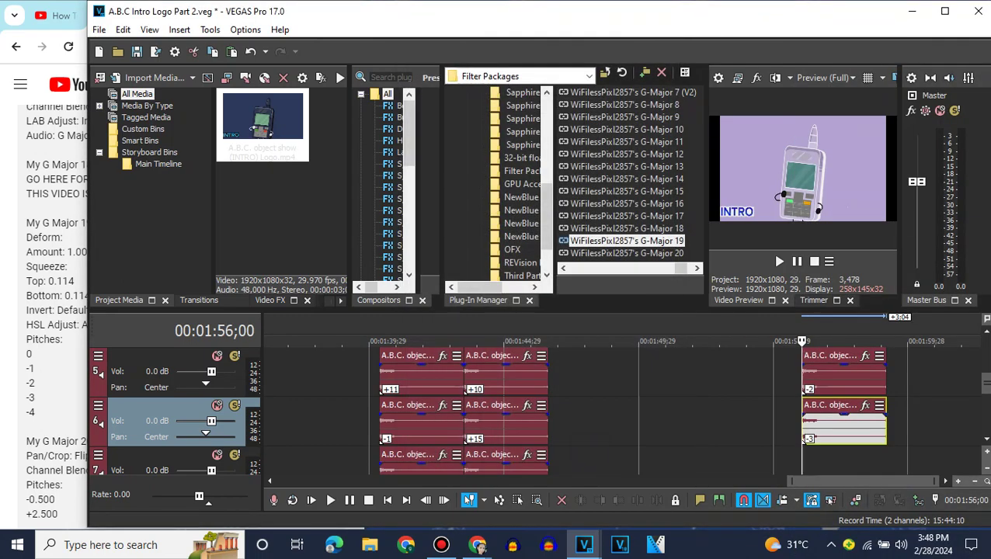
Paste the audio event on track 7 at 00:01:56;00 and set its pitch change to -4
scroll(812, 423, "down", 1)
right_click(821, 419)
left_click(844, 114)
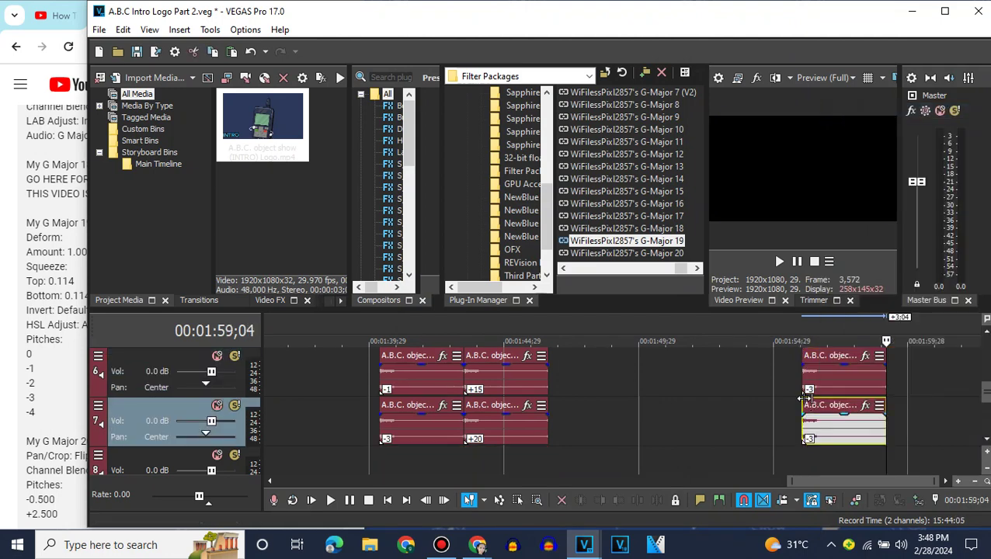
right_click(806, 419)
mouse_move(812, 546)
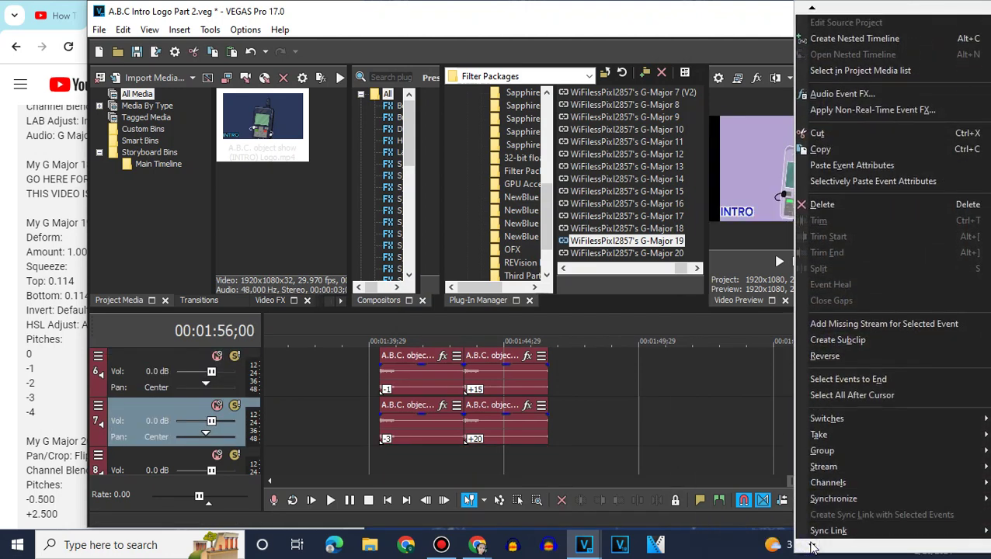
left_click(822, 524)
double_click(605, 309)
type("-4")
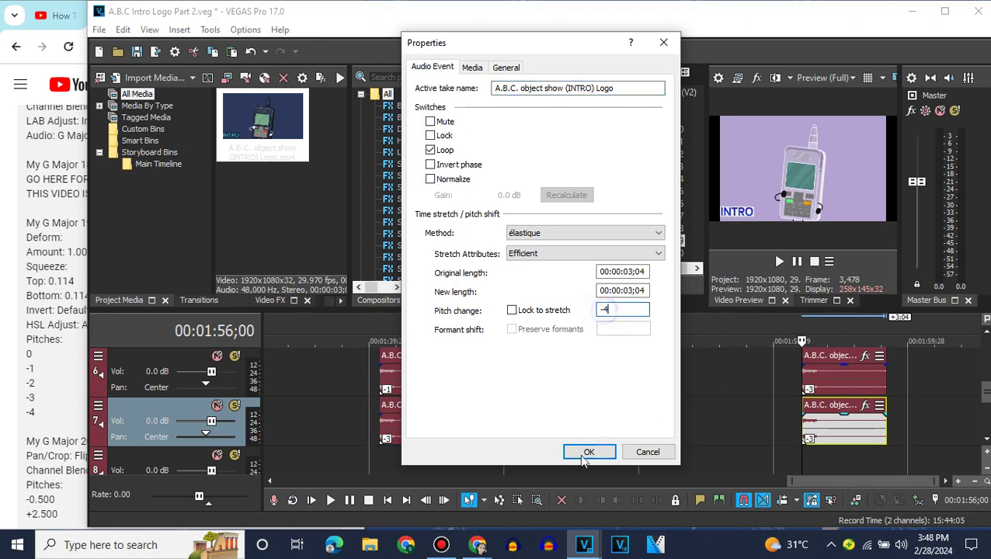
left_click(589, 452)
Apply WiFilessPixl2857's G-Major 18 filter package to the clip at 00:01:52;26 and open the linked changed G Major 18 video's description
left_click_drag(985, 390, 986, 335)
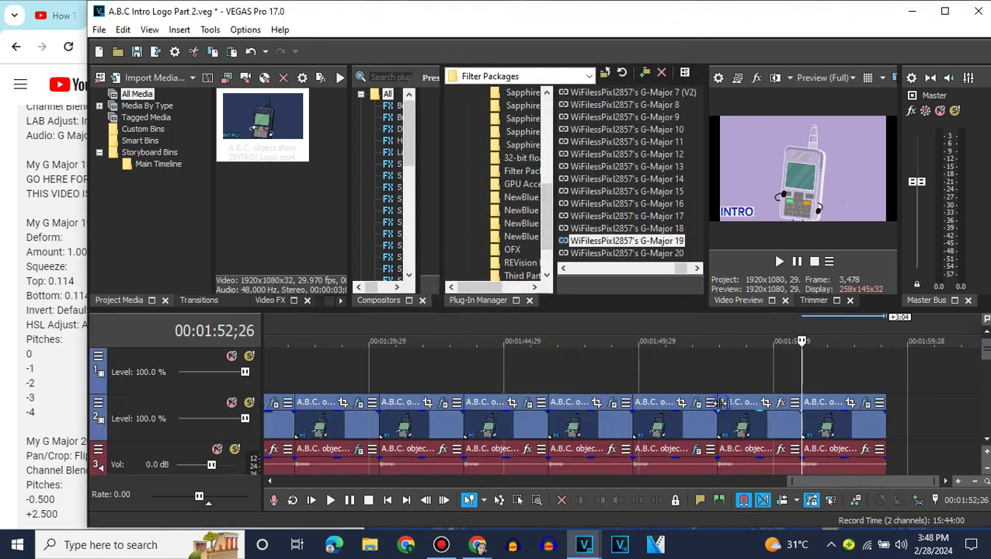
left_click_drag(652, 228, 778, 420)
left_click(2, 300)
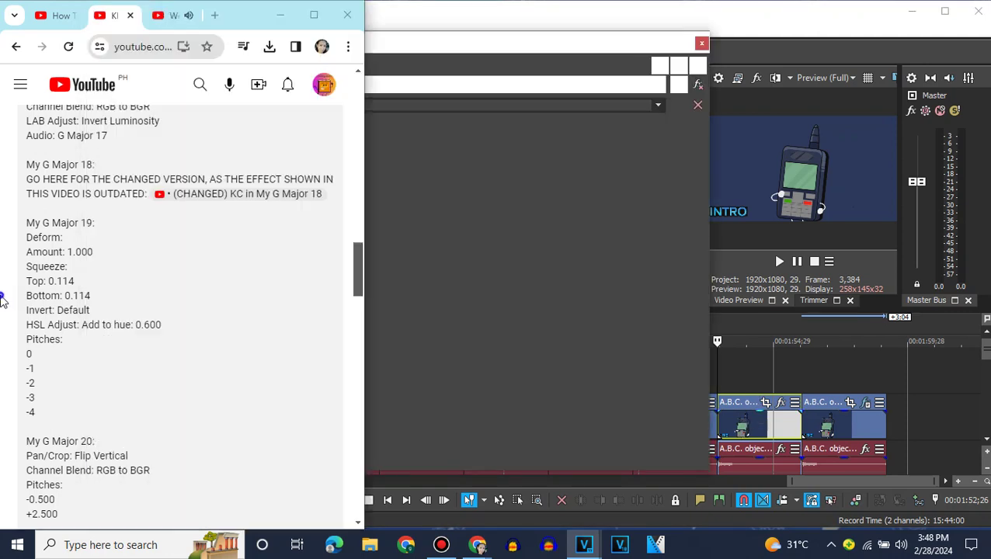
left_click(227, 192)
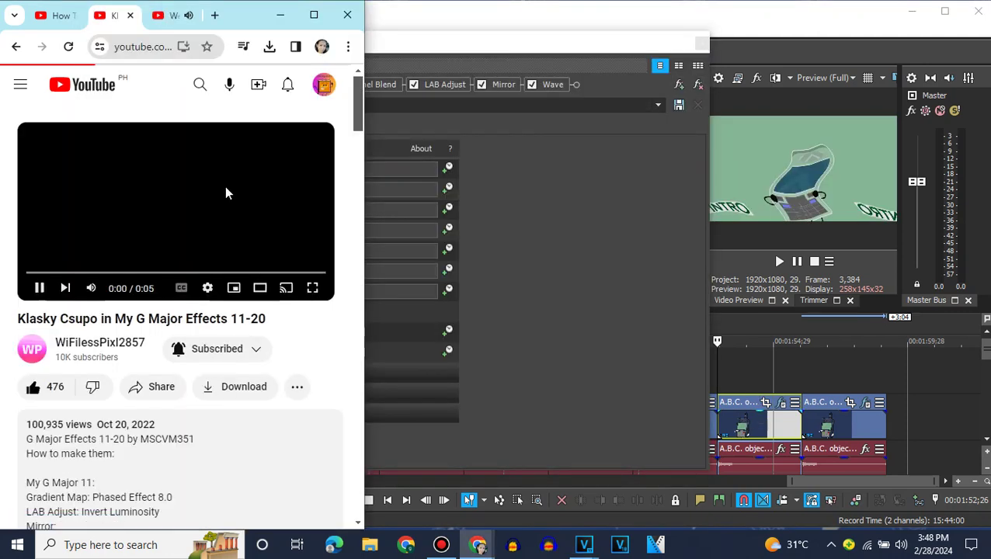
left_click(268, 440)
scroll(271, 448, "down", 5)
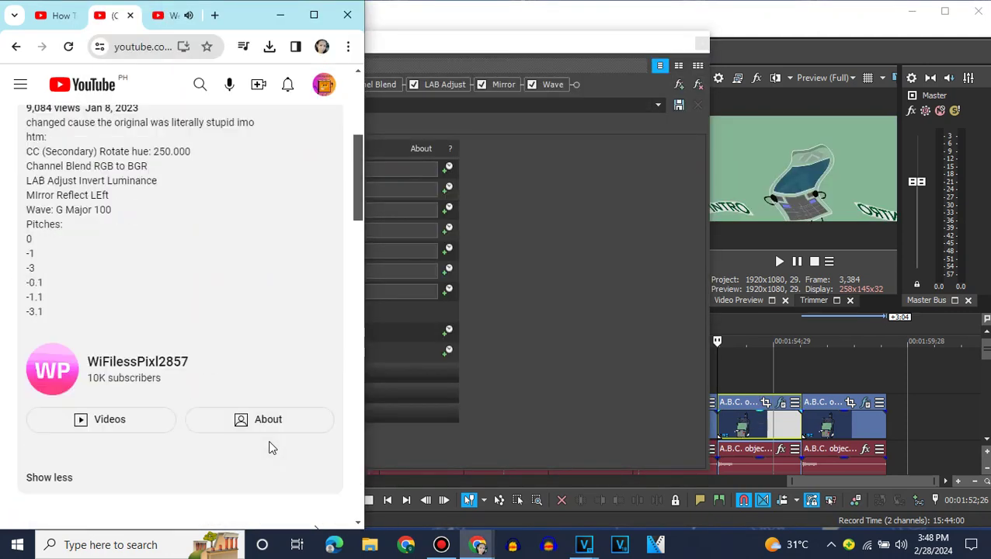
scroll(271, 448, "down", 1)
left_click(593, 283)
left_click(702, 44)
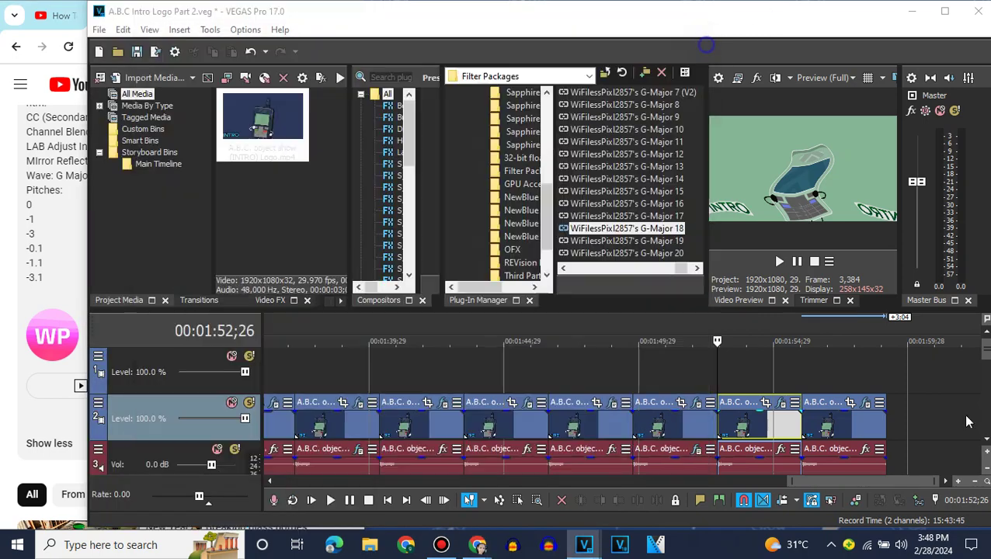
Paste a copy of the +4 audio event on track 4 at 00:01:52;26
left_click(986, 439)
right_click(588, 436)
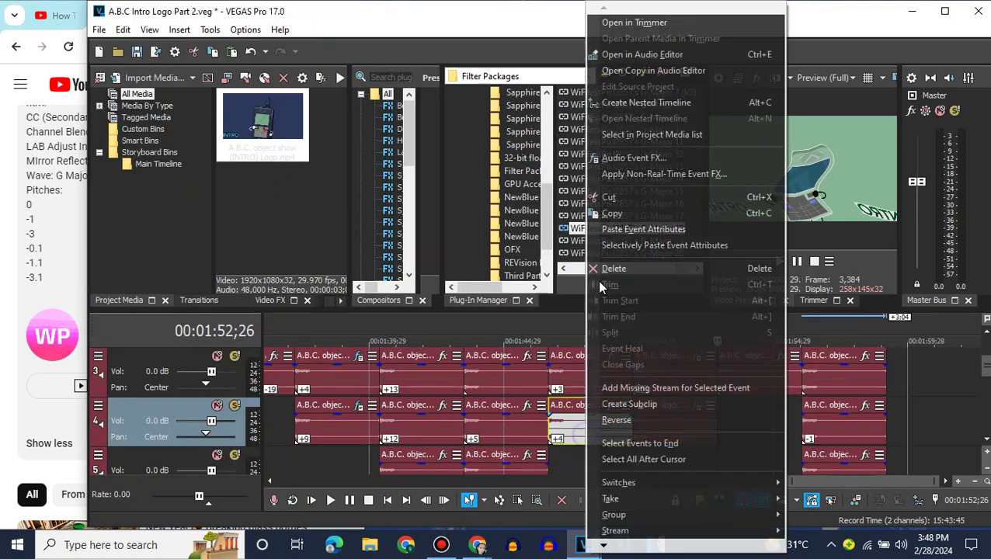
left_click(630, 260)
key("ctrl+v")
Set the pitch change of the track 4 audio event at 00:01:52;26 to -1
left_click(727, 411)
right_click(727, 411)
scroll(767, 528, "down", 3)
left_click(766, 525)
double_click(628, 310)
type("-1")
key("Return")
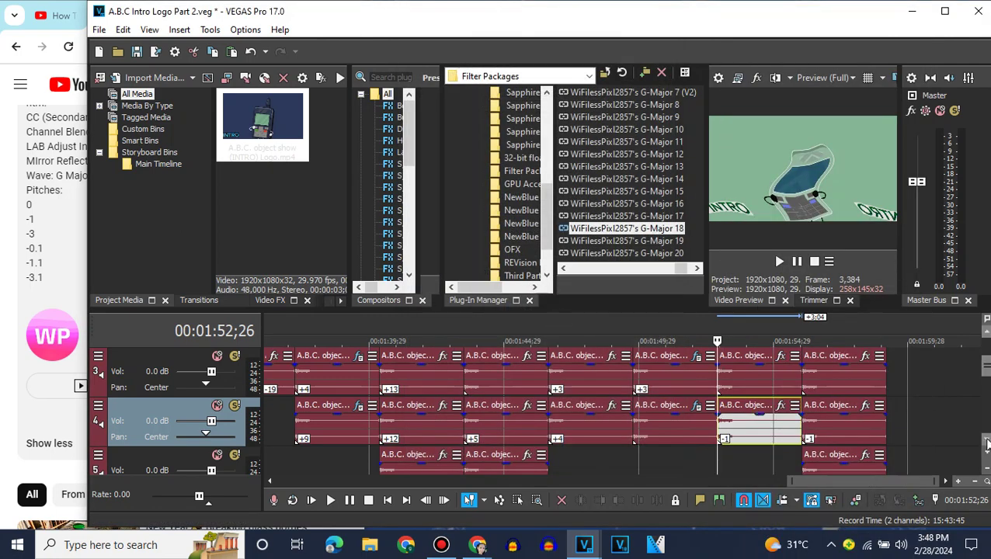
Paste the audio event on track 5 at 00:01:52;26 and set its pitch change to -3
left_click(986, 441)
right_click(714, 420)
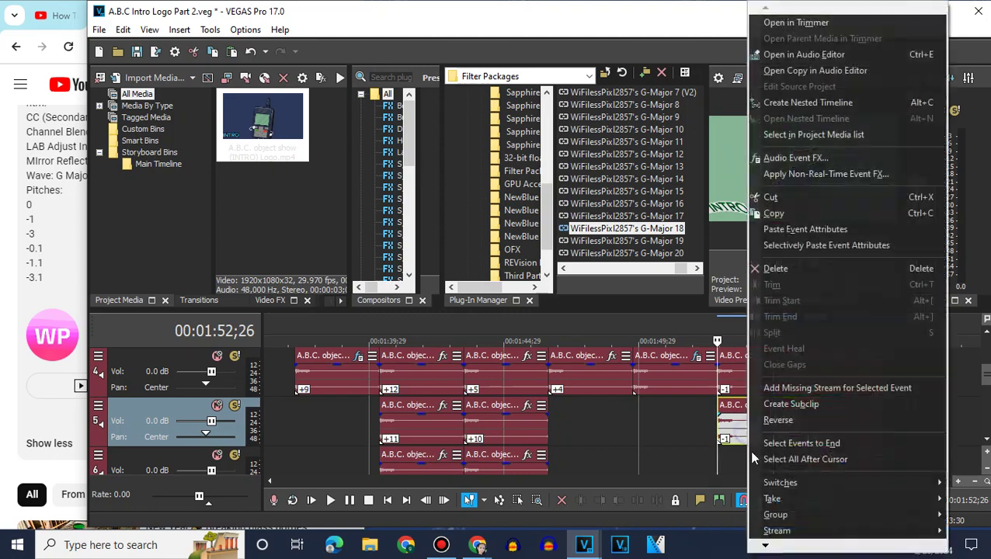
left_click(781, 524)
double_click(613, 309)
type("-3")
left_click(588, 452)
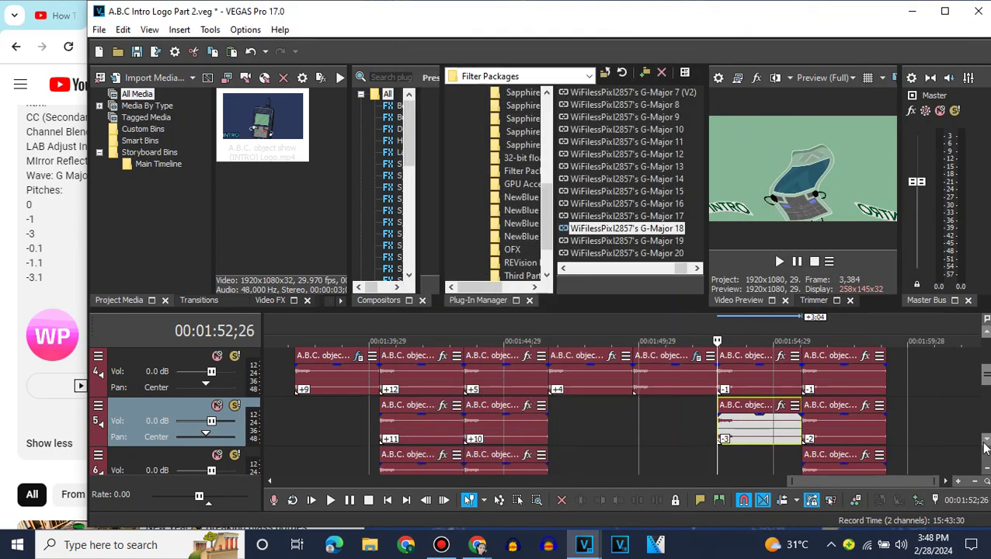
Paste the audio event on track 6 at 00:01:52;26 and set its pitch change to -3.1
scroll(741, 421, "down", 1)
right_click(741, 422)
left_click(776, 112)
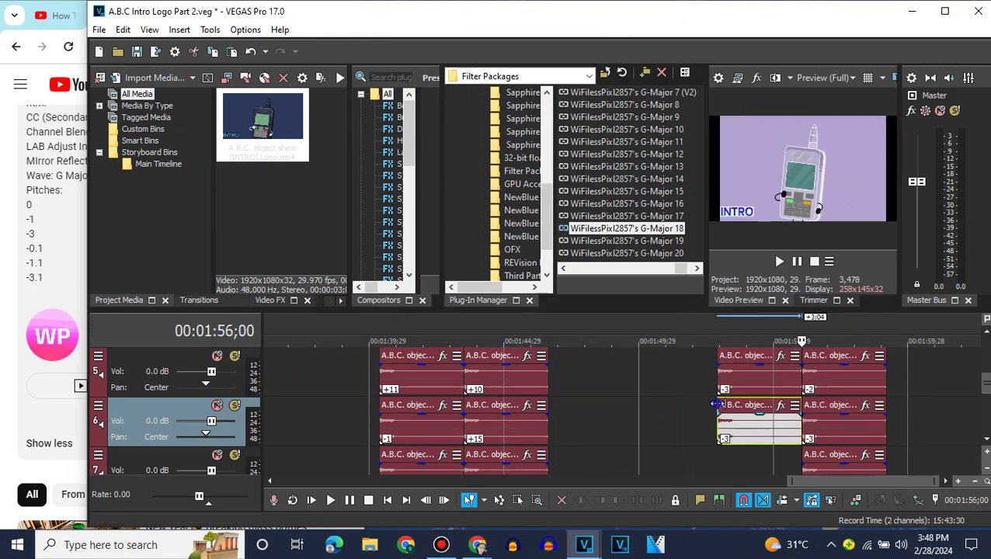
right_click(737, 401)
mouse_move(758, 535)
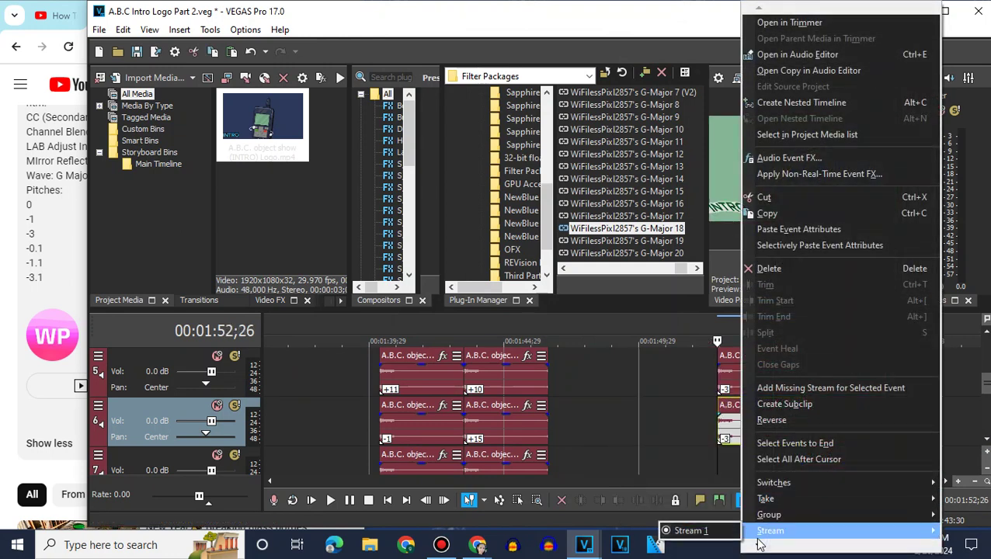
left_click(776, 521)
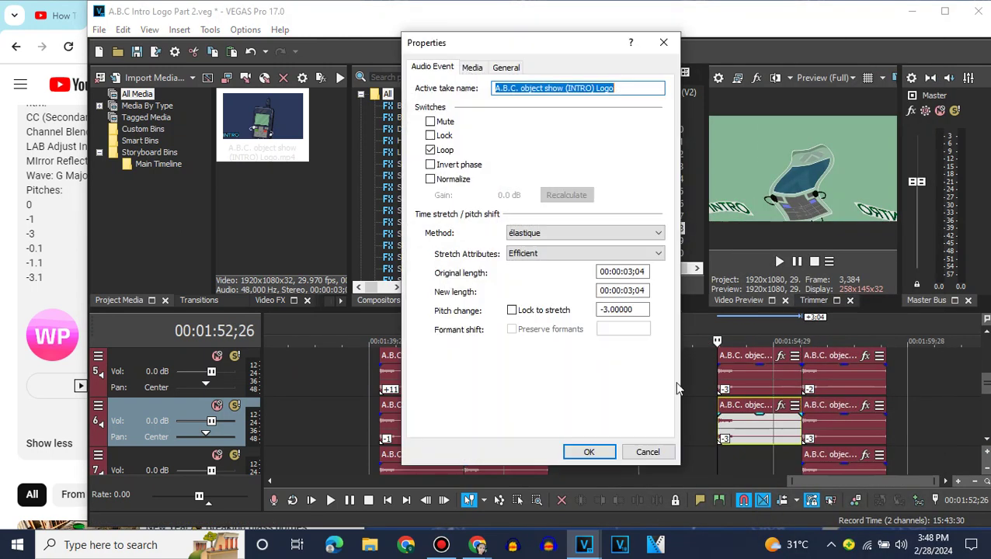
double_click(609, 309)
type("-3.1")
left_click(577, 459)
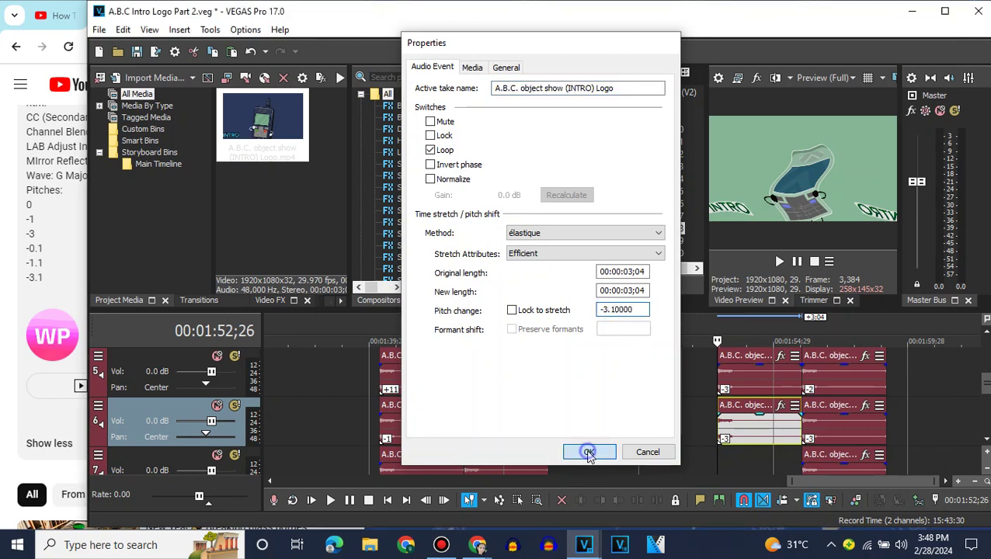
Paste the audio event on track 7 at 00:01:52;26 and set its pitch change to -1.1
left_click(986, 438)
right_click(745, 428)
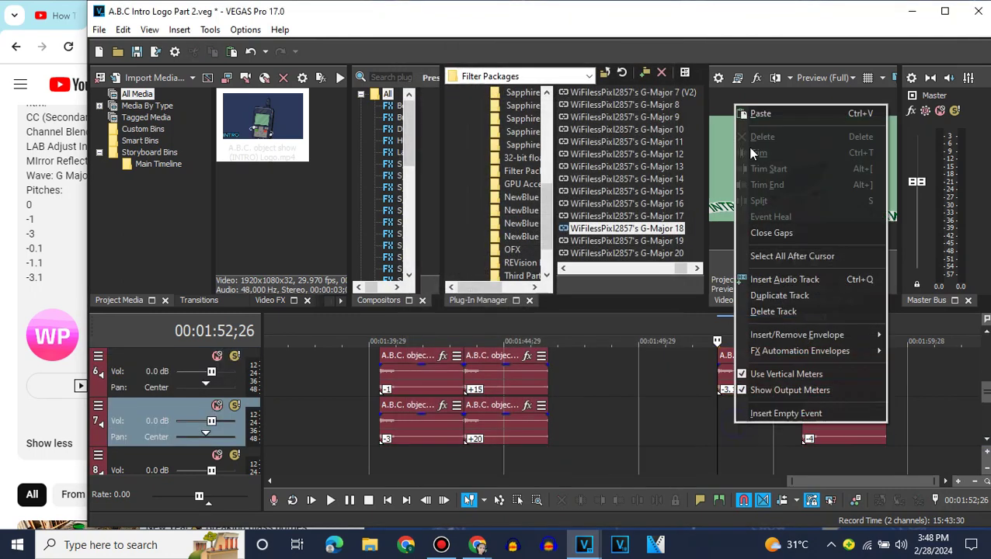
left_click(763, 110)
left_click(722, 417)
right_click(741, 412)
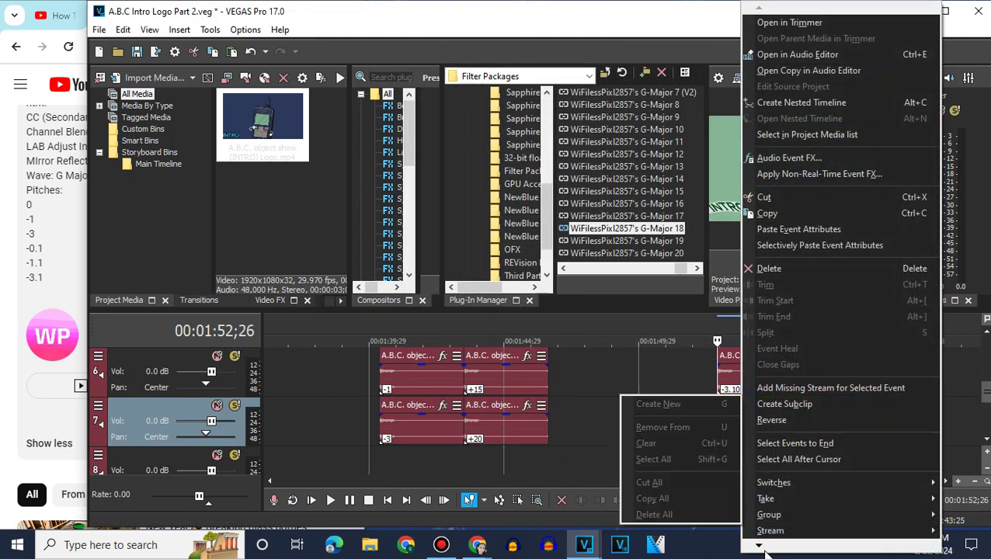
left_click(762, 554)
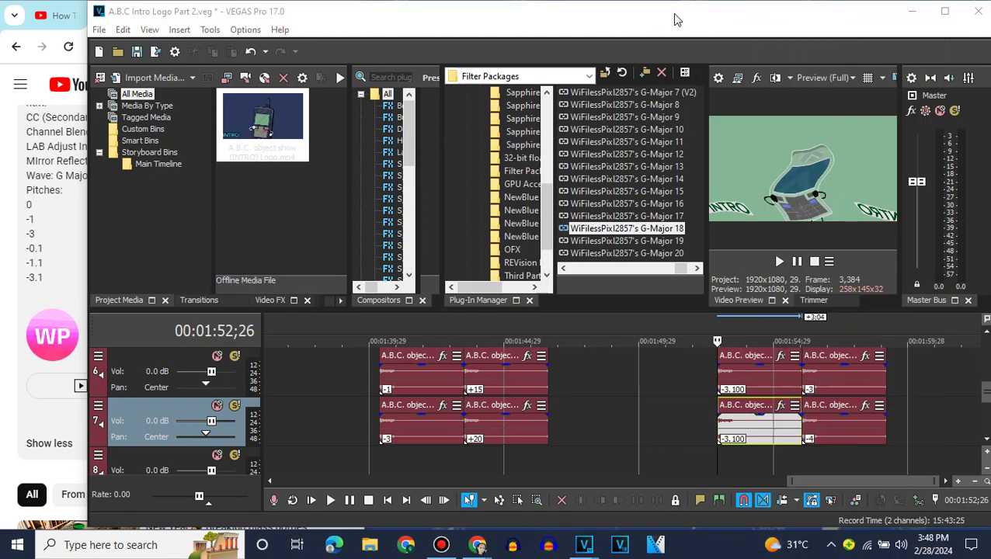
right_click(752, 417)
mouse_move(780, 547)
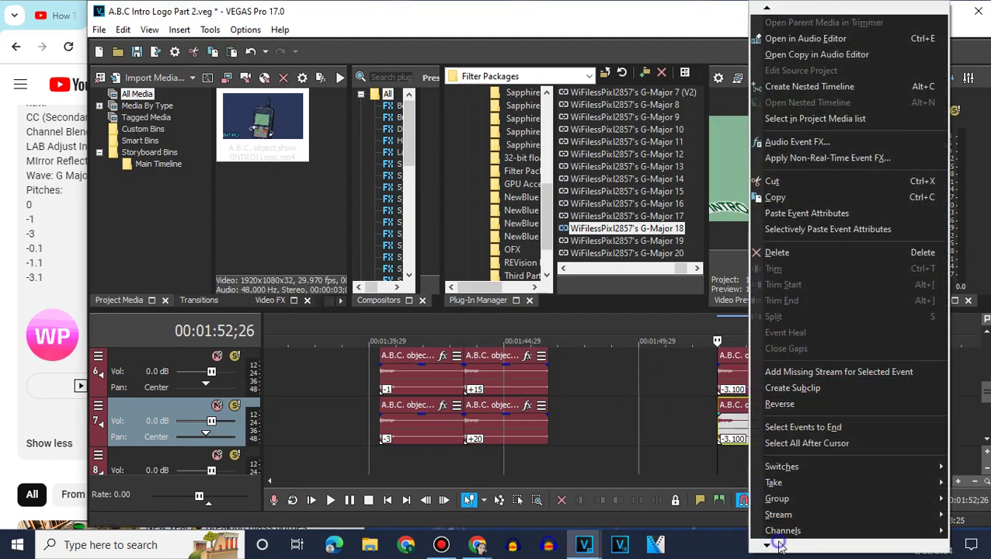
left_click(784, 524)
double_click(607, 309)
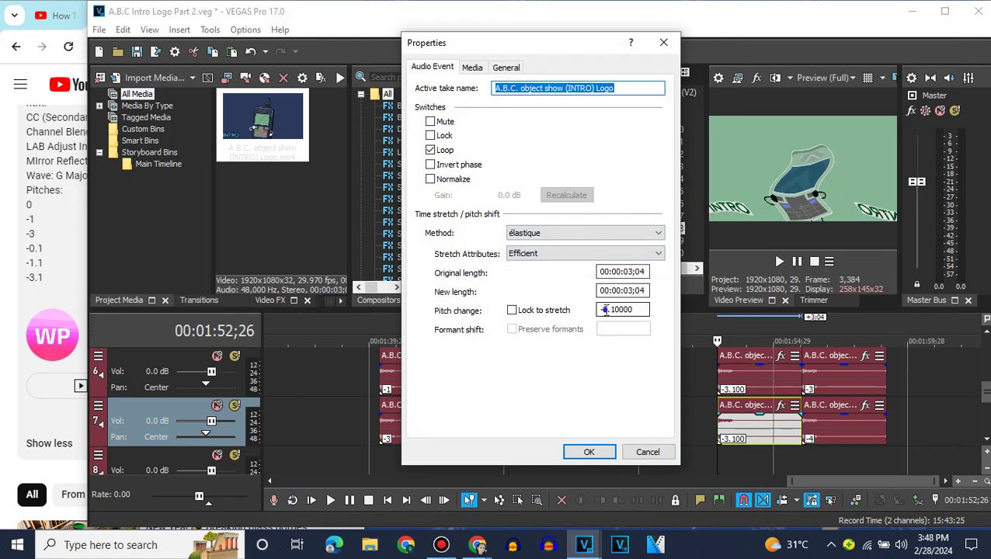
left_click_drag(602, 309, 608, 309)
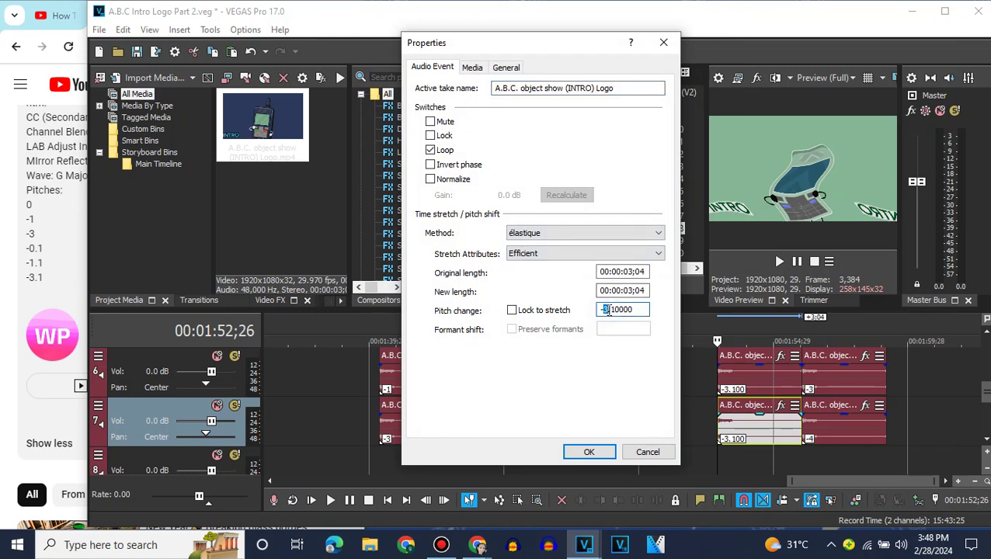
left_click(598, 454)
Paste the audio event on track 8 at 00:01:52;26 and set its pitch change to -0.1
left_click(984, 440)
right_click(779, 418)
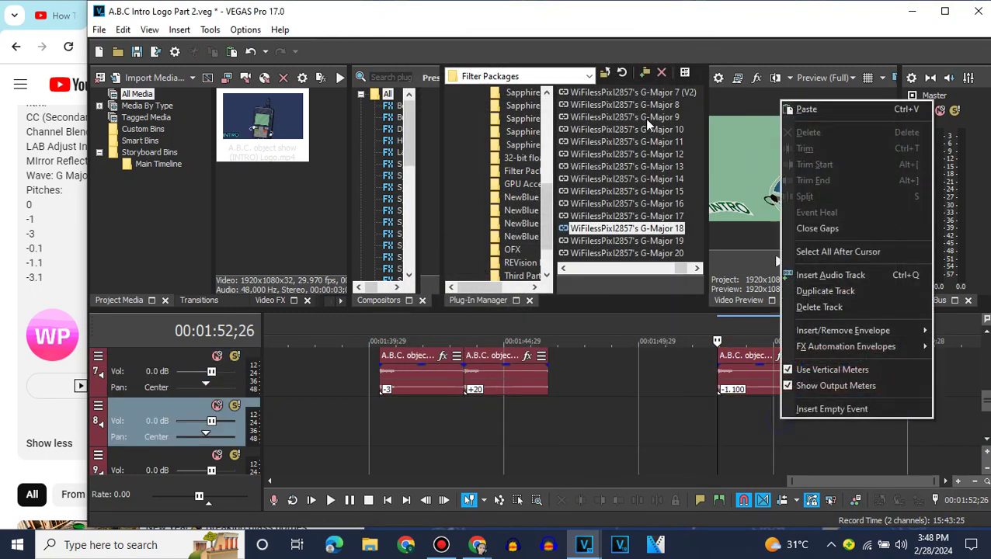
left_click(825, 108)
left_click(718, 420)
right_click(718, 419)
mouse_move(746, 546)
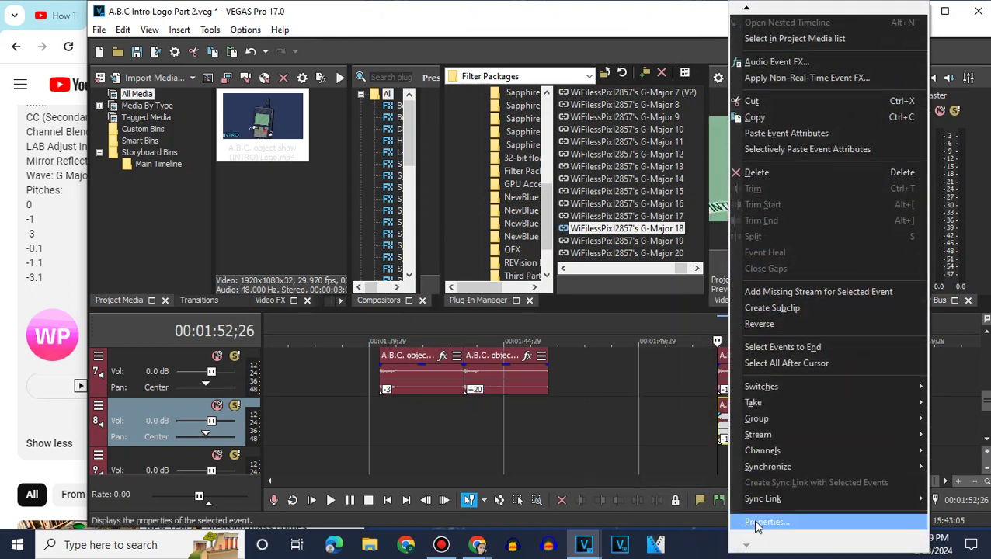
left_click(751, 522)
left_click(606, 309)
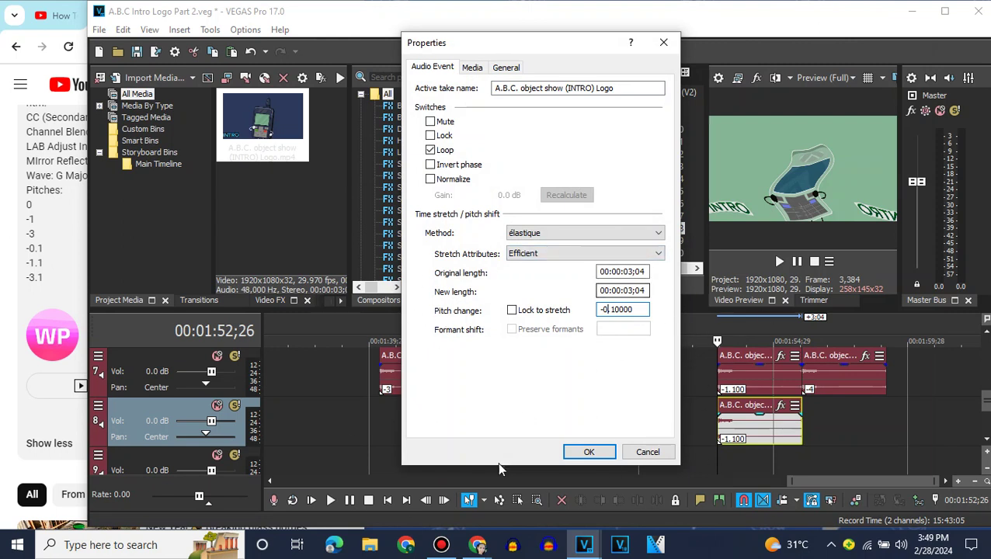
left_click(590, 451)
scroll(923, 370, "up", 4)
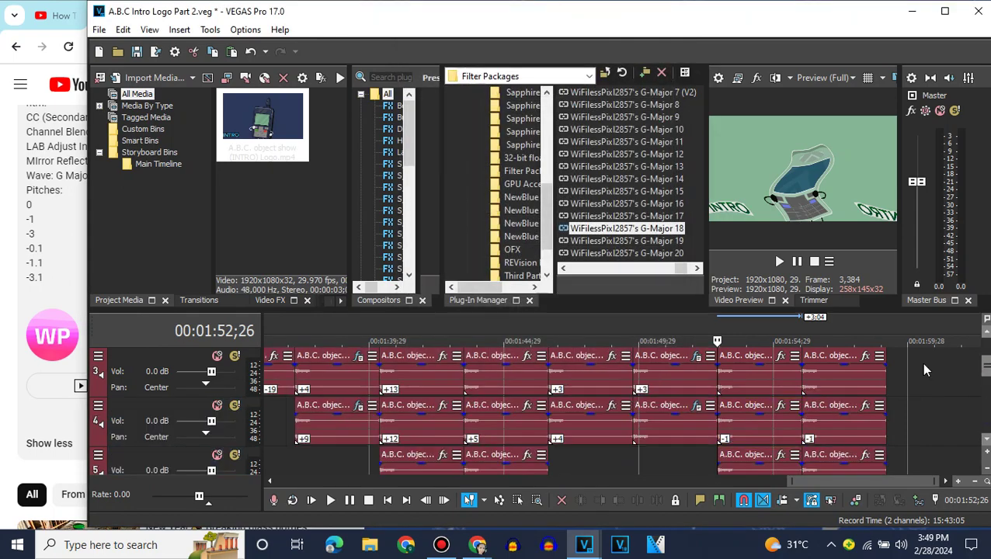